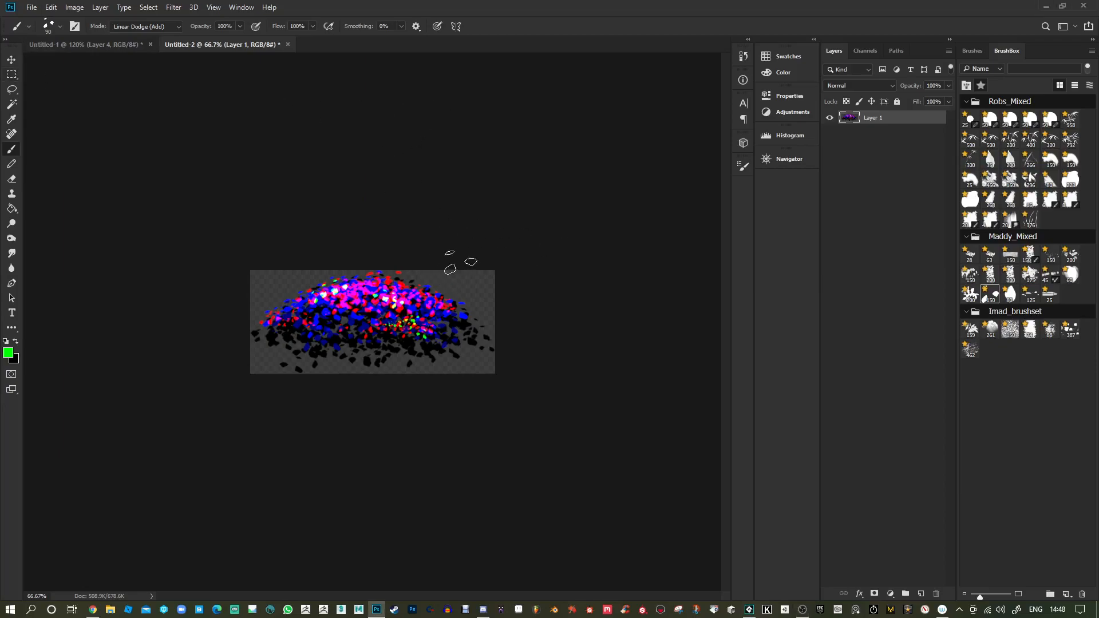
Save the shrub image as a PNG copy named Shrub1 in F: 2020/StockAssets/Foliage, using the large file size option
key(ctrl+shift+s)
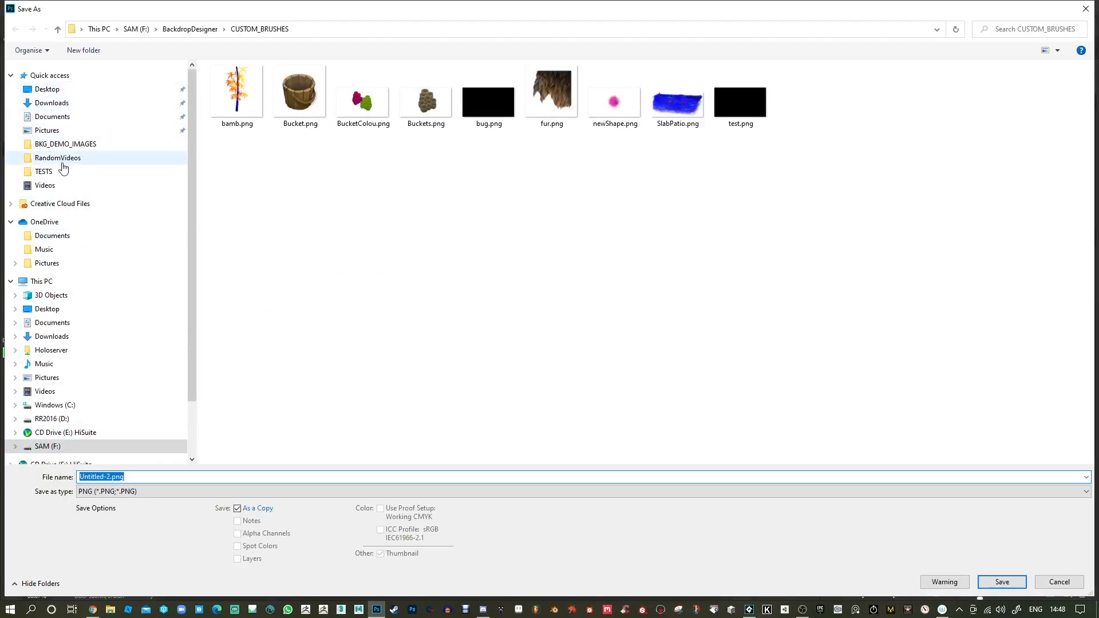
click(51, 447)
double_click(238, 94)
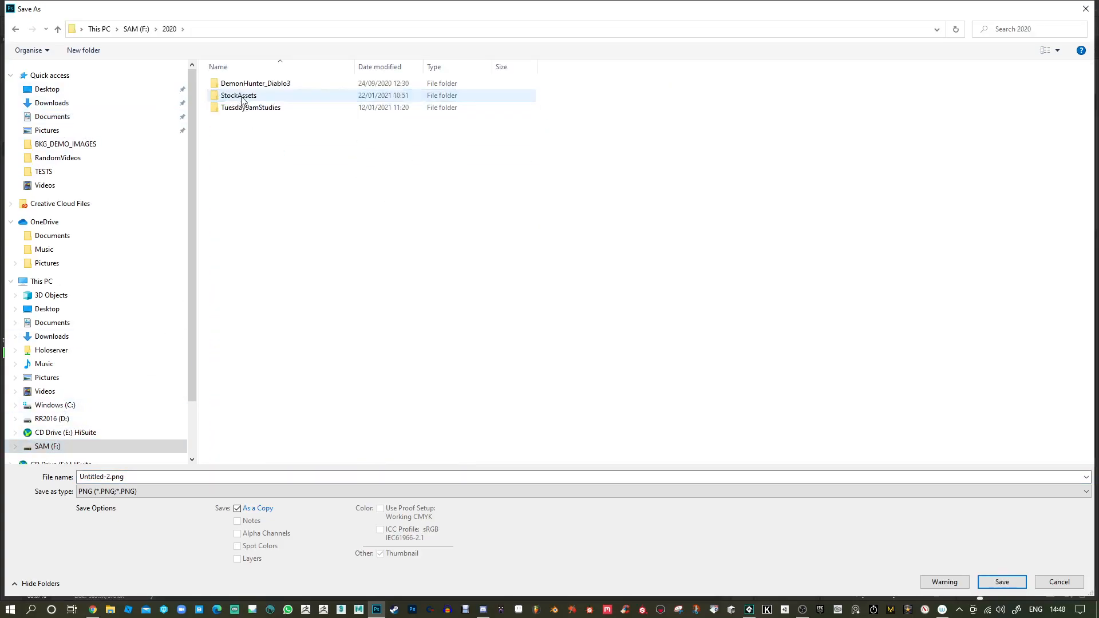
double_click(241, 96)
double_click(425, 94)
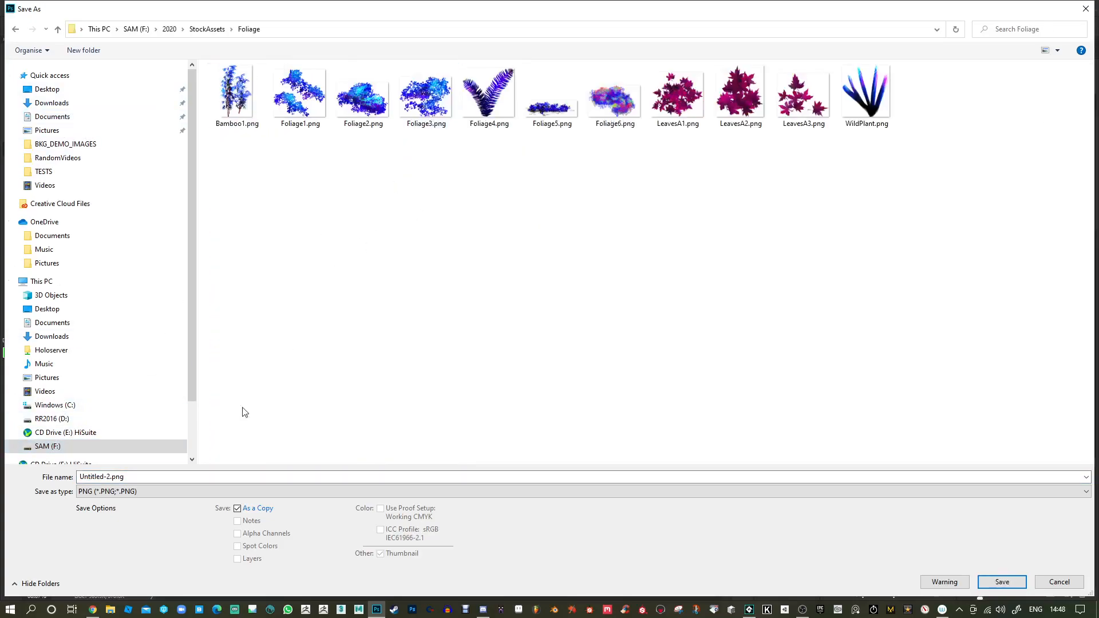
click(148, 477)
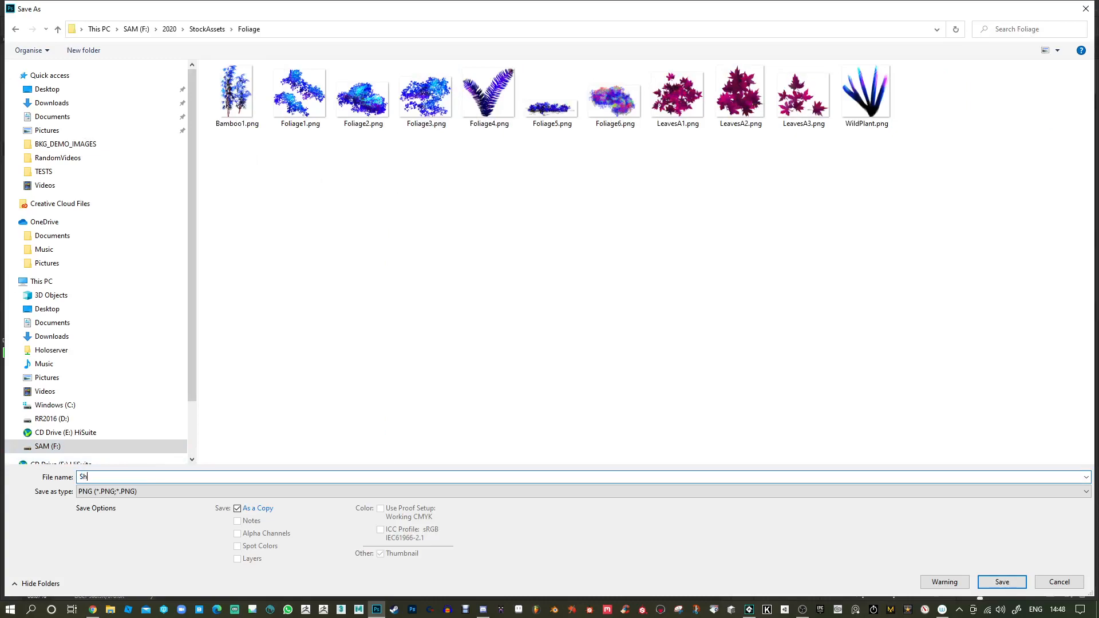
key(Return)
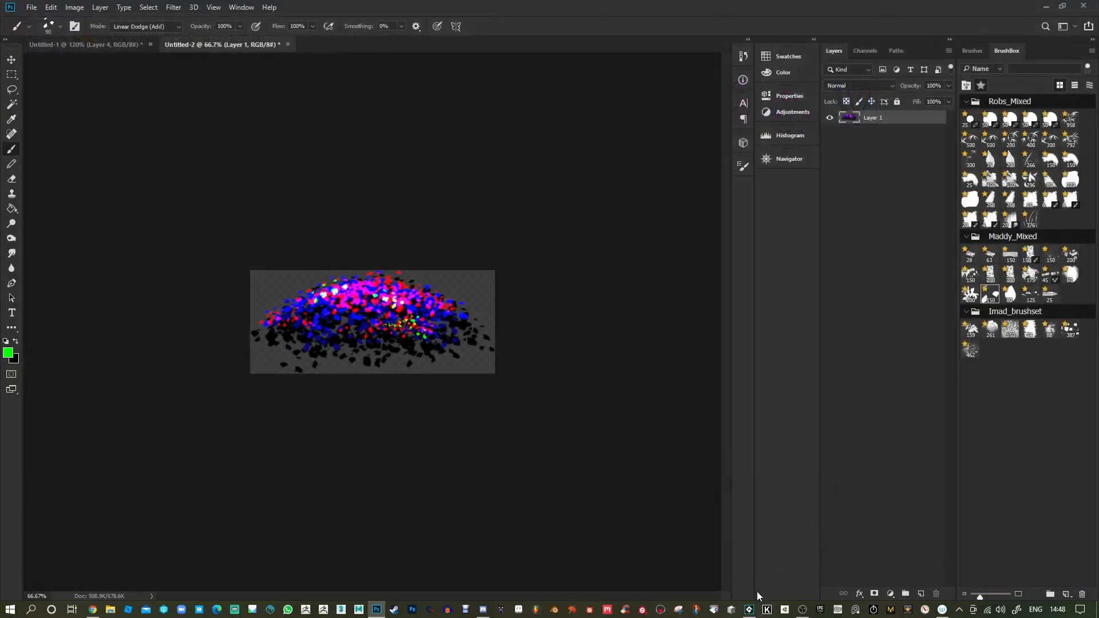
click(750, 609)
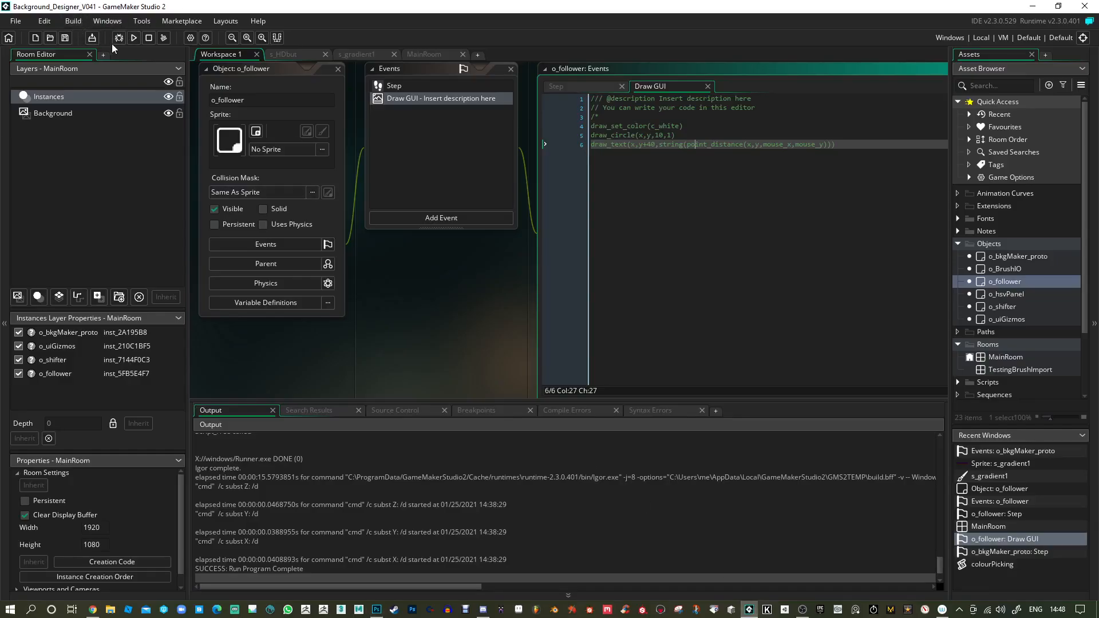
key(alt+Tab)
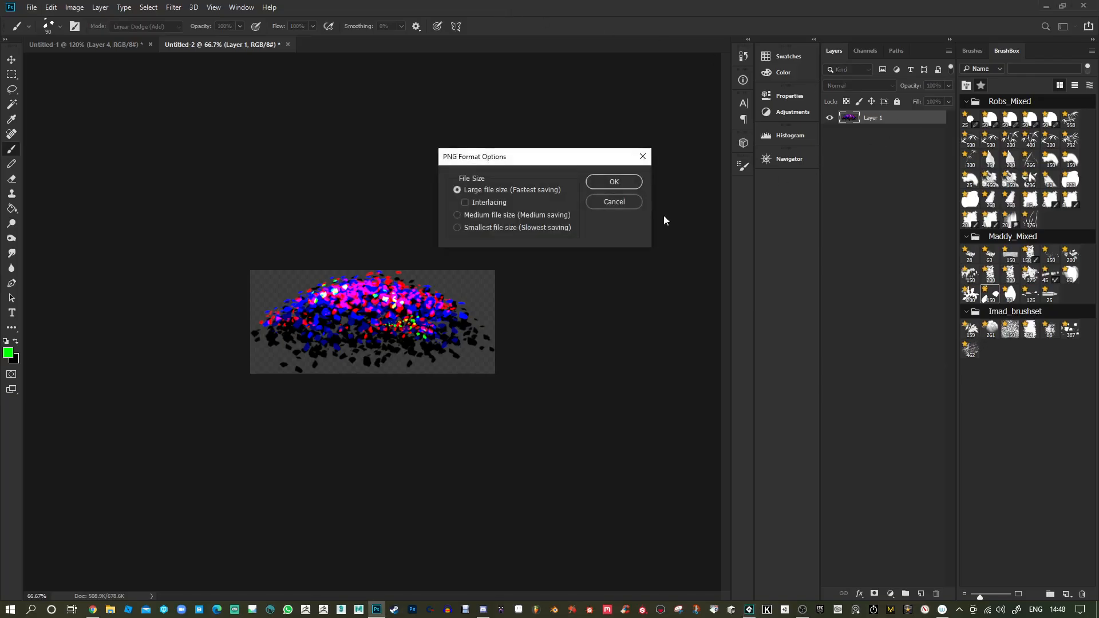
click(613, 182)
Switch to GameMaker Studio 2 and run the Background Designer project
key(alt+Tab)
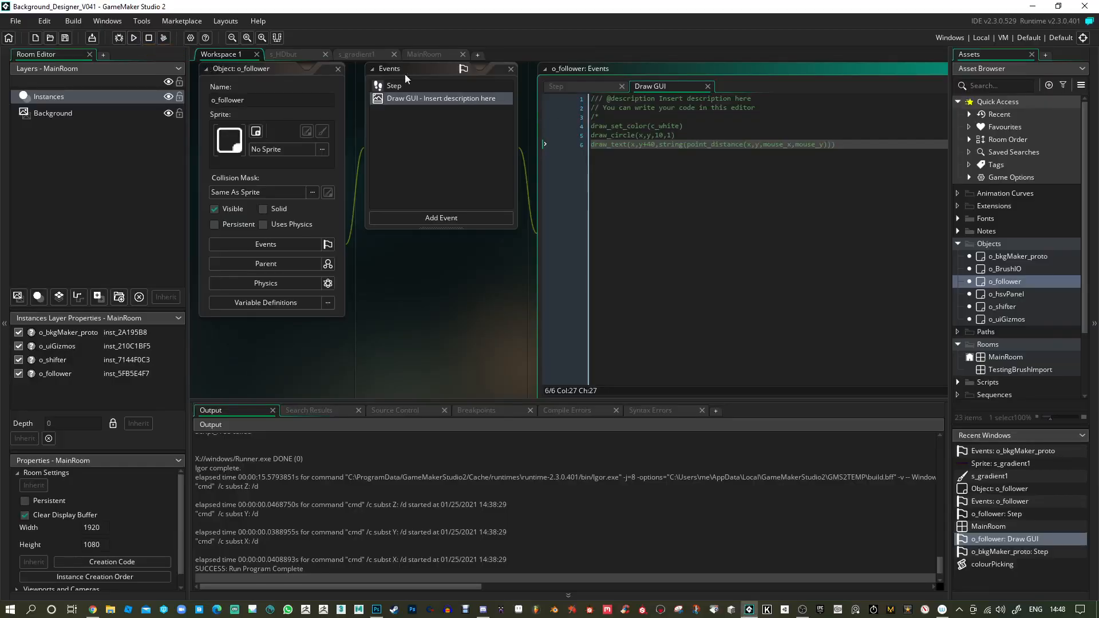
click(132, 38)
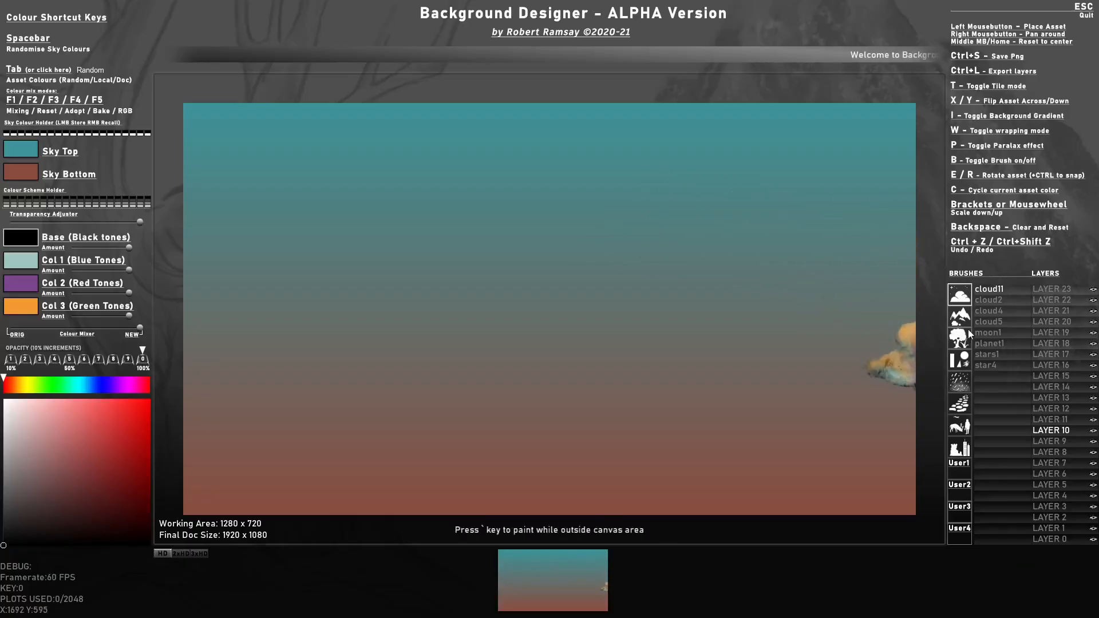
Load Shrub1.png into the empty User1 brush slot below bamb, name it Shrub1, and scale the brush to 1.25
click(960, 471)
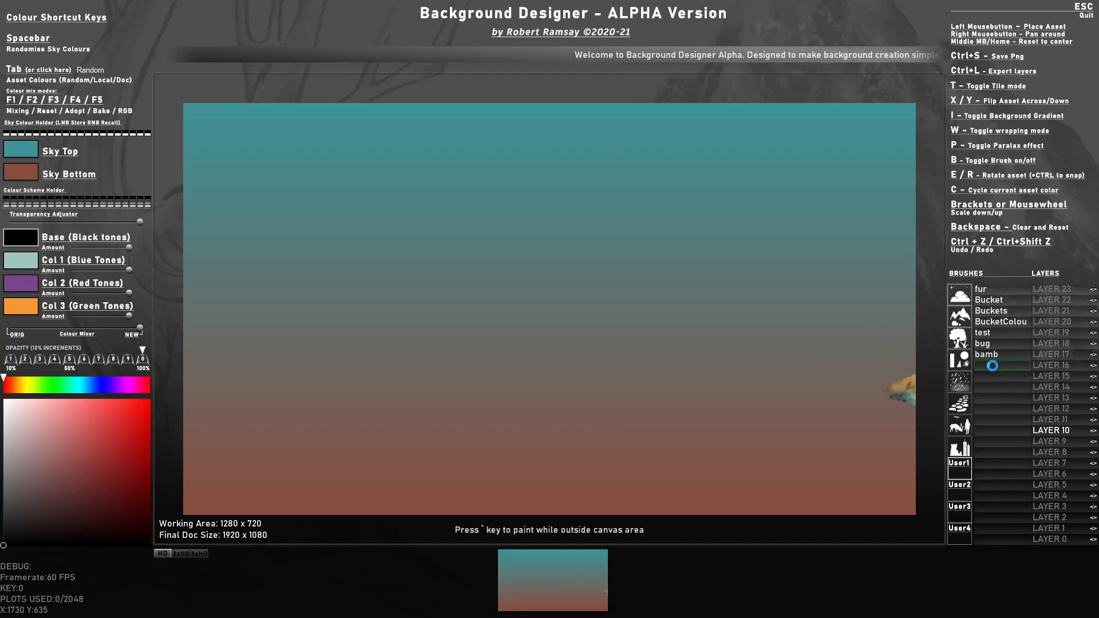
click(1002, 369)
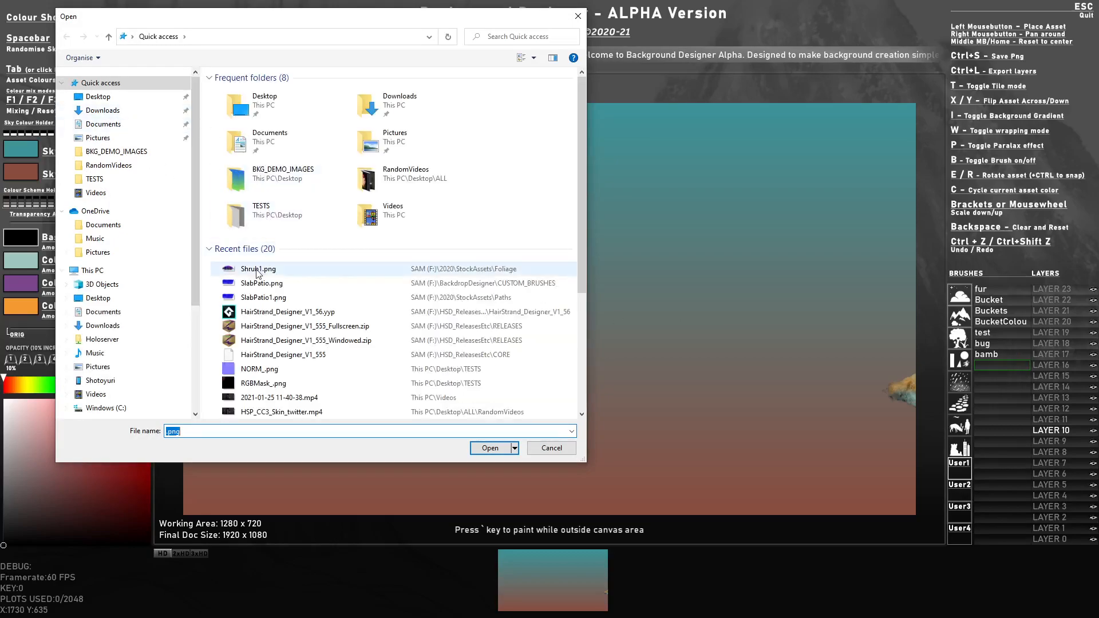
double_click(518, 269)
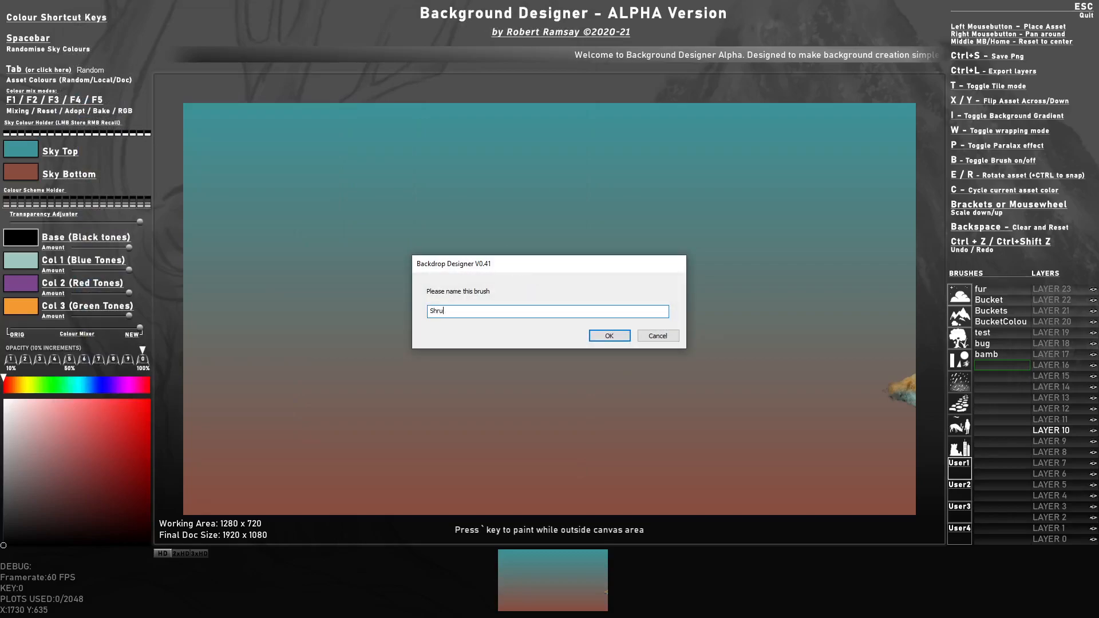
key(Return)
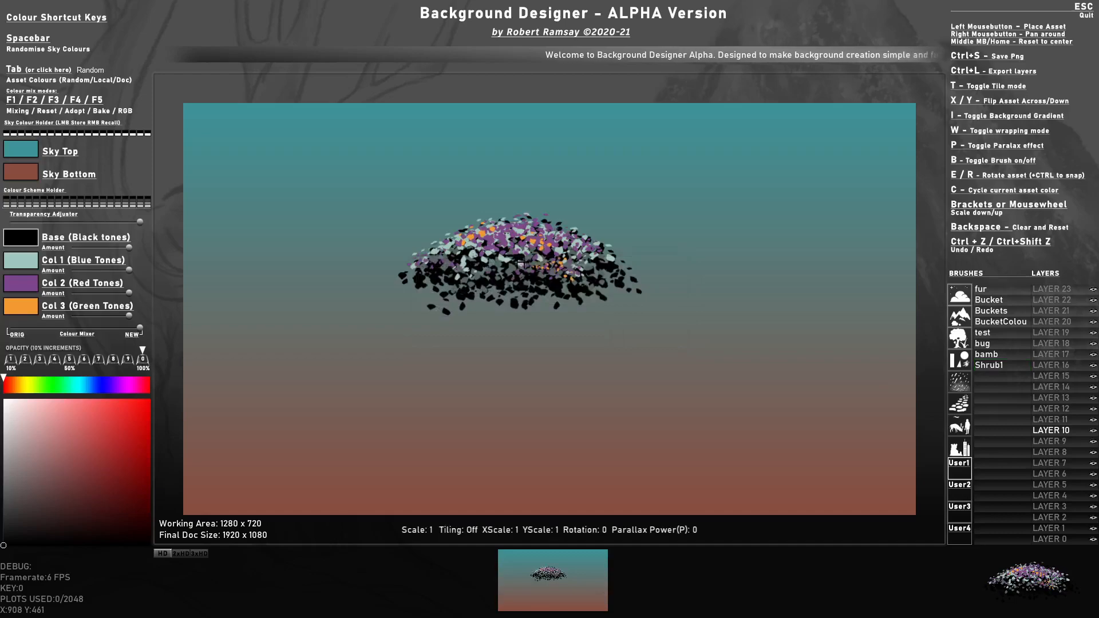
scroll(520, 264, up, 6)
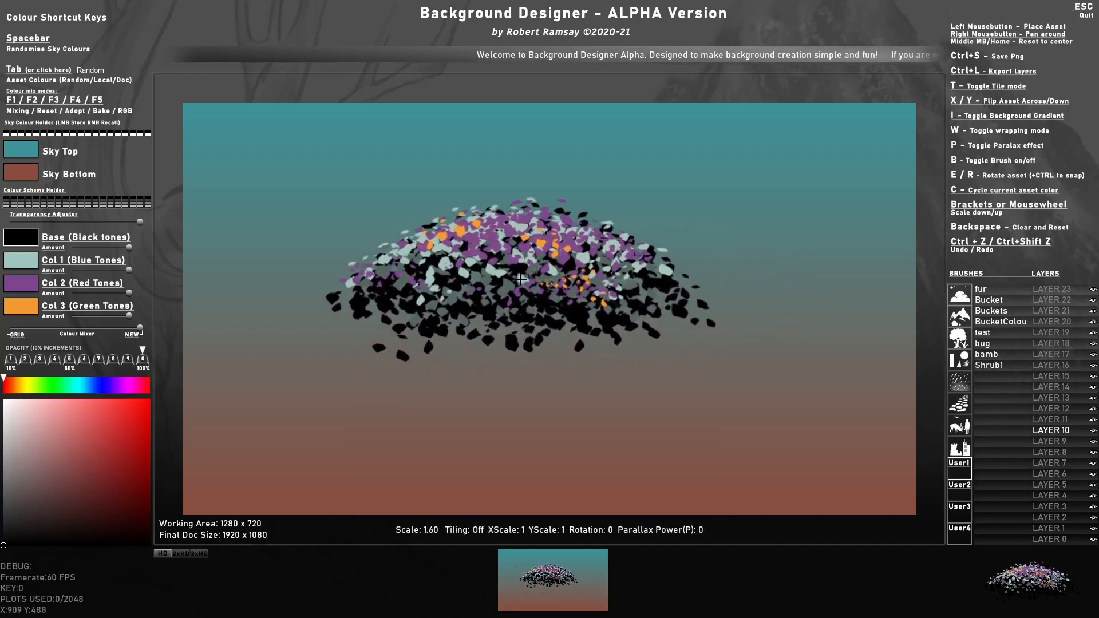
scroll(520, 279, down, 4)
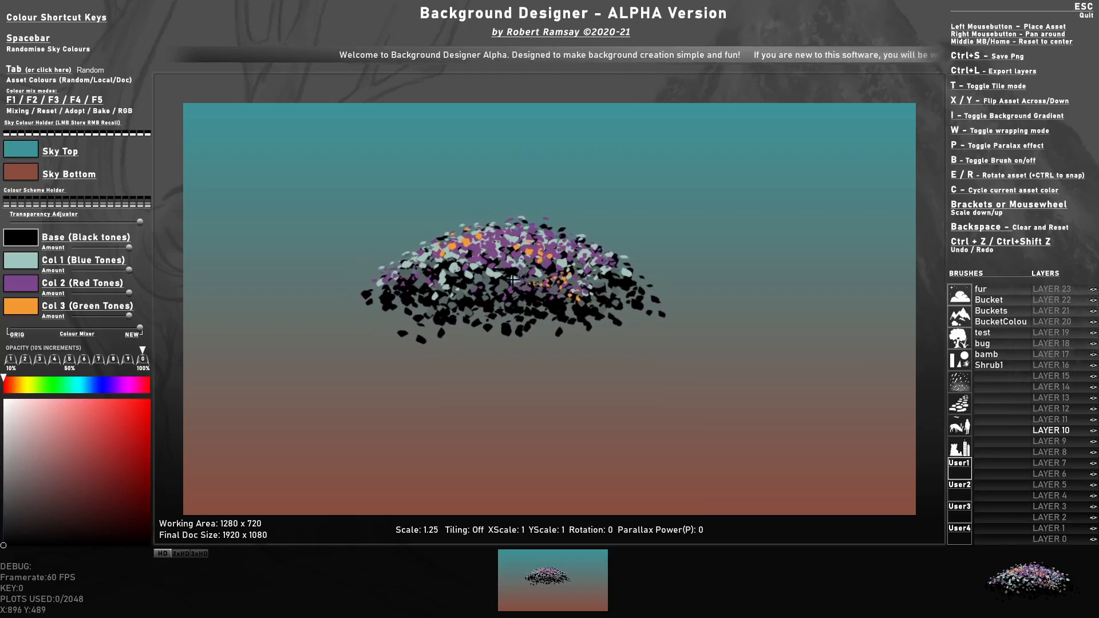
Preview the shrub brush in RGB colours, in Document colour mode, and in several Random palettes
key(F5)
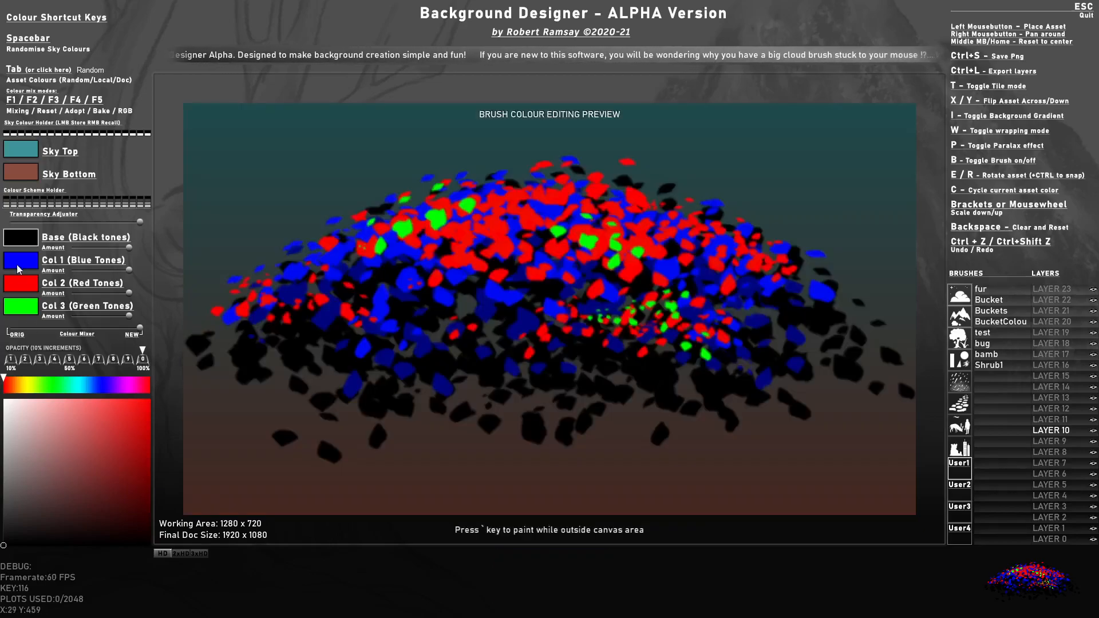
key(Tab)
key(Tab)
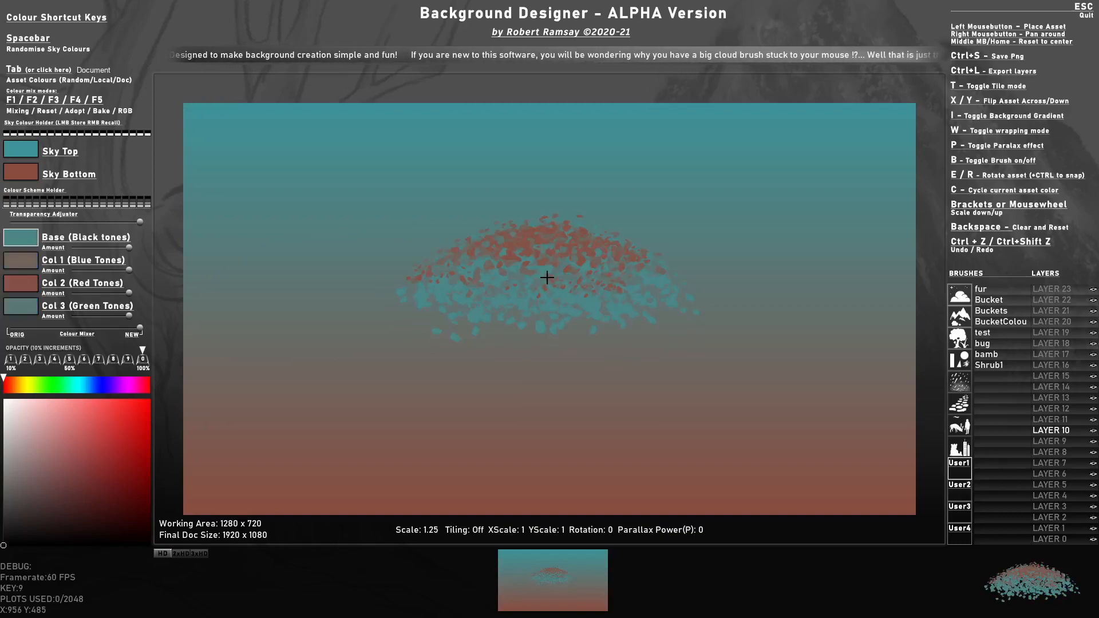
key(Tab)
key(Tab)
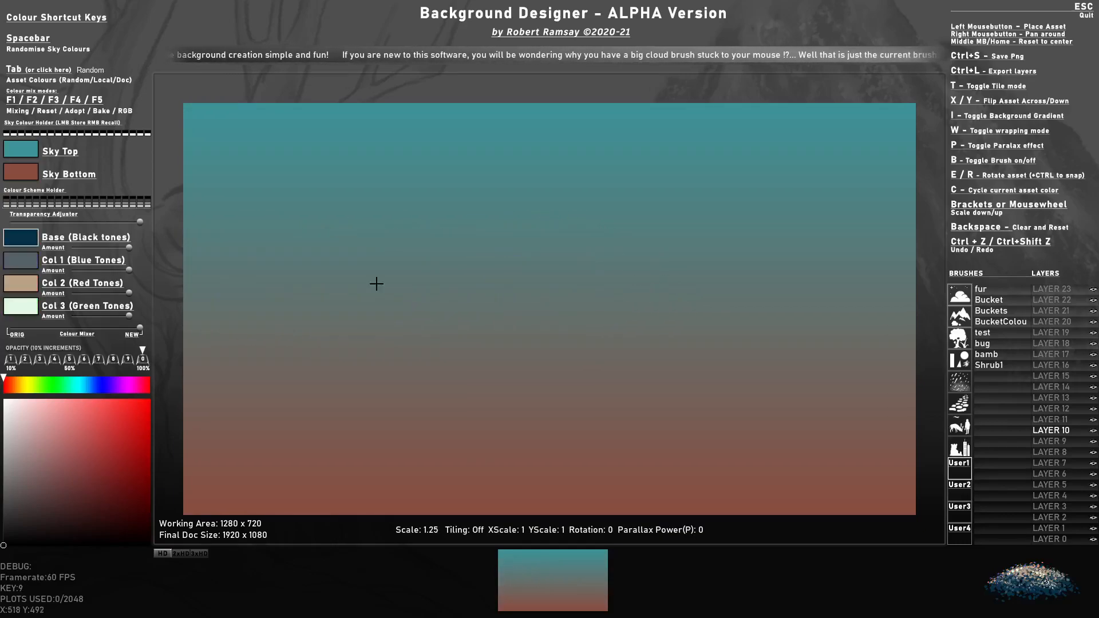
key(Tab)
key(Tab)
key(Tab)
key(Tab)
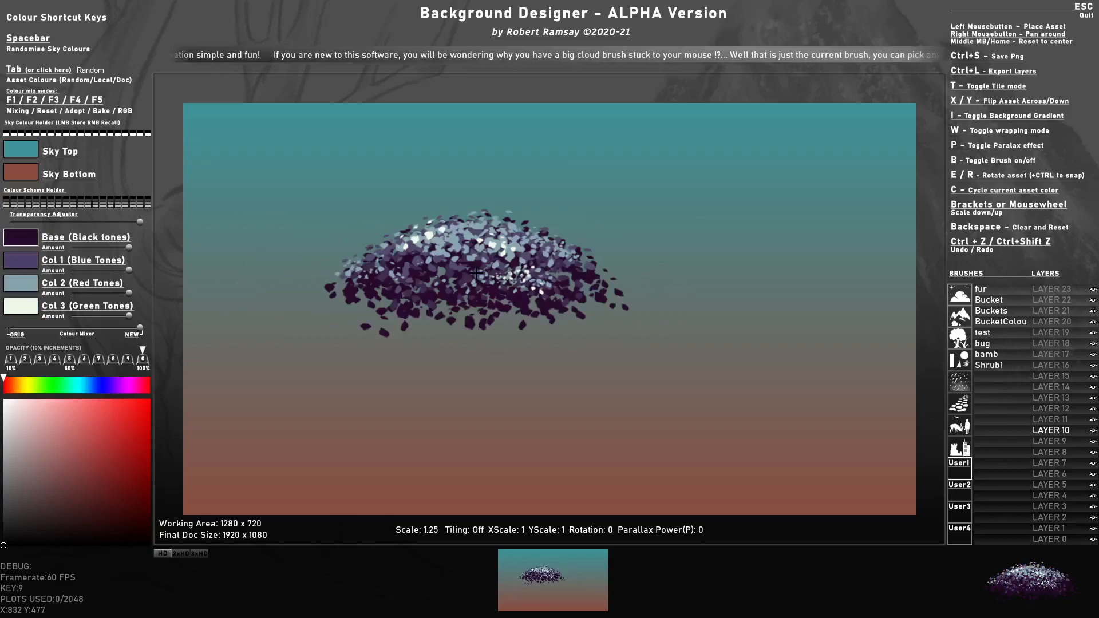
key(Tab)
key(Tab)
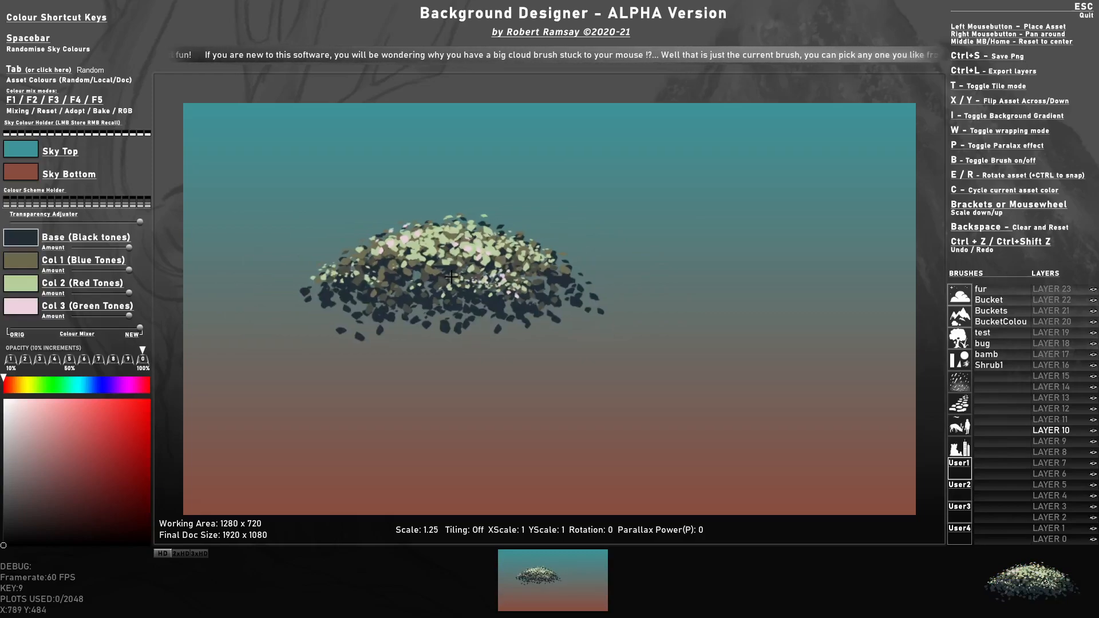
Set the shrub brush's Base colour to a very dark green and Col 1 to a medium green
mouse_move(43, 312)
click(21, 240)
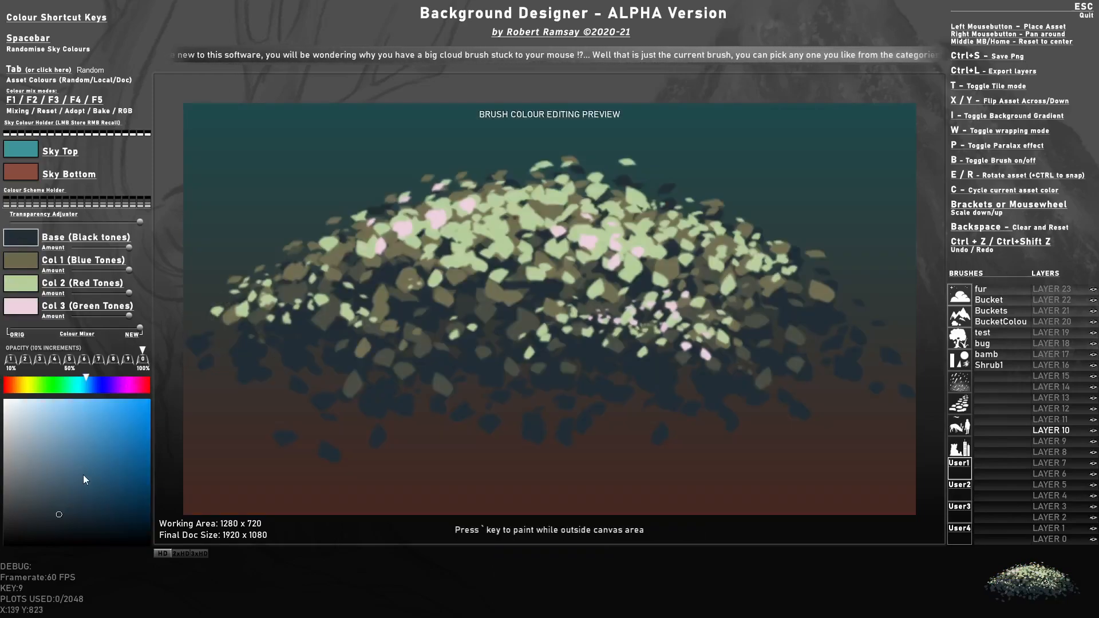
click(43, 385)
click(114, 531)
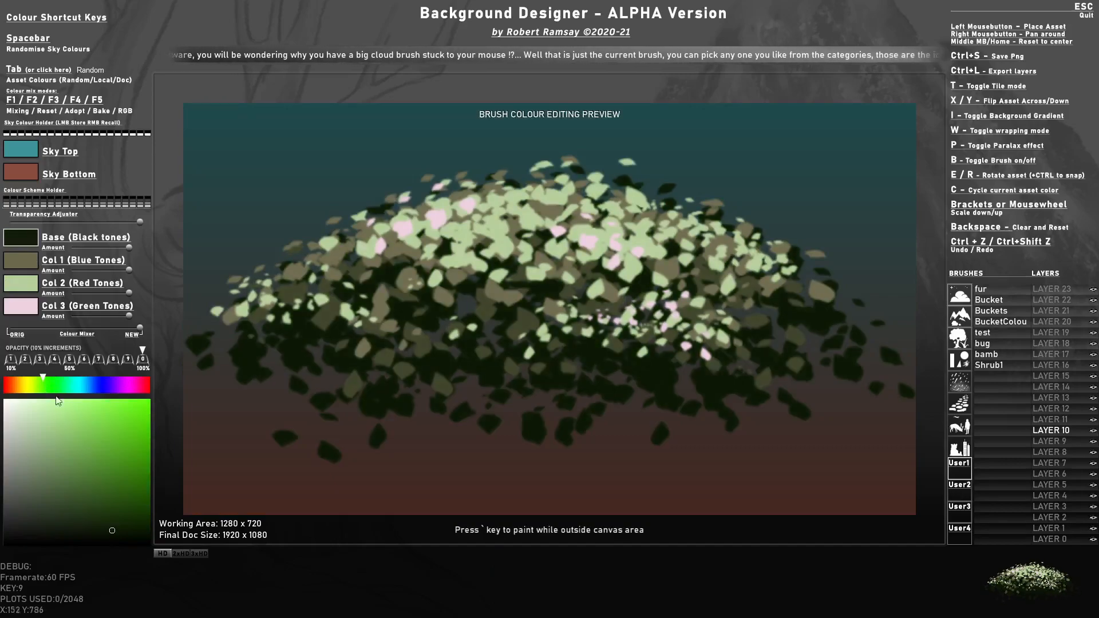
click(24, 262)
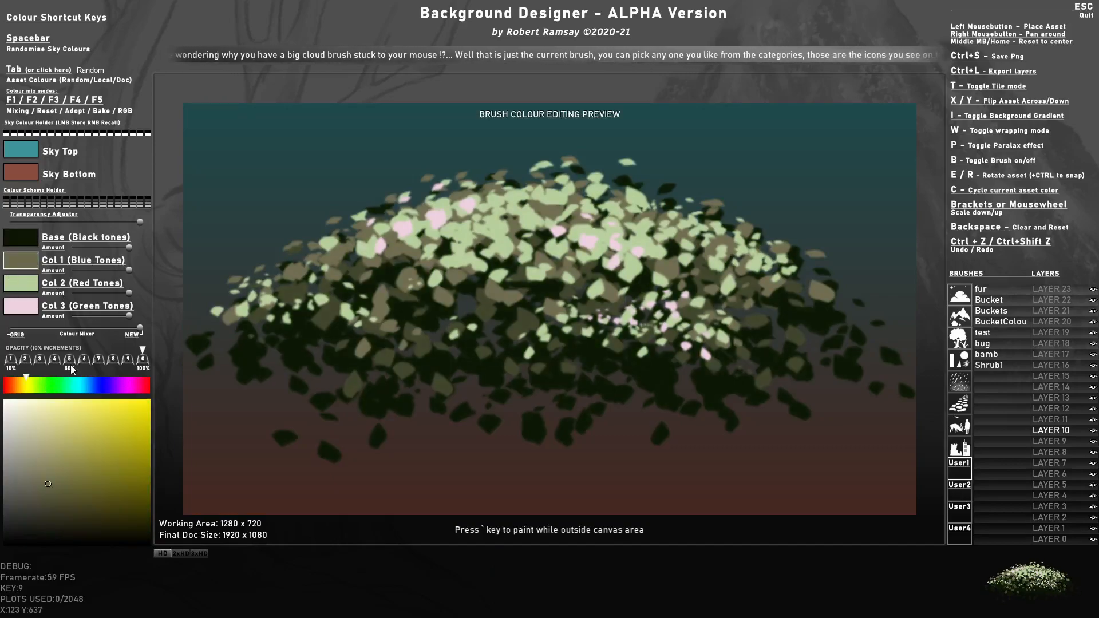
click(57, 388)
click(116, 487)
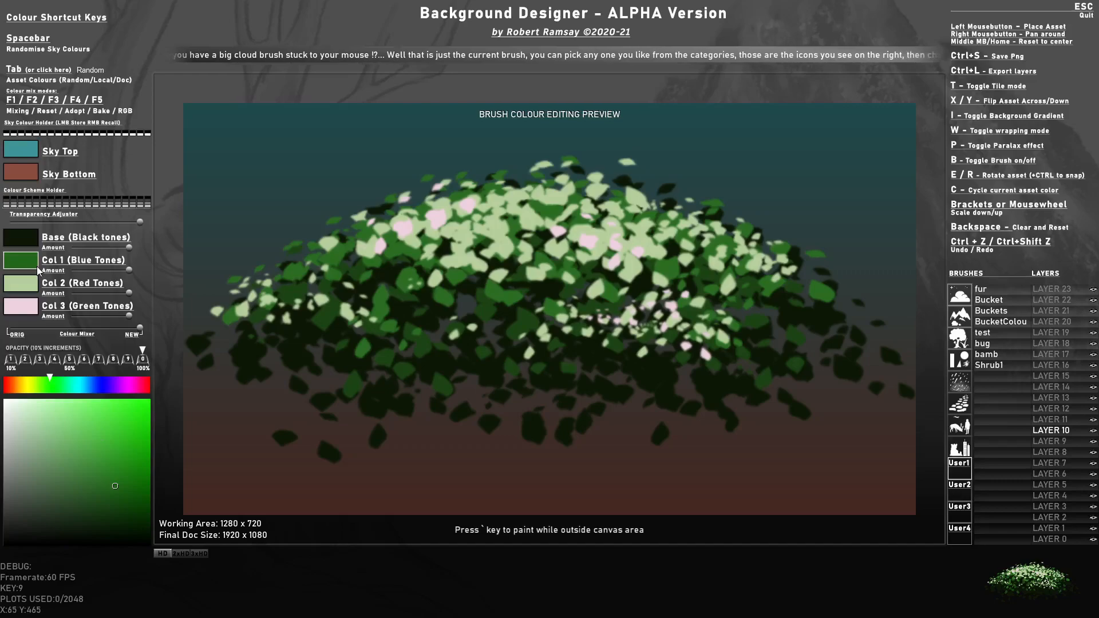
Set the shrub brush's Col 2 to bright green and Col 3 to yellow
click(23, 288)
click(52, 384)
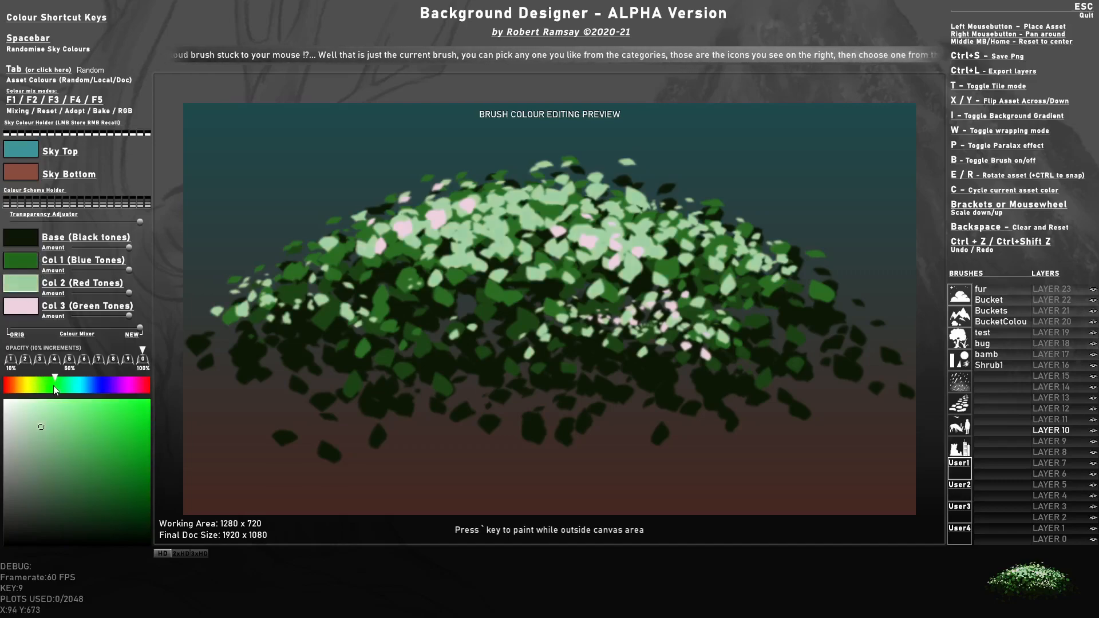
click(122, 412)
click(22, 307)
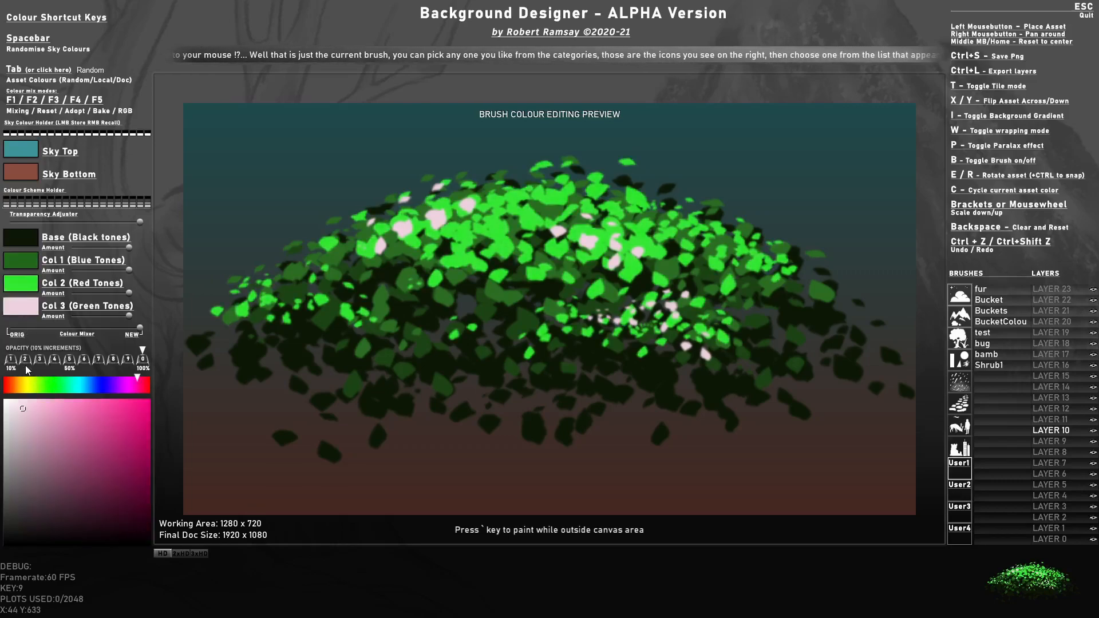
click(29, 390)
click(121, 412)
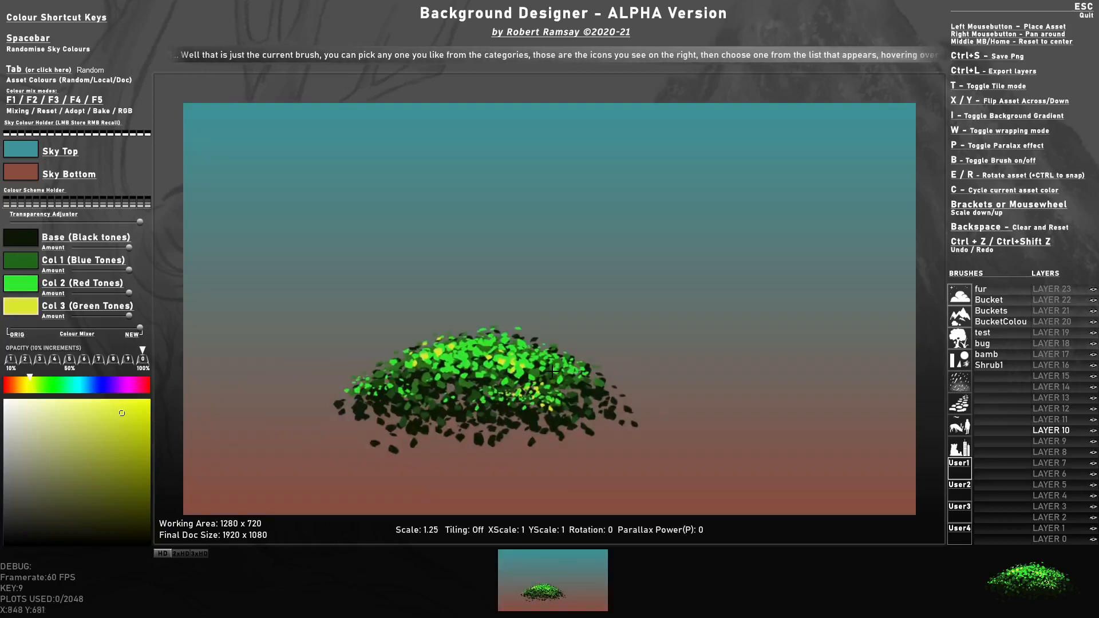
Scale the shrub brush down to 1.03 and randomise the sky to a blue-to-green gradient
scroll(458, 302, down, 4)
key(space)
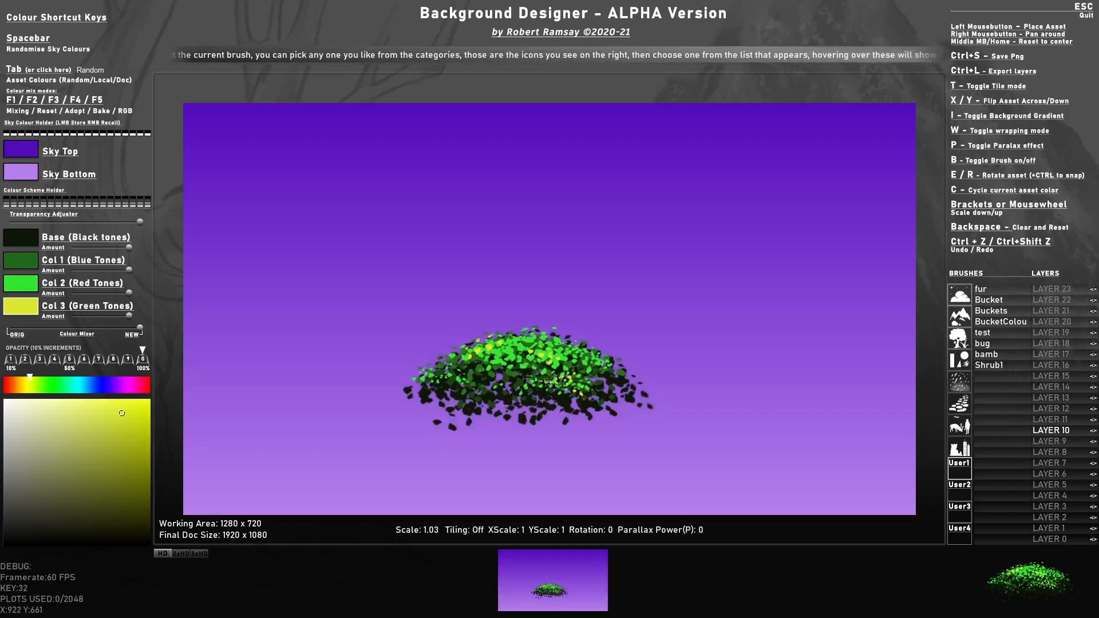
key(space)
Place overlapping green shrubs in the canvas's lower-left area, enlarging the brush to 1.18 partway through
click(300, 370)
click(280, 361)
click(393, 380)
scroll(273, 403, up, 3)
click(272, 404)
click(394, 442)
Place a row of shrubs along the canvas's bottom edge, varying the brush rotation between stamps
key(e)
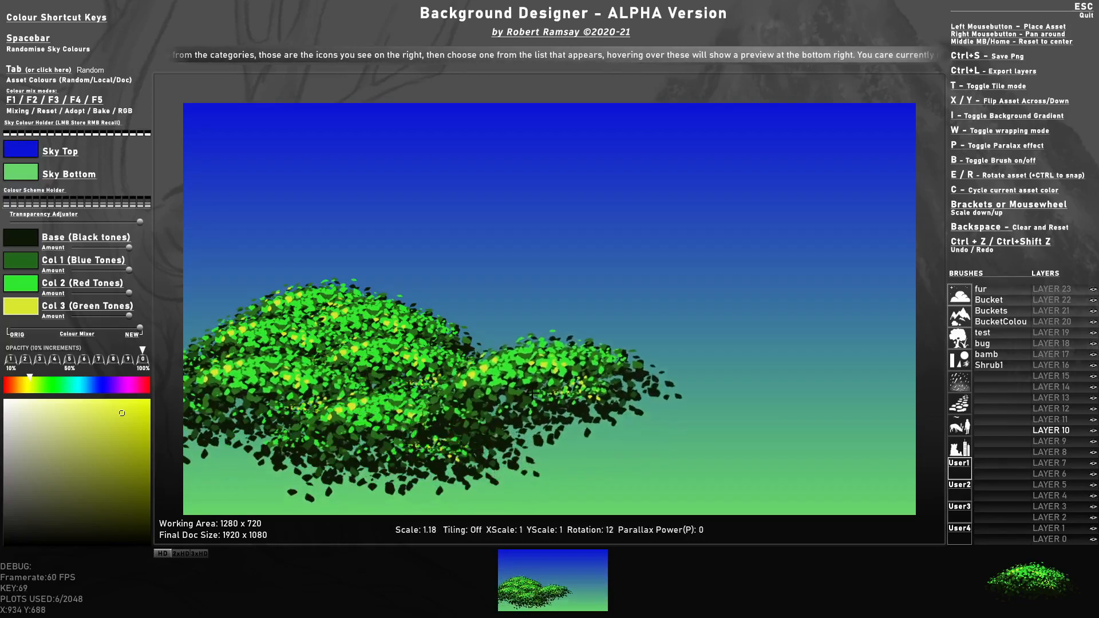
click(226, 474)
key(r)
click(347, 487)
click(463, 488)
click(559, 482)
click(610, 485)
Fill the middle and upper parts of the bush mound with more overlapping shrubs
click(514, 410)
click(512, 415)
click(401, 349)
click(505, 374)
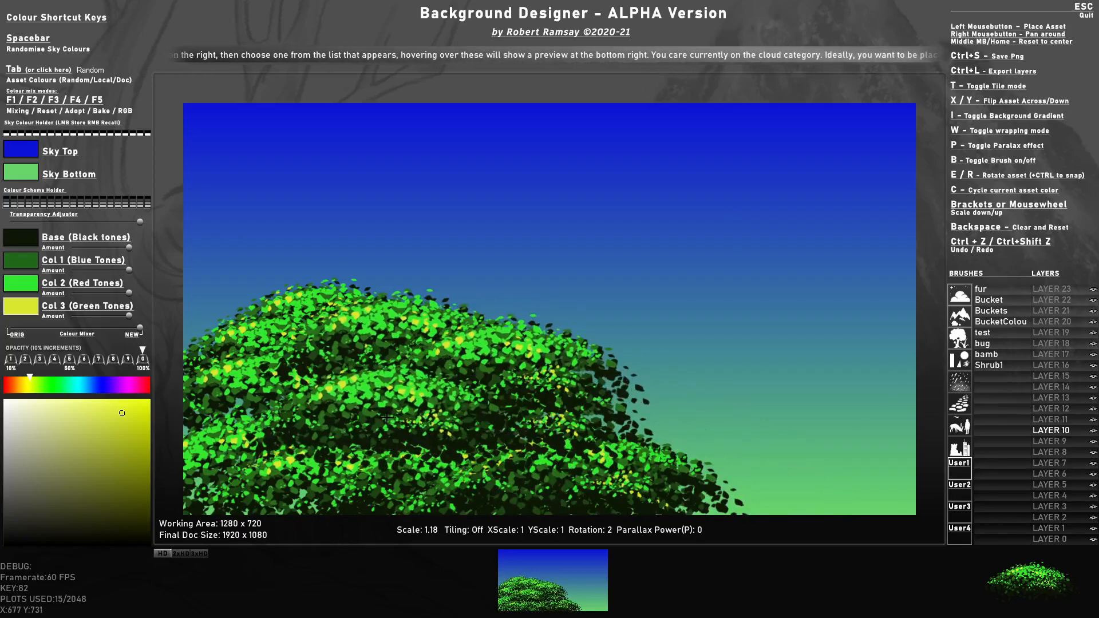
click(387, 417)
click(444, 452)
Shrink the shrub brush, switch asset colours to Document mode, and set Col 3 to a very pale mint
scroll(629, 211, down, 7)
key(Tab)
key(Tab)
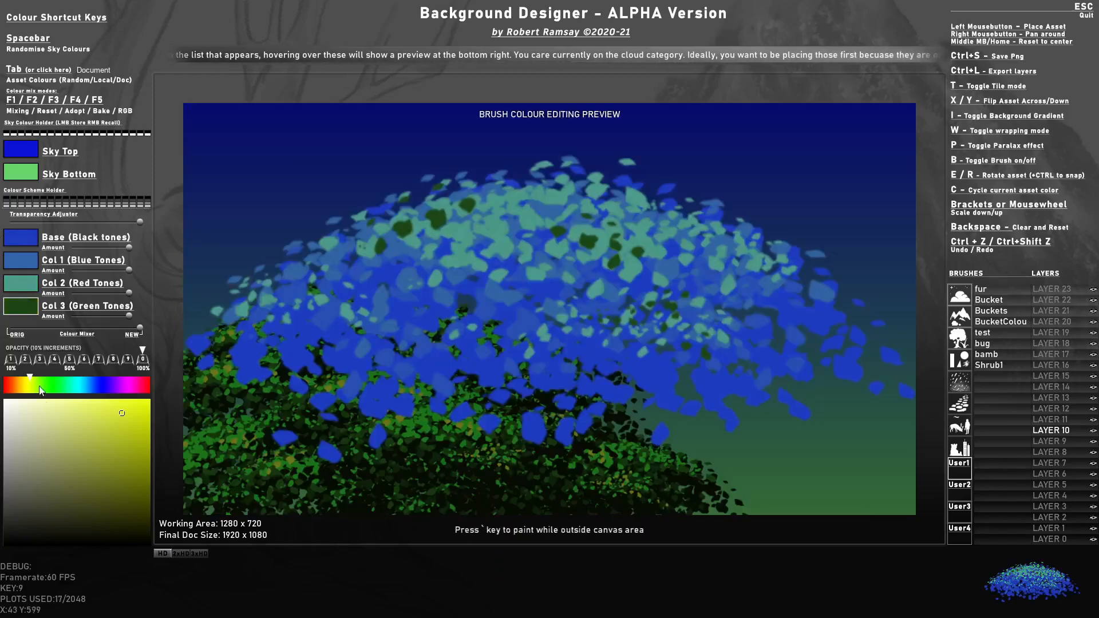
drag(55, 390, 71, 387)
click(17, 404)
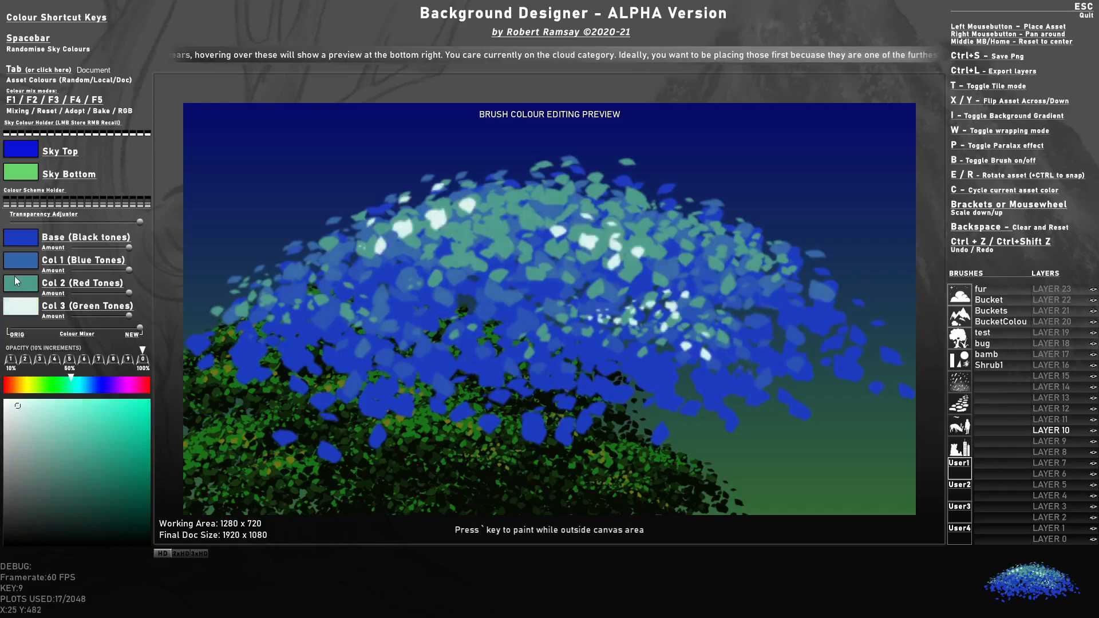
Set the shrub brush's Col 2 to pale cyan and Col 1 to light blue
click(44, 411)
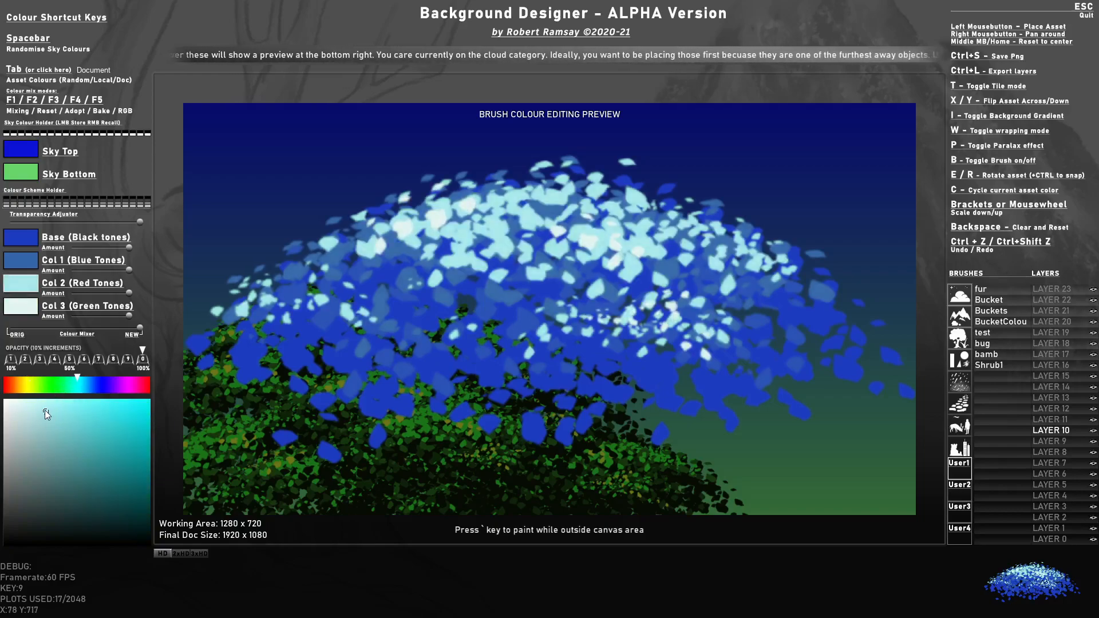
click(29, 264)
click(81, 411)
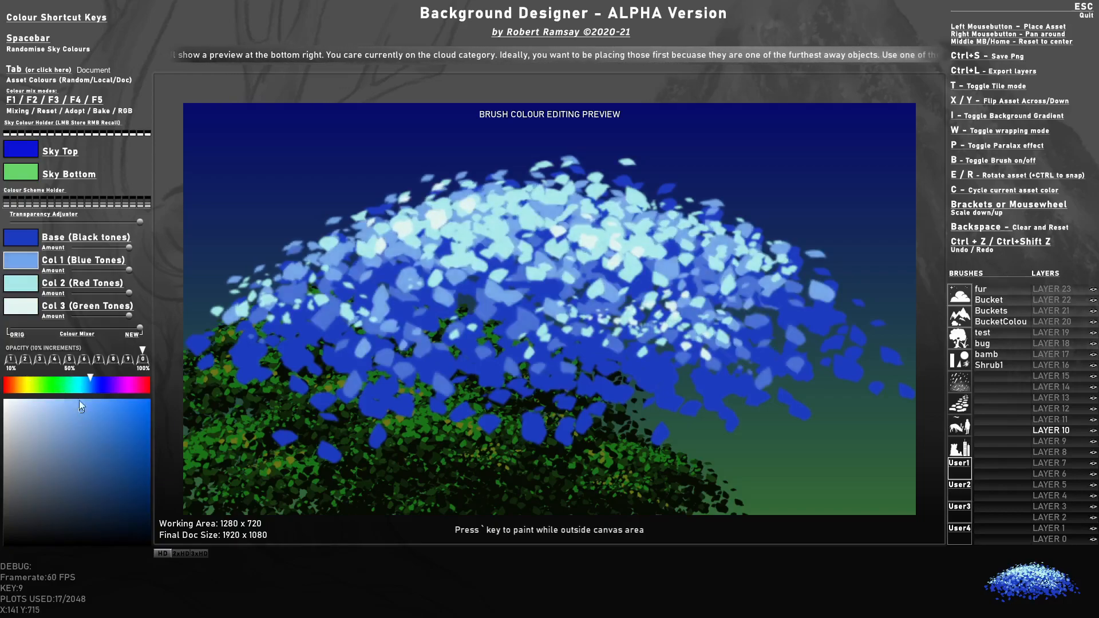
Set the shrub brush's Base colour to a muted slate blue and slightly reduce its amount
click(31, 243)
mouse_move(55, 415)
mouse_down()
mouse_move(81, 428)
mouse_move(77, 477)
mouse_move(71, 457)
mouse_up()
scroll(691, 200, down, 2)
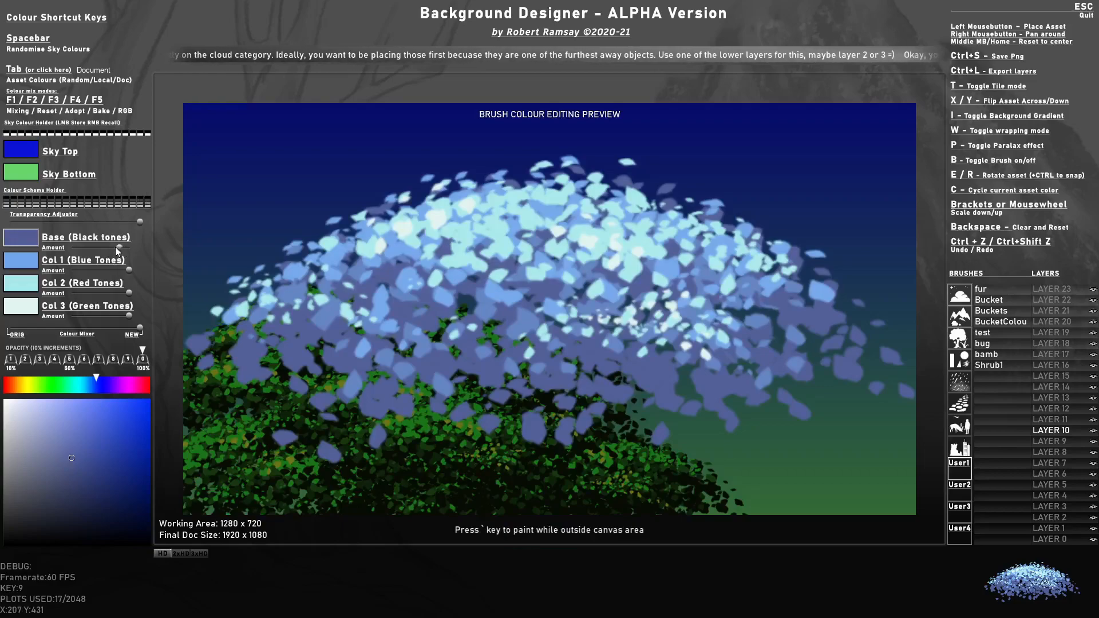
Minimise the shrub brush's Transparency Adjuster, set opacity to 30%, and paint a wide pale blue cloud across the sky
drag(137, 222, 0, 218)
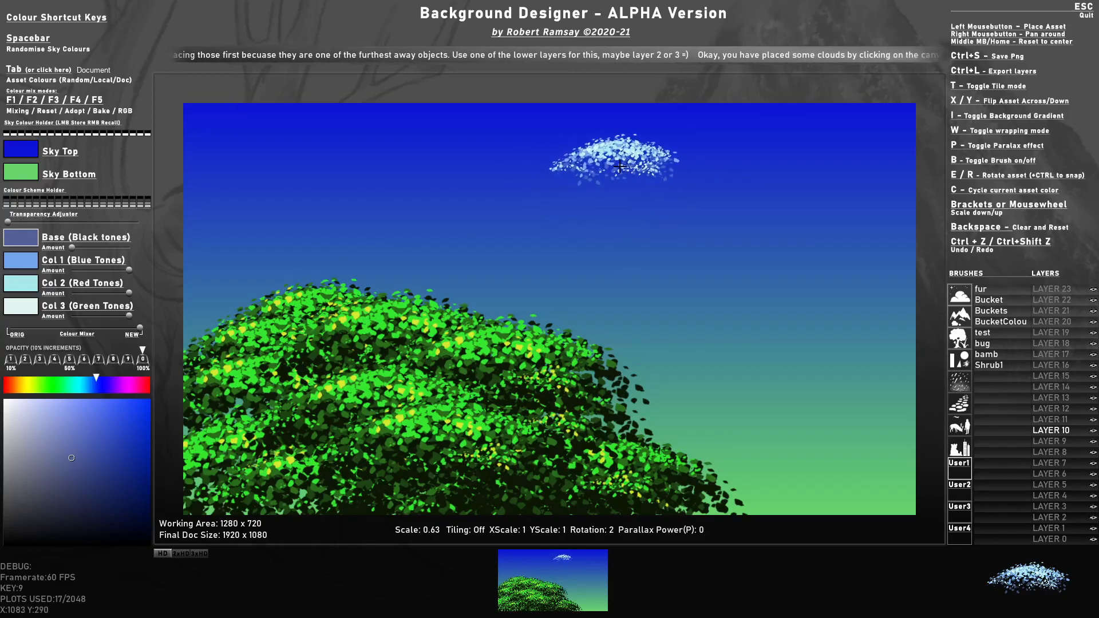
key(3)
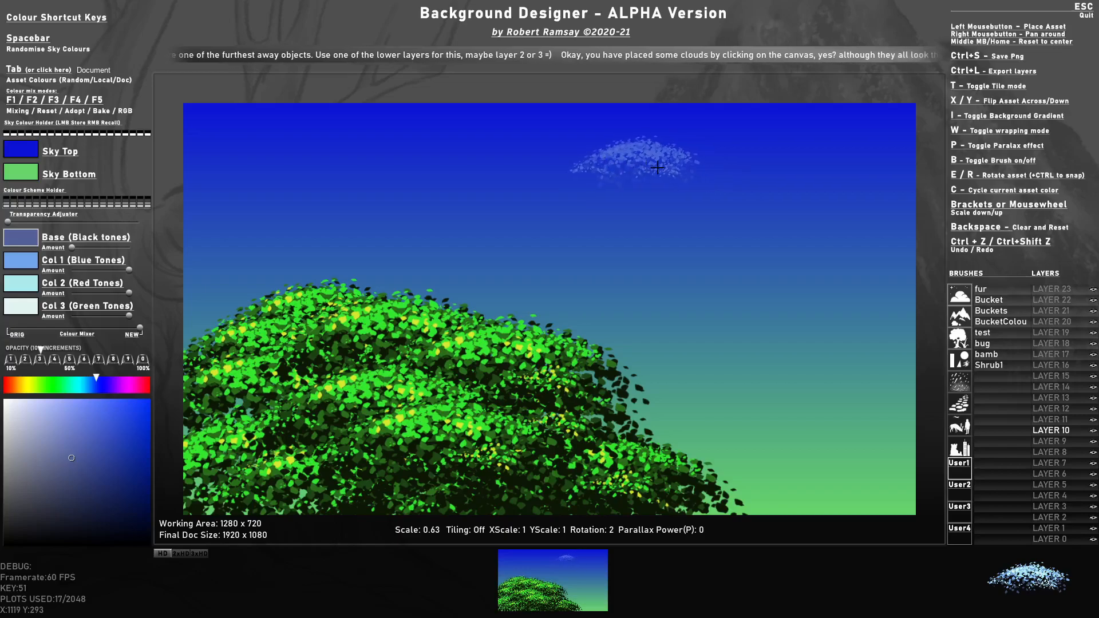
mouse_move(654, 172)
mouse_down()
mouse_move(808, 162)
mouse_move(601, 197)
mouse_move(486, 197)
mouse_move(704, 221)
mouse_move(472, 226)
mouse_move(668, 229)
mouse_move(726, 201)
mouse_move(732, 222)
mouse_move(677, 240)
mouse_move(749, 246)
mouse_move(642, 254)
mouse_move(664, 164)
mouse_up()
scroll(665, 226, up, 3)
mouse_move(602, 239)
mouse_down()
mouse_move(584, 198)
mouse_move(472, 223)
mouse_move(750, 187)
mouse_move(783, 198)
mouse_move(814, 220)
mouse_move(817, 243)
mouse_move(835, 246)
mouse_move(783, 258)
mouse_up()
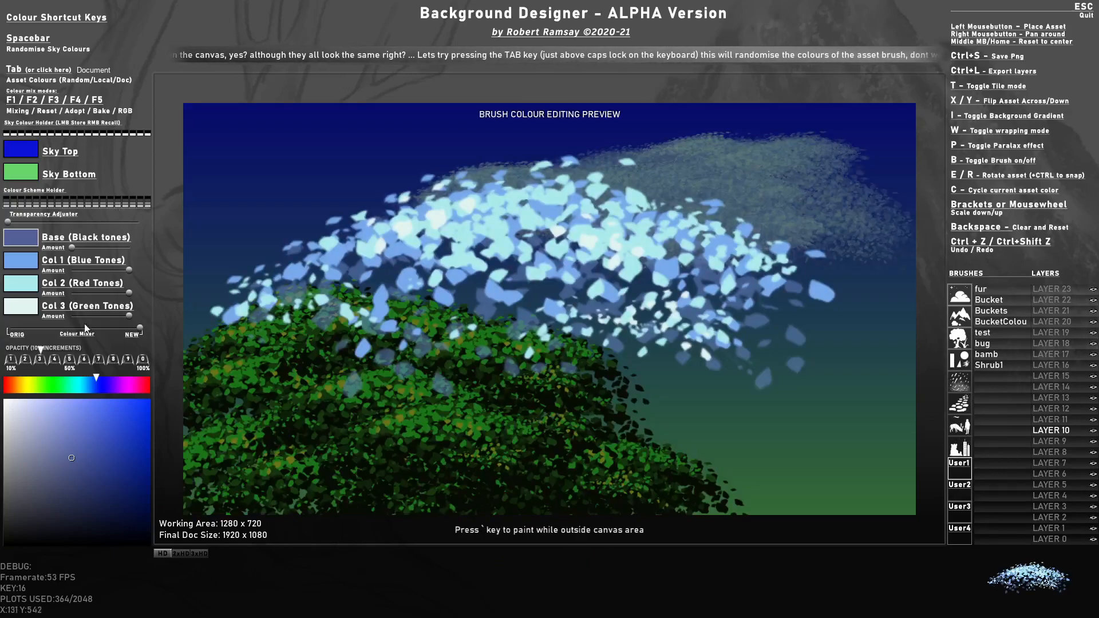
Return the shrub brush's Colour Mixer to ORIG, reset the colour amounts and transparency, and restore opacity to 100%
drag(136, 329, 7, 328)
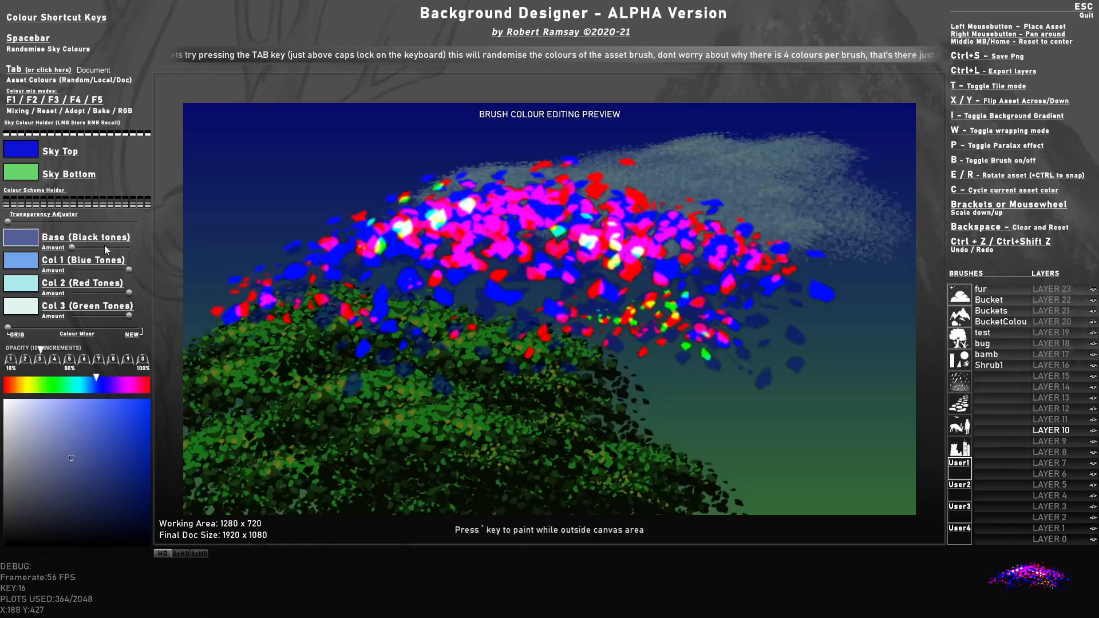
key(F2)
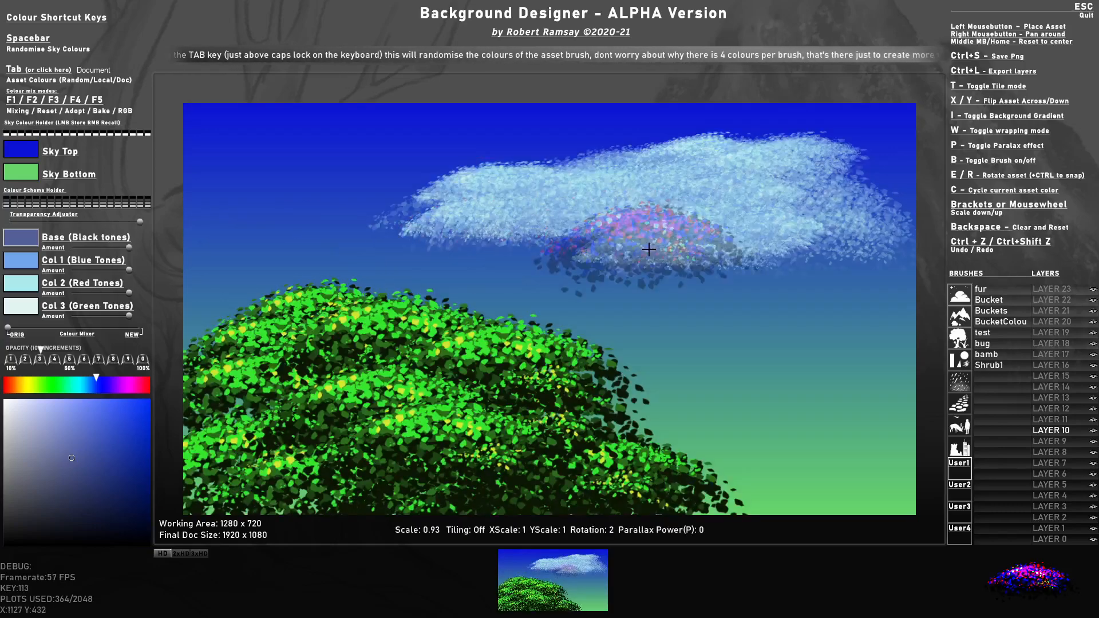
key(0)
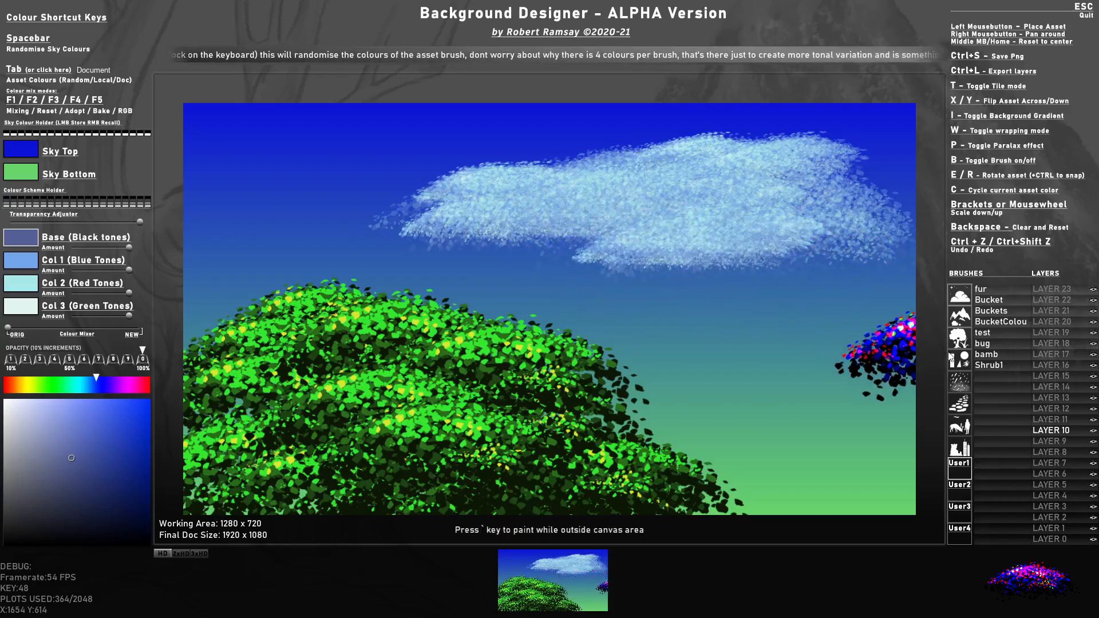
Place three overlapping buckets at scale 1.13 beside the bush along the lower edge, flipping the third horizontally
click(989, 299)
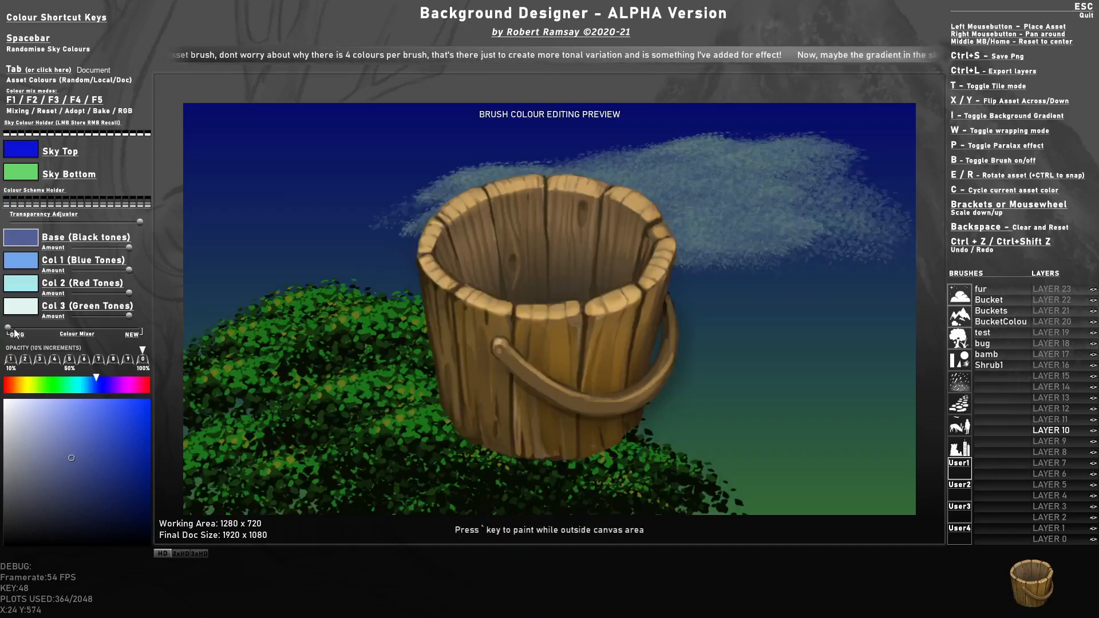
mouse_move(14, 331)
mouse_down()
mouse_move(135, 332)
mouse_move(7, 325)
mouse_up()
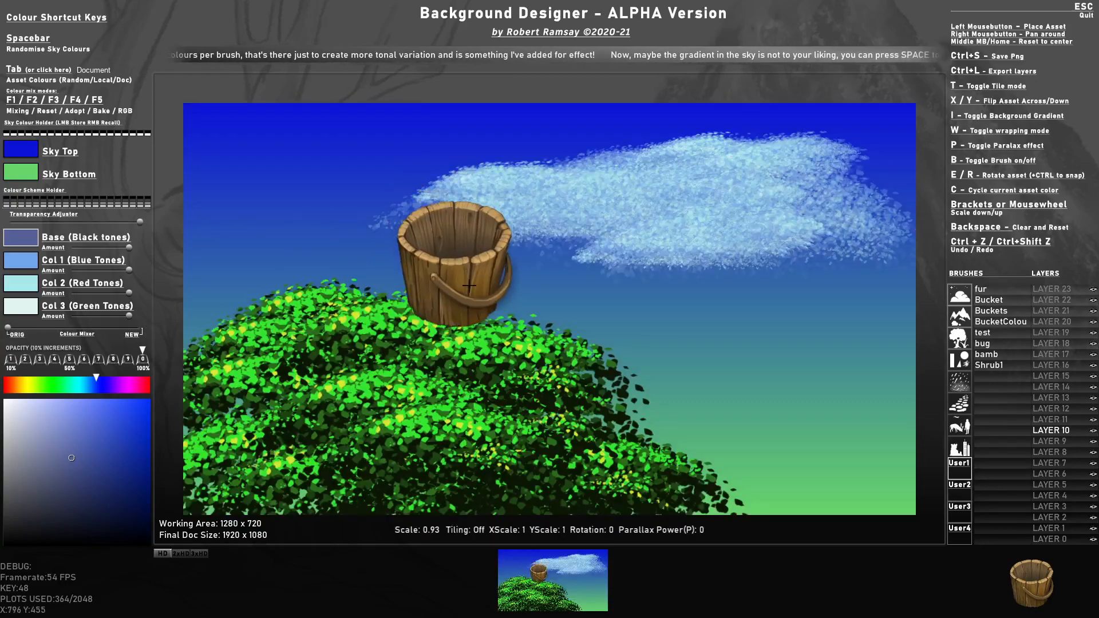
scroll(678, 473, up, 2)
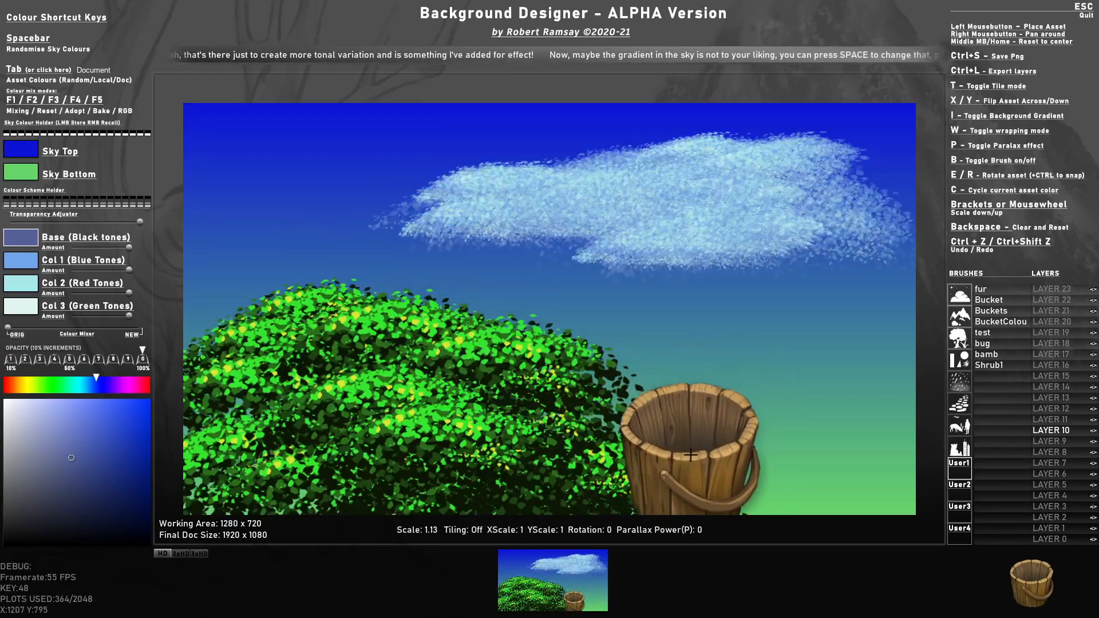
click(691, 455)
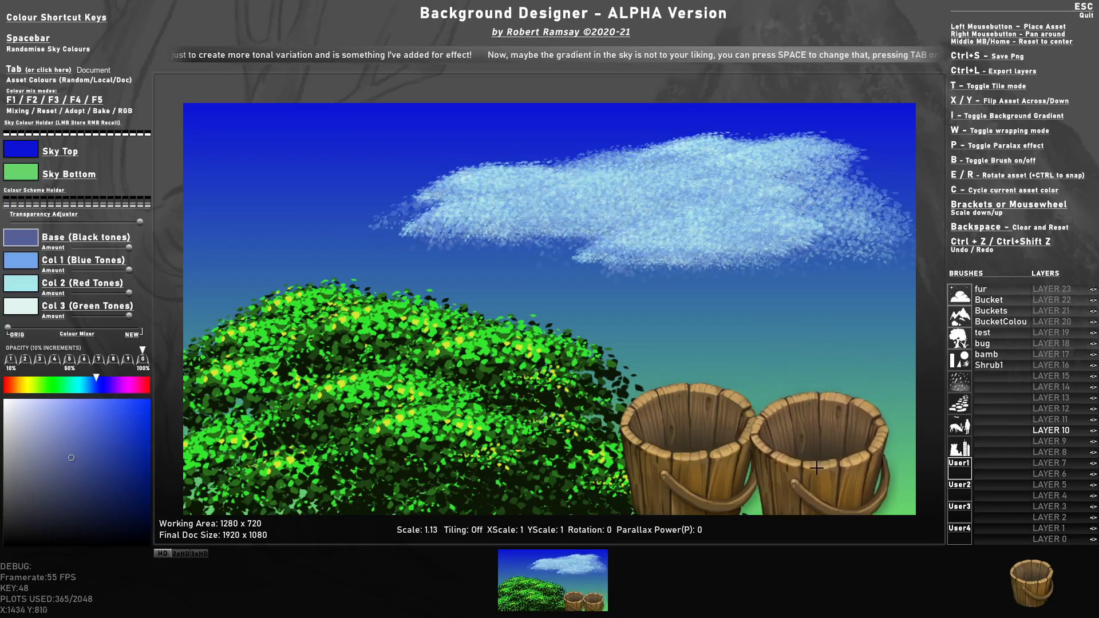
click(809, 474)
key(x)
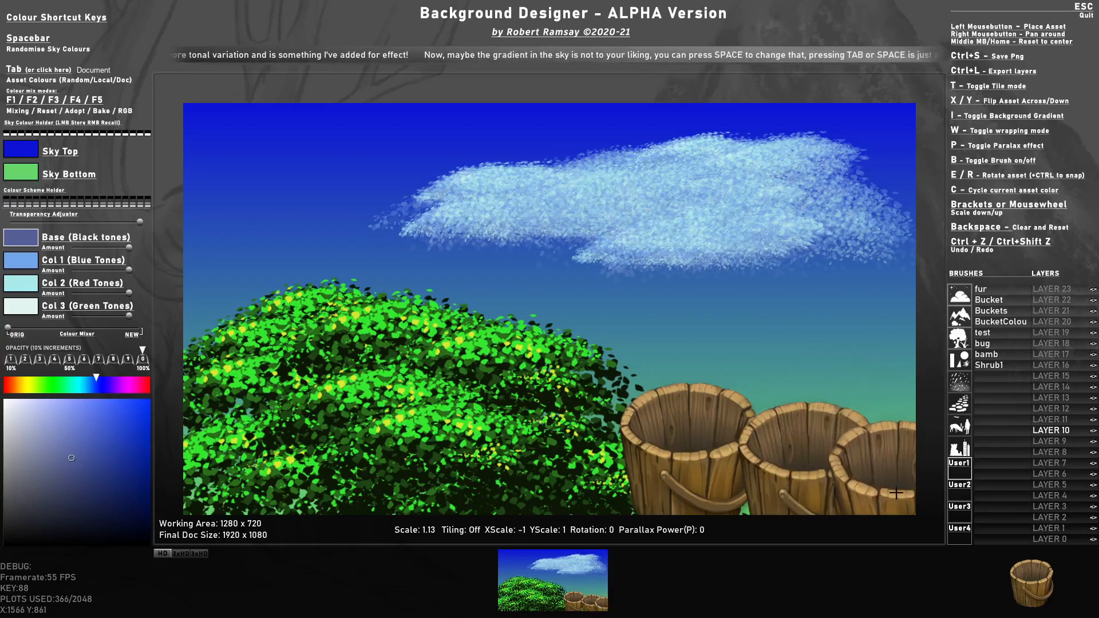
click(914, 507)
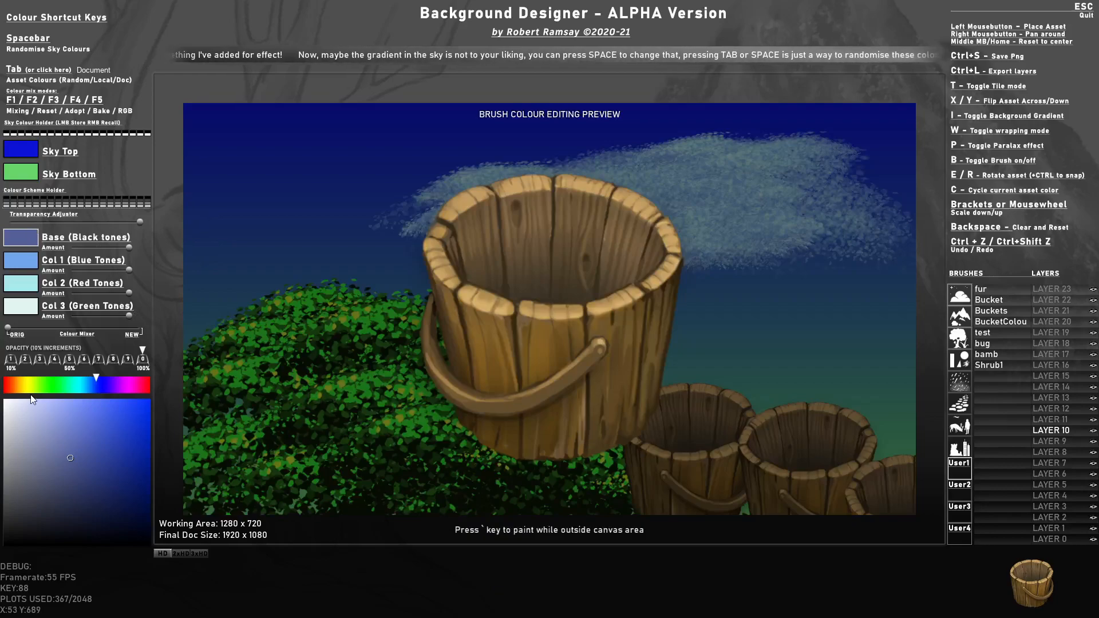
Tint the bucket brush with the Colour Mixer about a third towards NEW and set its Base colour to very dark olive
click(34, 387)
drag(107, 463, 111, 440)
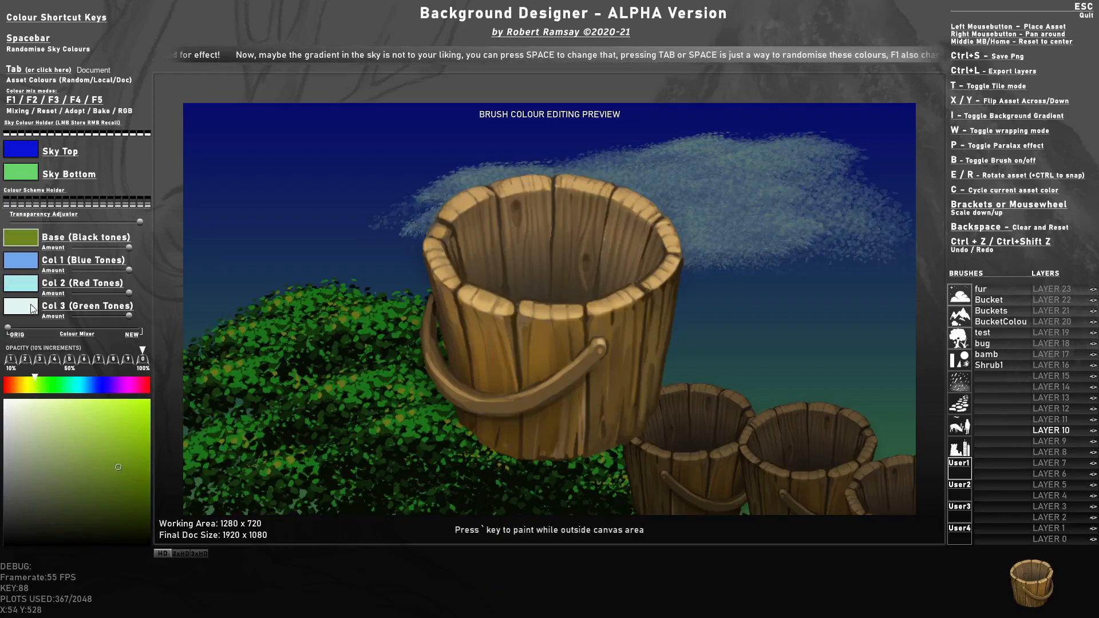
drag(18, 333, 49, 332)
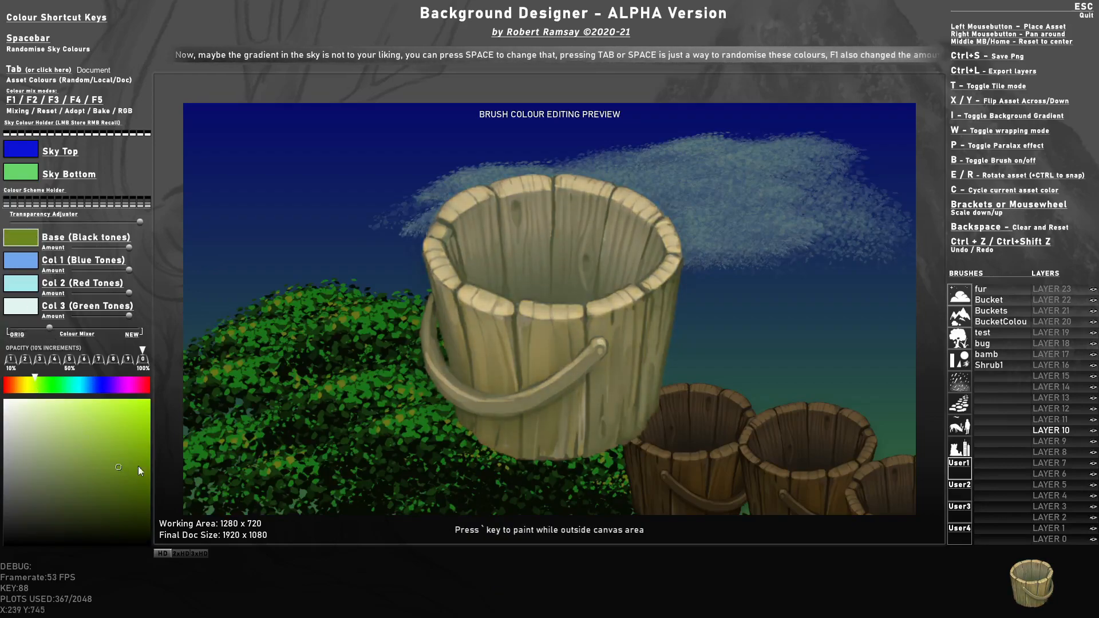
click(130, 527)
Set the bucket brush's Col 1 to turquoise and Base to white, with the Colour Mixer fully at NEW
click(24, 262)
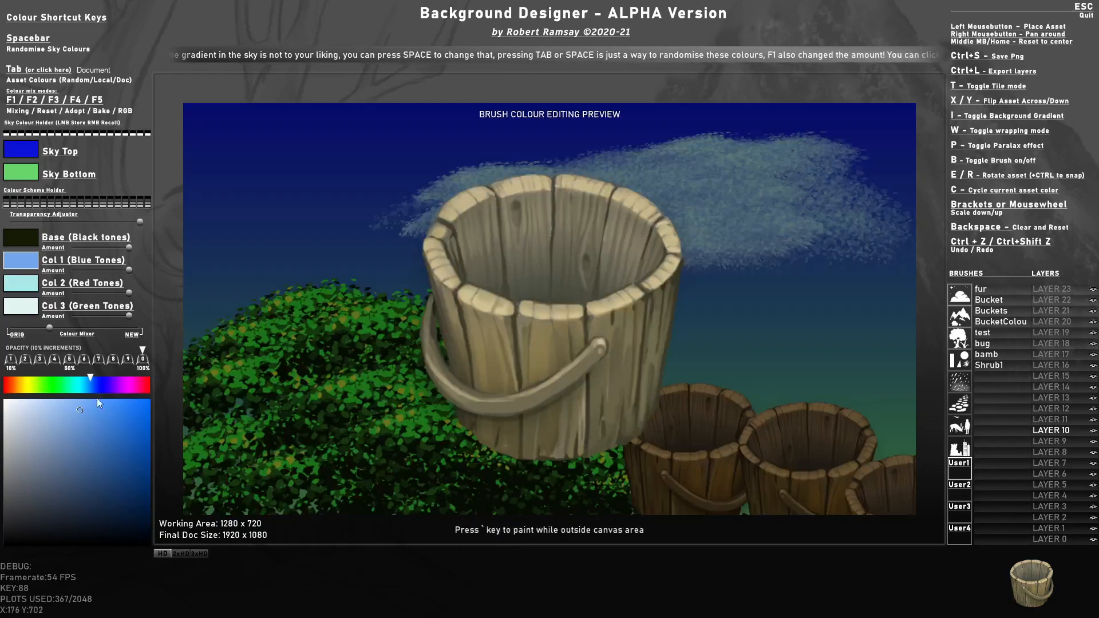
drag(87, 384, 74, 384)
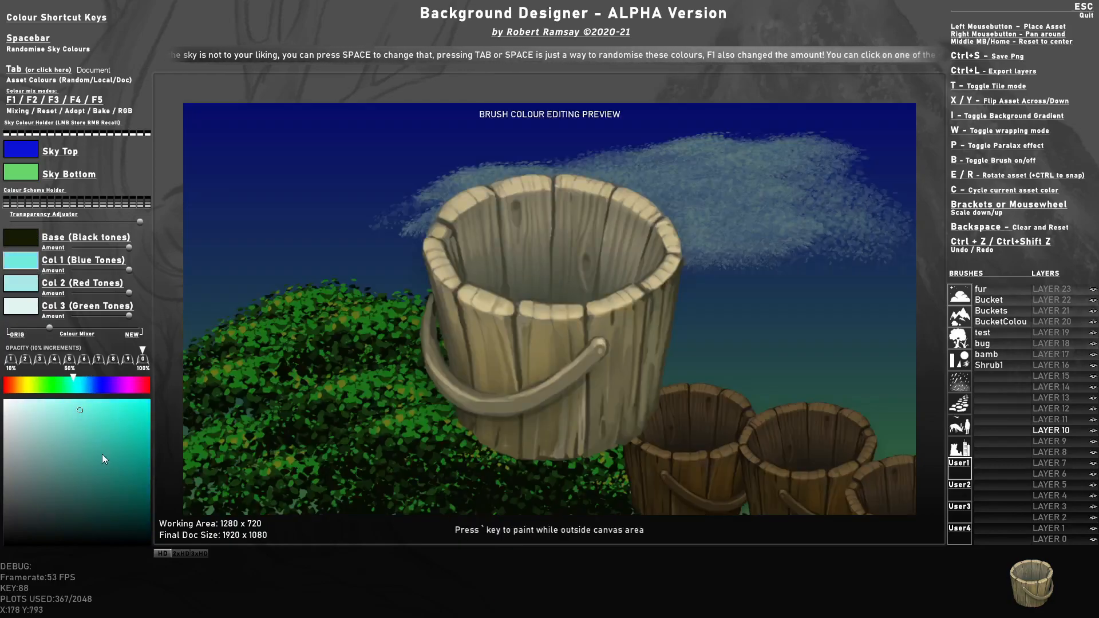
click(32, 240)
drag(35, 439, 2, 398)
click(30, 264)
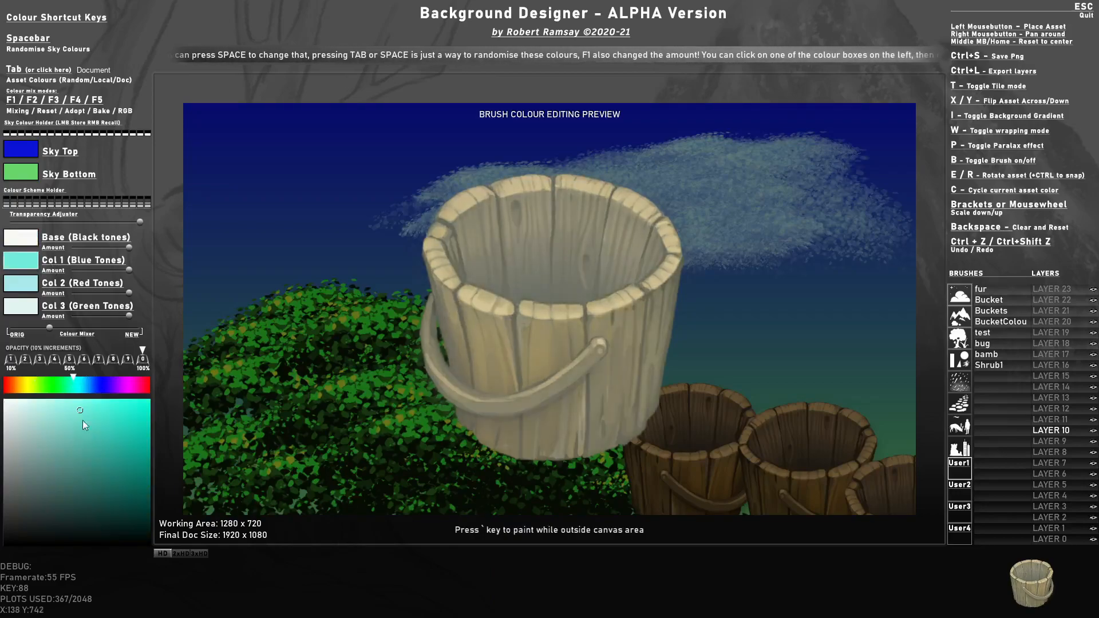
drag(63, 333, 139, 329)
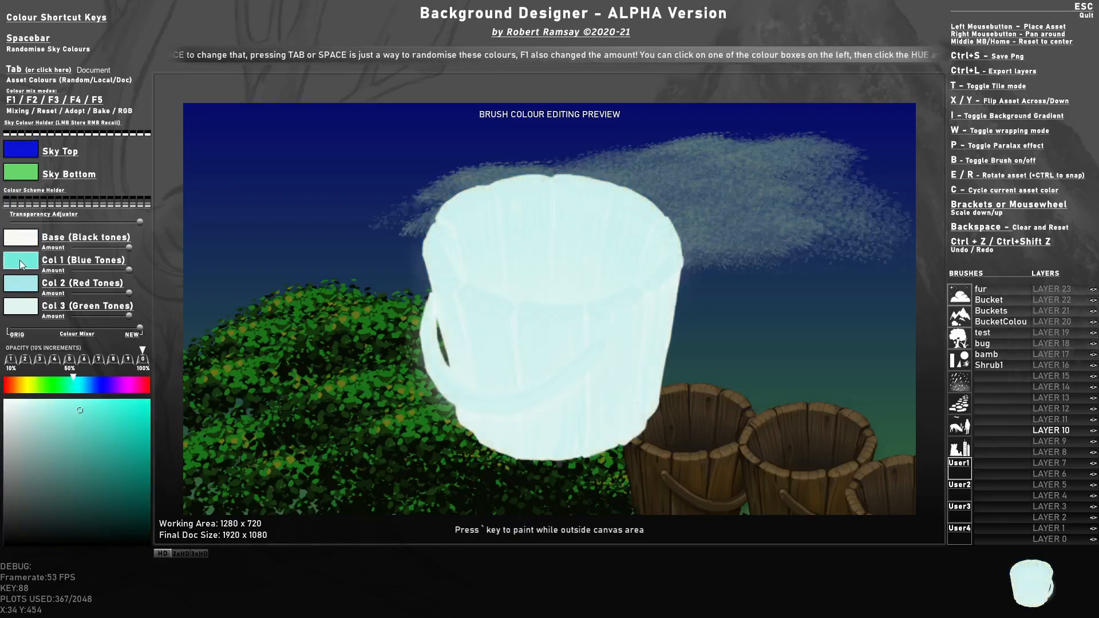
Set the bucket brush's Col 1 to greyish teal, Col 2 to dark teal and Col 3 to near-black
click(36, 454)
click(27, 289)
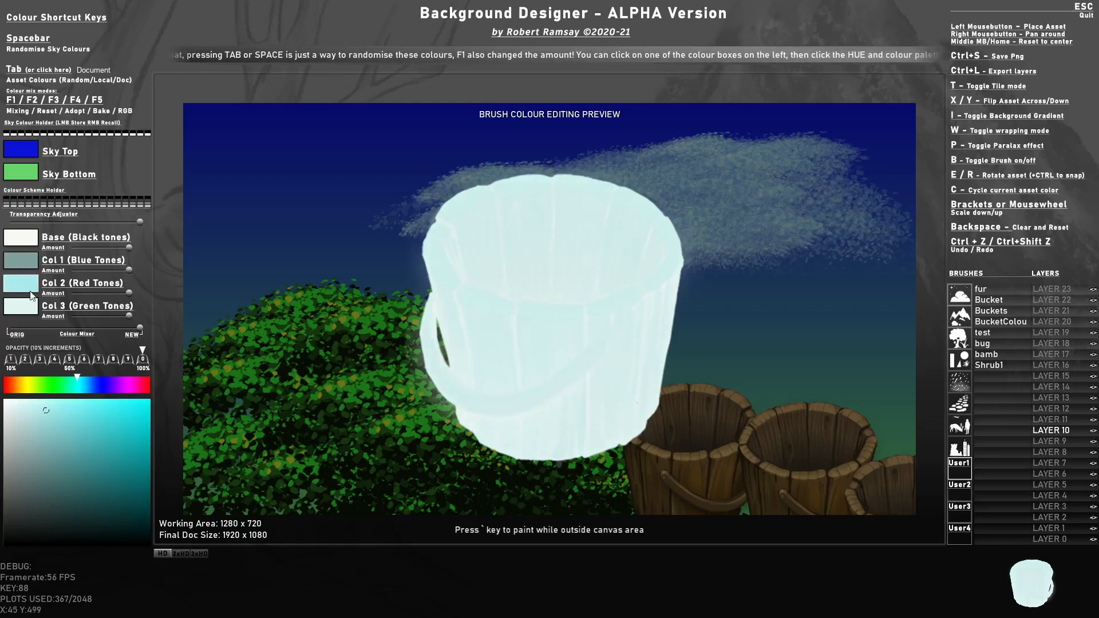
click(52, 493)
click(29, 306)
click(96, 542)
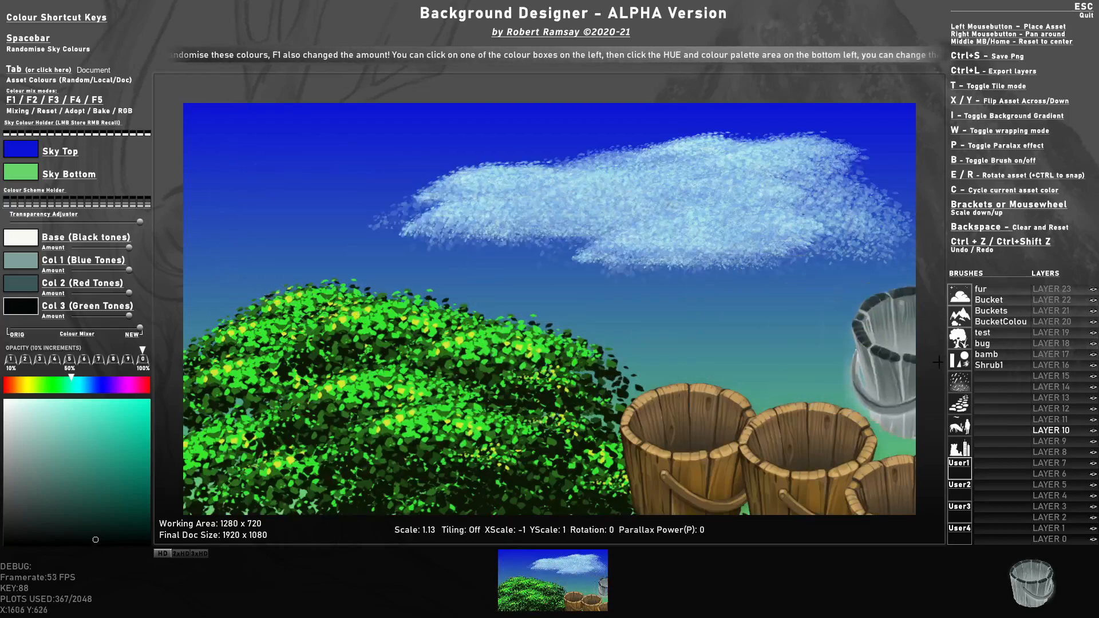
Choose the bamb brush at scale 1.50, set its colours to the RGB scheme, and move the Colour Mixer fully to NEW
click(1007, 353)
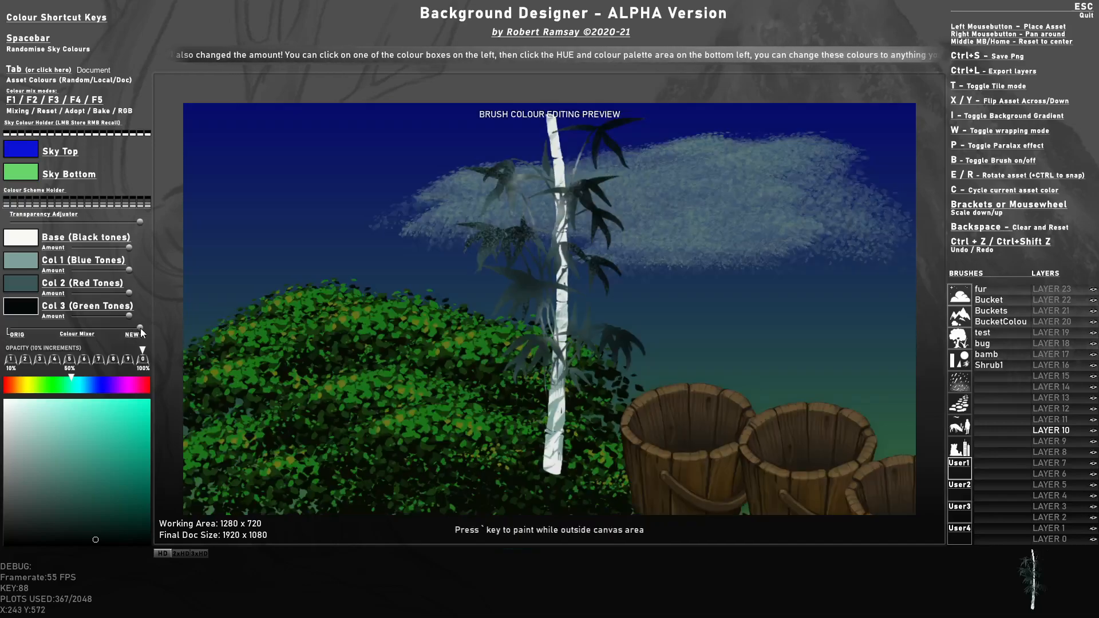
drag(140, 328, 3, 329)
scroll(345, 282, up, 10)
scroll(313, 320, down, 2)
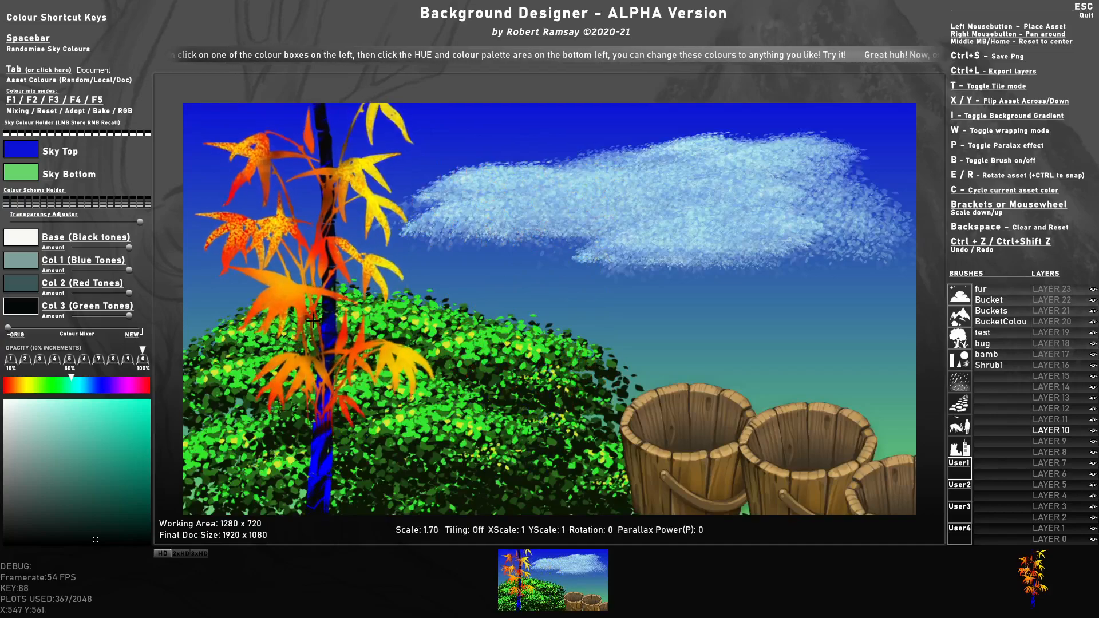
key(F5)
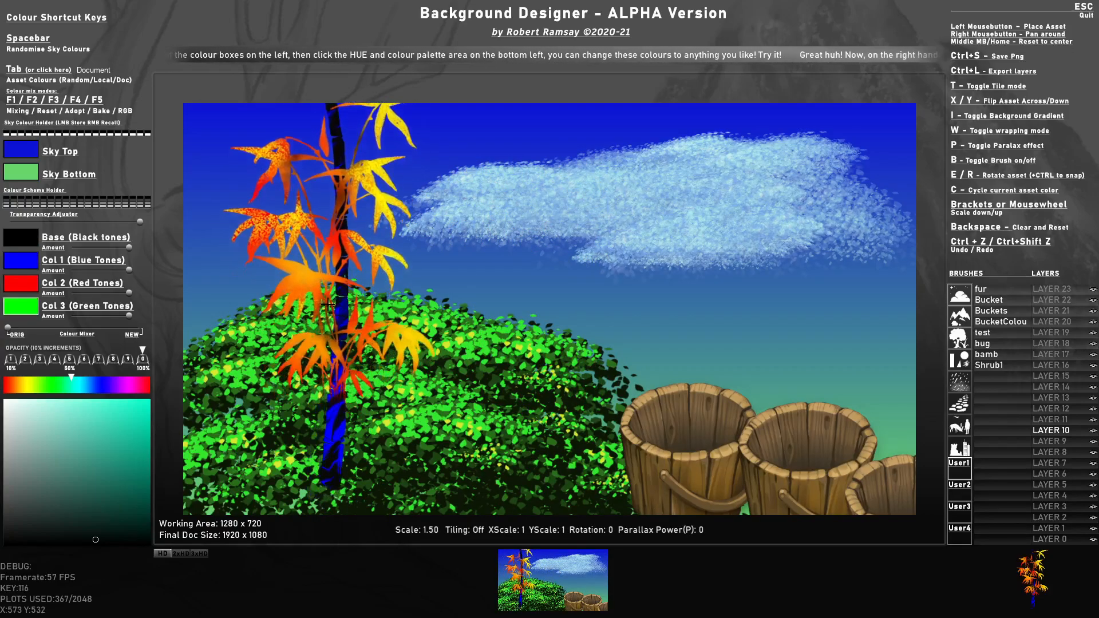
mouse_move(25, 329)
drag(9, 329, 146, 342)
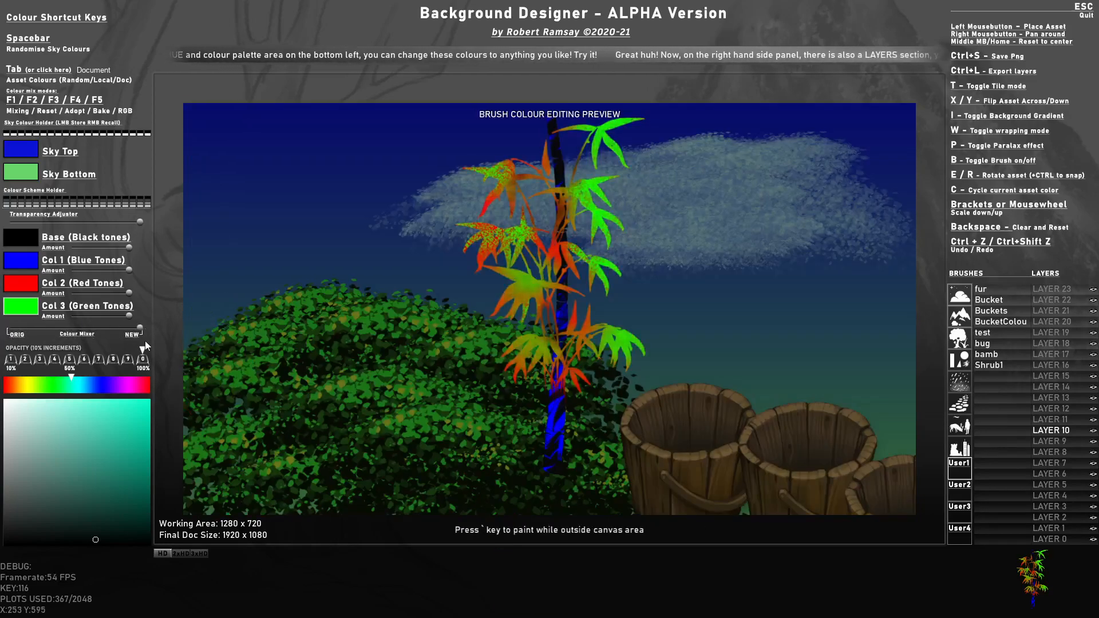
Set the bamboo brush's Col 3 to a bright leaf green and Col 2 to a darker green
click(30, 307)
click(127, 413)
click(22, 283)
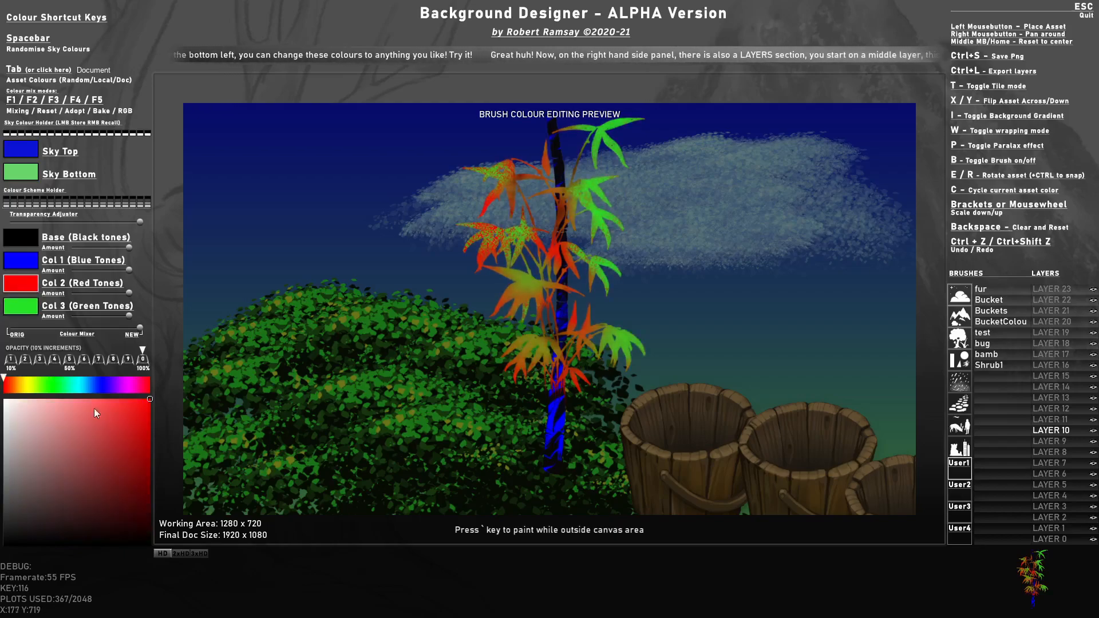
click(50, 384)
click(131, 452)
click(137, 470)
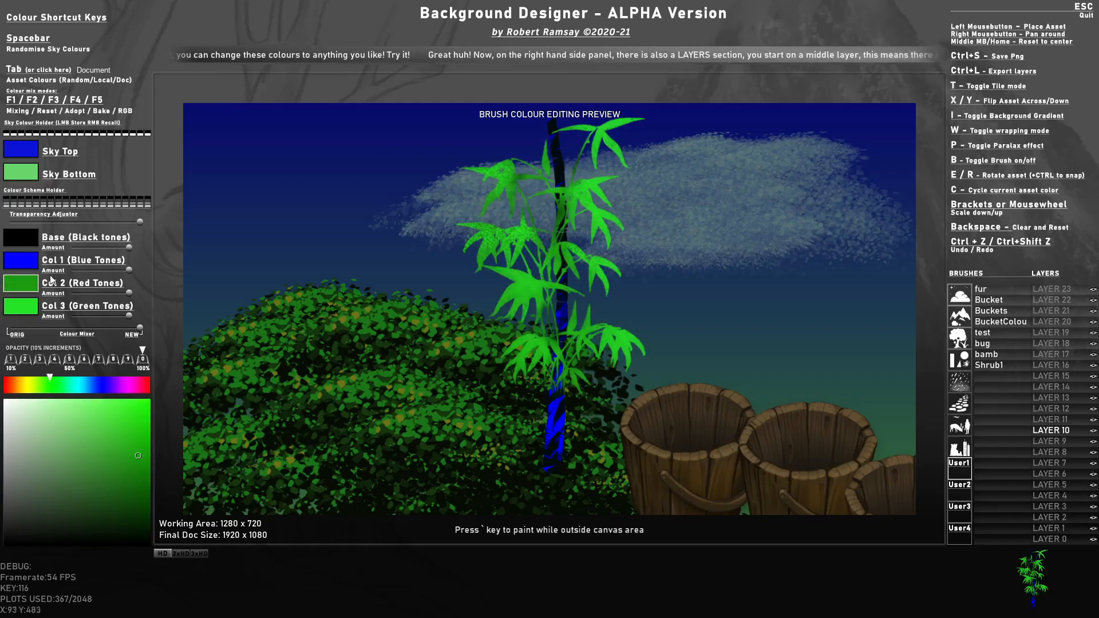
Set the bamboo brush's Col 1 to a muted mid green
click(24, 263)
click(47, 381)
click(112, 473)
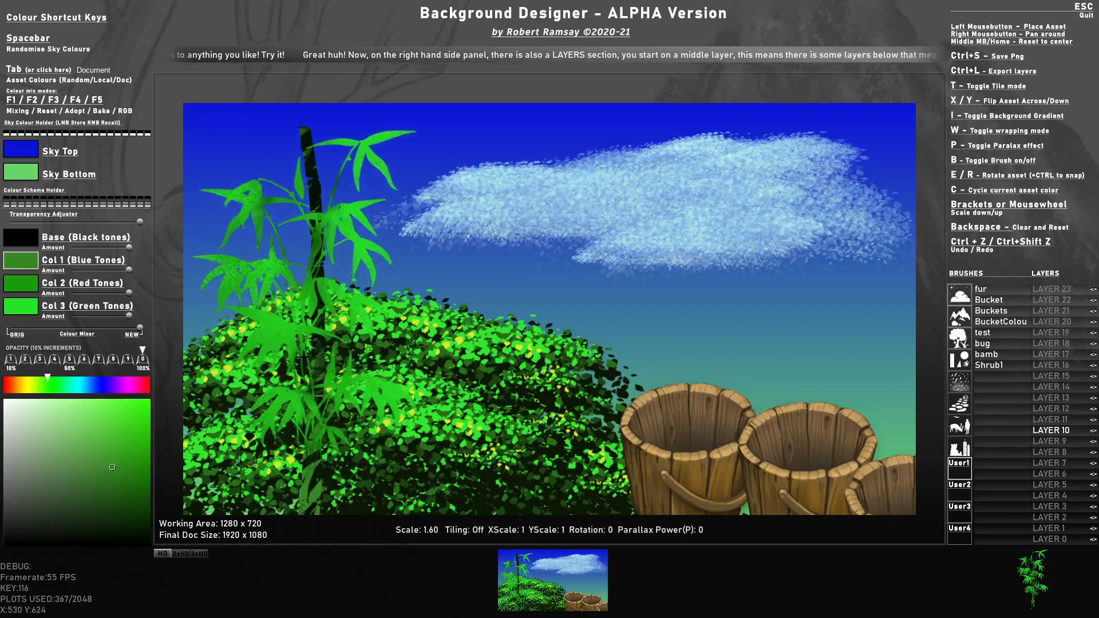
Place two bamboo stalks over the bush, the second flipped horizontally, rotated to 354 and scaled to 1.50
click(298, 334)
key(x)
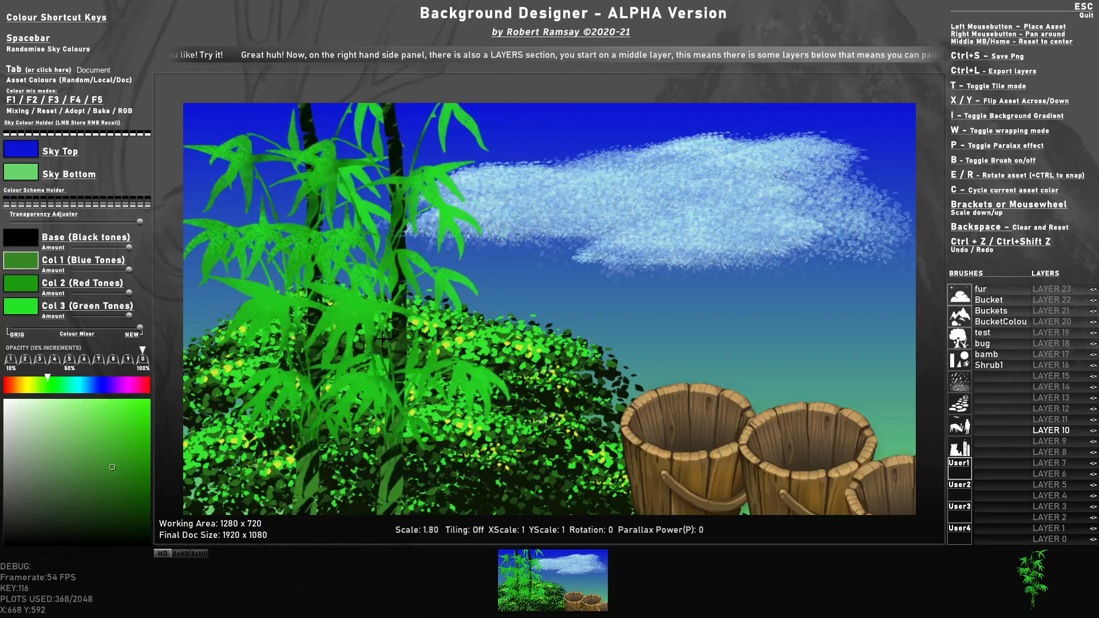
key(r)
scroll(384, 351, down, 3)
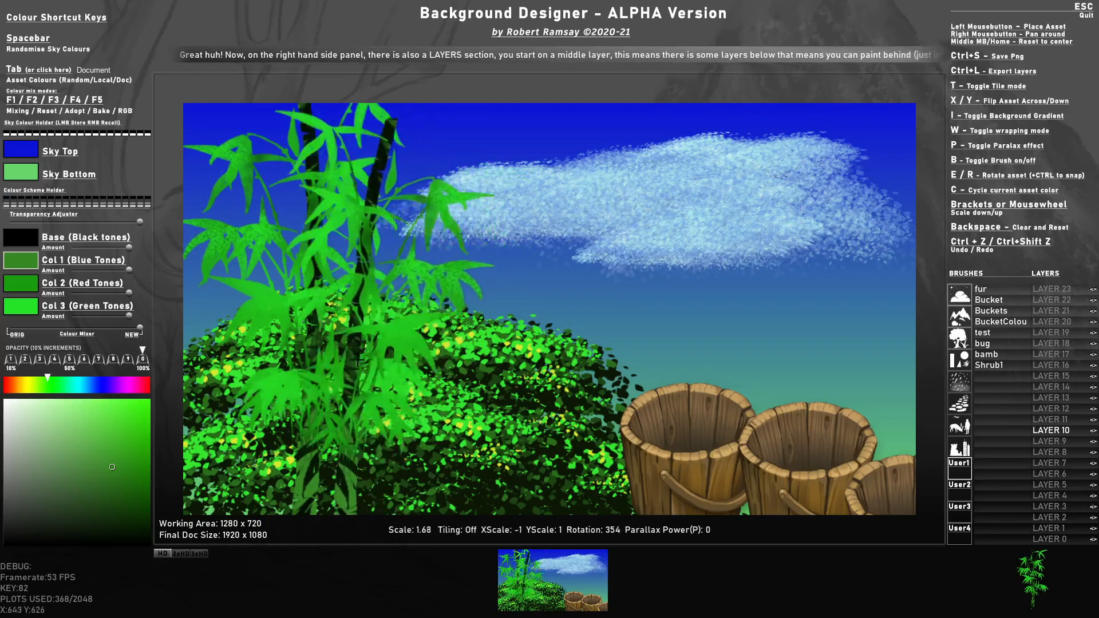
click(342, 372)
Make Layer 9 active and adjust the bamboo brush to scale 1.30 and rotation 2 for placing behind existing assets
key(e)
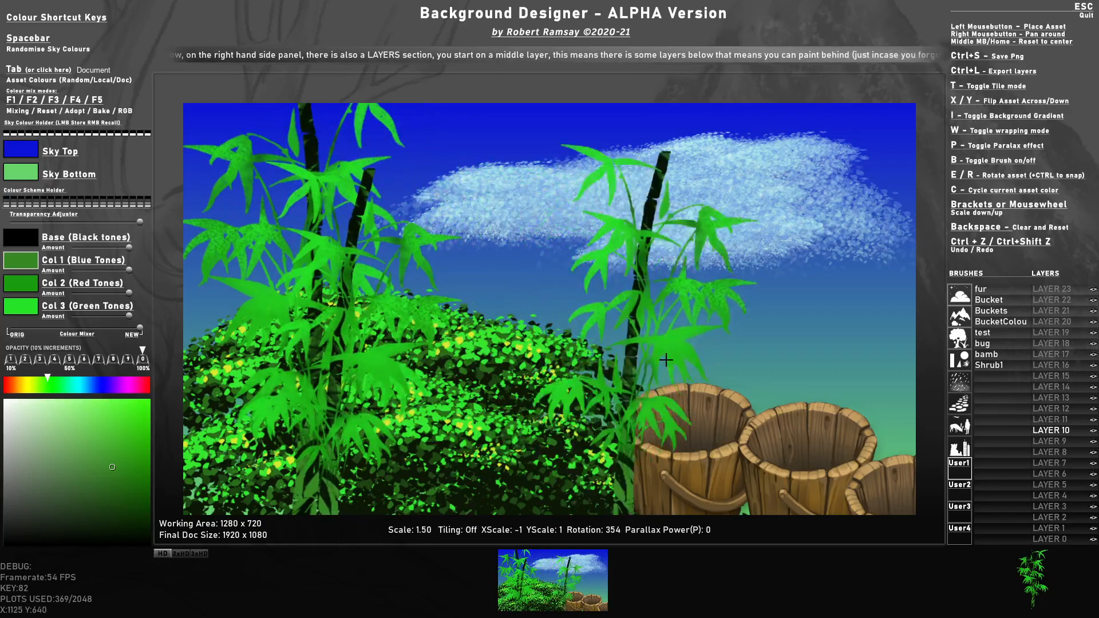
key(e)
scroll(761, 368, down, 2)
click(1054, 441)
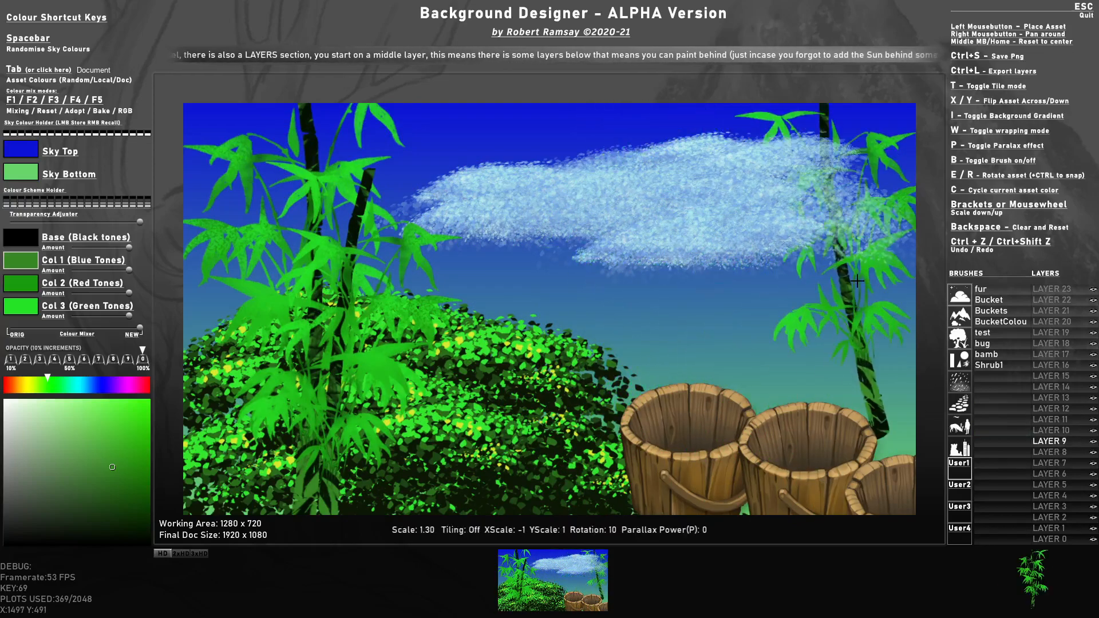
key(r)
key(e)
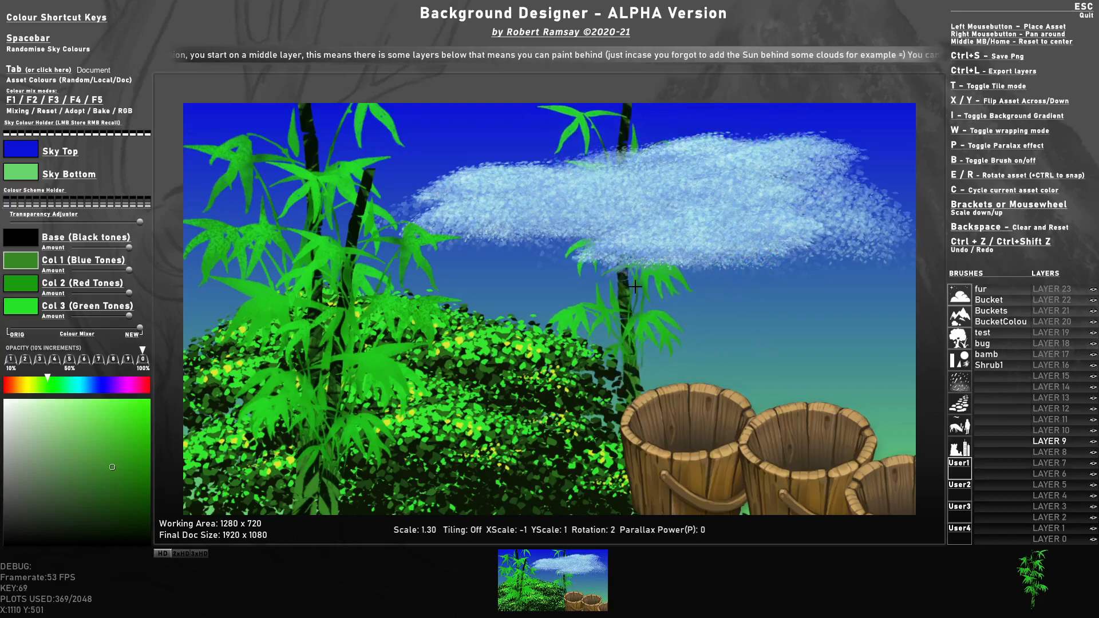
Switch to Photoshop and create a new square document with a white background
key(alt+Tab)
key(alt+Tab)
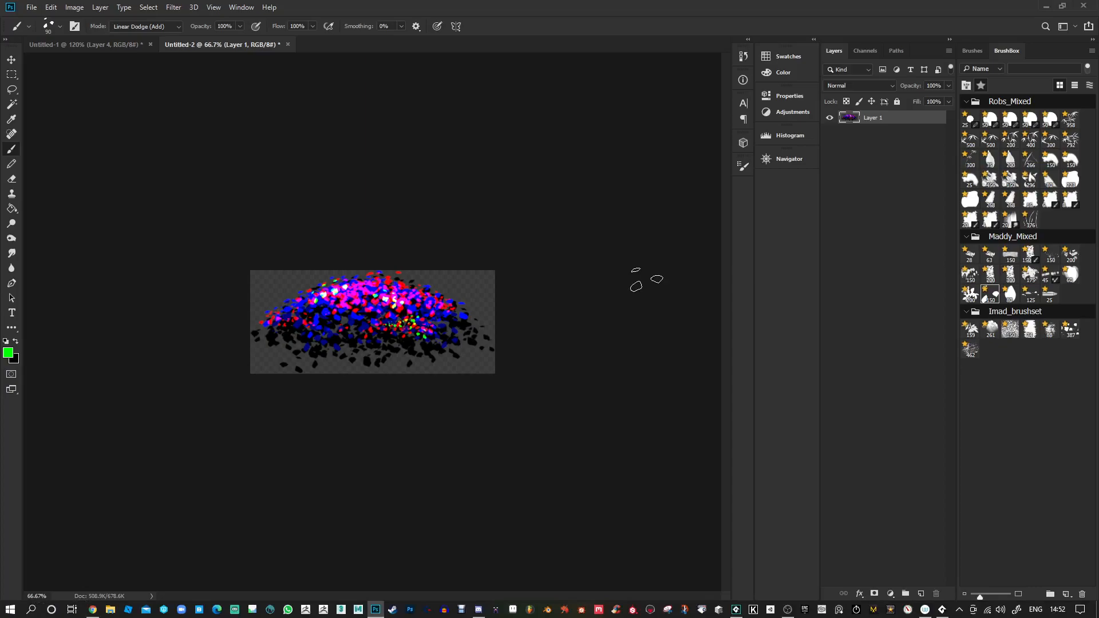
click(32, 7)
click(40, 19)
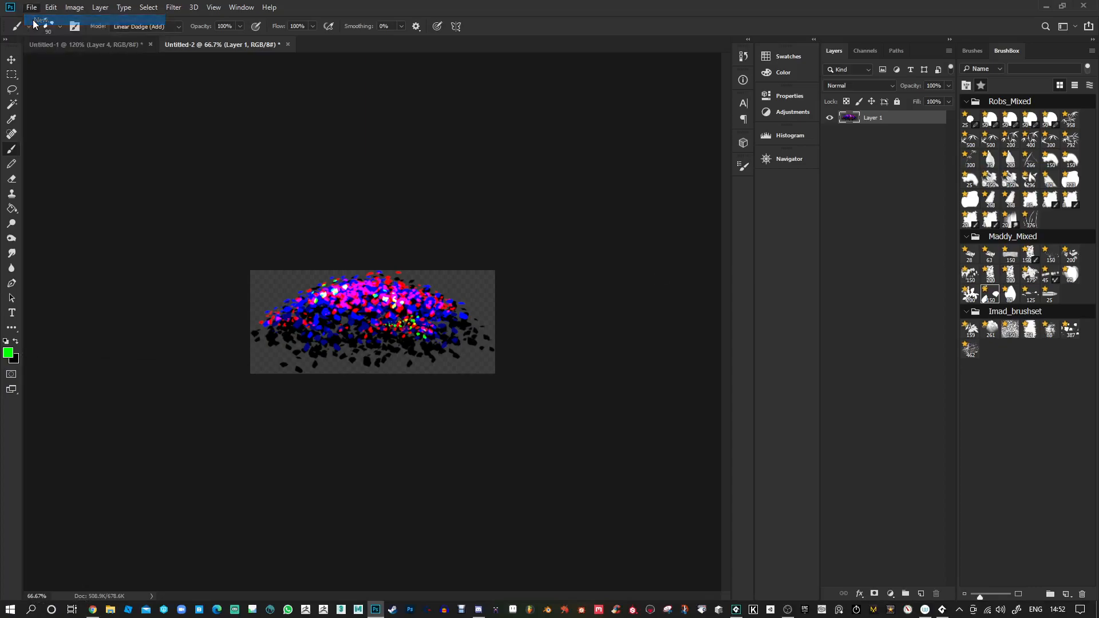
click(507, 181)
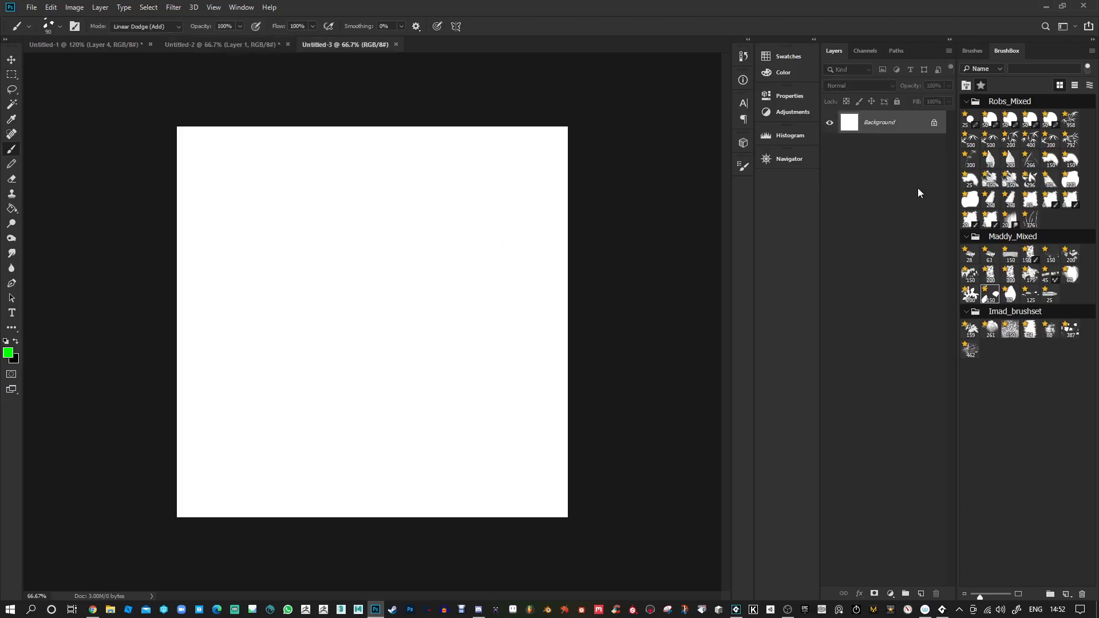
Unlock the Background layer, add an empty layer and delete the white one so the canvas is transparent
click(934, 123)
click(921, 594)
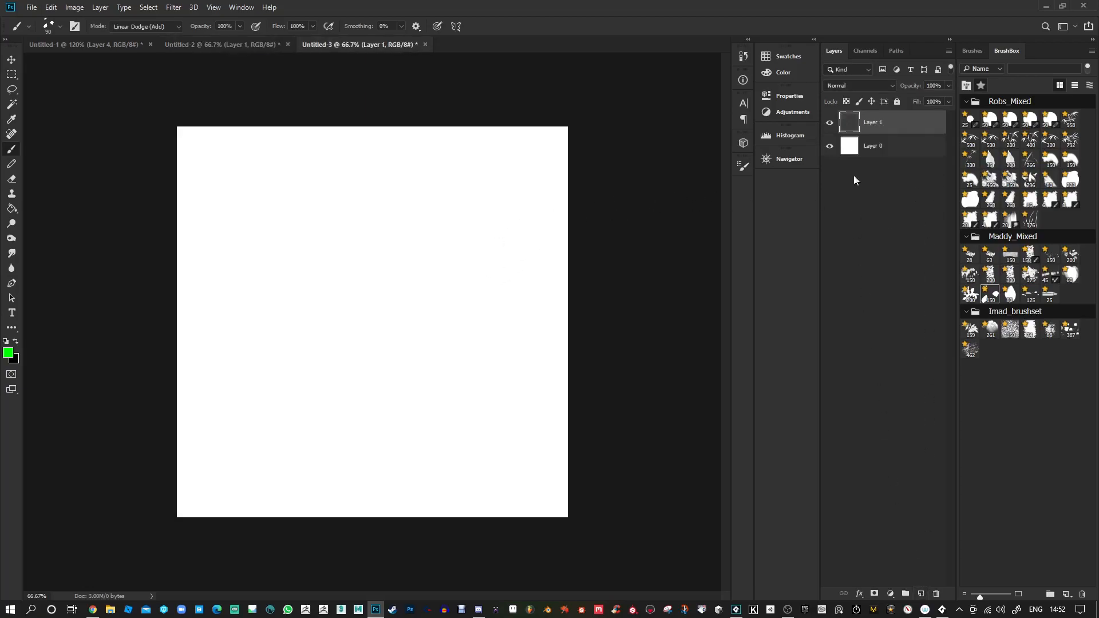
drag(839, 154, 936, 594)
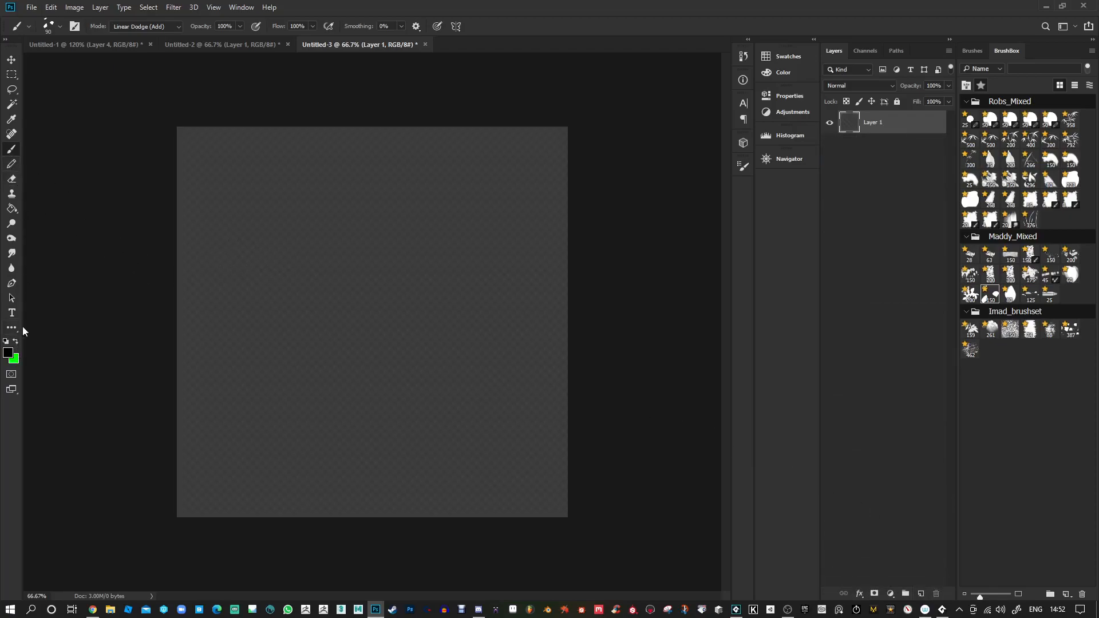
Rough in a black cloud shape across the middle of Layer 1 with textured brushes from the Robs_Mixed set
click(1030, 199)
click(1010, 199)
key(bracketleft)
key(bracketleft)
mouse_move(252, 332)
mouse_down()
mouse_move(315, 252)
mouse_move(401, 220)
mouse_move(441, 301)
mouse_move(491, 330)
mouse_move(412, 319)
mouse_move(404, 233)
mouse_move(310, 304)
mouse_move(332, 274)
mouse_up()
click(990, 199)
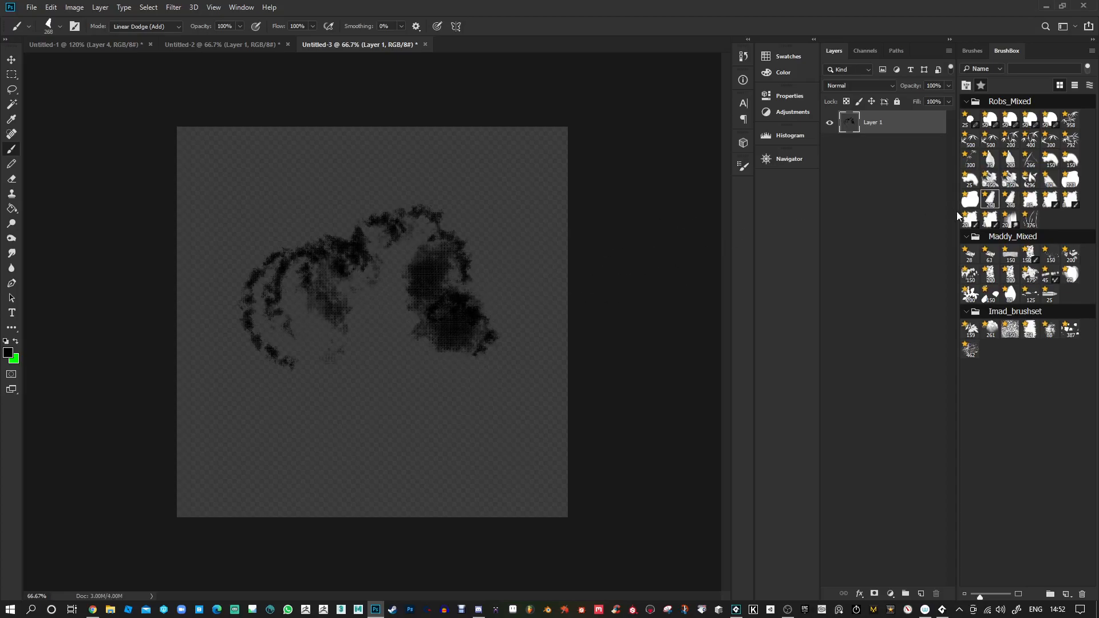
mouse_move(392, 334)
mouse_down()
mouse_move(435, 303)
mouse_move(403, 240)
mouse_move(355, 286)
mouse_up()
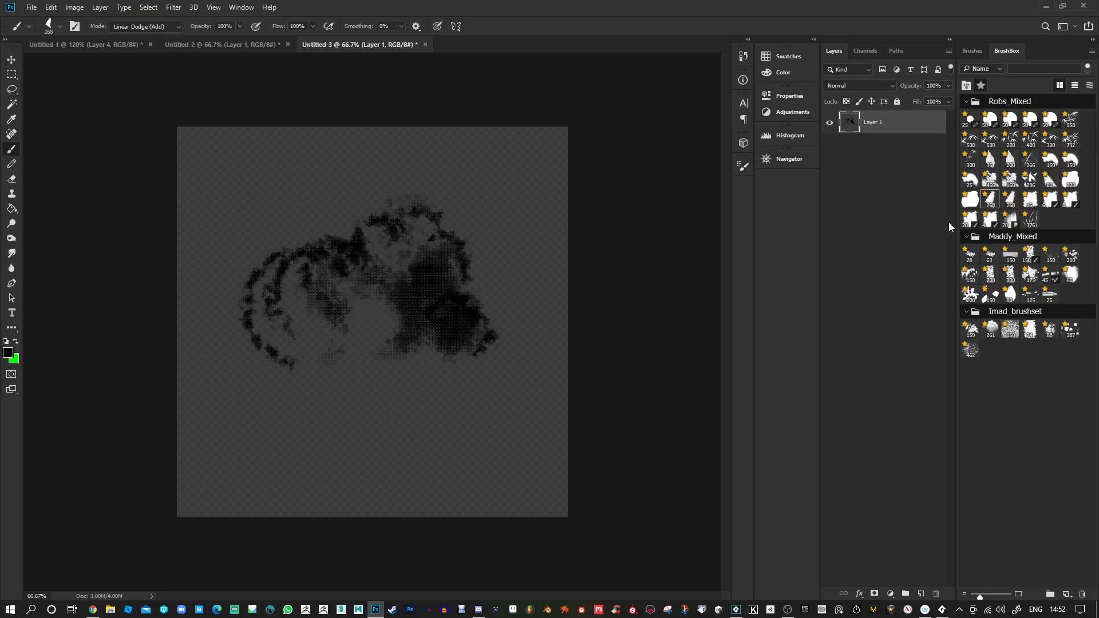
Undo the green test stroke and fill out the cloud silhouette in black with a textured brush at size 150
click(968, 220)
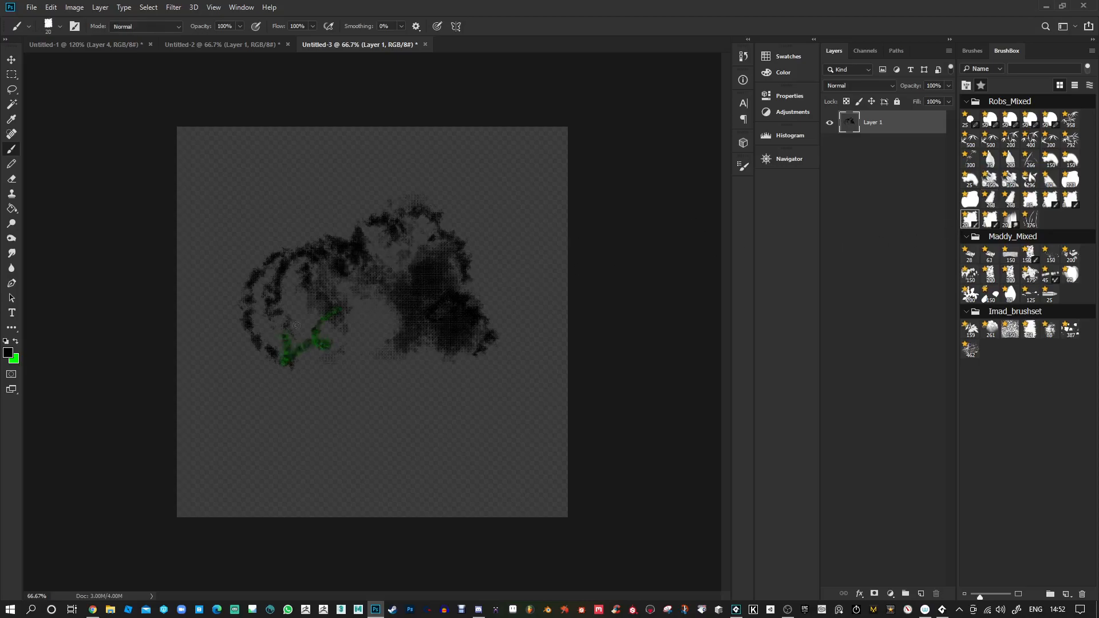
key(ctrl+z)
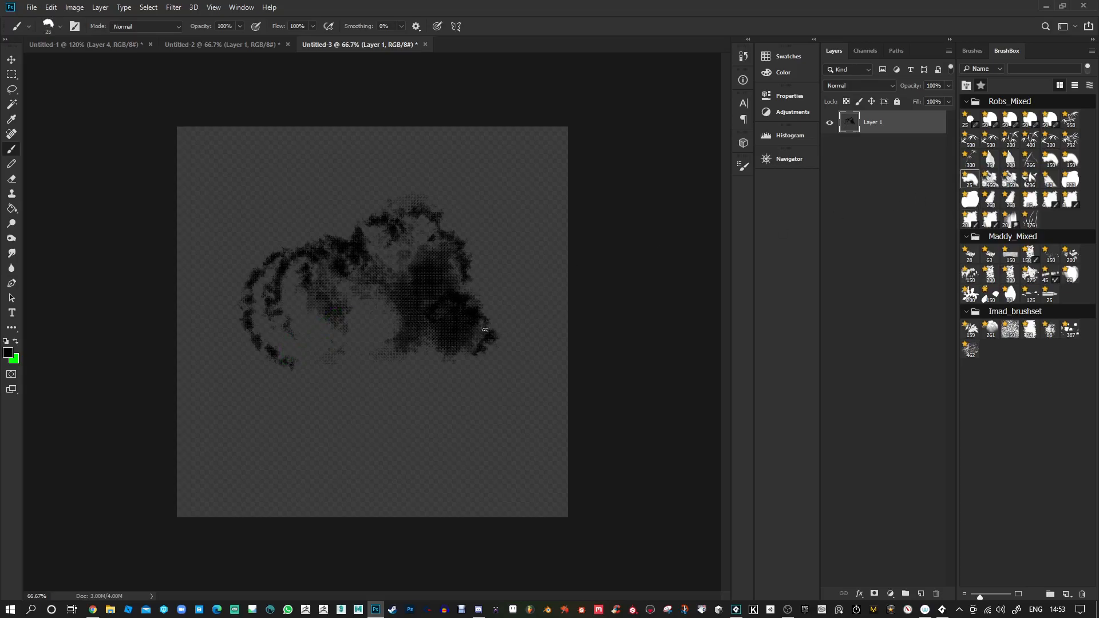
mouse_move(464, 348)
mouse_down()
mouse_move(475, 314)
mouse_move(432, 298)
mouse_move(440, 281)
mouse_move(402, 245)
mouse_move(378, 245)
mouse_move(398, 256)
mouse_move(289, 273)
mouse_move(321, 344)
mouse_move(294, 351)
mouse_move(337, 284)
mouse_move(366, 323)
mouse_move(369, 374)
mouse_move(405, 361)
mouse_move(475, 361)
mouse_move(328, 389)
mouse_move(292, 375)
mouse_move(259, 389)
mouse_move(251, 368)
mouse_move(295, 350)
mouse_move(244, 379)
mouse_move(265, 366)
mouse_move(308, 380)
mouse_move(334, 417)
mouse_move(355, 388)
mouse_move(433, 360)
mouse_move(457, 327)
mouse_move(481, 324)
mouse_move(490, 307)
mouse_move(461, 290)
mouse_up()
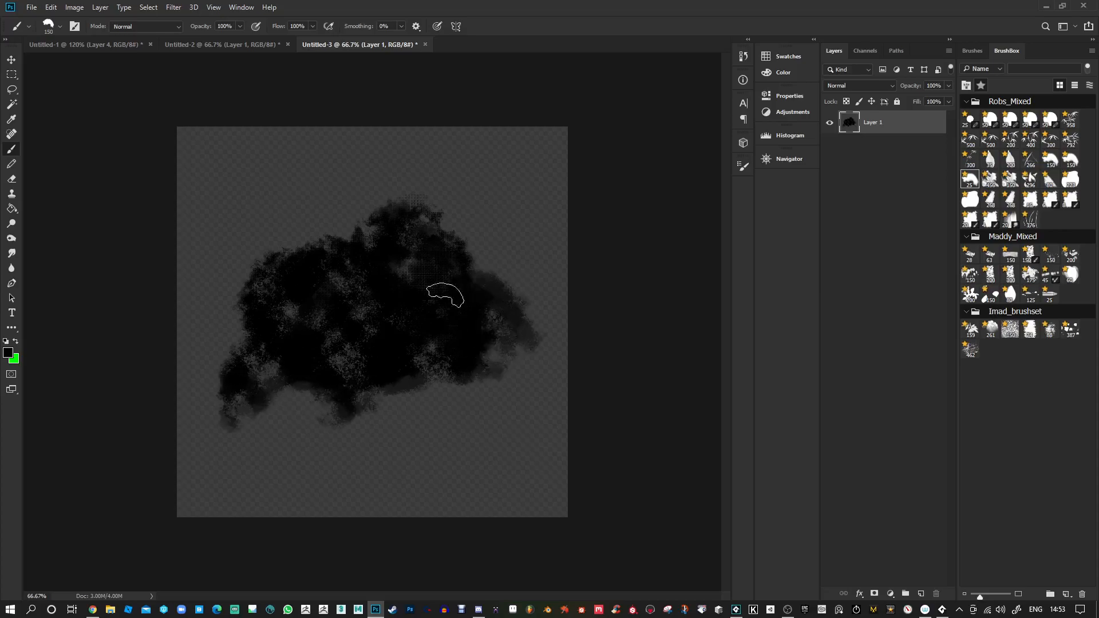
mouse_move(420, 256)
mouse_down()
mouse_move(405, 233)
mouse_move(372, 259)
mouse_move(355, 299)
mouse_move(393, 306)
mouse_move(357, 321)
mouse_move(316, 315)
mouse_up()
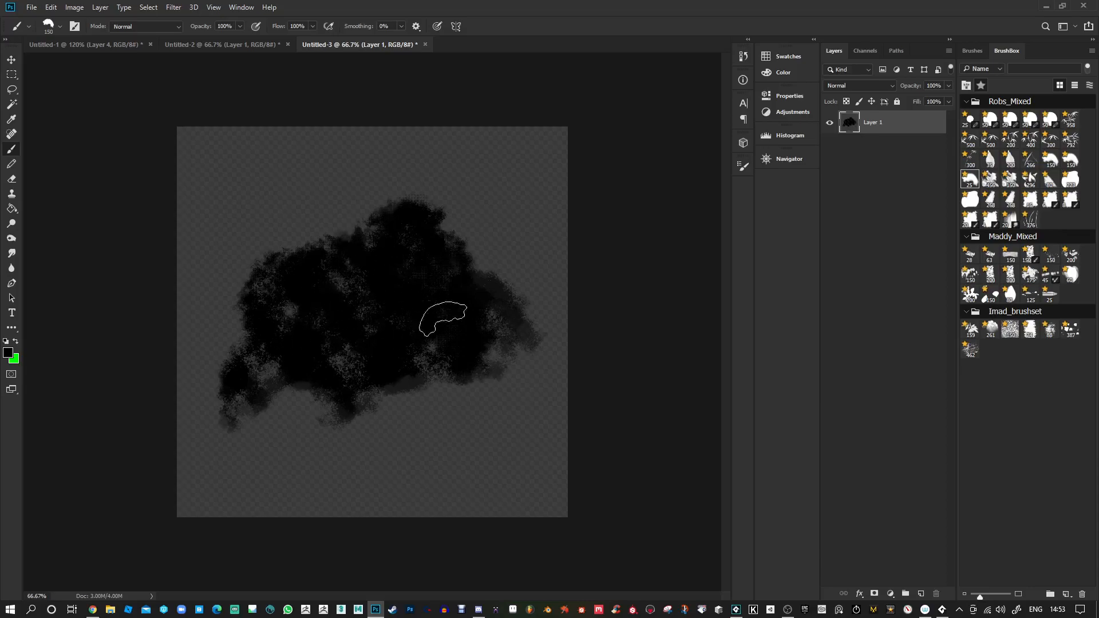
Add a new layer above the black cloud and set the foreground colour to pure blue with green at 0
click(921, 594)
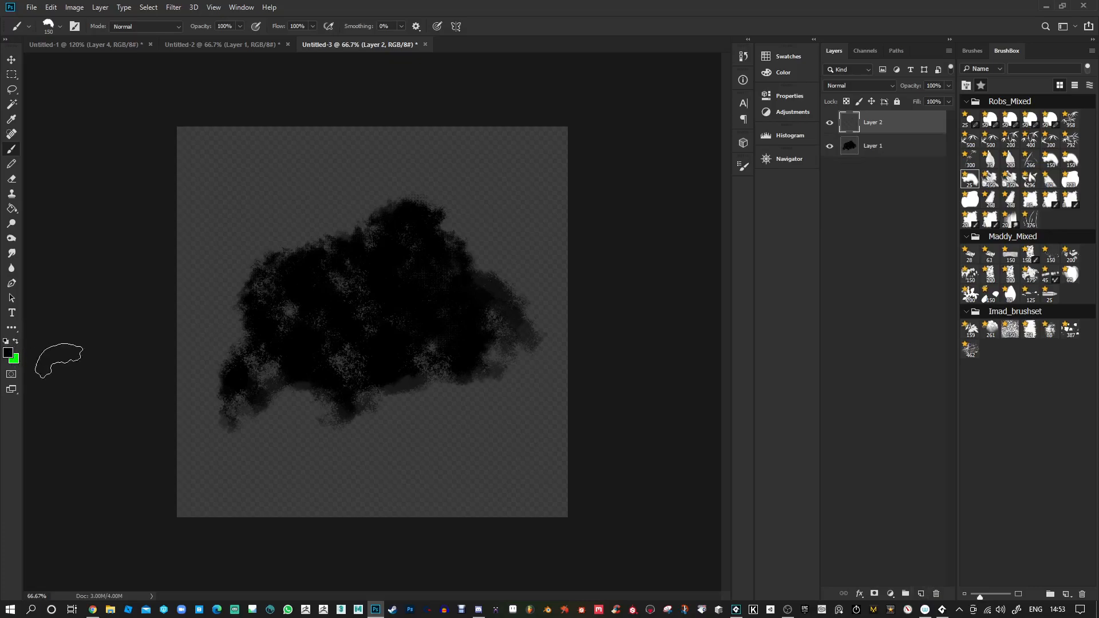
click(8, 352)
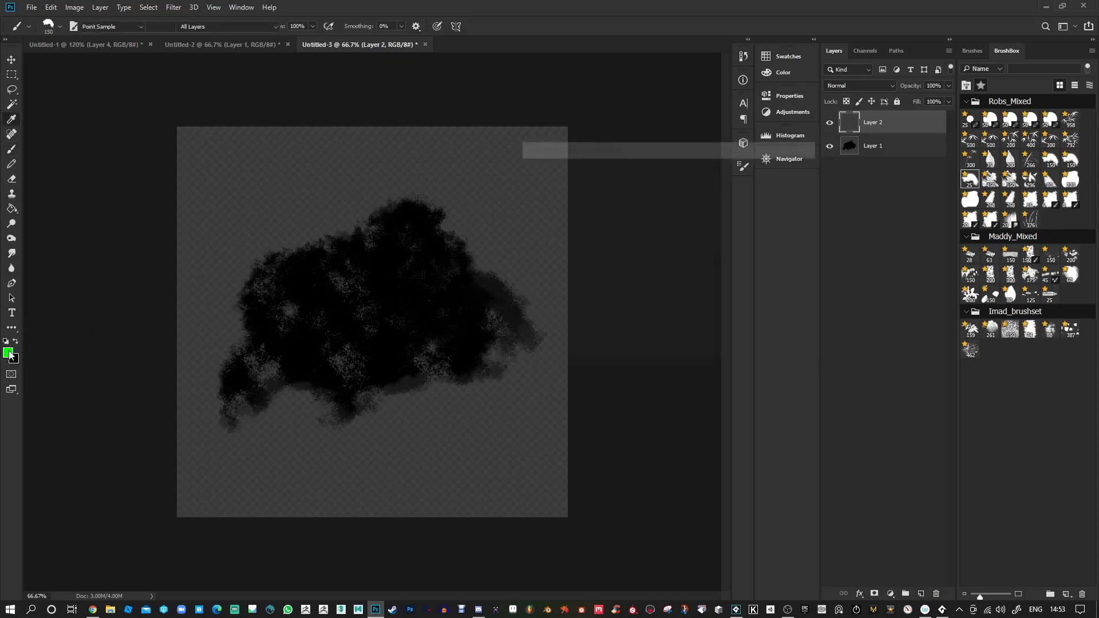
drag(685, 225, 681, 224)
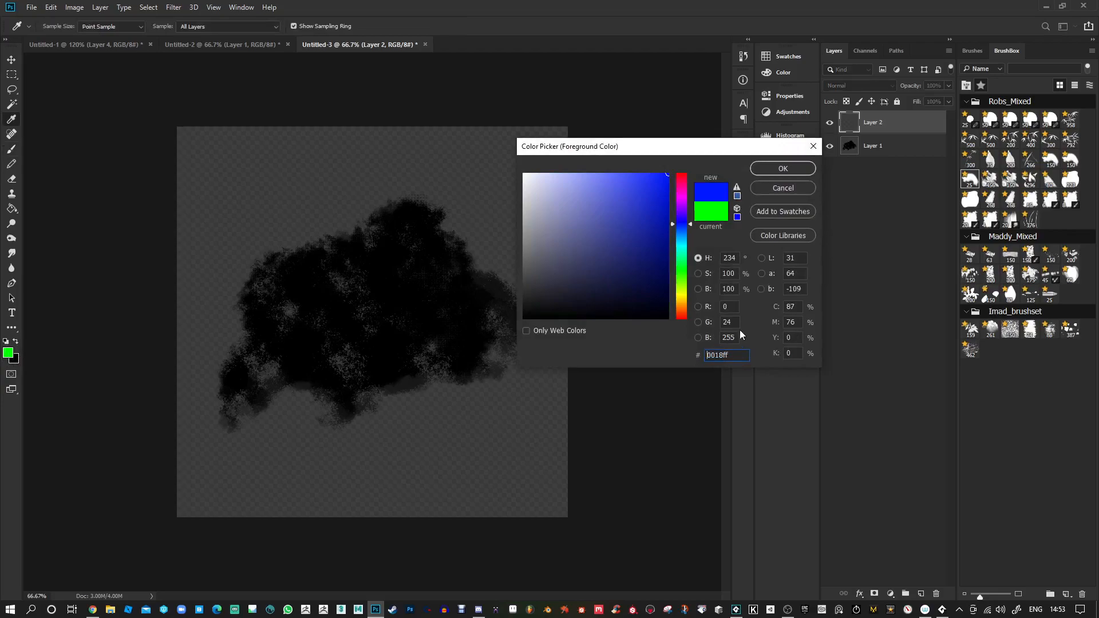
text(0)
click(788, 172)
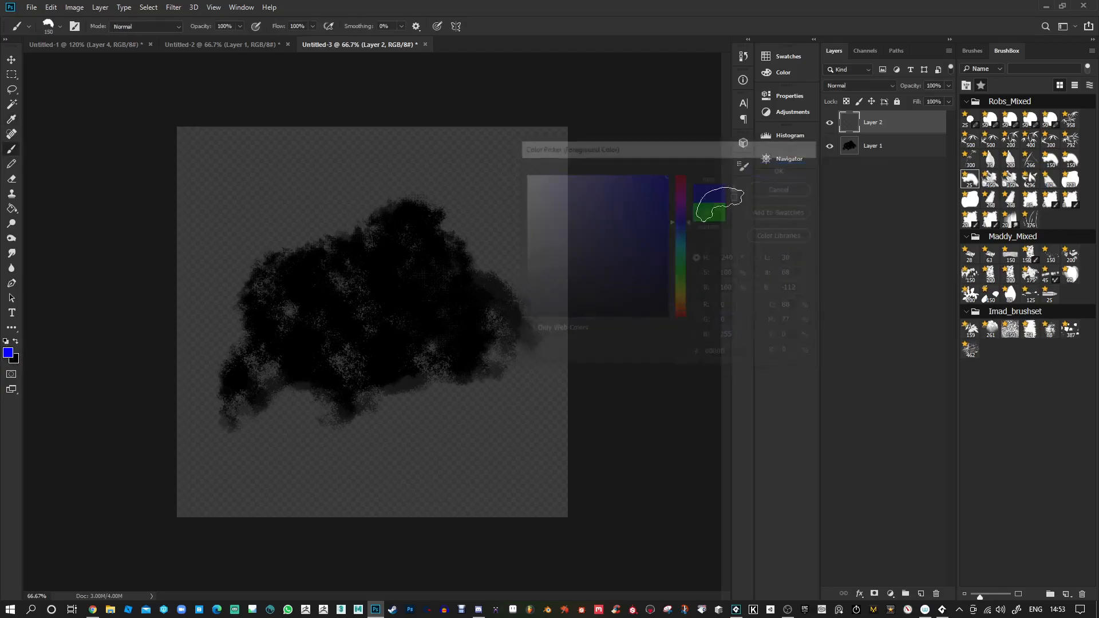
Clip Layer 2 to the black cloud and paint blue over most of the cloud's upper part
mouse_move(410, 245)
mouse_down()
mouse_move(385, 245)
mouse_move(380, 261)
mouse_move(292, 251)
mouse_move(439, 262)
mouse_move(438, 294)
mouse_up()
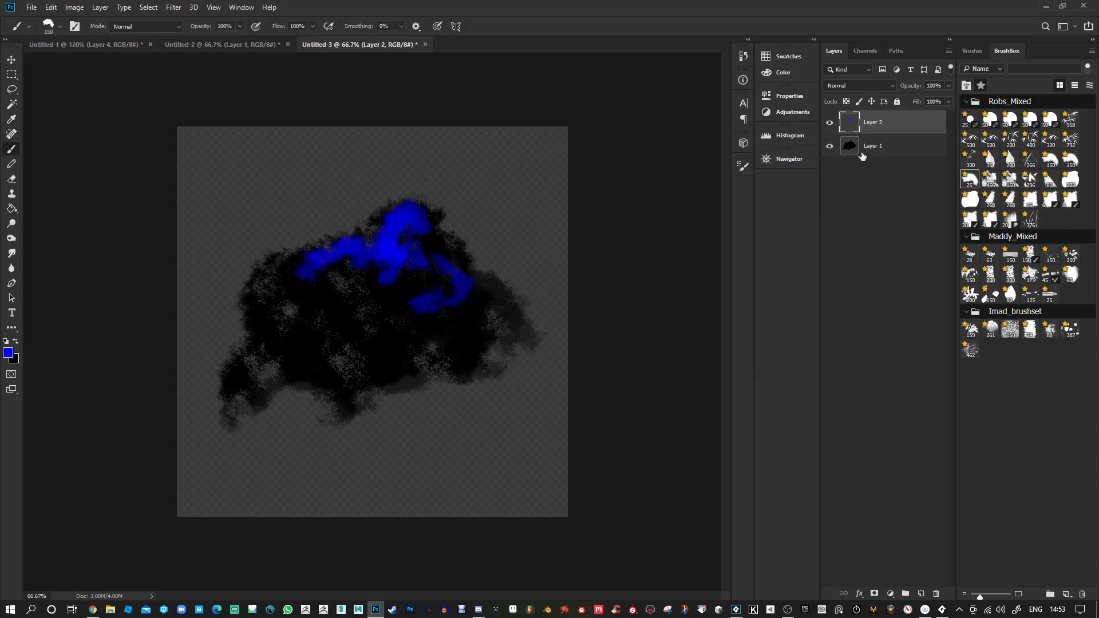
right_click(873, 122)
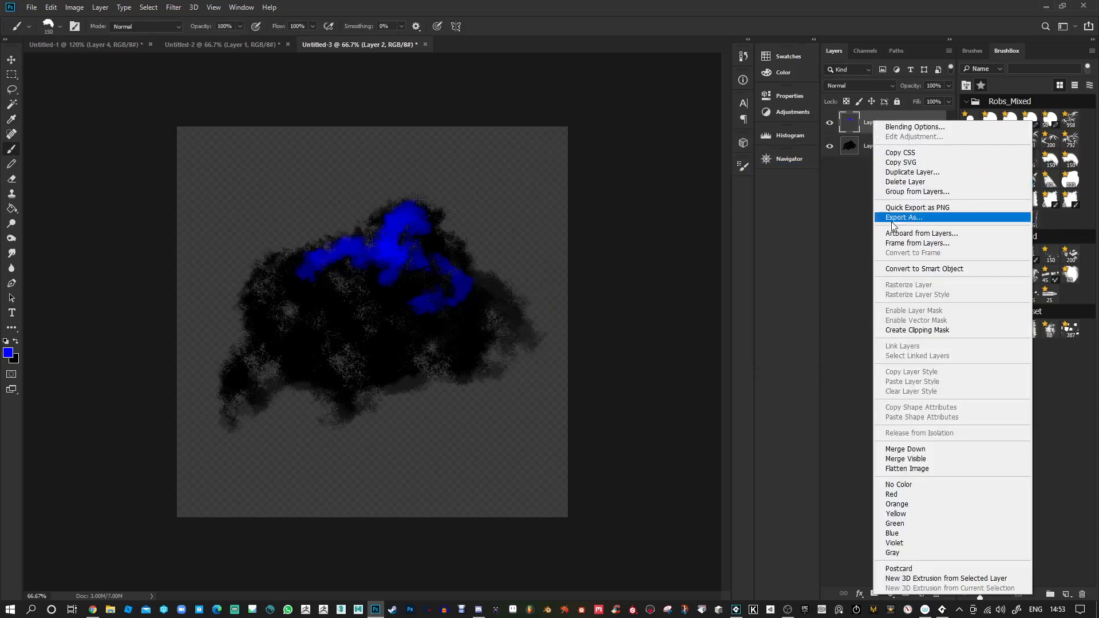
click(921, 331)
mouse_move(444, 220)
mouse_down()
mouse_move(427, 189)
mouse_move(344, 244)
mouse_move(430, 241)
mouse_move(456, 267)
mouse_move(526, 296)
mouse_move(464, 284)
mouse_move(432, 299)
mouse_move(492, 304)
mouse_move(496, 341)
mouse_move(436, 329)
mouse_move(397, 300)
mouse_move(285, 289)
mouse_move(266, 303)
mouse_move(273, 316)
mouse_move(314, 319)
mouse_move(312, 338)
mouse_move(265, 341)
mouse_move(371, 345)
mouse_move(324, 359)
mouse_up()
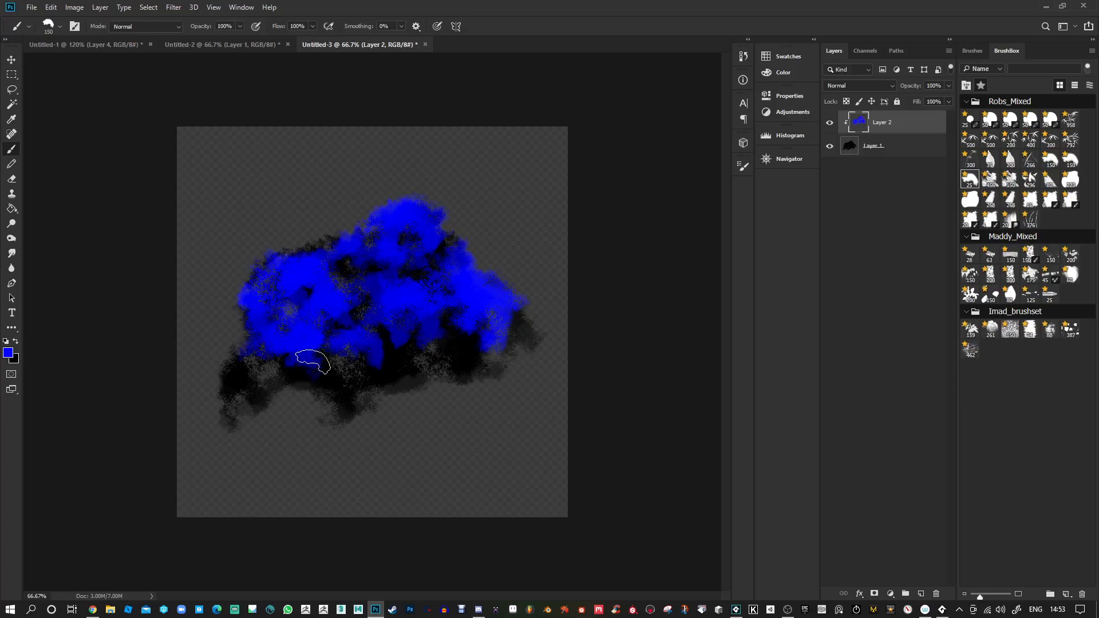
Set the brush mode to Linear Dodge (Add) and paint red (ff0000) highlights over the blue cloud's upper puffs
click(140, 27)
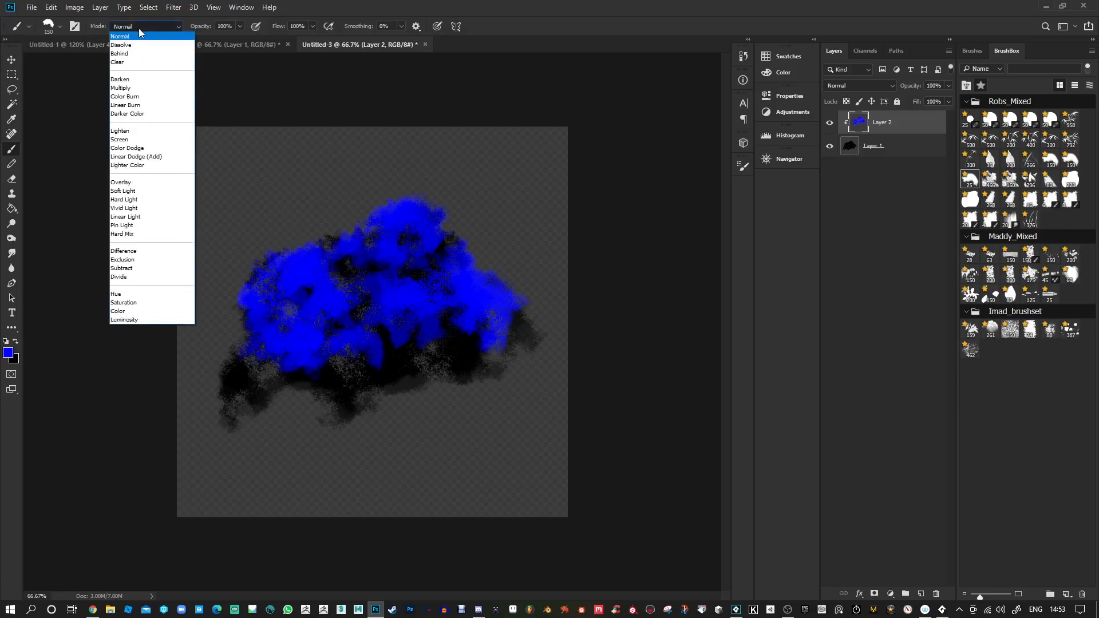
click(151, 153)
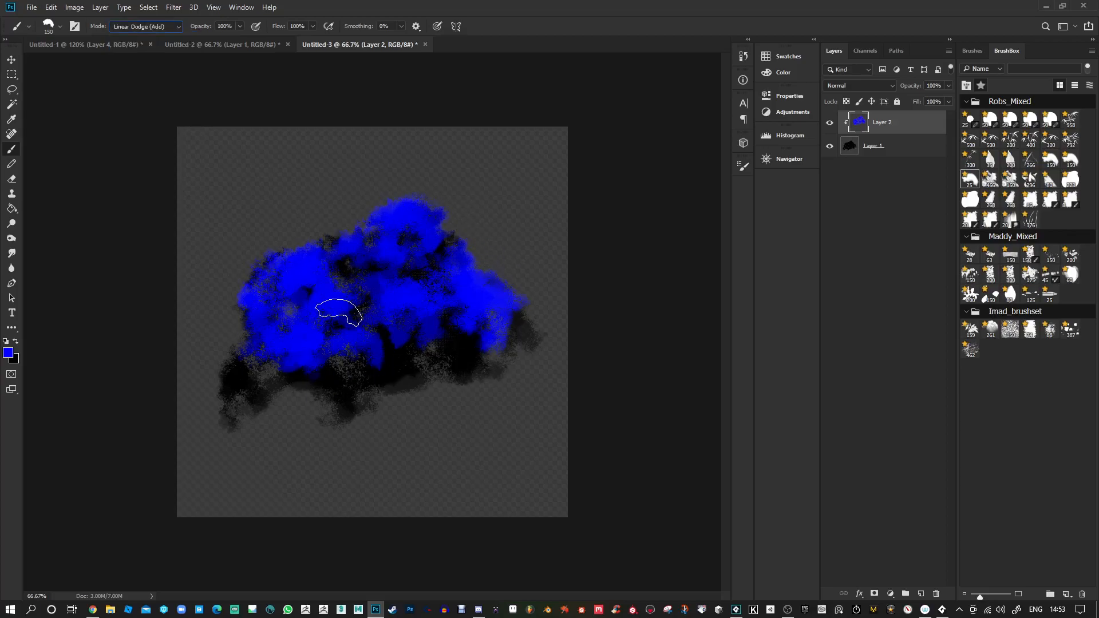
click(8, 353)
drag(683, 272, 686, 160)
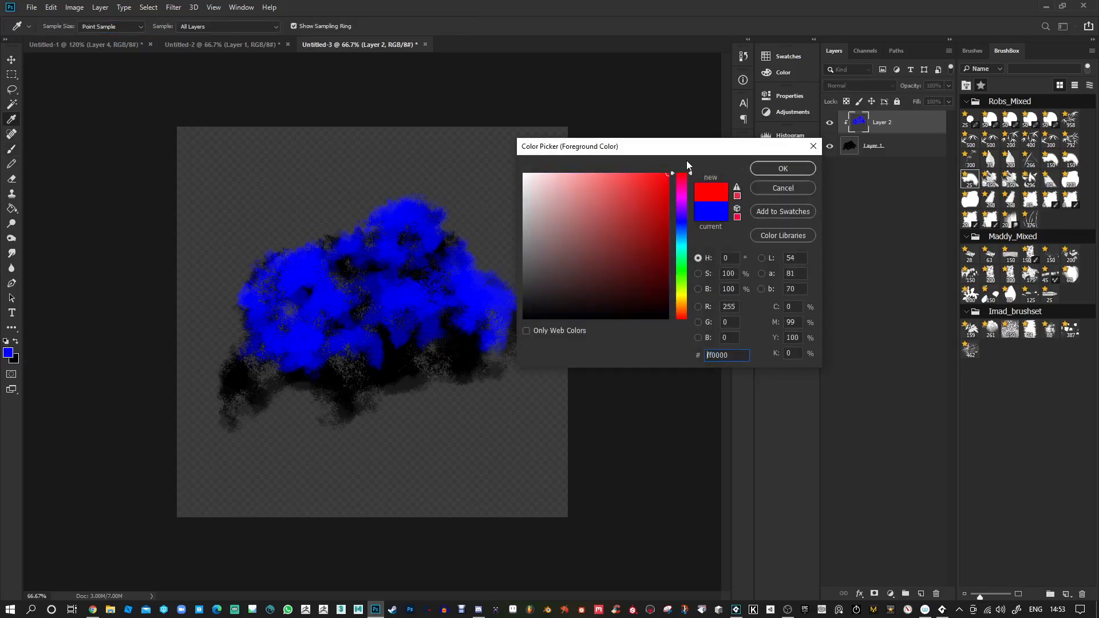
click(782, 168)
mouse_move(442, 287)
mouse_down()
mouse_move(503, 306)
mouse_move(486, 289)
mouse_move(448, 303)
mouse_move(458, 300)
mouse_up()
mouse_move(379, 298)
mouse_down()
mouse_move(359, 286)
mouse_move(302, 283)
mouse_move(267, 299)
mouse_move(275, 270)
mouse_move(400, 288)
mouse_move(420, 224)
mouse_move(388, 212)
mouse_move(447, 242)
mouse_move(416, 248)
mouse_move(457, 251)
mouse_up()
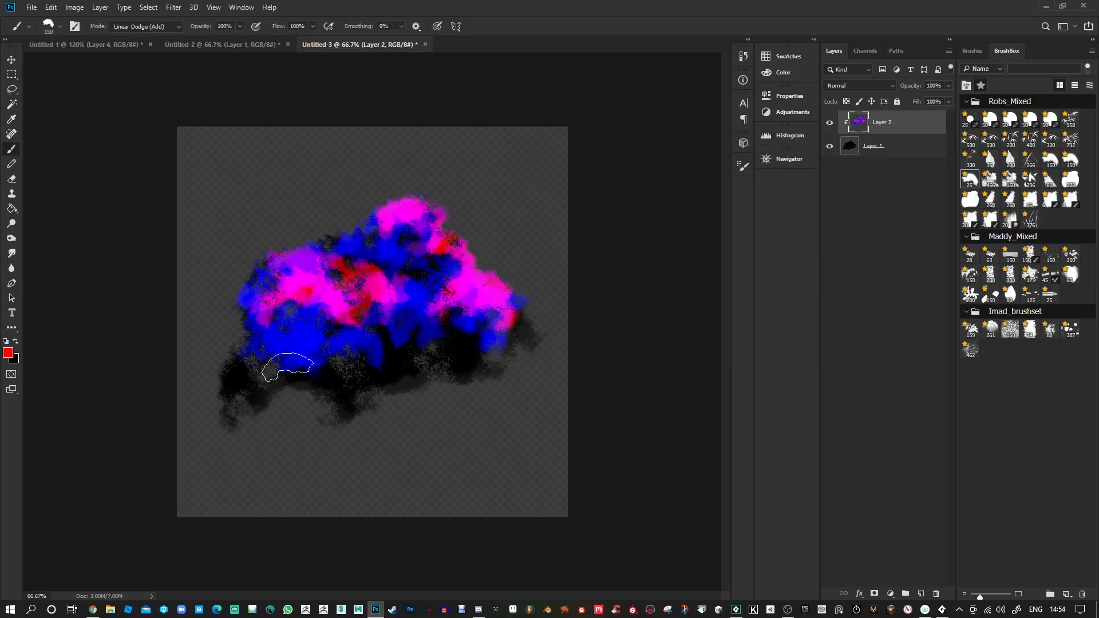
Set the foreground colour to 00ff00 and paint green along the cloud's base and under its puffs
click(8, 354)
click(683, 269)
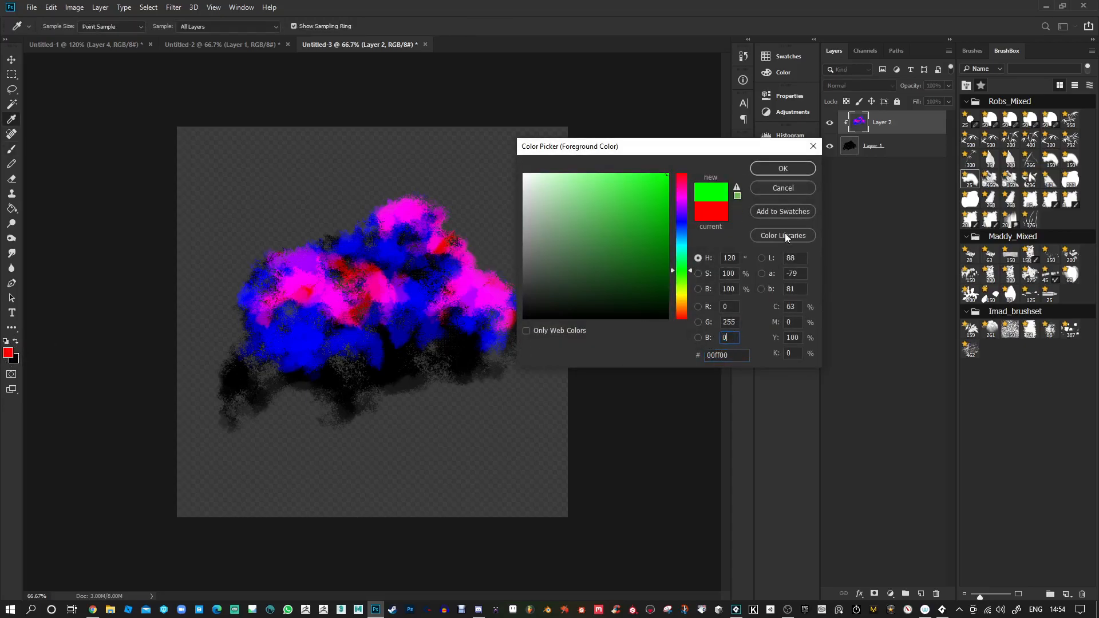
click(783, 168)
mouse_move(503, 374)
mouse_down()
mouse_move(457, 381)
mouse_move(466, 361)
mouse_move(522, 343)
mouse_move(377, 387)
mouse_move(428, 355)
mouse_move(401, 363)
mouse_move(377, 391)
mouse_move(381, 375)
mouse_move(343, 373)
mouse_move(264, 402)
mouse_move(261, 387)
mouse_move(212, 397)
mouse_move(367, 340)
mouse_move(346, 326)
mouse_move(314, 328)
mouse_move(370, 304)
mouse_move(384, 308)
mouse_move(372, 312)
mouse_move(439, 301)
mouse_move(459, 287)
mouse_move(468, 315)
mouse_move(438, 323)
mouse_move(497, 317)
mouse_move(445, 311)
mouse_move(435, 255)
mouse_up()
Review the Red, Green and Blue channels individually, and touch up the cloud highlights in the Red channel with white
click(865, 50)
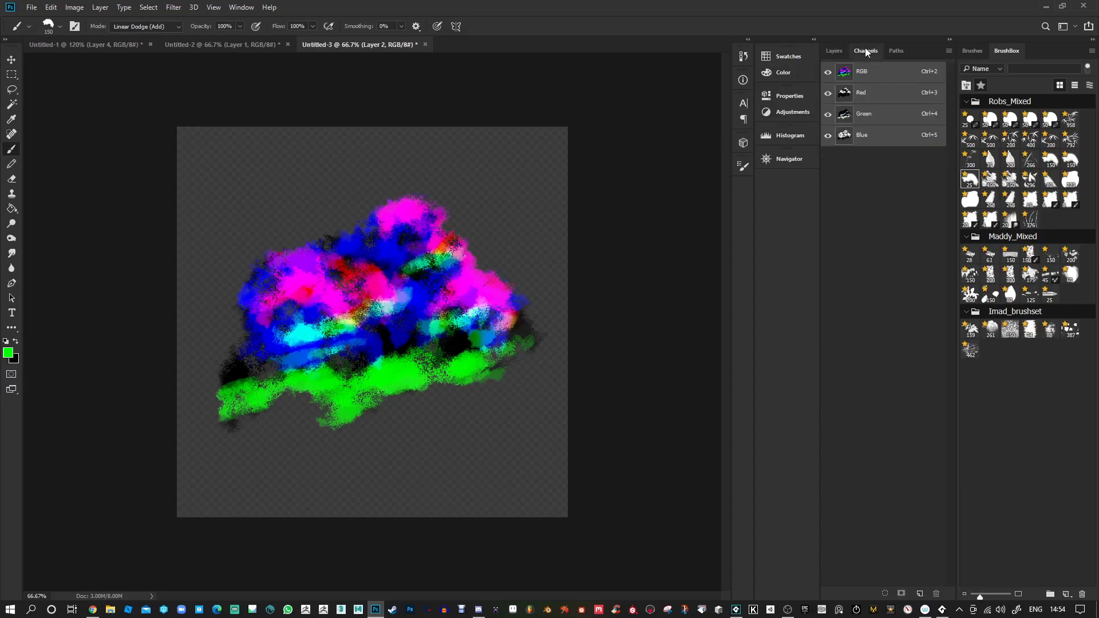
click(845, 95)
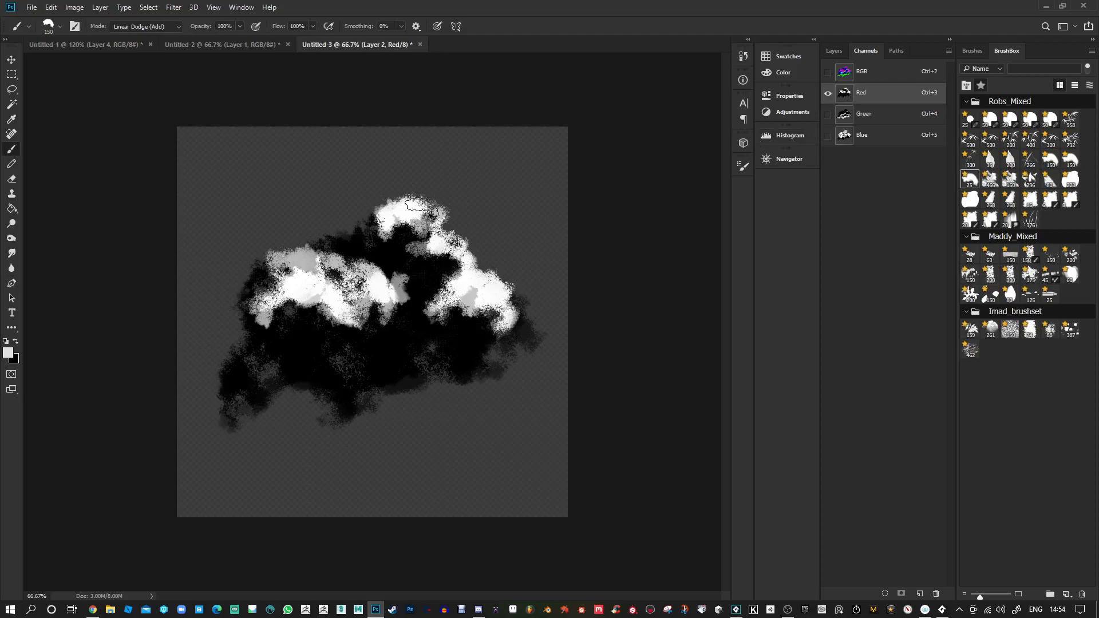
click(846, 117)
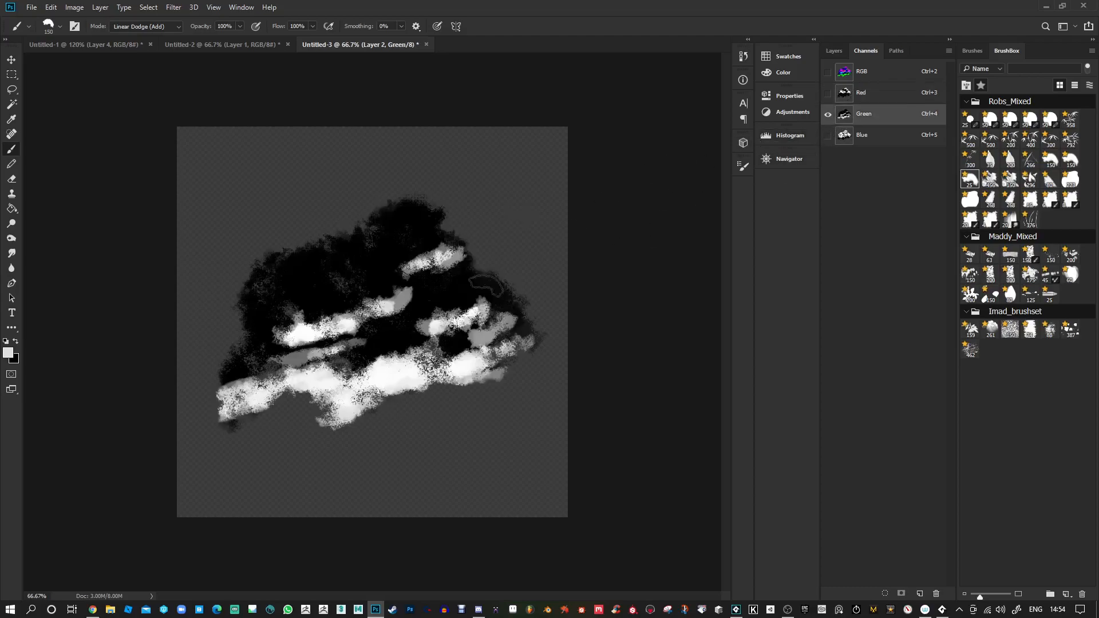
click(841, 140)
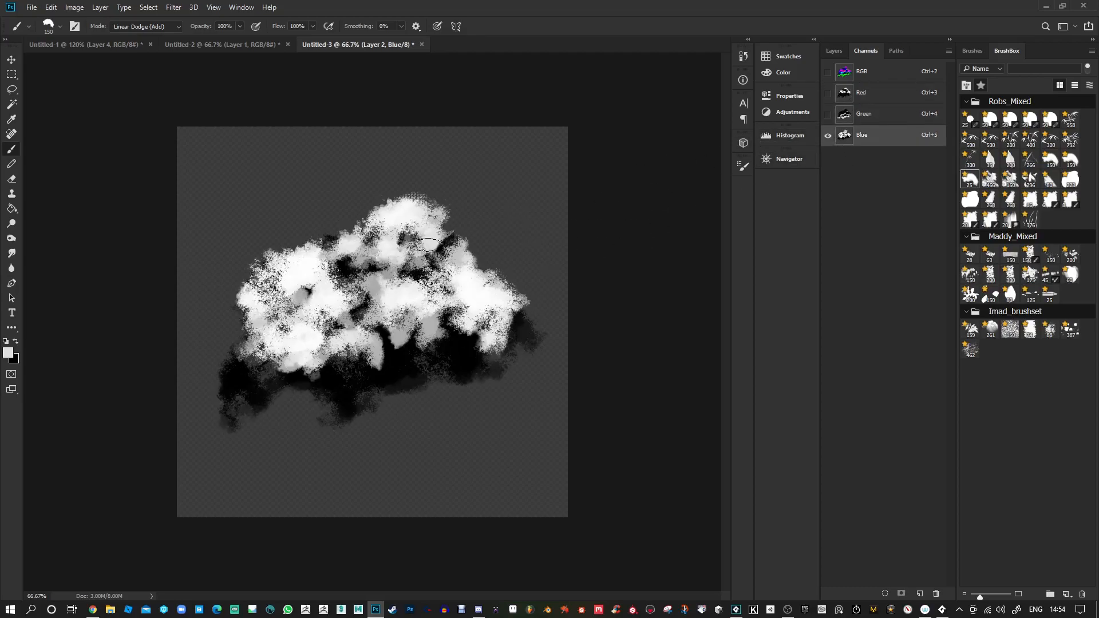
click(862, 101)
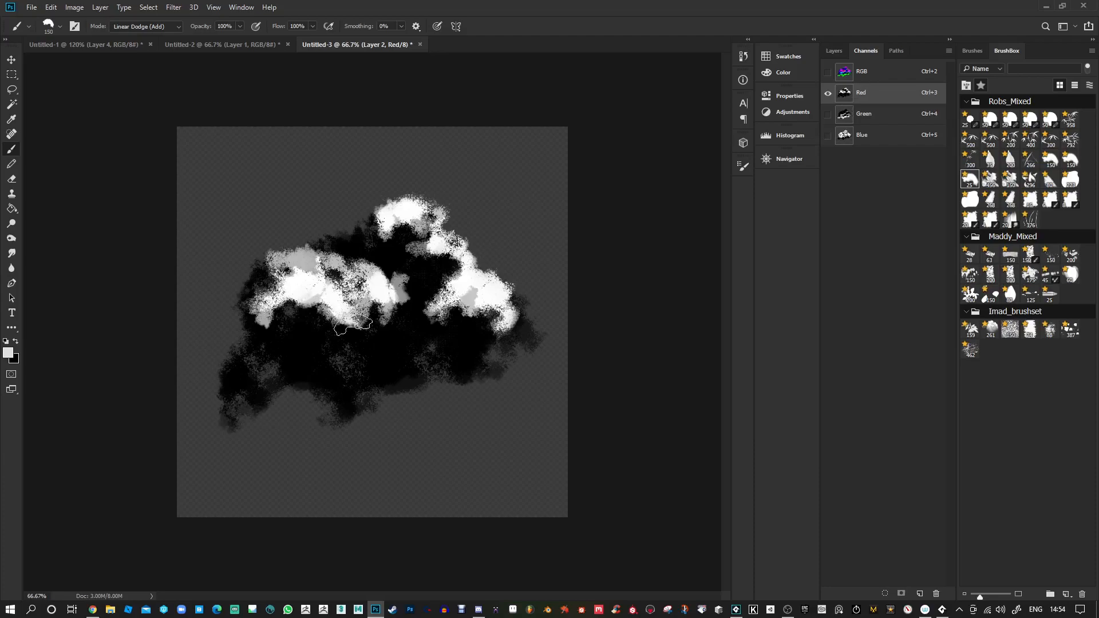
click(9, 355)
drag(548, 212, 473, 159)
click(782, 169)
key(b)
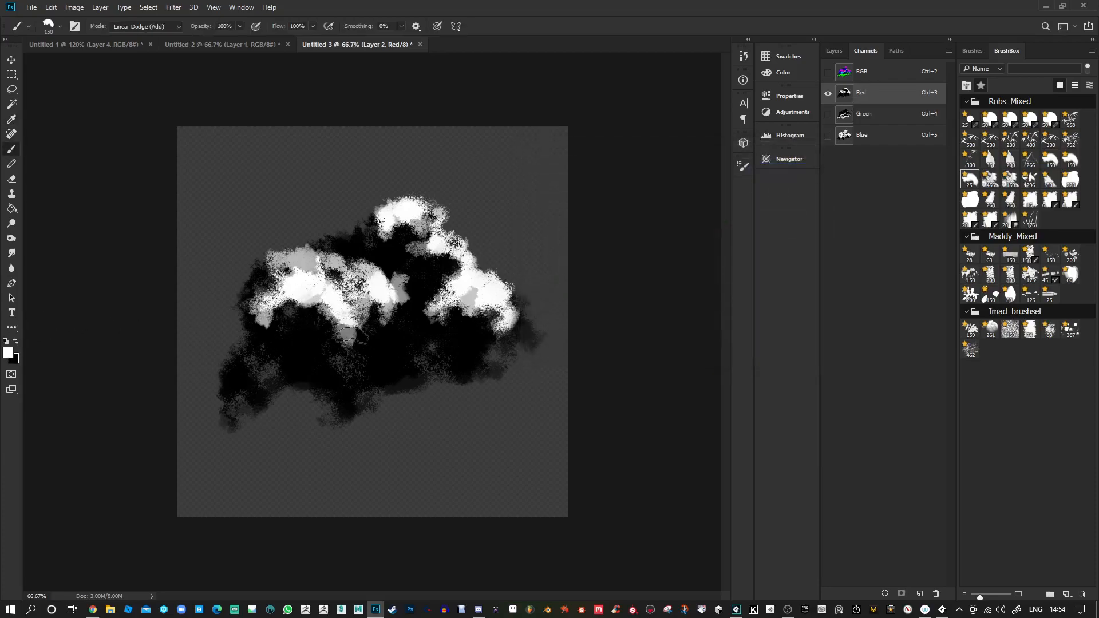
mouse_move(318, 315)
mouse_down()
mouse_move(277, 311)
mouse_move(333, 322)
mouse_move(269, 272)
mouse_move(384, 229)
mouse_move(429, 252)
mouse_move(441, 304)
mouse_move(482, 320)
mouse_up()
Add soft strokes at 30% opacity to the Green channel with Red shown for reference, and hide Red again
click(829, 116)
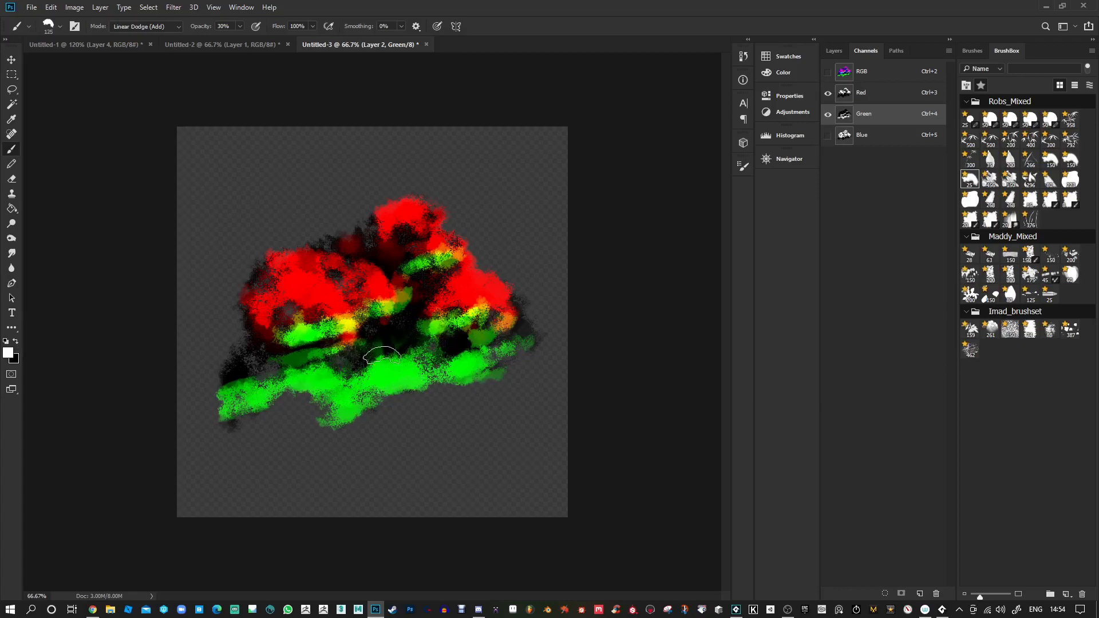
drag(333, 324, 289, 333)
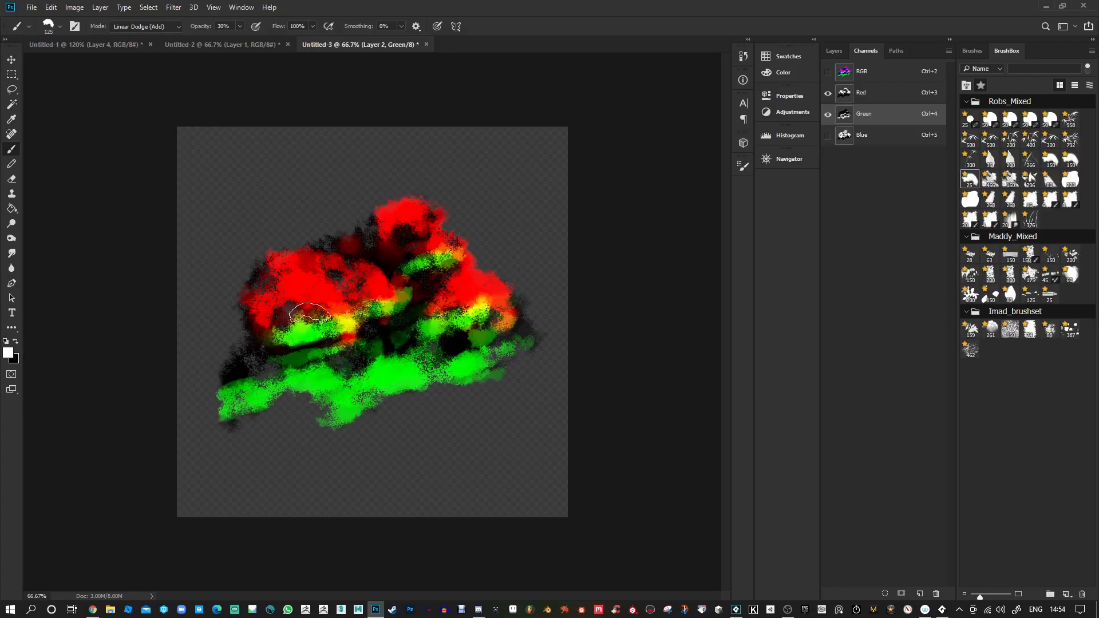
click(828, 93)
Shade the Blue channel's white areas with black at 50% opacity in Normal mode, and return to the RGB composite
click(867, 138)
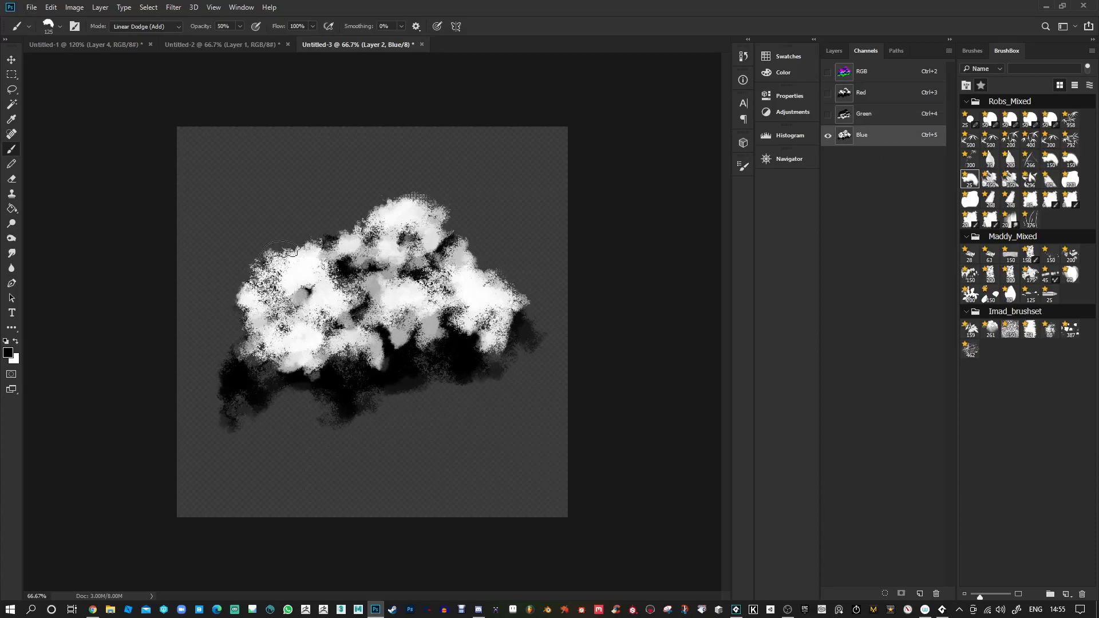
click(127, 25)
click(123, 38)
mouse_move(277, 286)
mouse_down()
mouse_move(304, 306)
mouse_move(399, 308)
mouse_move(436, 295)
mouse_move(401, 253)
mouse_up()
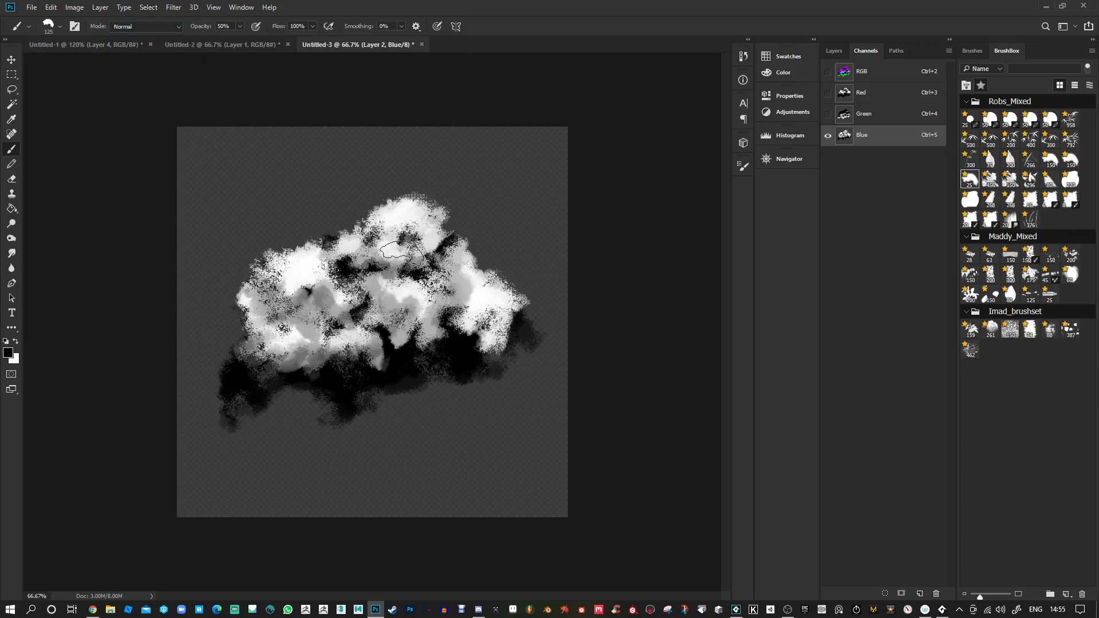
click(860, 72)
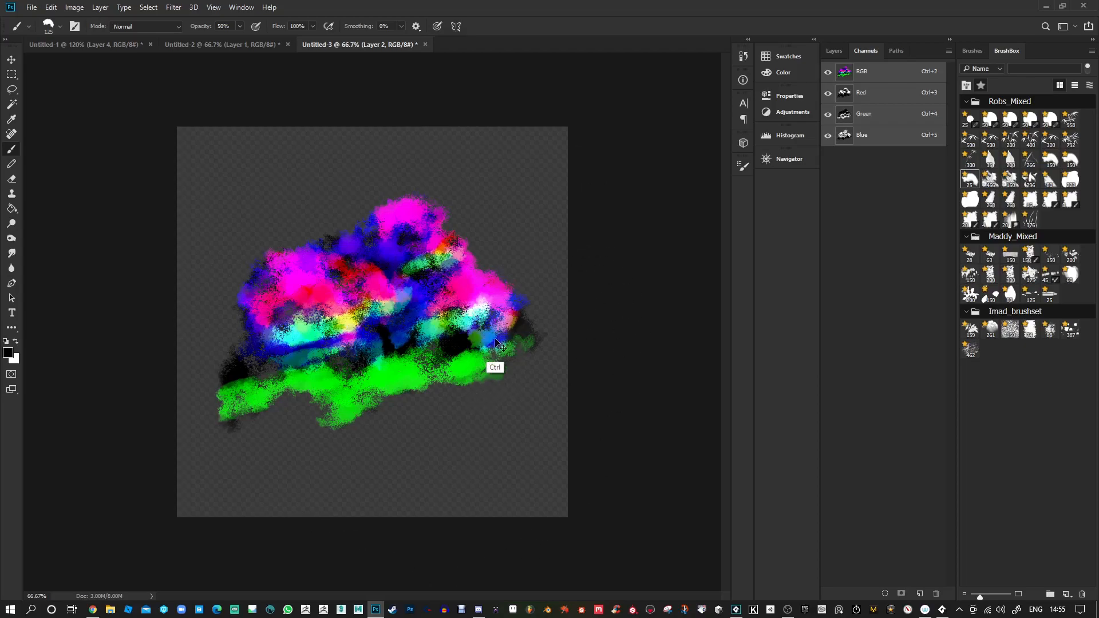
Trim the transparent margins around the cloud and save it as a PNG named CloudDemo in the StockAssets Clouds folder
key(ctrl+alt+t)
click(603, 168)
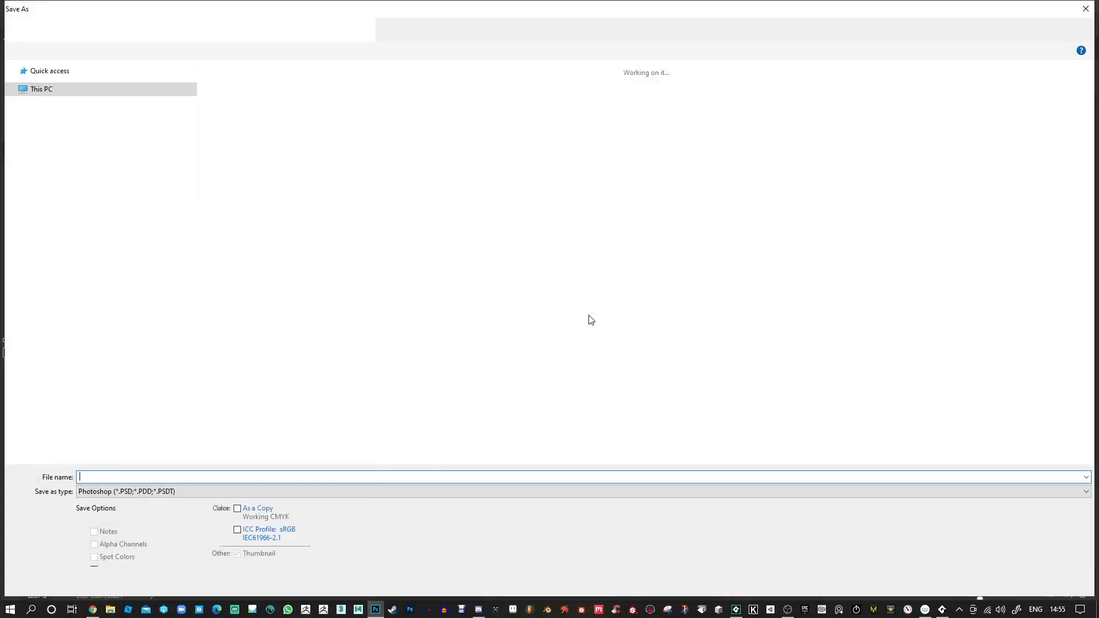
click(150, 491)
click(152, 446)
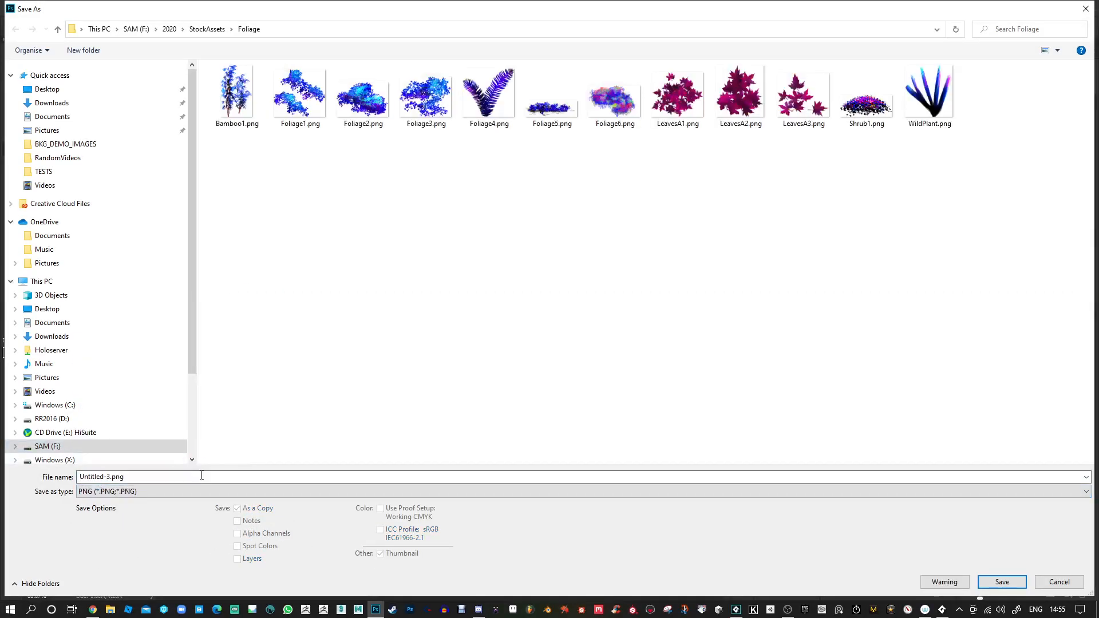
click(191, 476)
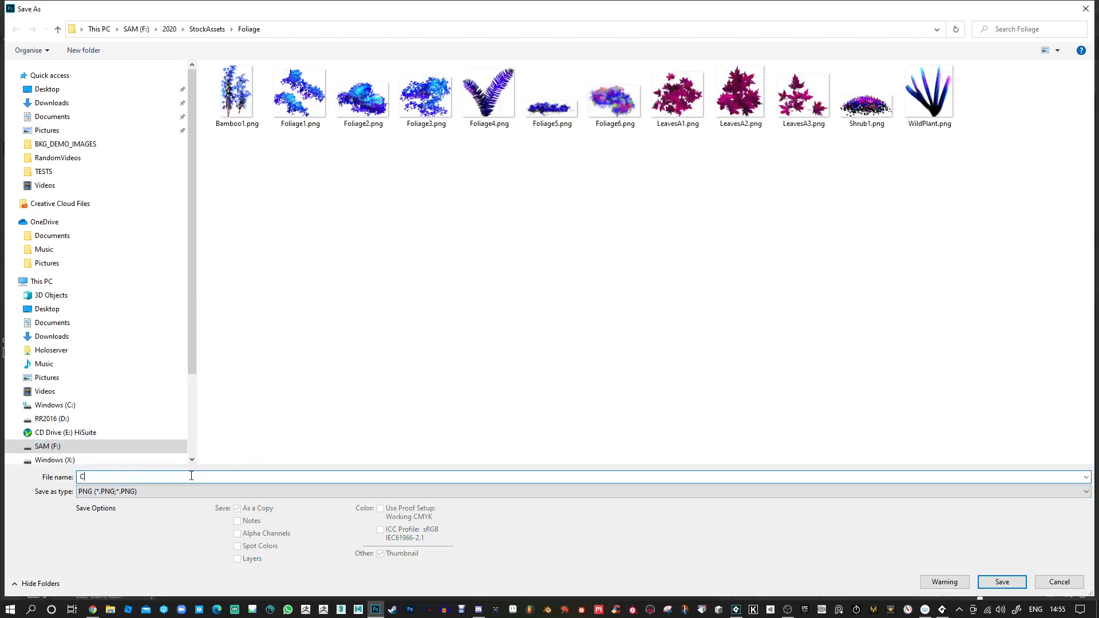
click(207, 29)
double_click(237, 97)
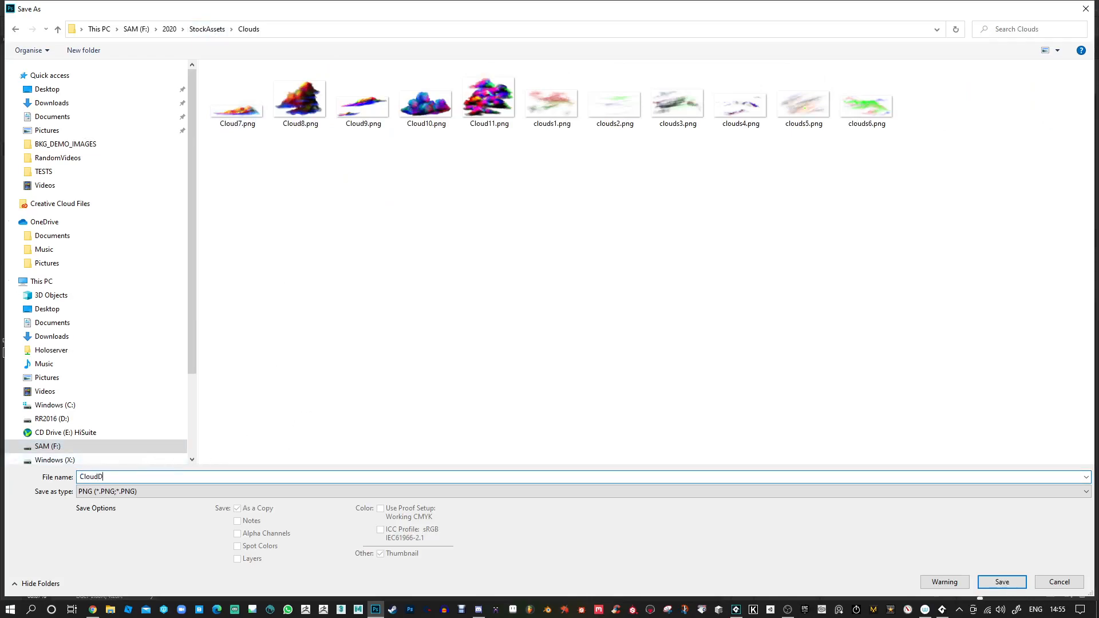
key(Return)
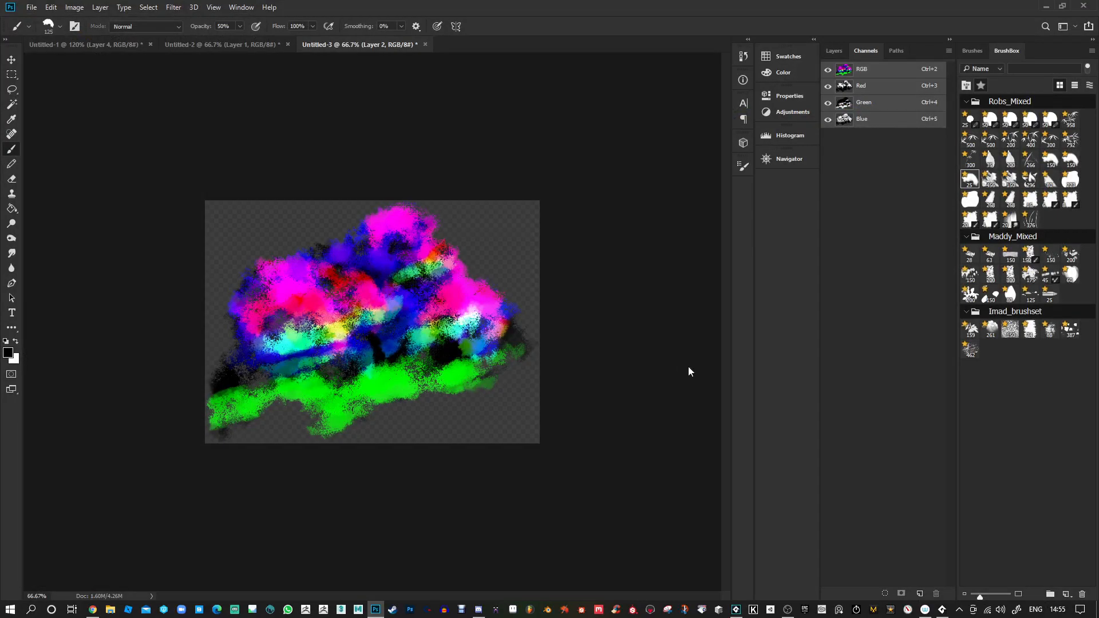
click(605, 182)
Switch to Background Designer and load CloudDemo.png into the empty brush slot below Shrub1, naming the brush Cloud
click(942, 611)
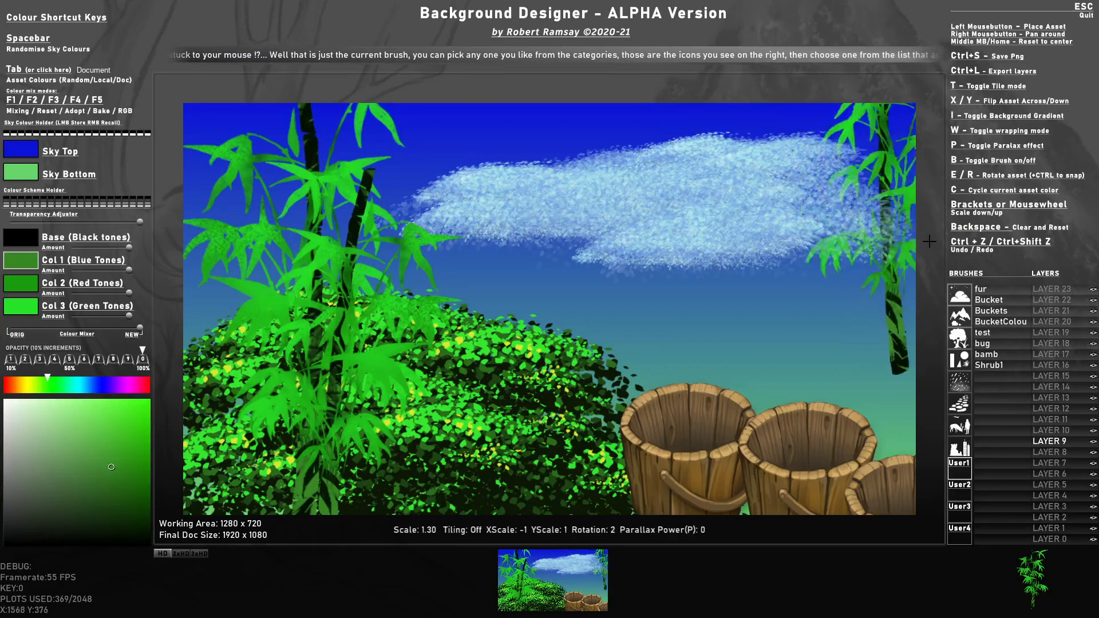
click(999, 378)
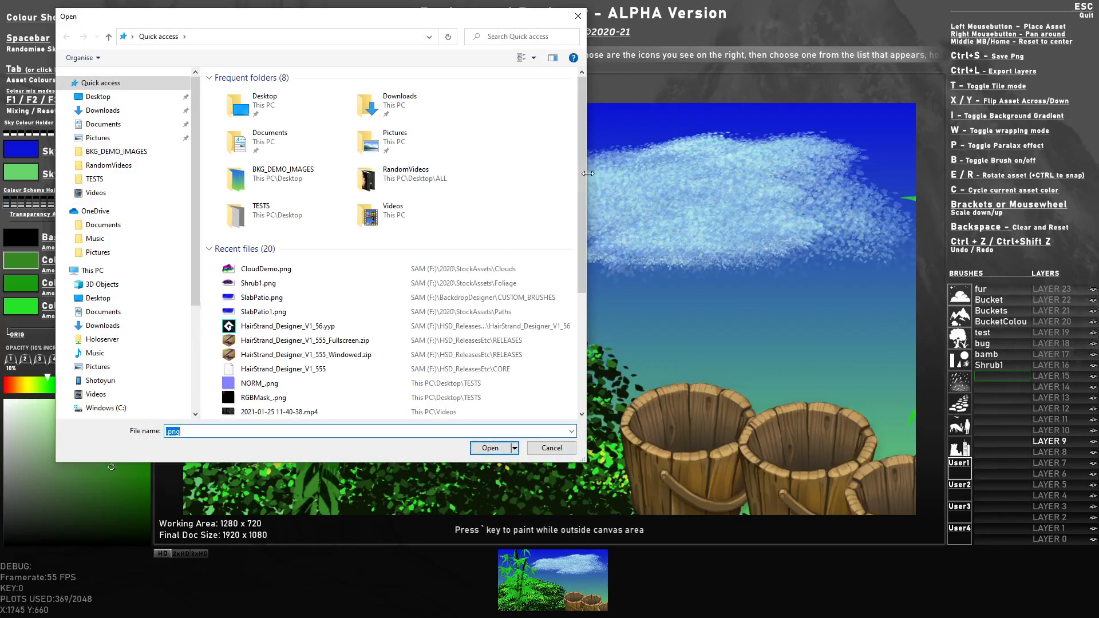
click(256, 273)
double_click(256, 273)
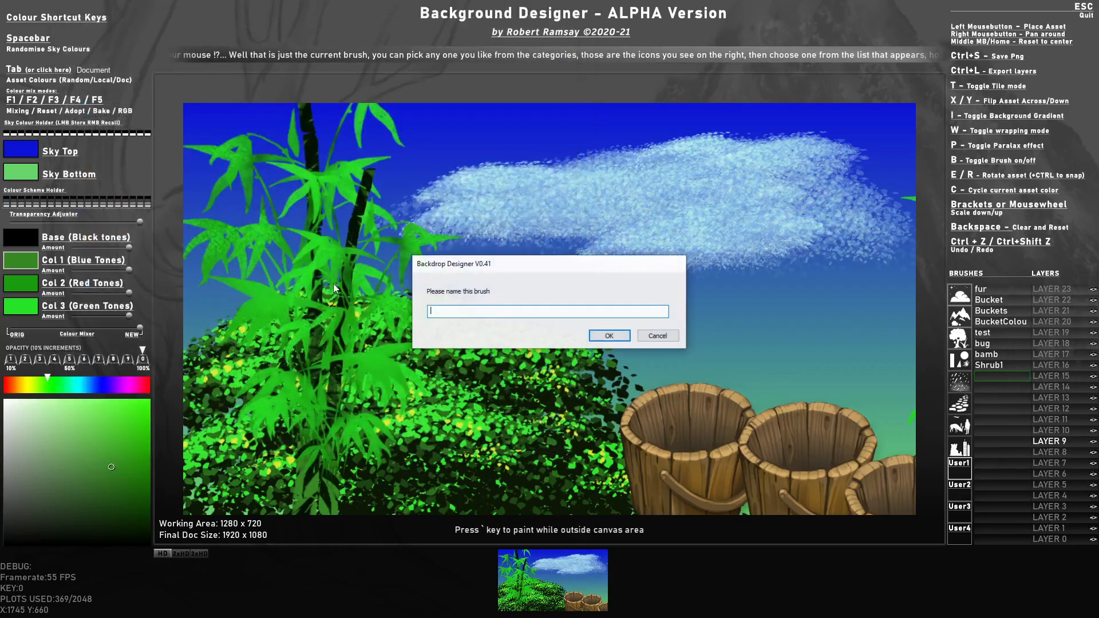
text(Cloud)
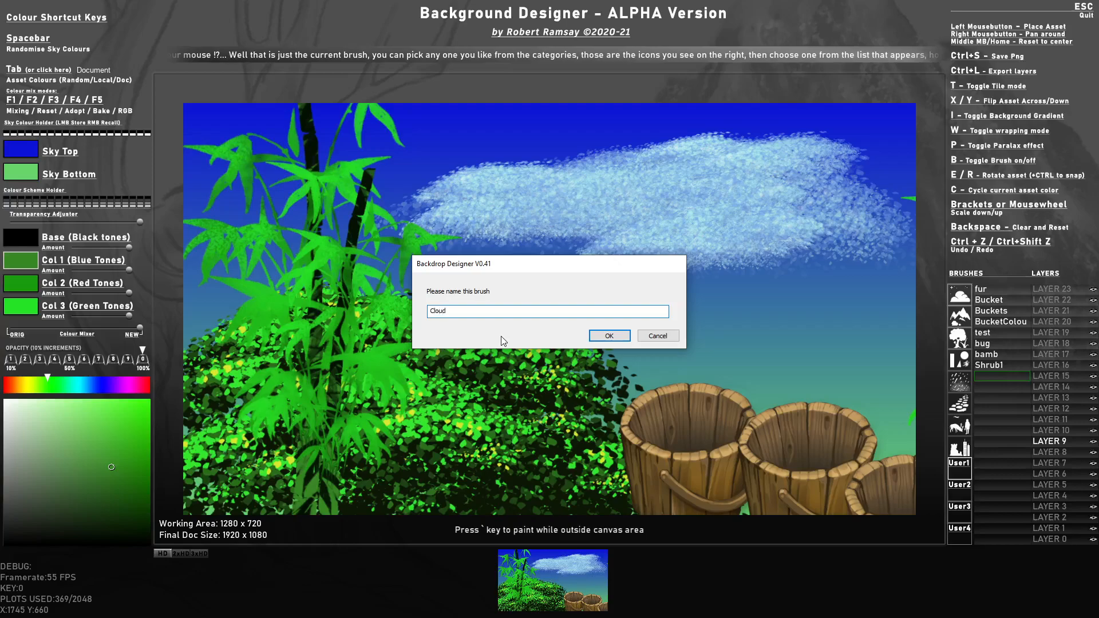
click(599, 336)
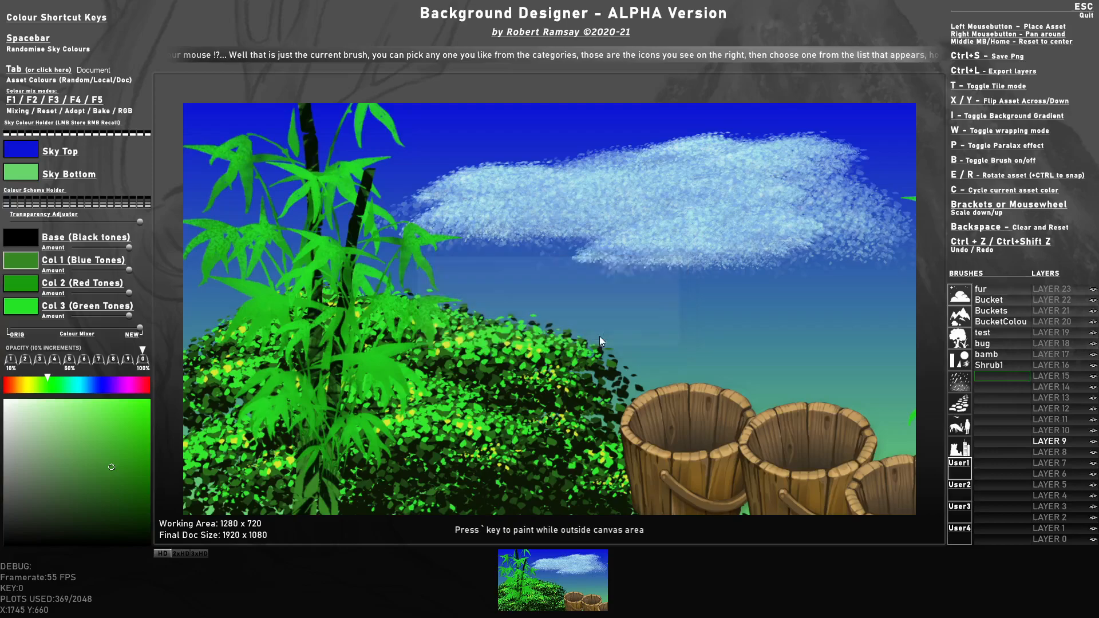
Choose layer 11, scale the Cloud brush down to 0.88 and try several randomised colour schemes on it
click(1050, 421)
scroll(738, 228, down, 5)
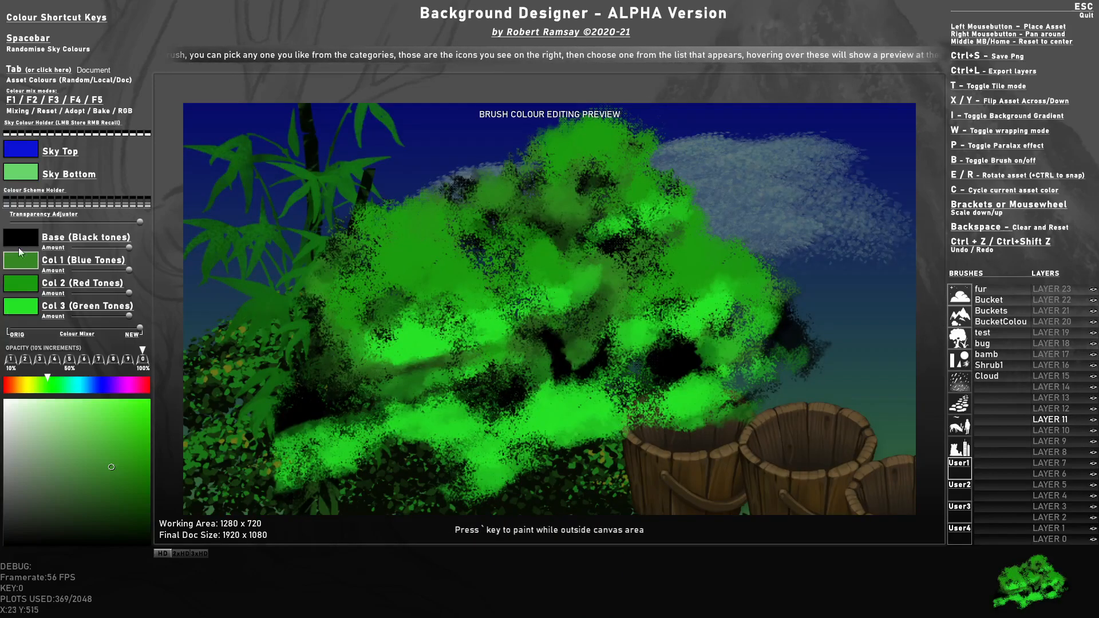
key(Tab)
key(Tab)
key(Tab)
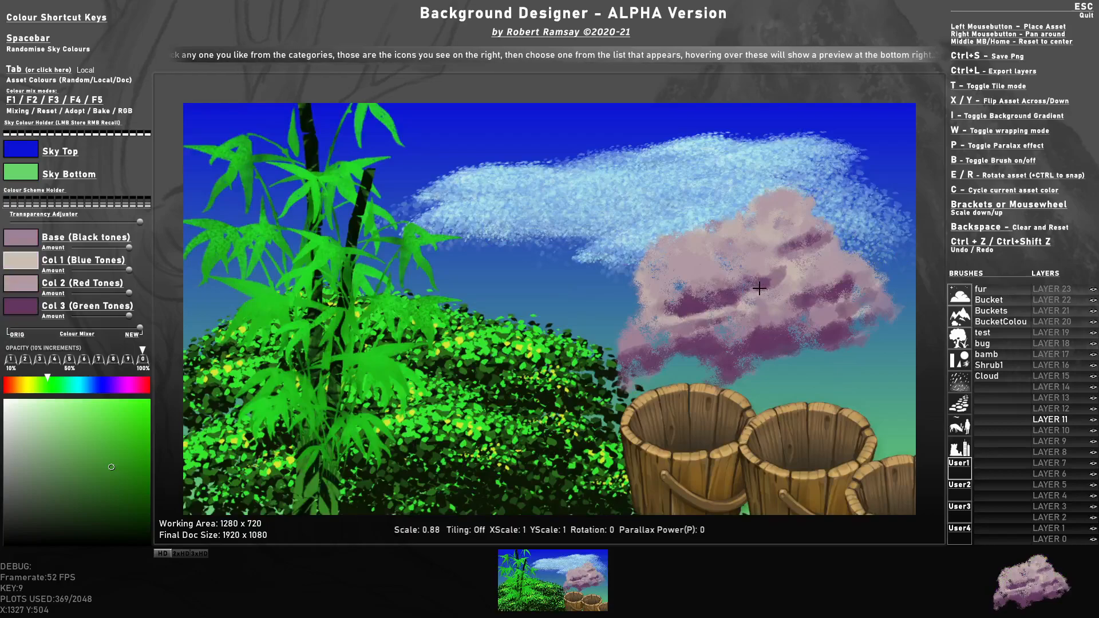
key(Tab)
key(Tab)
key(Tab)
key(Tab)
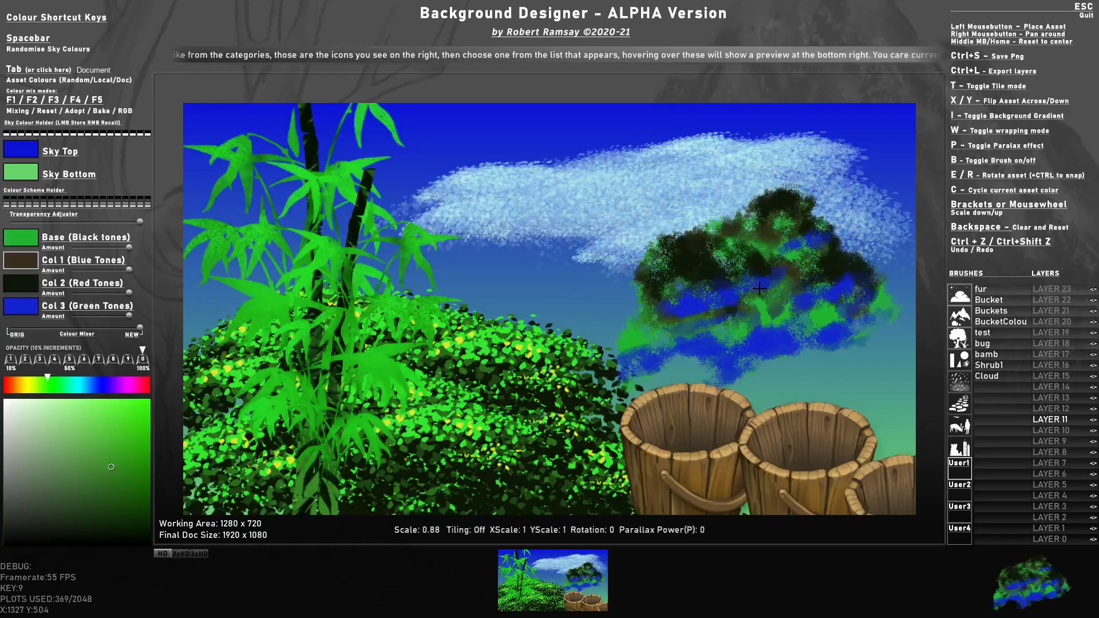
key(Tab)
key(Tab)
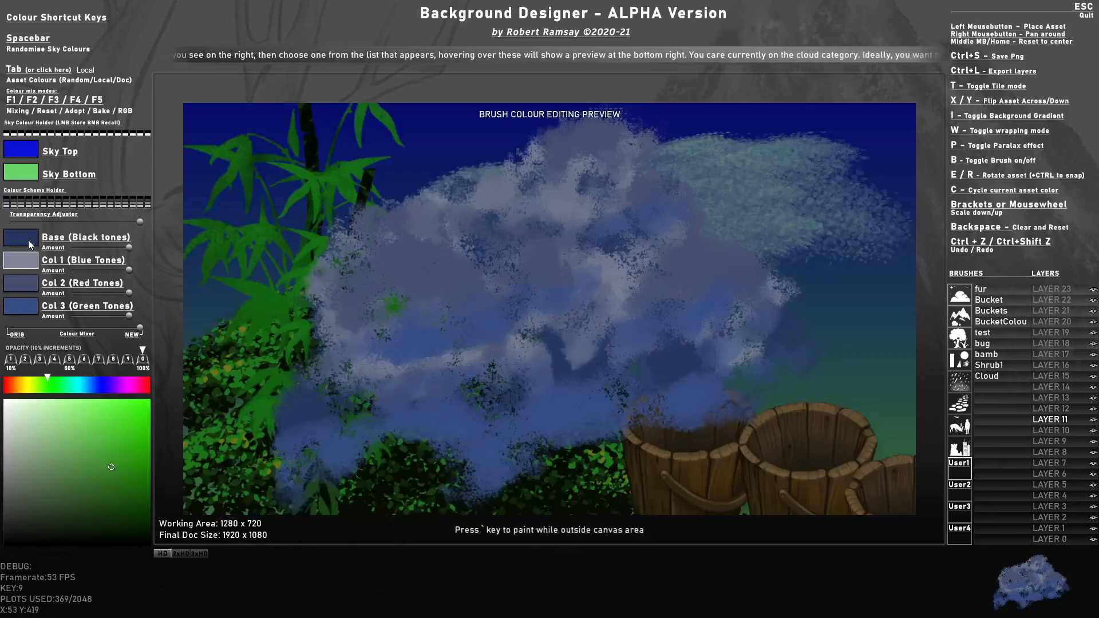
Set the brush's Base colour to the deep blue of the upper sky and Col 1 to a light blue sampled from the existing cloud
click(29, 240)
key(alt)
click(485, 124)
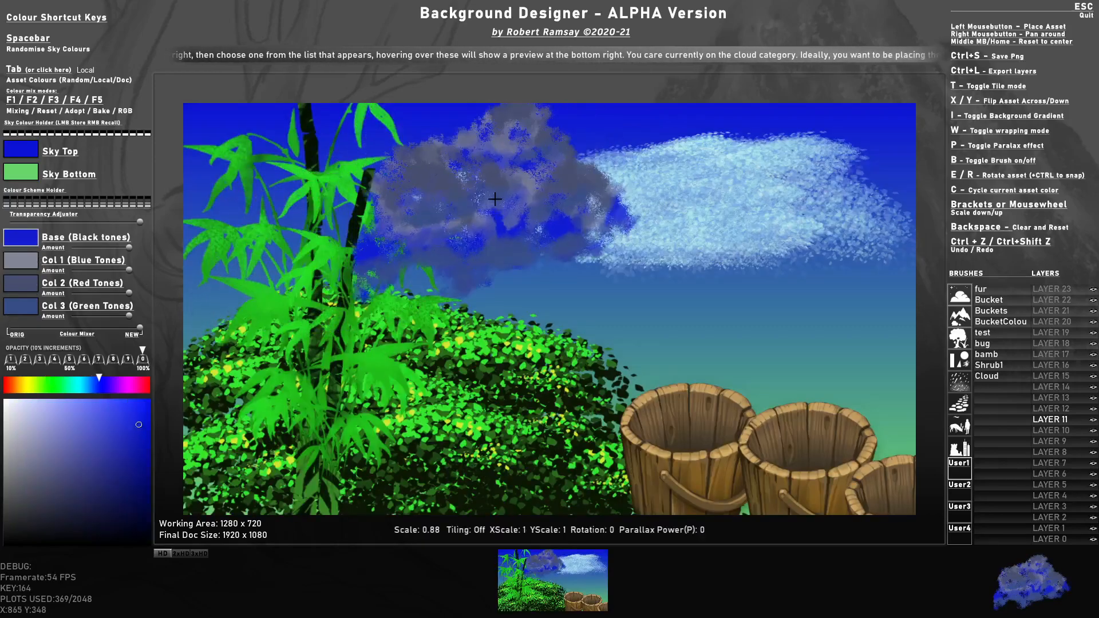
click(16, 260)
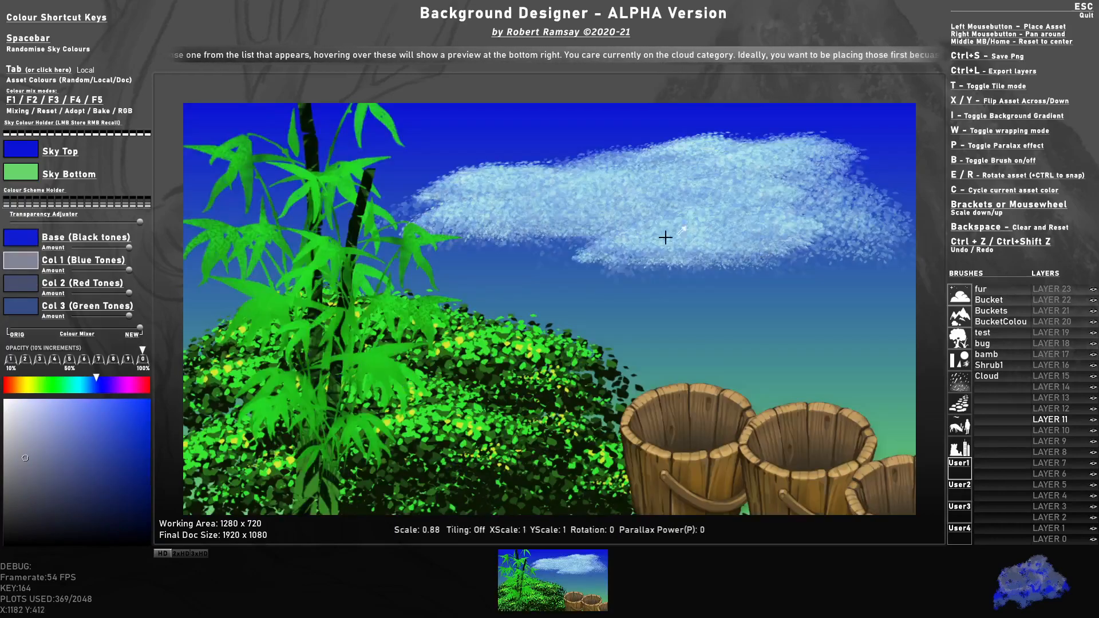
click(629, 250)
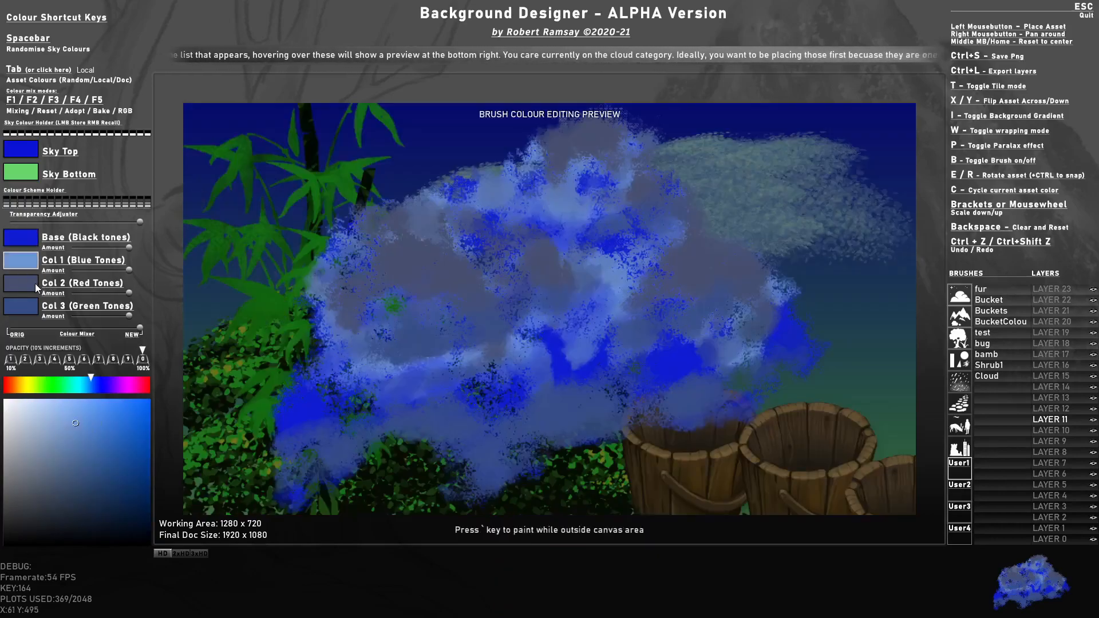
Set Col 2 to a pale blue sampled from the existing cloud and Col 3 to a brownish orange
click(35, 283)
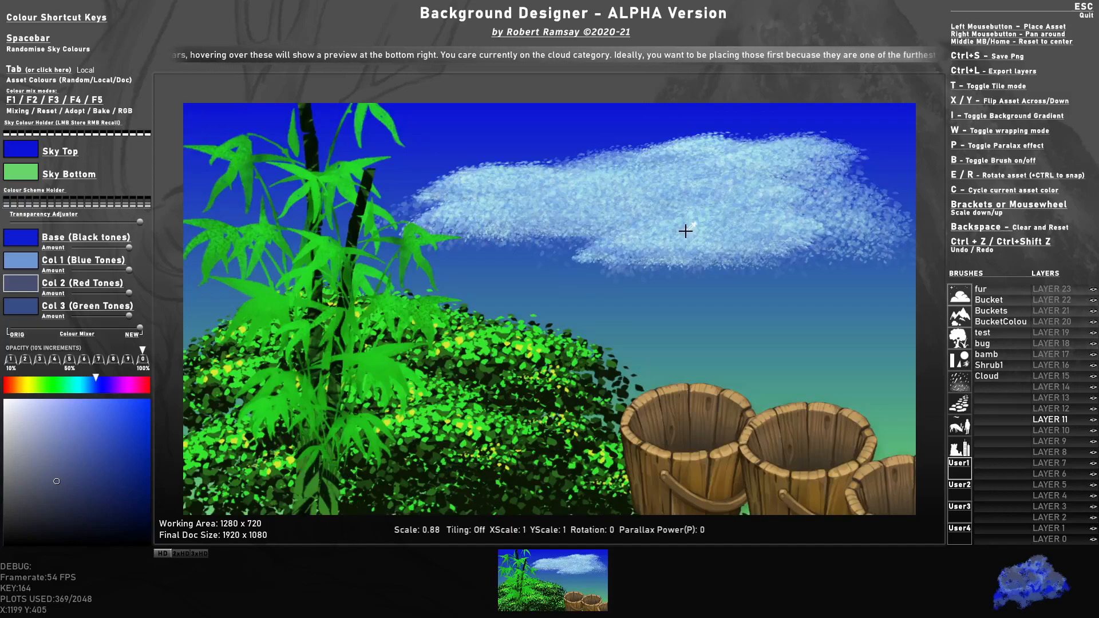
click(668, 224)
click(15, 308)
mouse_move(30, 401)
mouse_down()
mouse_move(2, 406)
mouse_move(27, 494)
mouse_move(19, 387)
mouse_up()
mouse_move(84, 444)
mouse_down()
mouse_move(146, 445)
mouse_move(143, 472)
mouse_move(140, 453)
mouse_up()
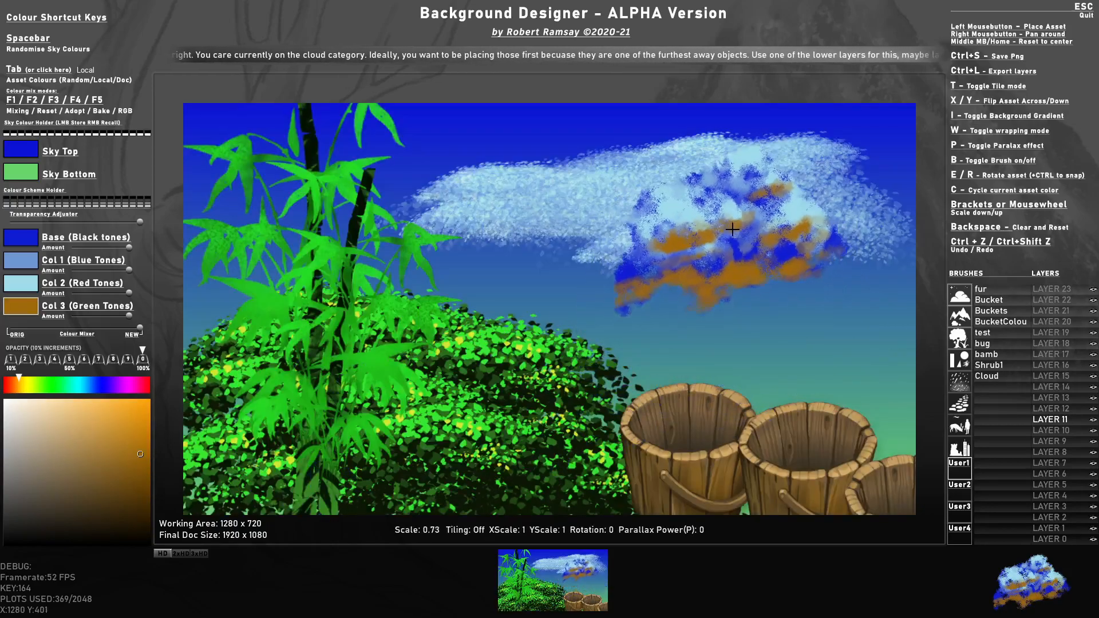
Set the brush opacity to 40% and stamp overlapping small clouds above the buckets, at scale 0.50
key(4)
click(867, 226)
click(799, 229)
click(767, 224)
click(842, 277)
click(718, 245)
click(685, 255)
click(864, 219)
click(719, 229)
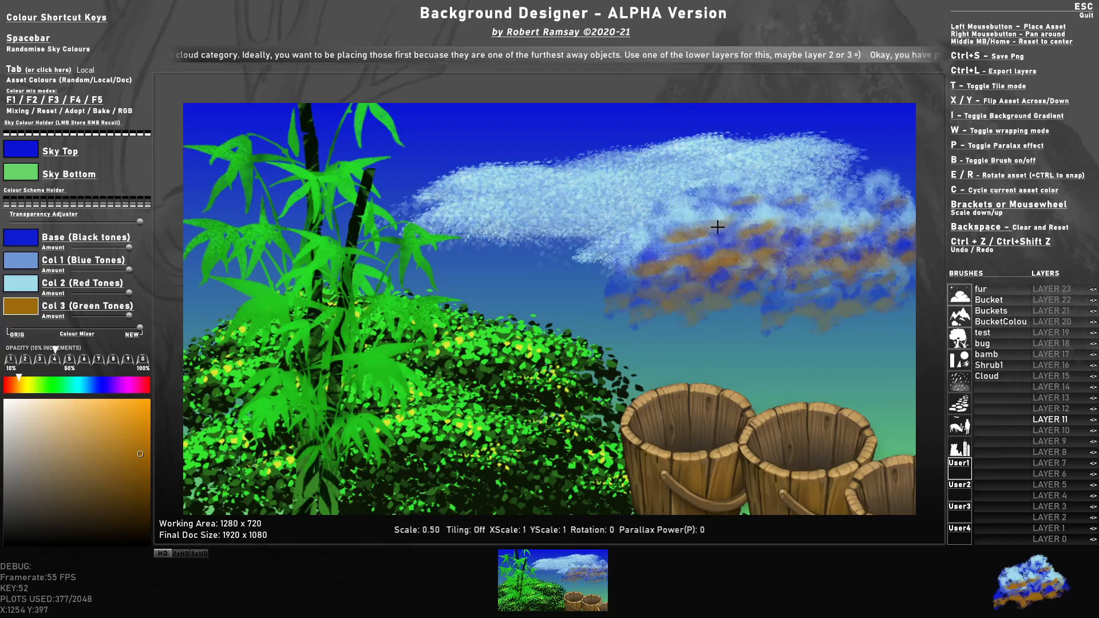
Brighten Col 3 to a vivid orange and stamp clouds at scale 0.55 from above the buckets across to the bamboo
drag(115, 417, 141, 415)
scroll(733, 269, up, 2)
click(699, 256)
click(634, 253)
click(849, 246)
click(874, 209)
click(637, 184)
scroll(548, 213, down, 3)
click(541, 210)
click(503, 211)
click(475, 209)
click(450, 194)
click(364, 194)
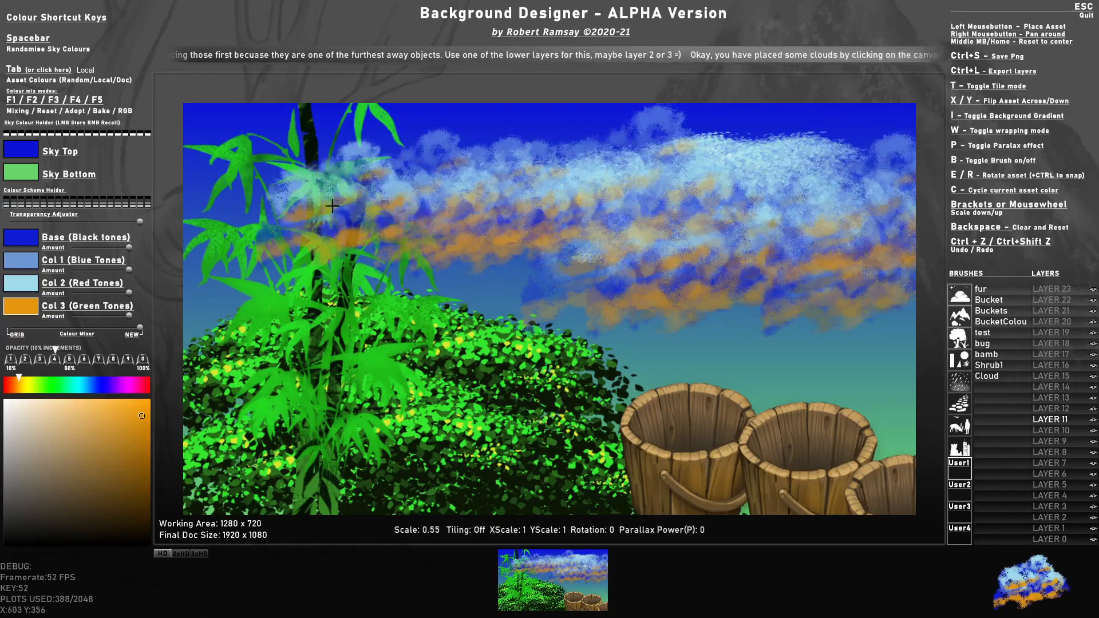
Stamp more clouds at scale 0.55 and 40% opacity over the bamboo and throughout the upper sky
click(306, 203)
click(607, 146)
click(846, 160)
click(572, 139)
click(689, 152)
click(736, 136)
click(686, 146)
click(785, 164)
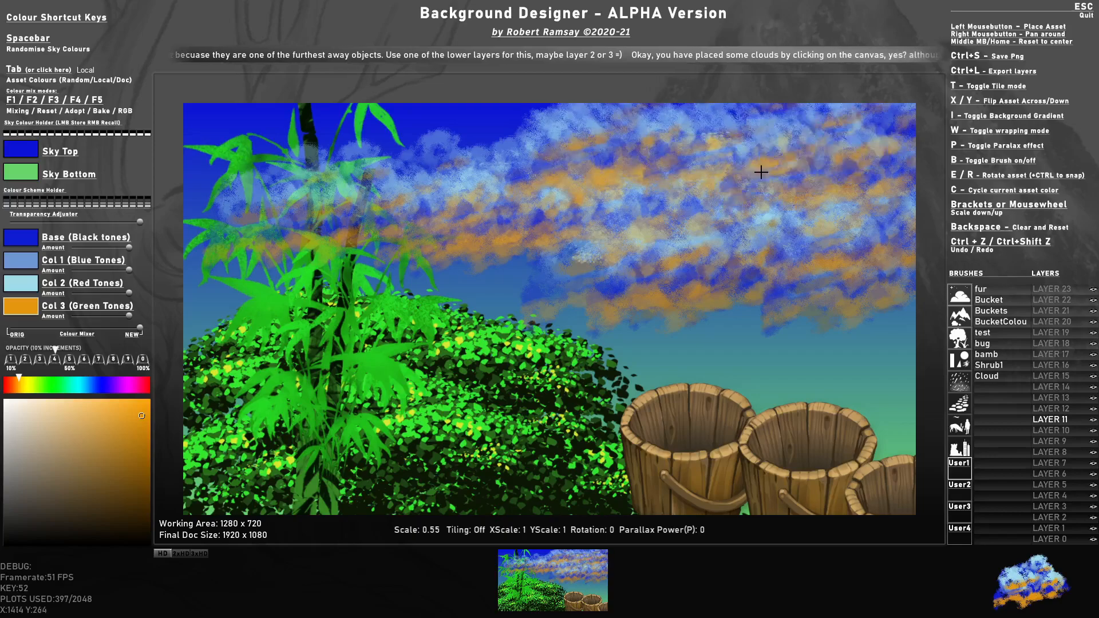
click(778, 166)
click(589, 166)
click(647, 180)
click(578, 209)
Flip the Cloud brush across and layer larger clouds over the sky, starting at scale 0.90
scroll(590, 201, up, 7)
key(x)
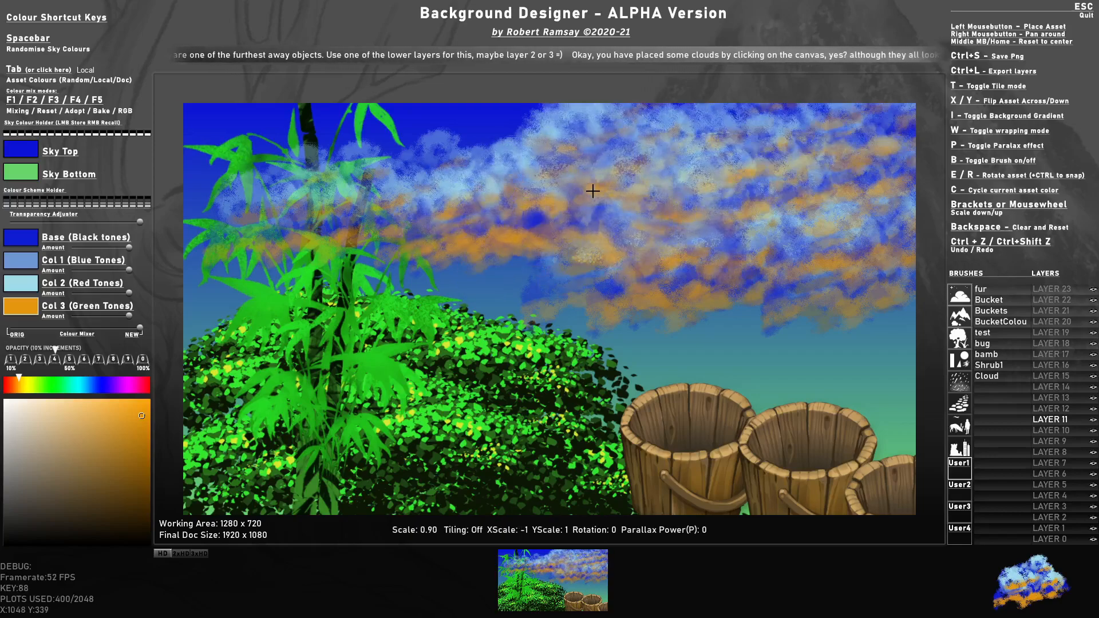
click(596, 192)
click(547, 162)
click(359, 166)
scroll(686, 172, up, 8)
click(785, 156)
click(533, 167)
click(745, 252)
scroll(744, 249, down, 2)
click(740, 239)
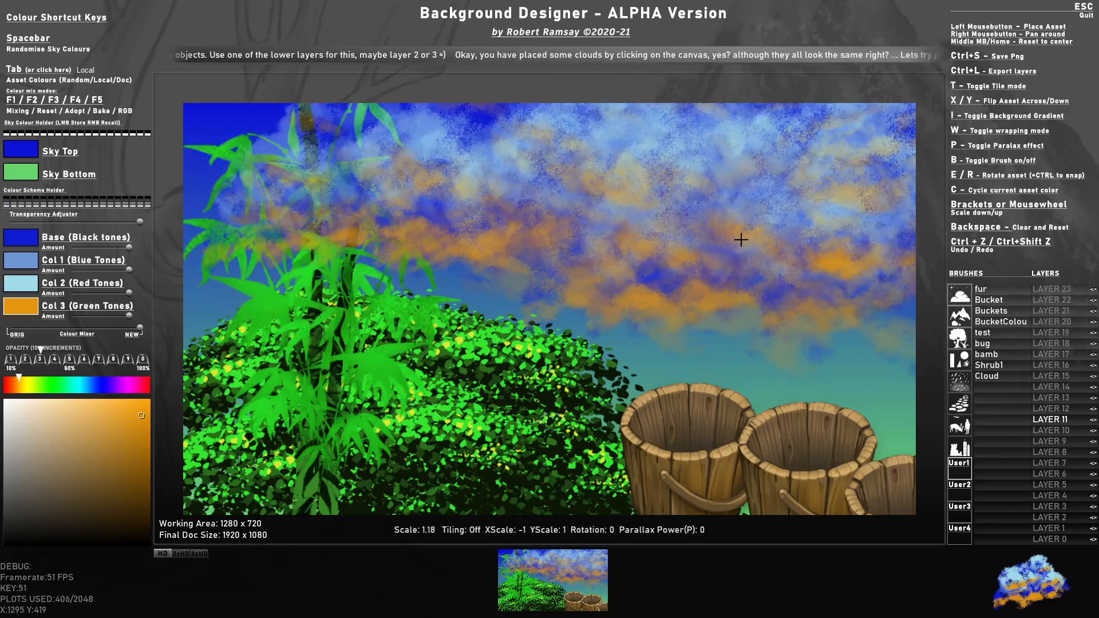
At 30% opacity and scale 1.10, stamp clouds over the bamboo and the lower sky above the buckets
scroll(744, 246, down, 2)
key(3)
click(758, 275)
click(815, 243)
click(601, 197)
click(355, 177)
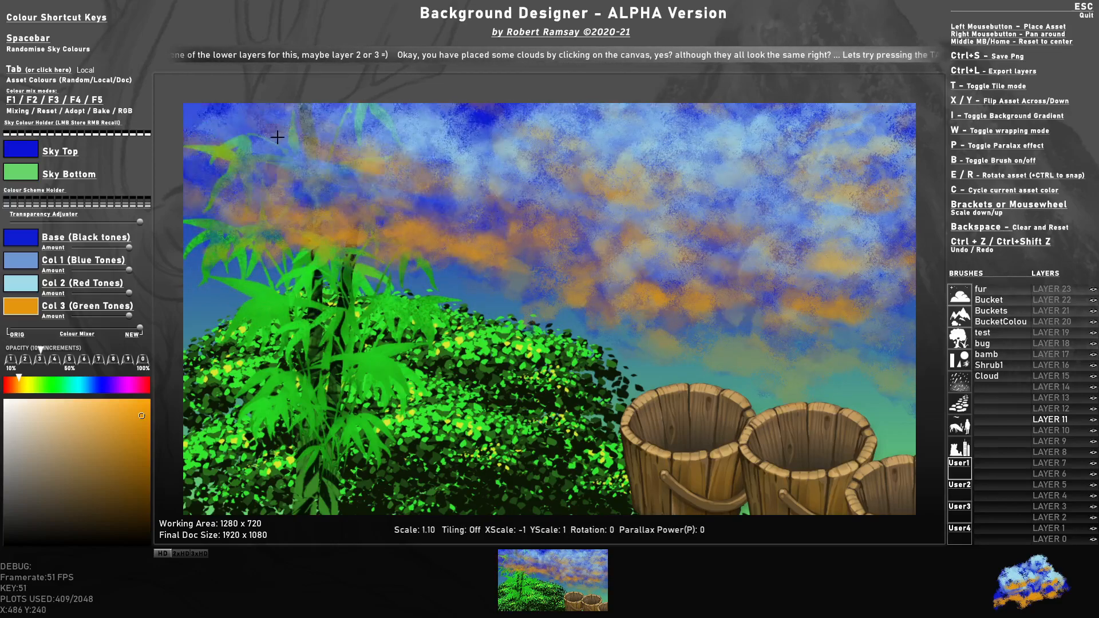
click(275, 218)
click(675, 272)
click(804, 291)
click(858, 298)
Choose layer 7, stamp more flipped clouds over the middle and upper sky, and reduce the brush scale to 0.85
click(1056, 462)
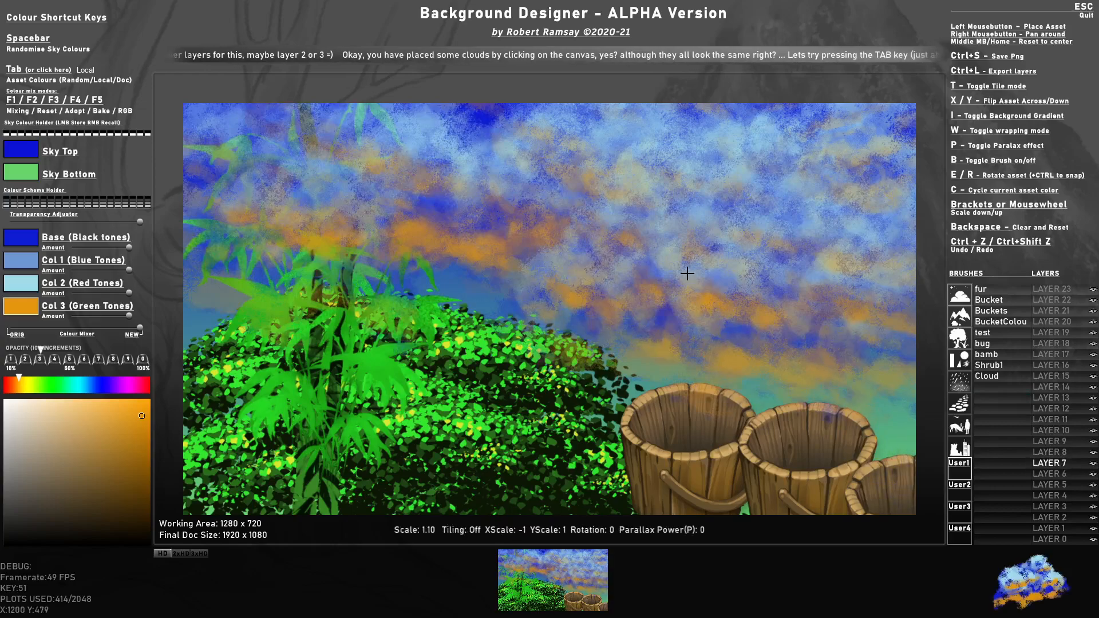
click(739, 258)
click(510, 223)
click(457, 206)
click(727, 171)
click(879, 146)
click(815, 197)
scroll(597, 194, down, 2)
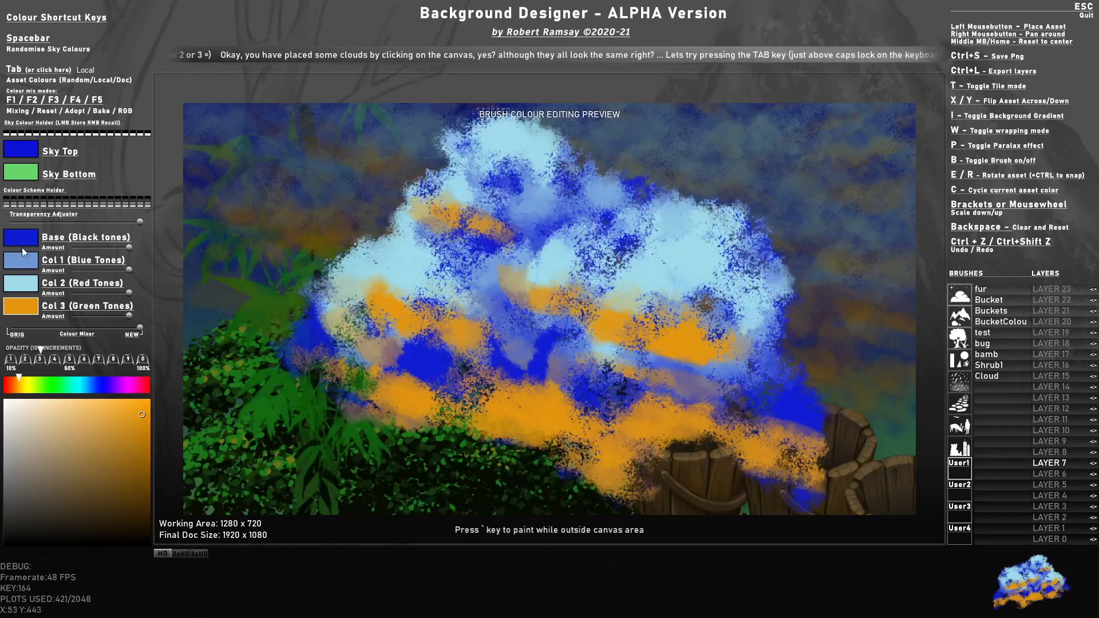
Sample the muted blue of the sky beside the shrub as the Base colour and apply it to all four brush colours
click(14, 239)
alt+click(195, 328)
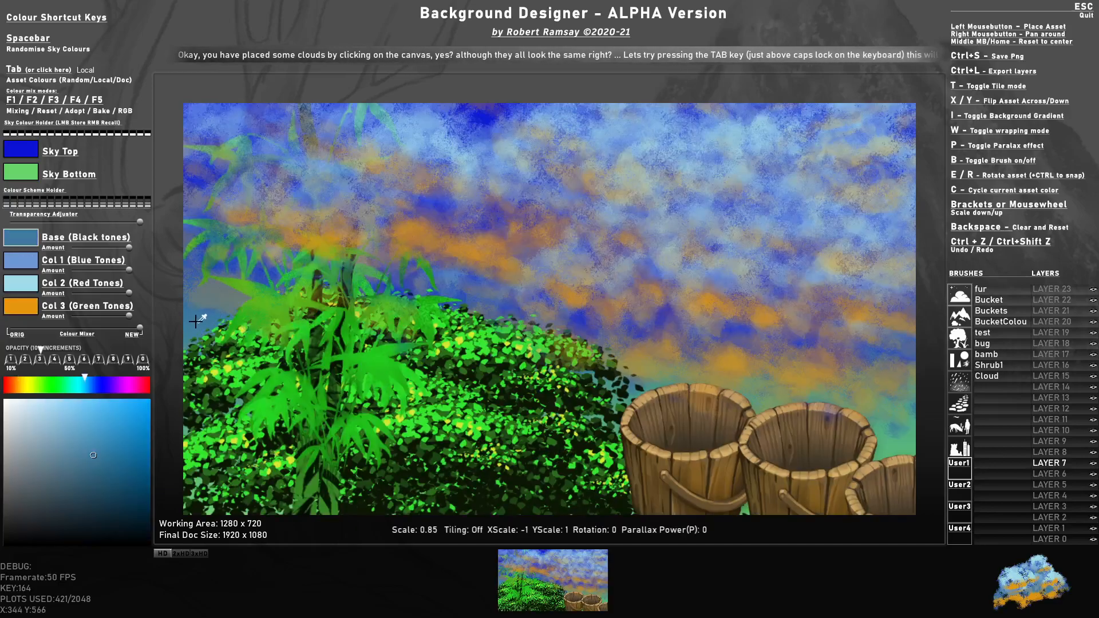
ctrl+click(20, 236)
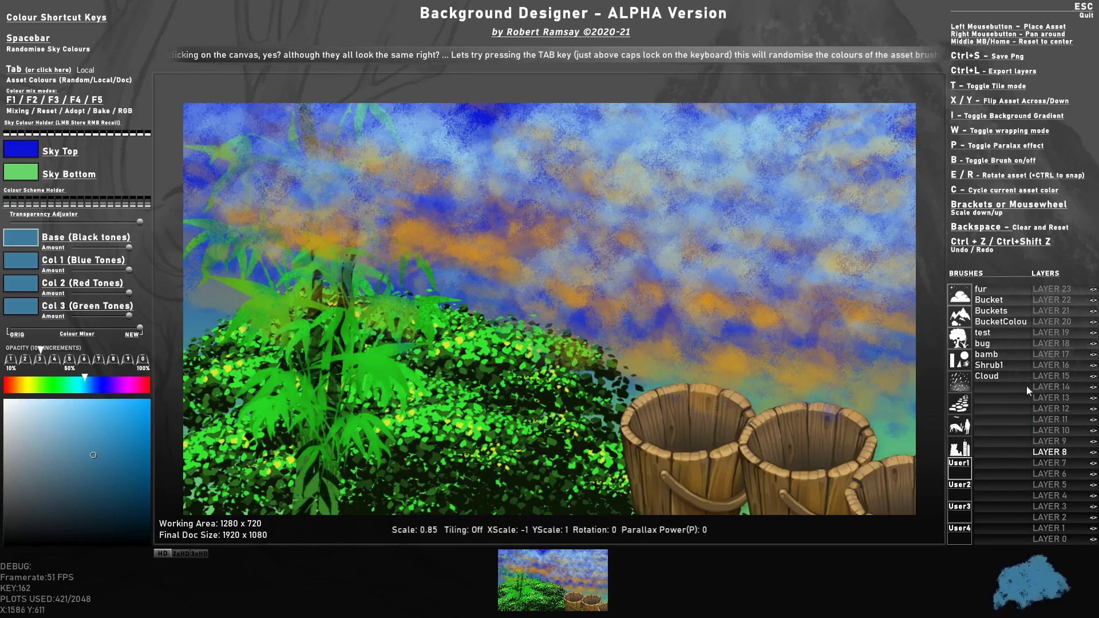
Choose layer 11 and stamp single-coloured blue haze from above the buckets across the central sky to the bamboo
click(1051, 420)
click(813, 338)
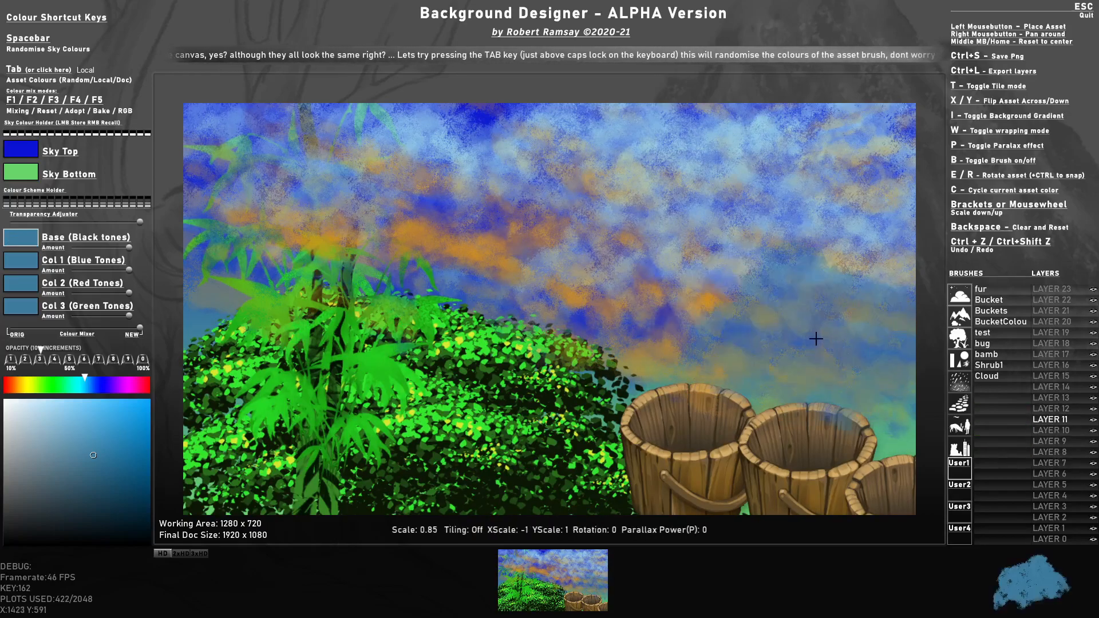
click(724, 263)
click(635, 243)
click(604, 283)
click(540, 235)
click(341, 311)
click(260, 223)
click(412, 184)
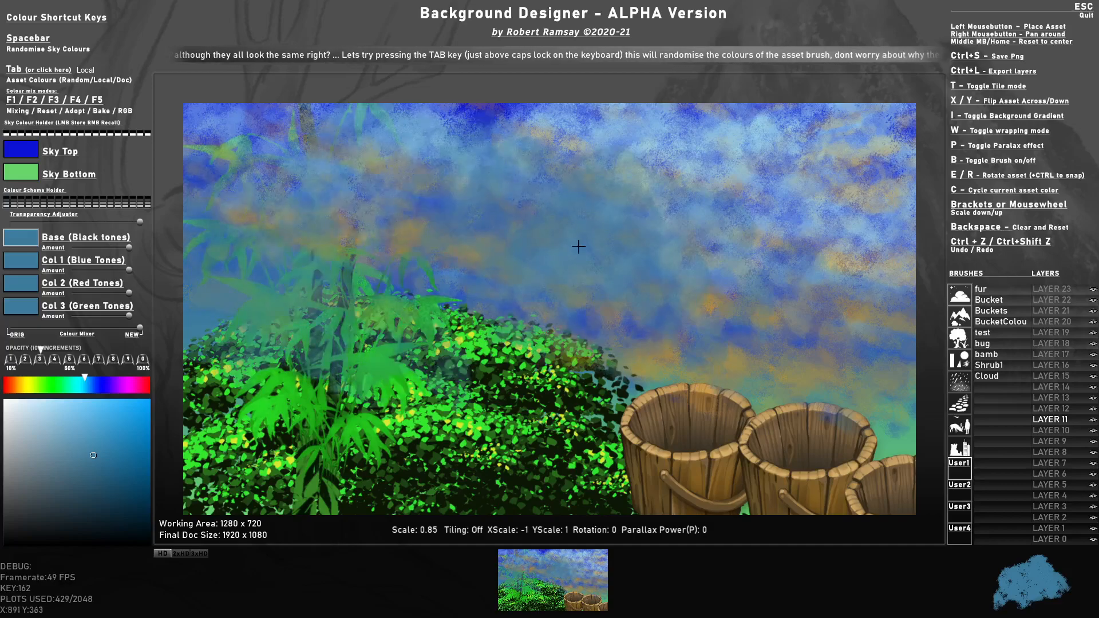
Build up the blue haze over the upper sky, the area above the buckets and the lower shrub edge
click(664, 211)
click(830, 237)
click(818, 172)
click(572, 157)
click(401, 159)
click(258, 163)
click(424, 178)
click(619, 226)
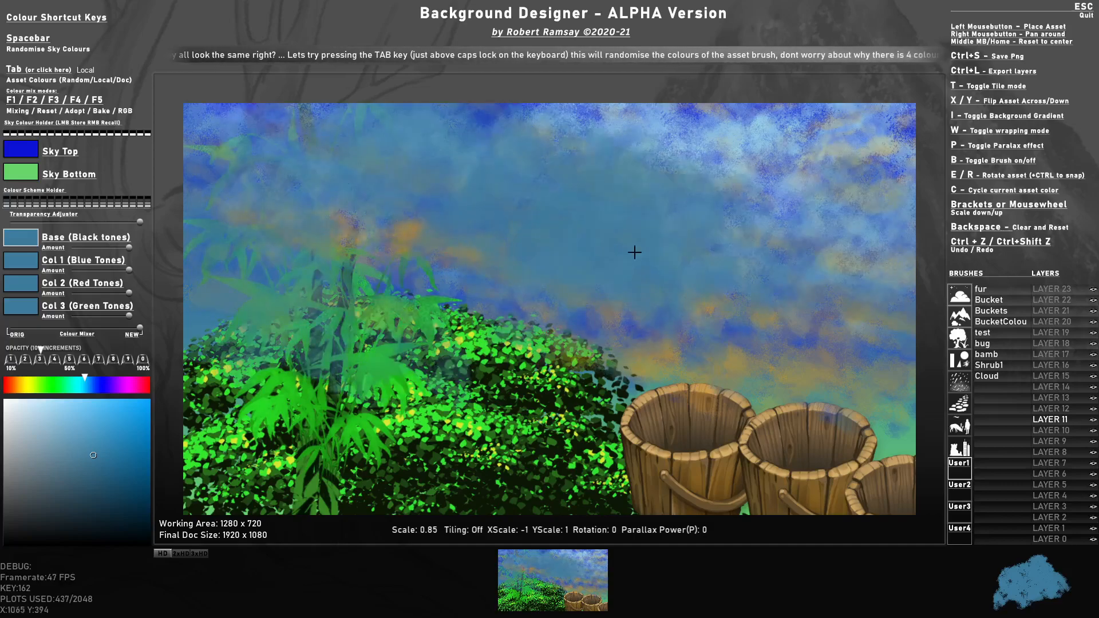
click(773, 263)
click(819, 255)
click(827, 209)
click(610, 195)
click(843, 137)
click(827, 164)
click(681, 341)
click(424, 343)
click(252, 312)
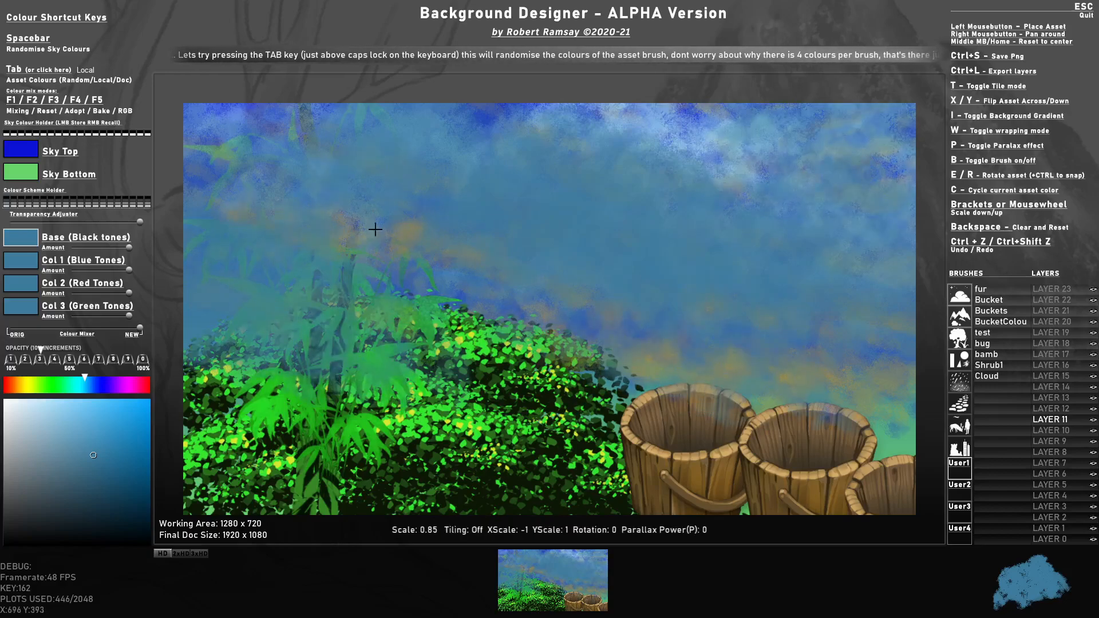
Randomise the Cloud brush colours and set its Base colour to a pale light blue
key(Tab)
key(Tab)
key(Tab)
key(Tab)
key(Tab)
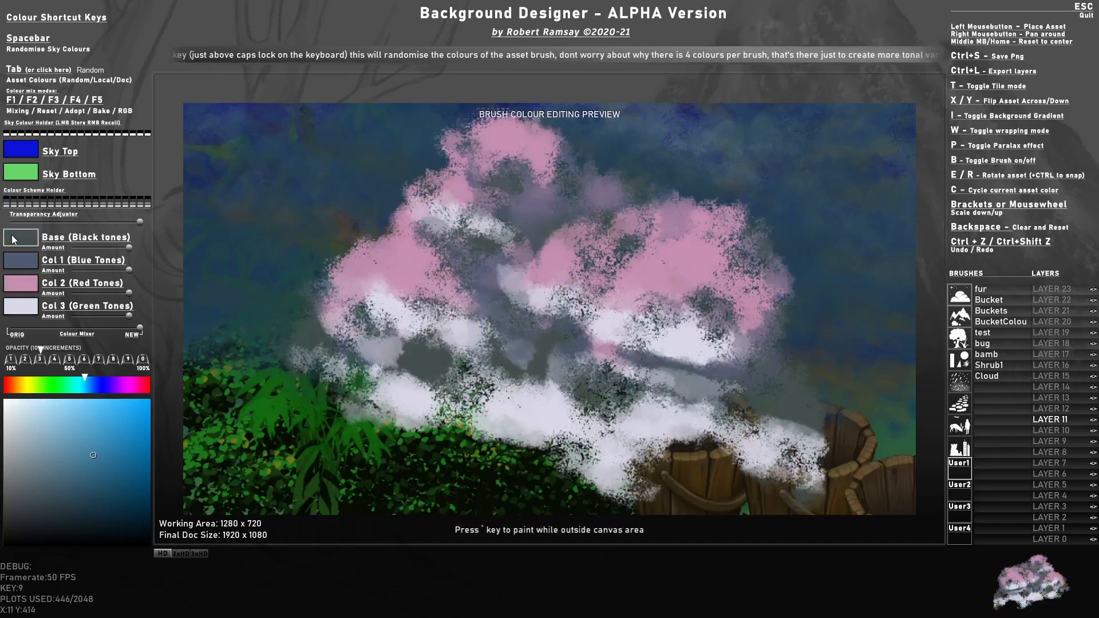
click(24, 240)
click(45, 412)
click(81, 389)
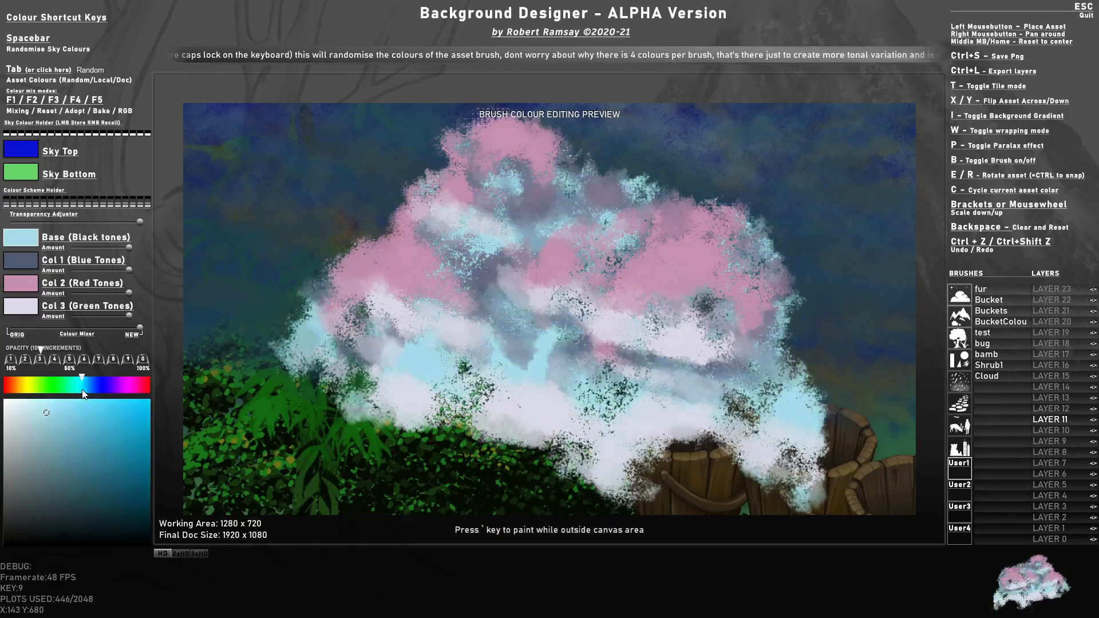
Apply the pale light blue to all four Cloud brush colours and reduce the transparency slider and Base amount to their minimum
ctrl+click(22, 237)
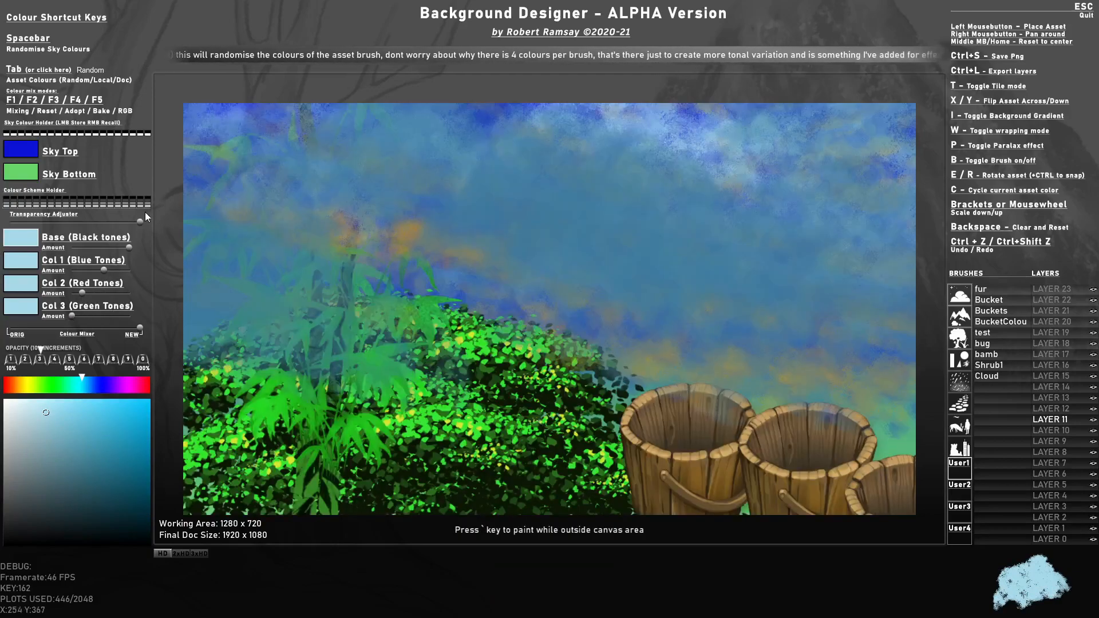
drag(140, 221, 111, 222)
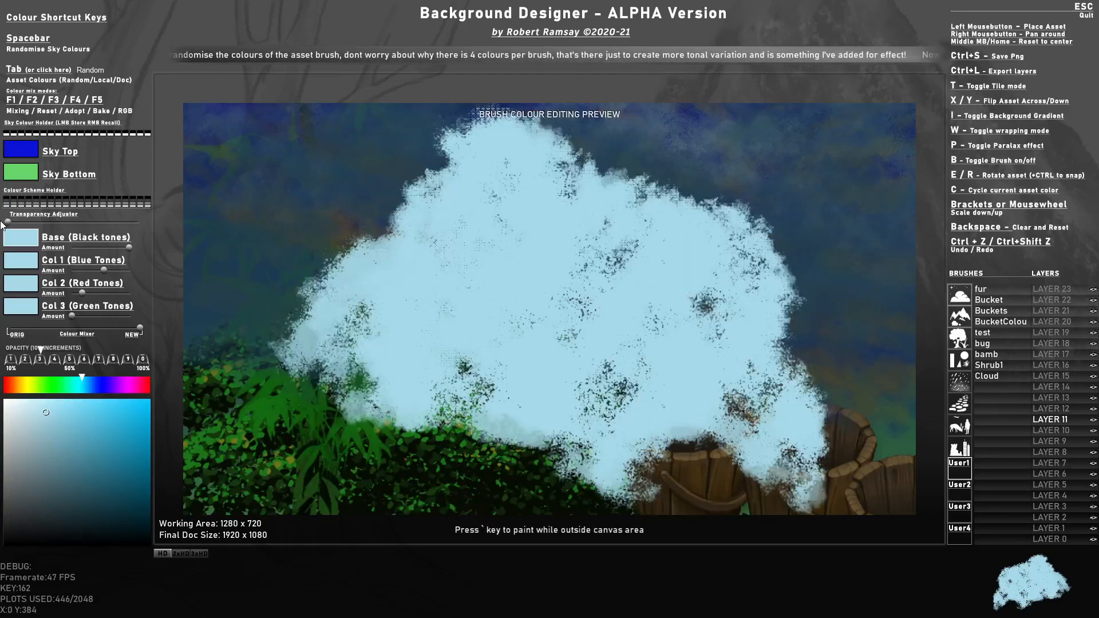
drag(129, 246, 72, 247)
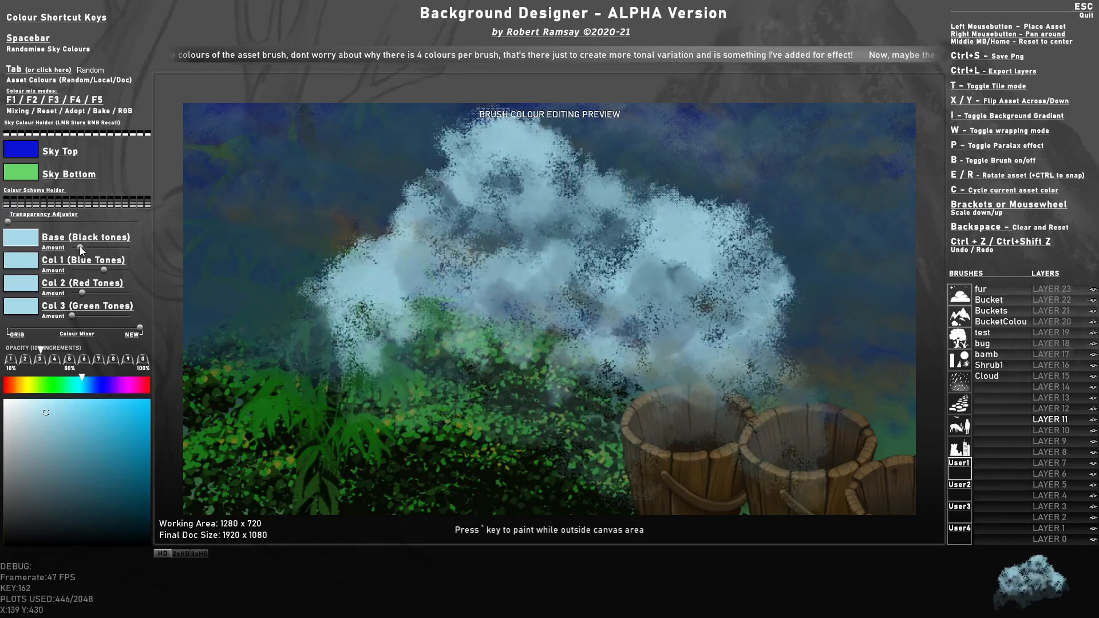
Adjust the Col 1 and Col 2 amounts of the Cloud brush and set Col 1 to a bright saturated blue
mouse_move(91, 293)
mouse_down()
mouse_move(113, 293)
mouse_move(74, 293)
mouse_move(93, 267)
mouse_up()
drag(86, 388, 91, 388)
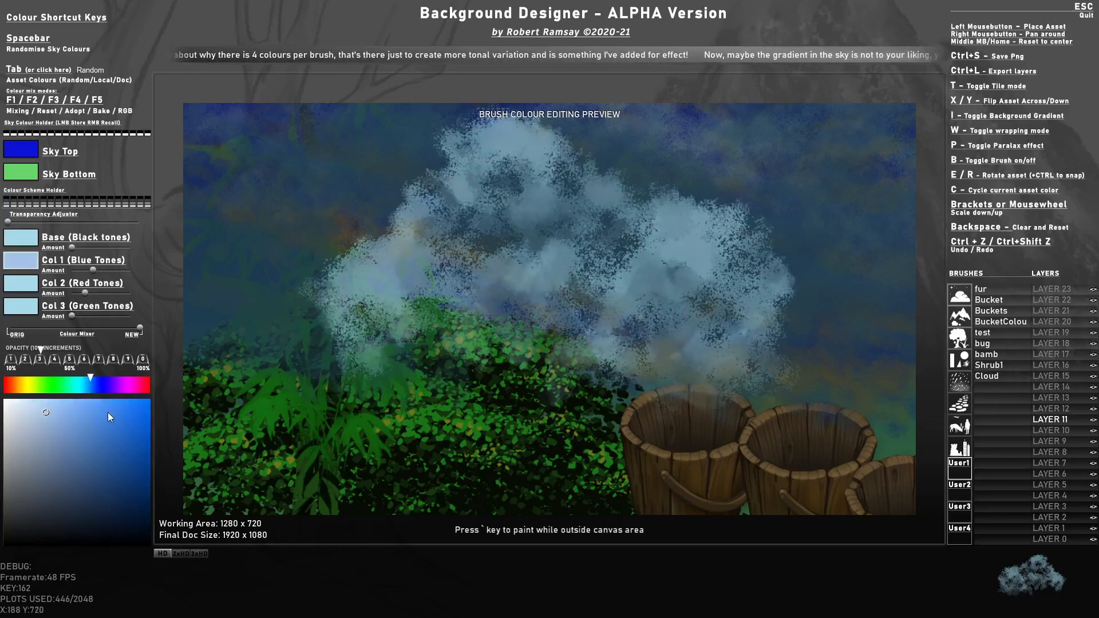
click(127, 411)
Paint translucent blue cloud over the central sky, then flip and enlarge the brush to scale 1.80 and continue towards the bamboo
mouse_move(603, 198)
mouse_down()
mouse_move(616, 241)
mouse_move(753, 172)
mouse_move(684, 135)
mouse_move(213, 182)
mouse_move(544, 271)
mouse_move(830, 384)
mouse_move(687, 347)
mouse_up()
key(x)
scroll(715, 265, up, 8)
scroll(747, 252, up, 4)
drag(746, 243, 335, 320)
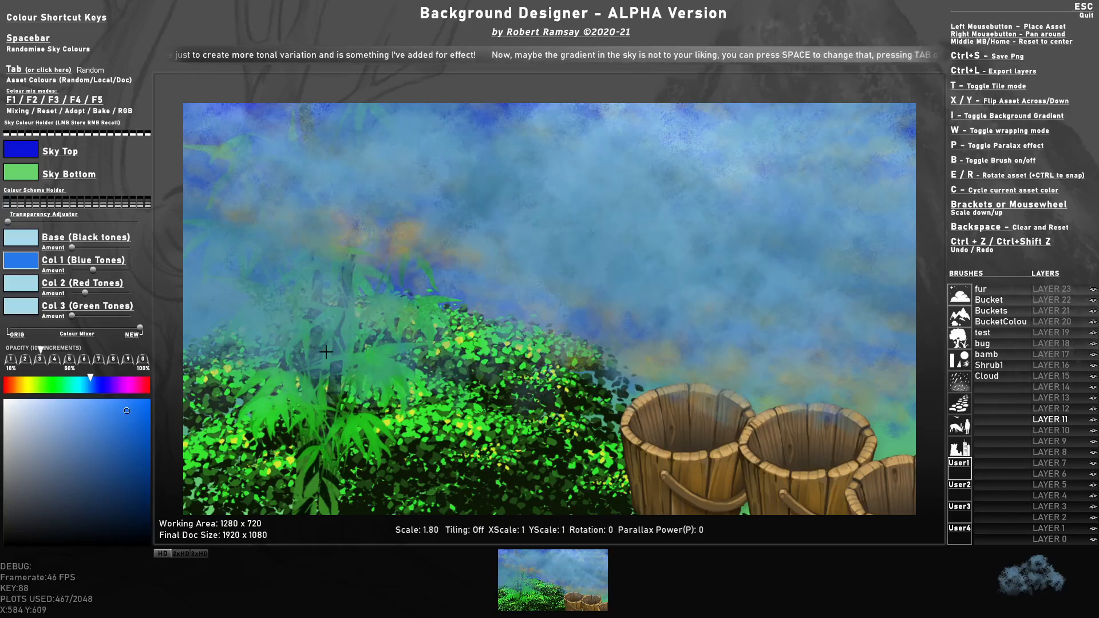
Undo the last haze stamps over the bamboo and stamp cloud above the buckets at scale 1.65
scroll(660, 348, down, 3)
key(ctrl+z)
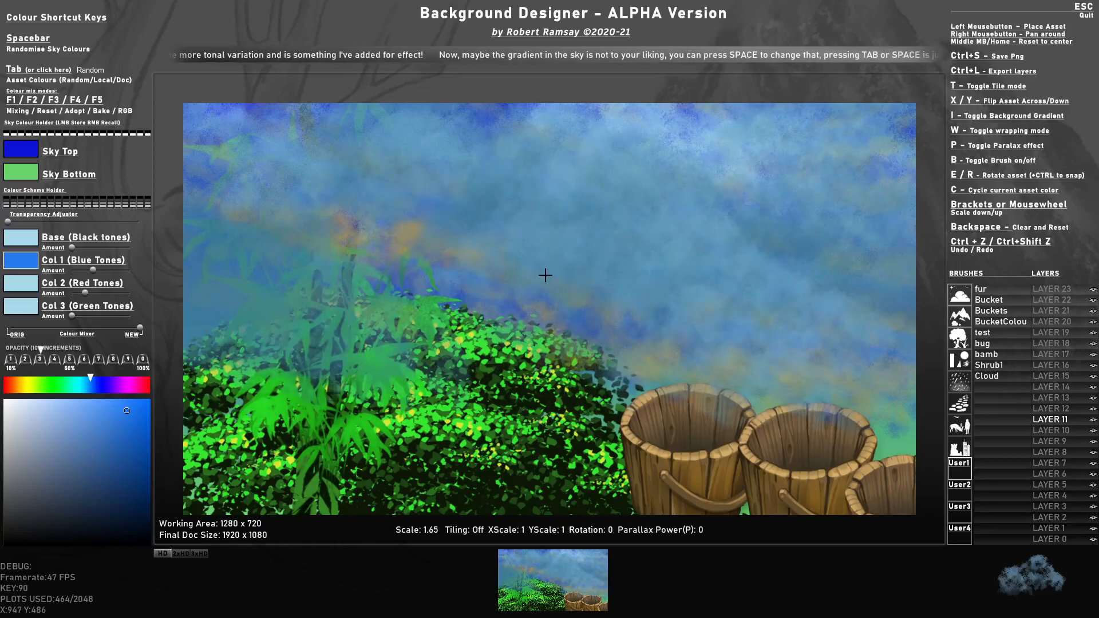
click(744, 389)
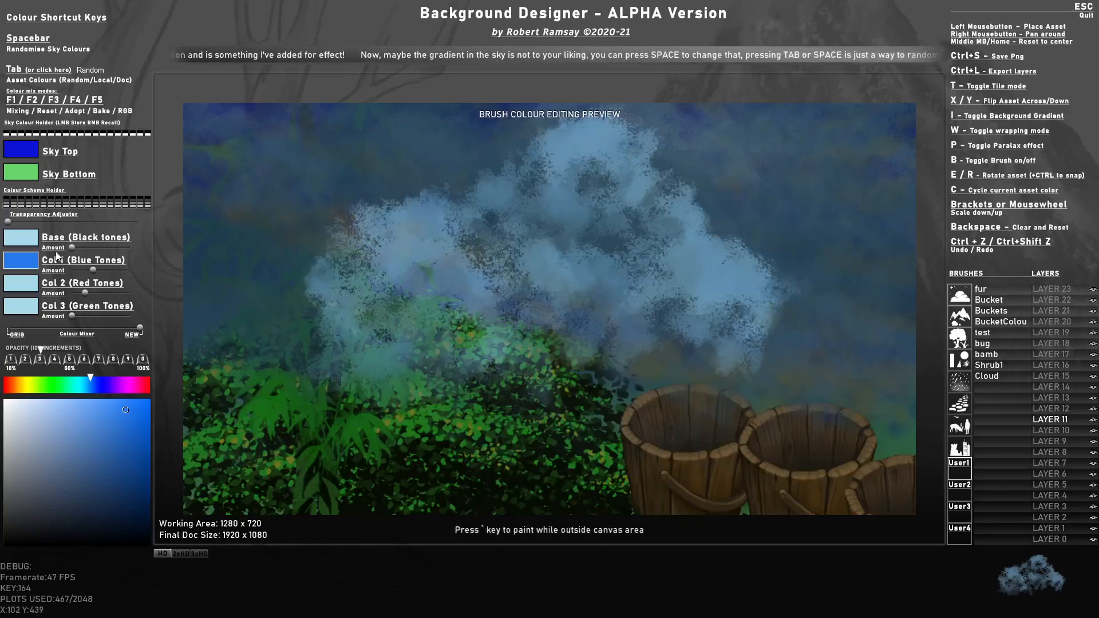
Sample the muted blue of the sky above the buckets as Base, lower the Col 1 amount and reduce Col 2 to its minimum
click(10, 241)
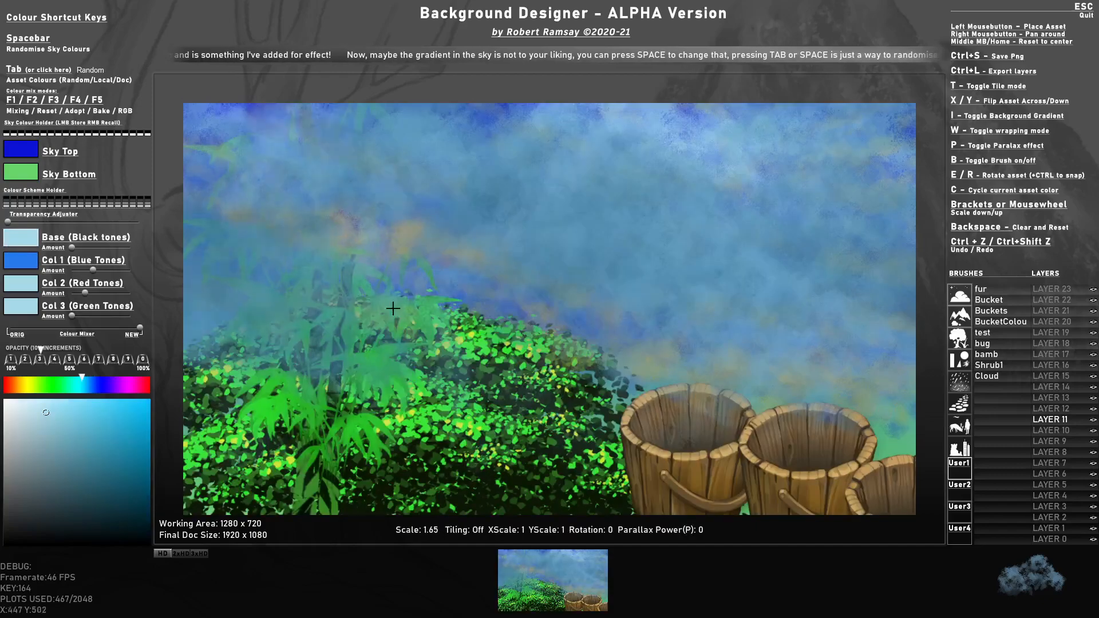
alt+click(625, 335)
click(91, 294)
click(80, 269)
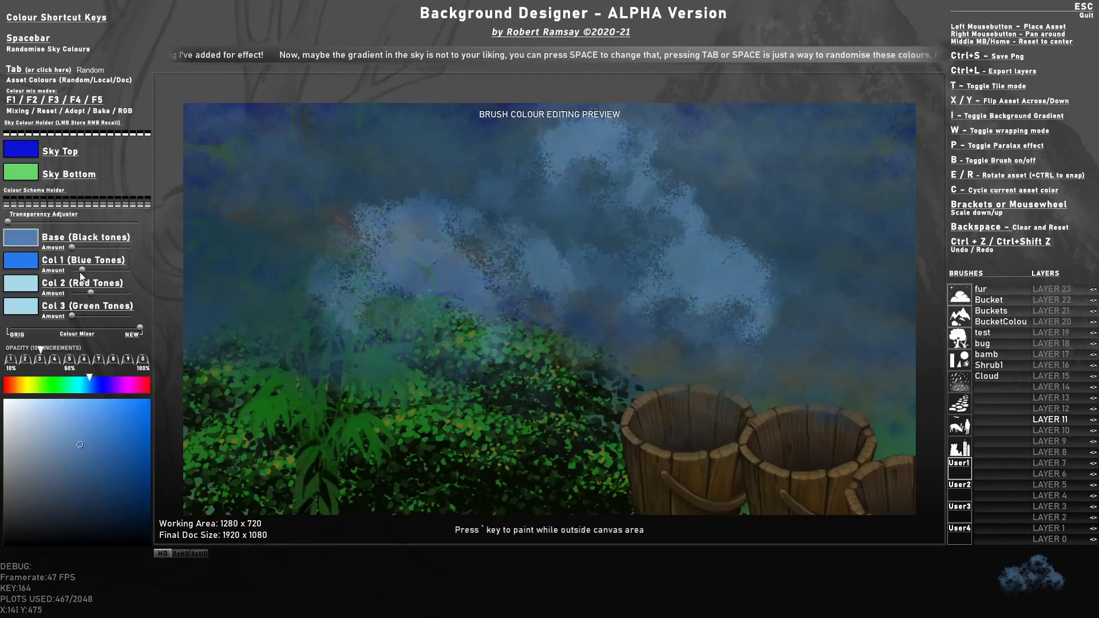
click(71, 294)
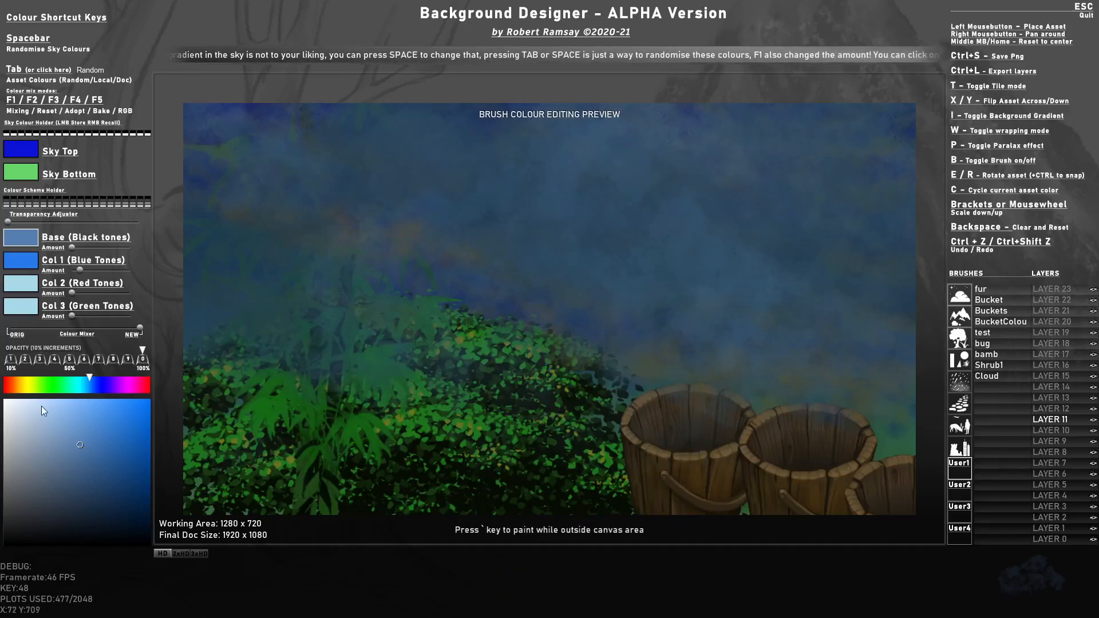
Set the Cloud brush's Base colour to near-white and stamp faint smaller clouds in the sky above the buckets
click(10, 406)
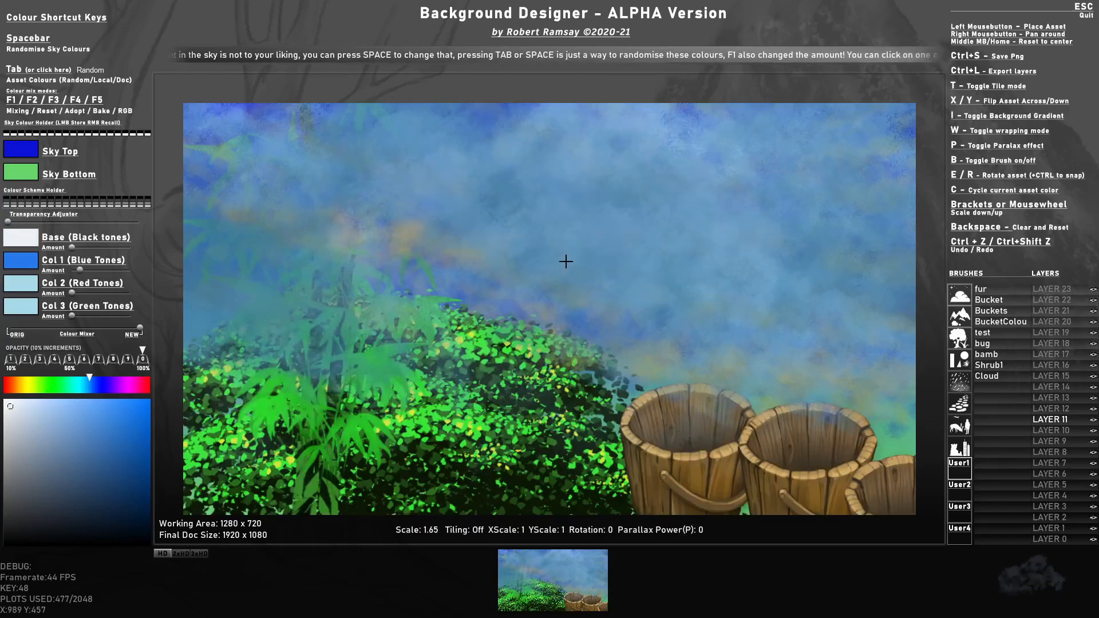
scroll(704, 351, down, 2)
click(704, 351)
scroll(620, 328, down, 4)
click(624, 324)
scroll(686, 400, down, 10)
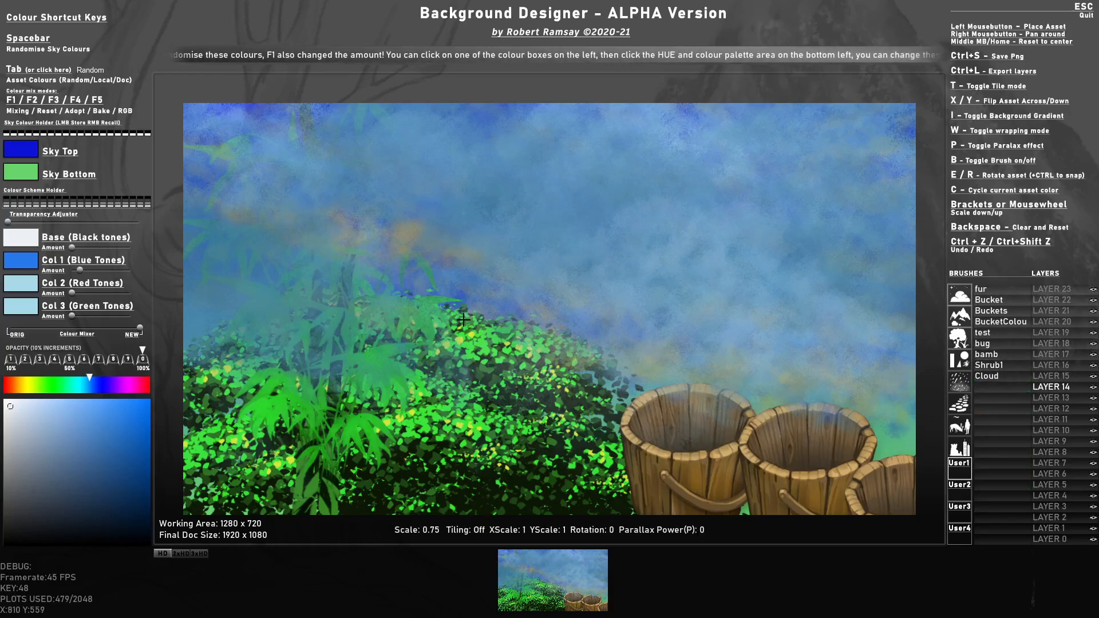
Enlarge the bamboo brush to about scale 1.65, recolour it with document-based random colours and set Base to dark navy
key(Tab)
scroll(469, 319, up, 7)
key(Tab)
key(Tab)
scroll(475, 317, up, 2)
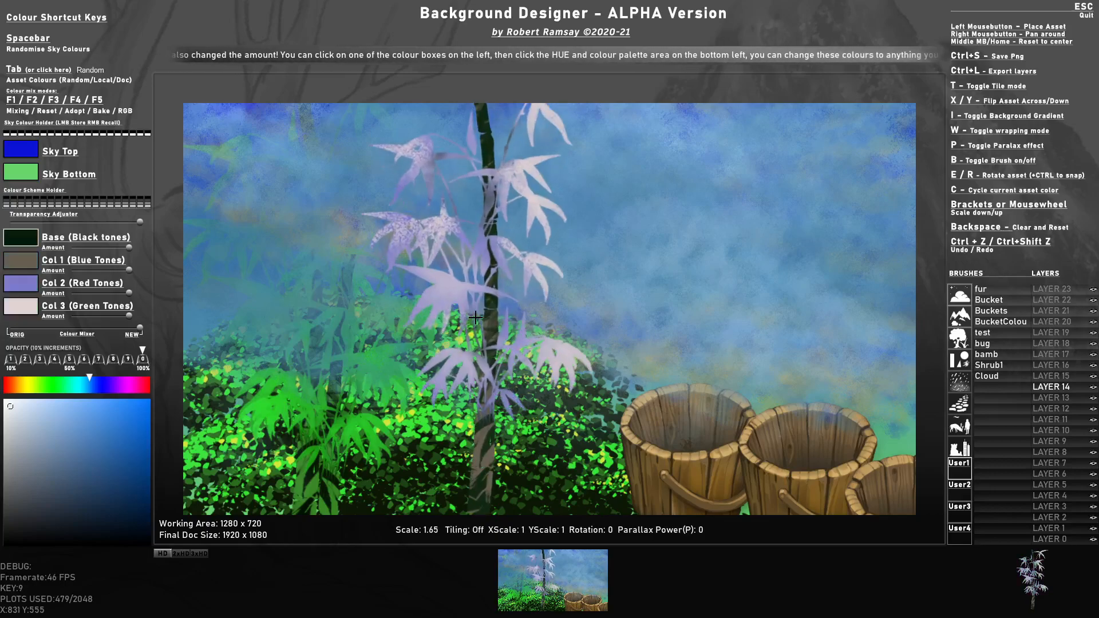
key(Tab)
key(Tab)
scroll(476, 318, up, 1)
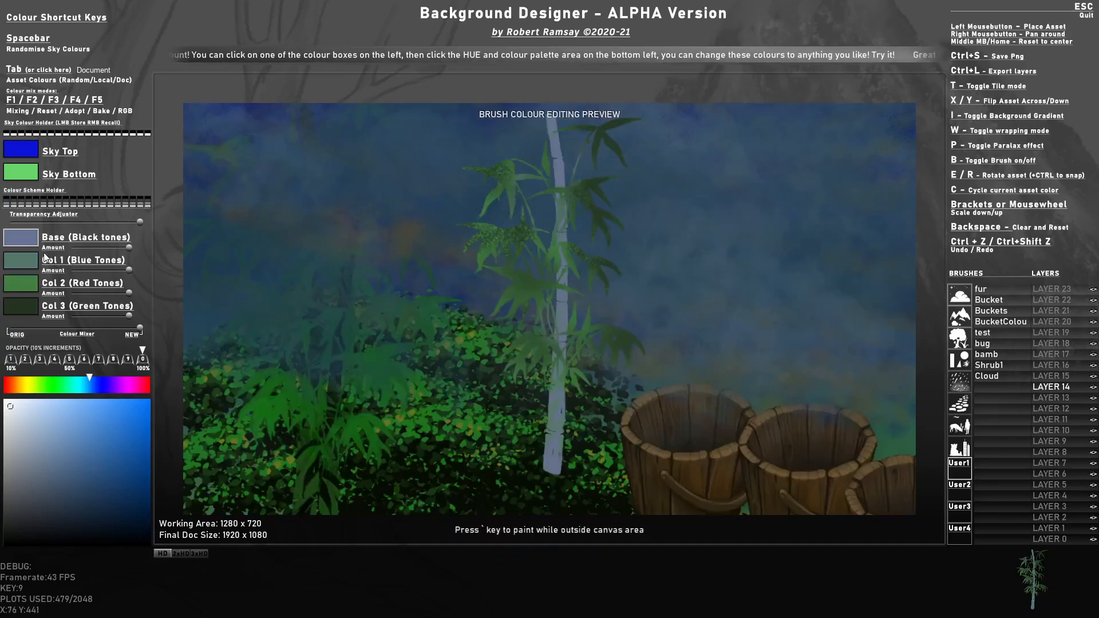
click(18, 242)
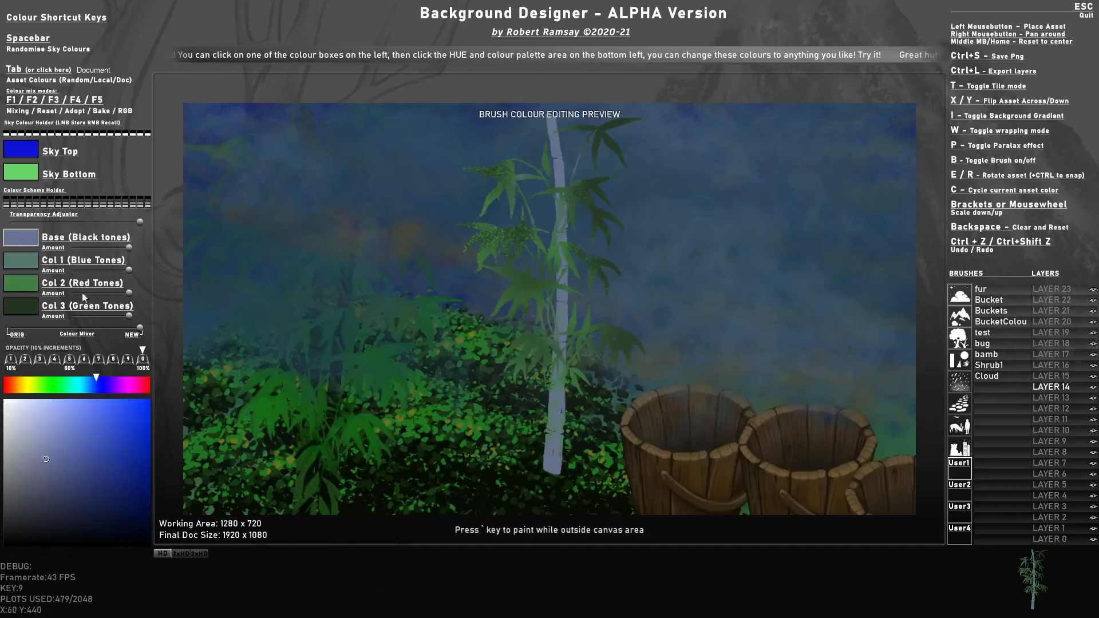
click(95, 519)
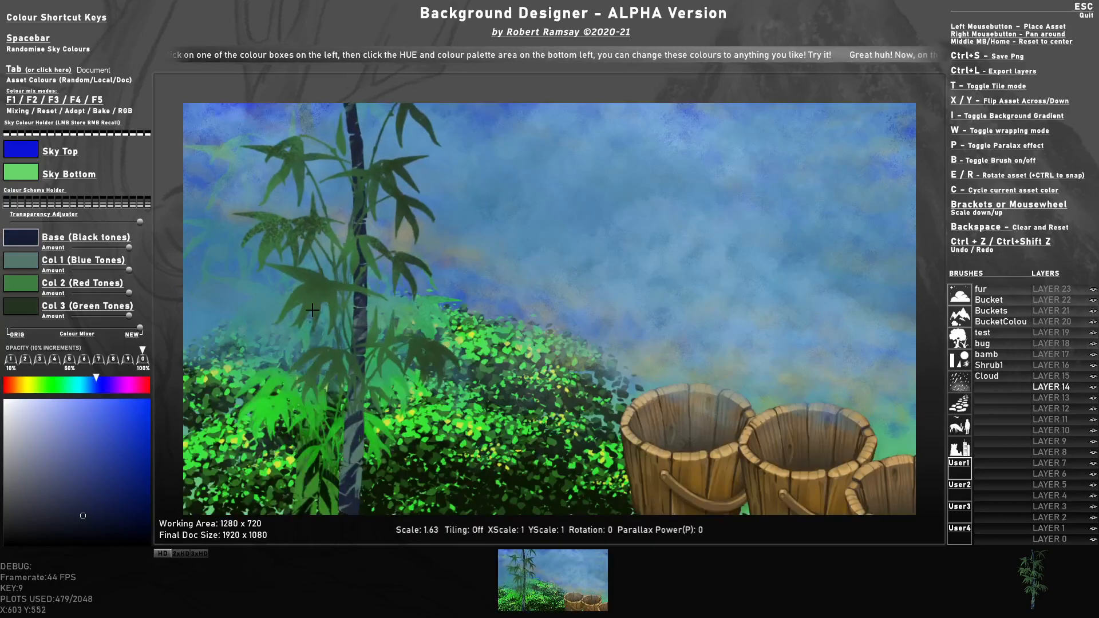
Stamp large dark bamboo over the faded bamboo on layer 14, mirroring copies and extending one to the upper edge at scale 0.98
scroll(322, 305, down, 5)
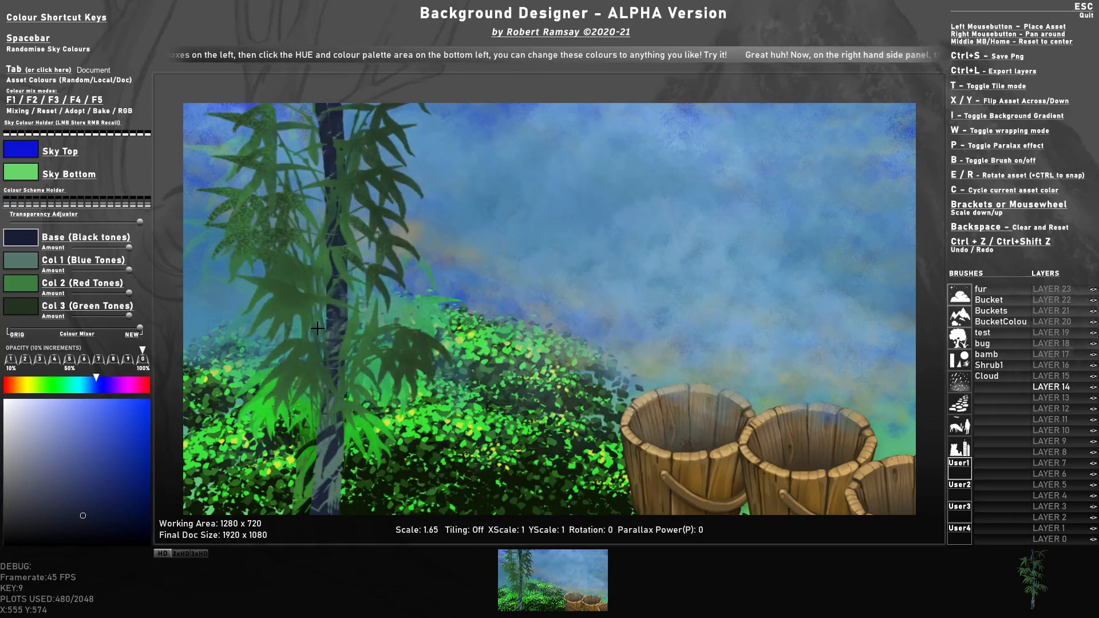
key(x)
click(267, 405)
scroll(247, 245, down, 18)
key(x)
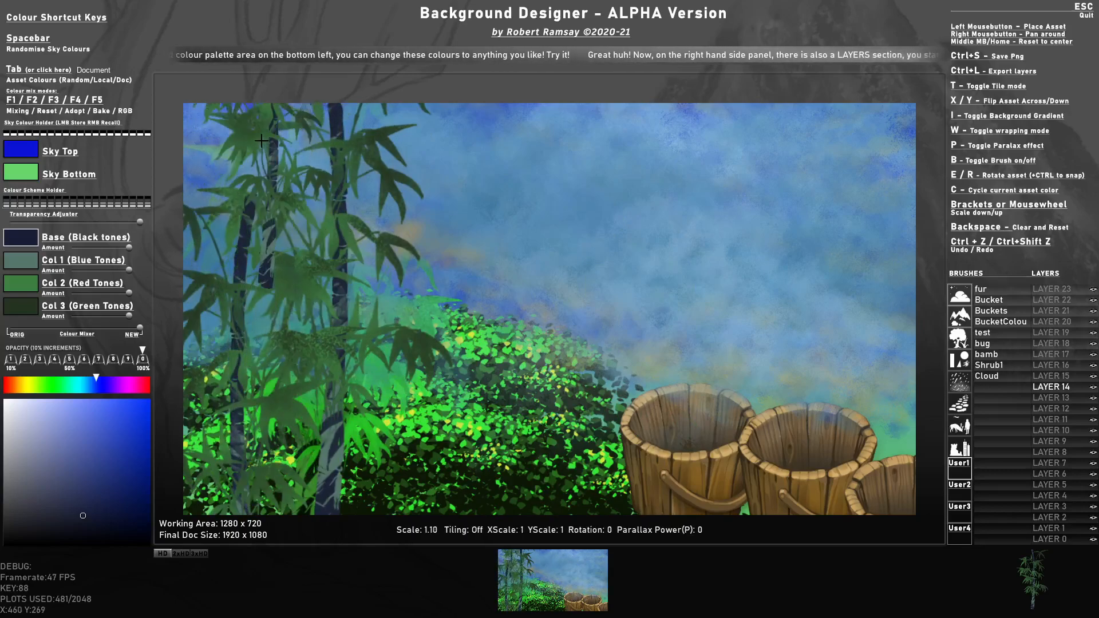
scroll(246, 104, down, 4)
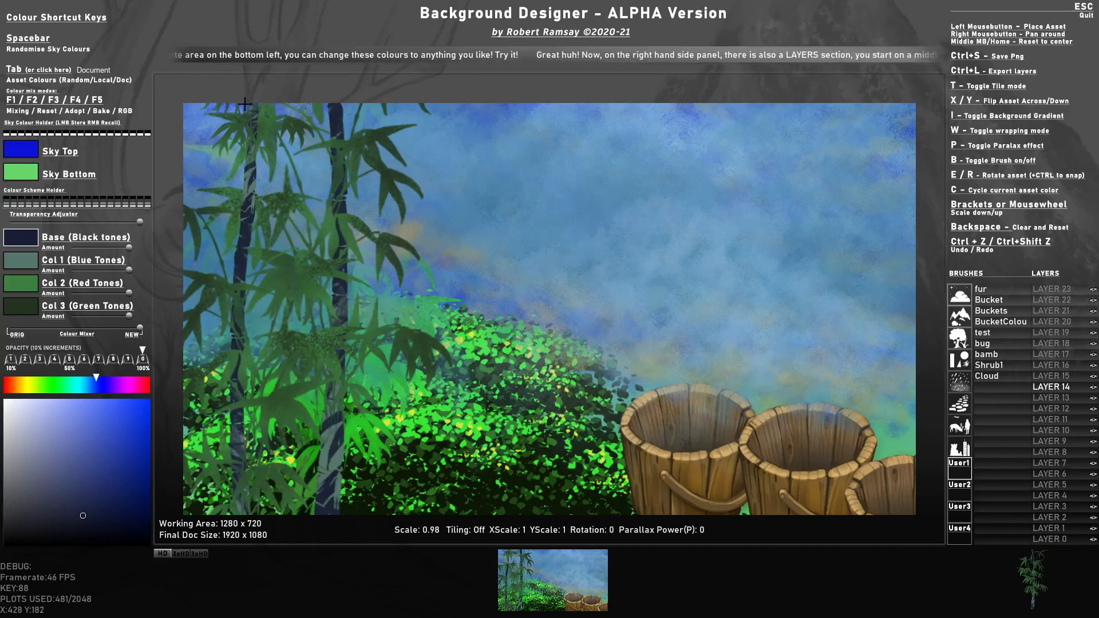
click(245, 104)
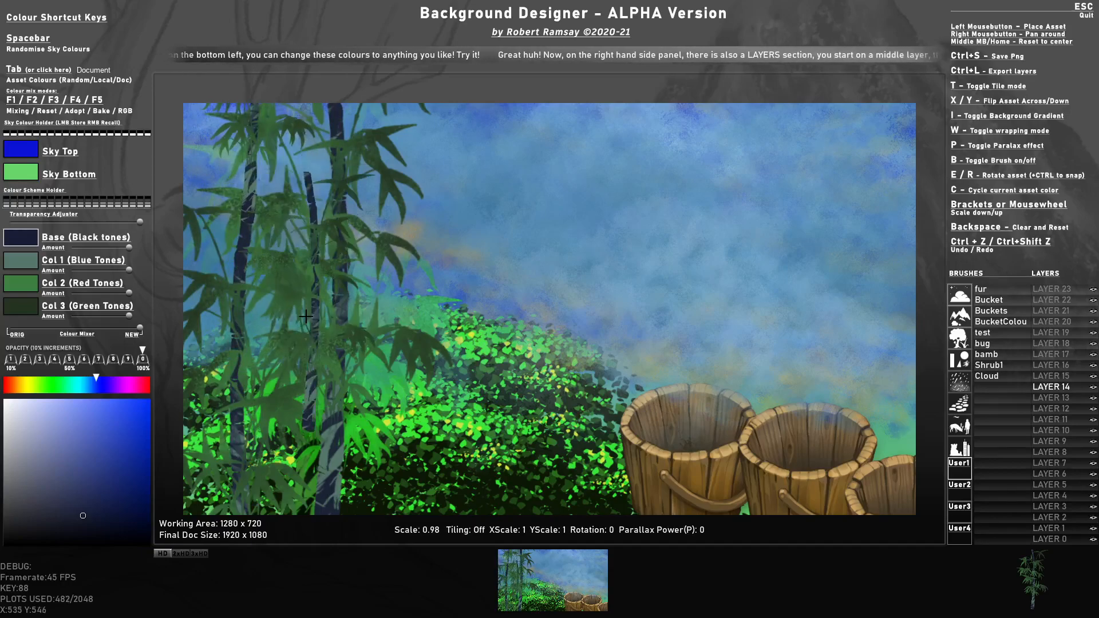
Stamp a slanted bamboo stalk between the tall ones and extend it to the upper edge with a smaller, rotated piece
key(r)
scroll(268, 329, up, 2)
click(272, 321)
scroll(533, 359, down, 5)
scroll(534, 359, down, 8)
key(e)
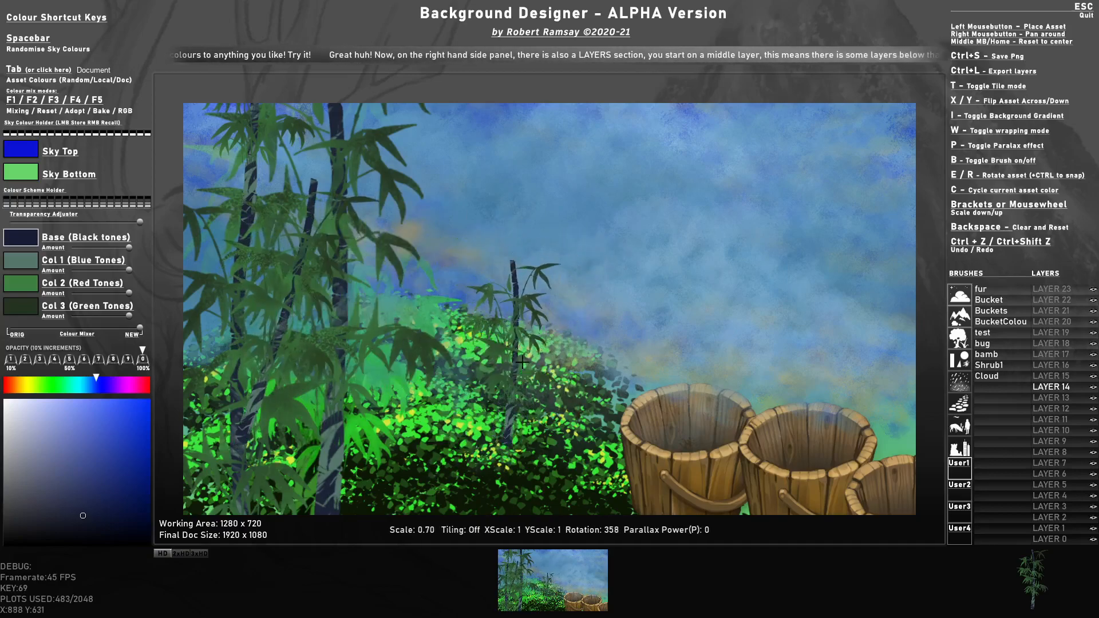
key(e)
scroll(305, 139, down, 6)
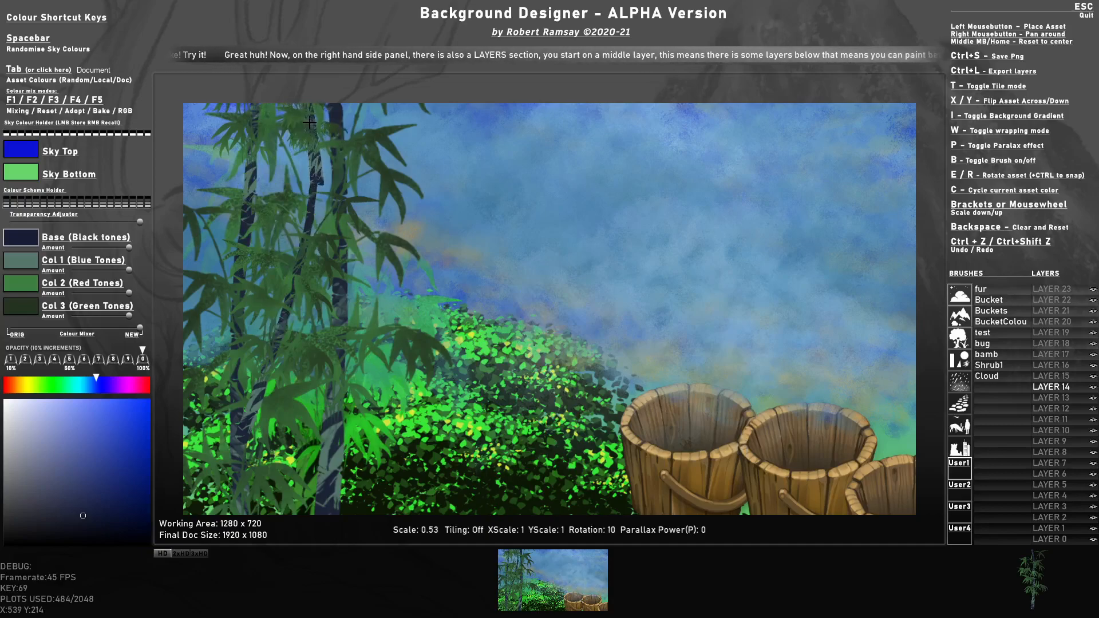
key(r)
key(x)
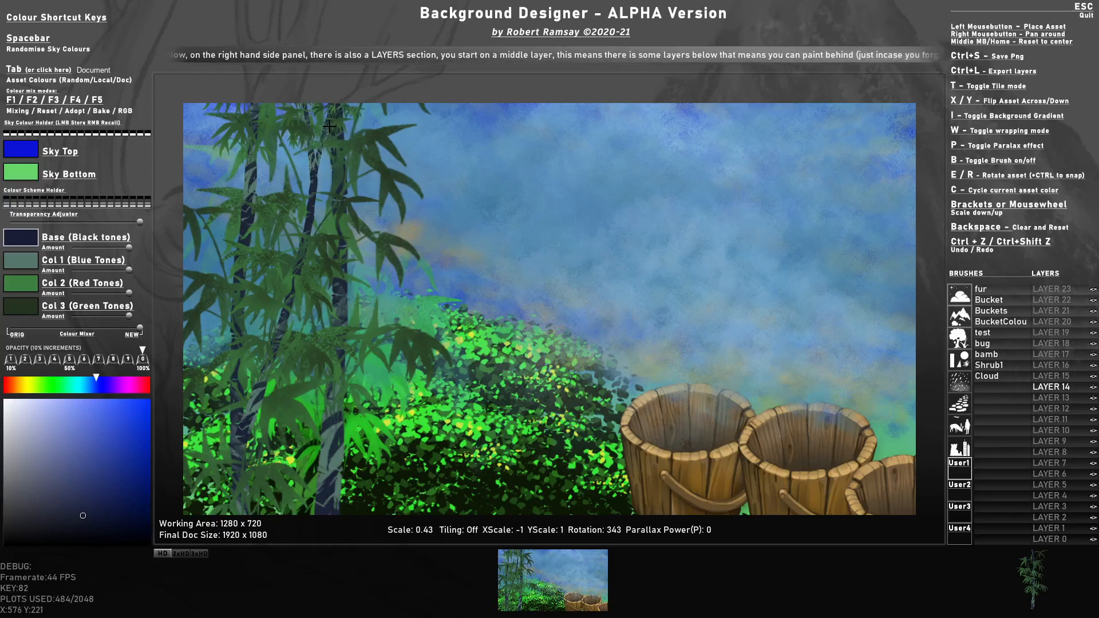
Switch to the Shrub1 brush, enlarge it to scale 1.28 and randomise its colours
click(1002, 376)
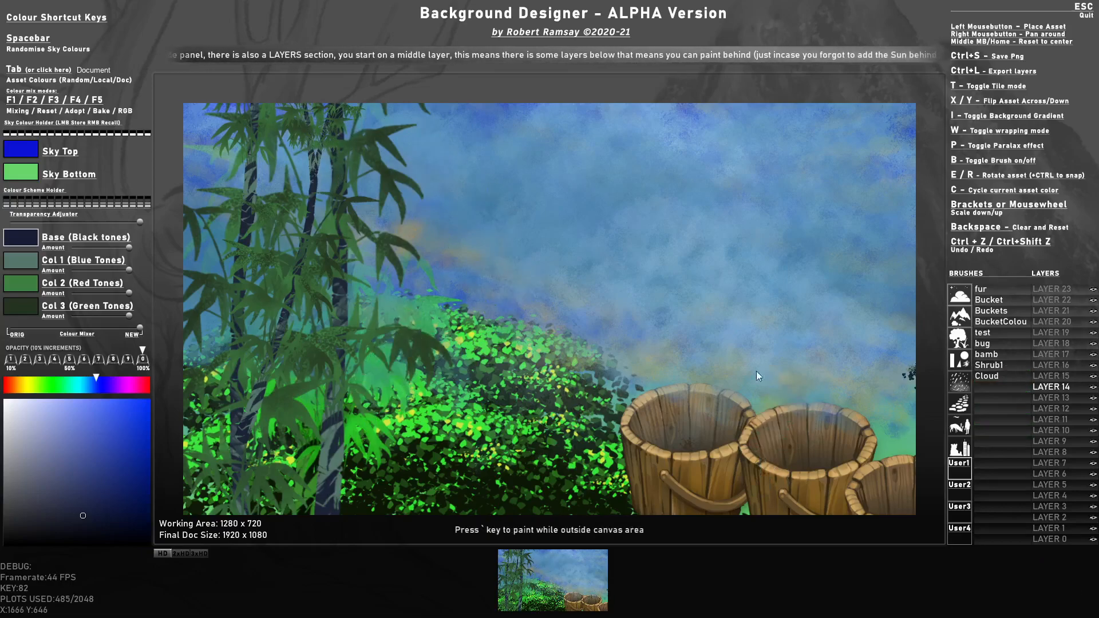
scroll(652, 370, up, 10)
key(Tab)
key(Tab)
key(Tab)
key(Tab)
scroll(698, 241, up, 2)
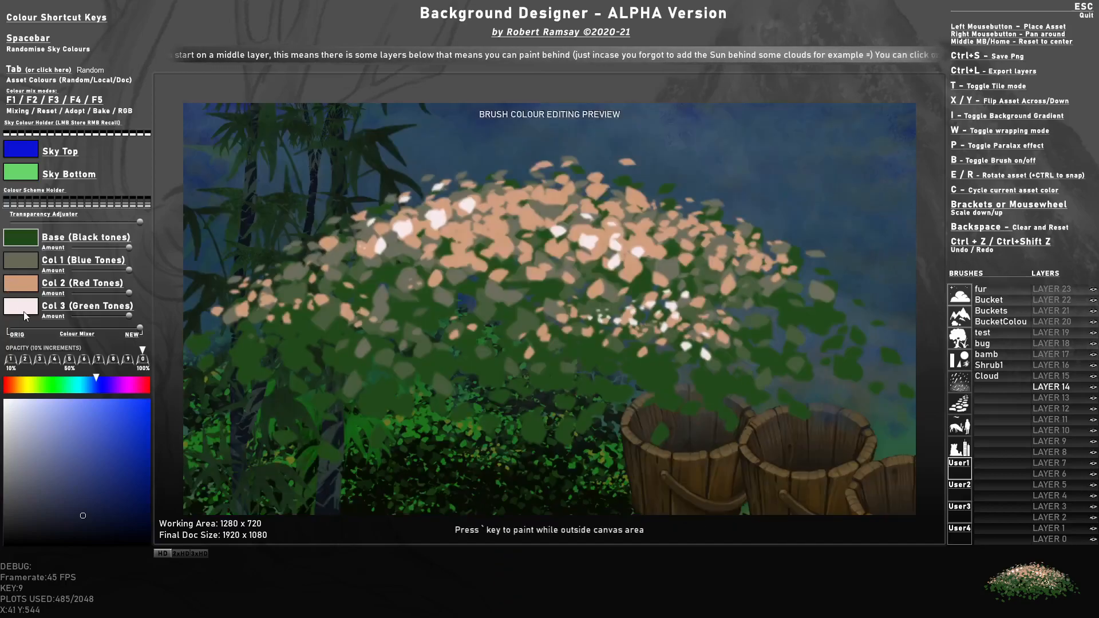
Set the shrub brush's Col 3 to a bright orange-red
click(23, 311)
drag(19, 383, 8, 384)
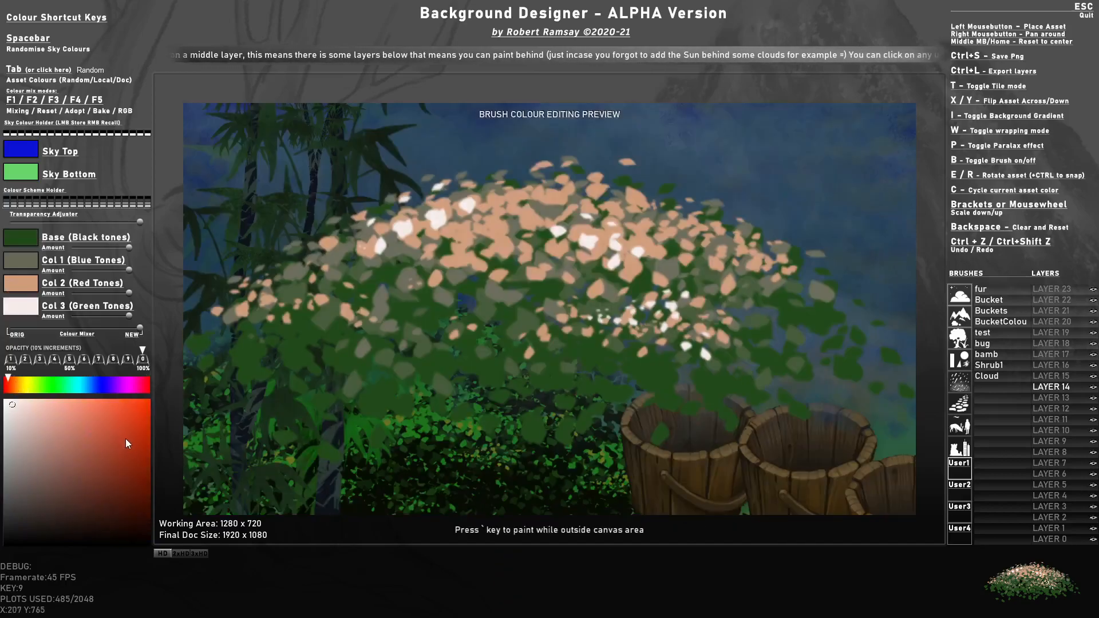
click(136, 409)
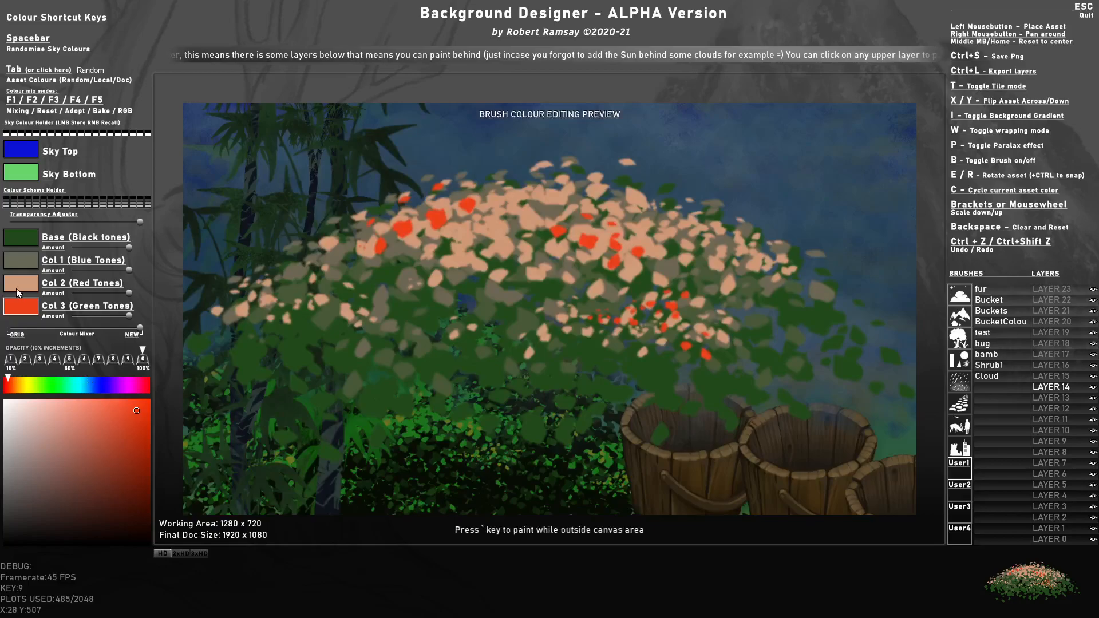
Sample bright greens from the existing hillside foliage for the shrub brush's Col 2 and Col 1
click(20, 286)
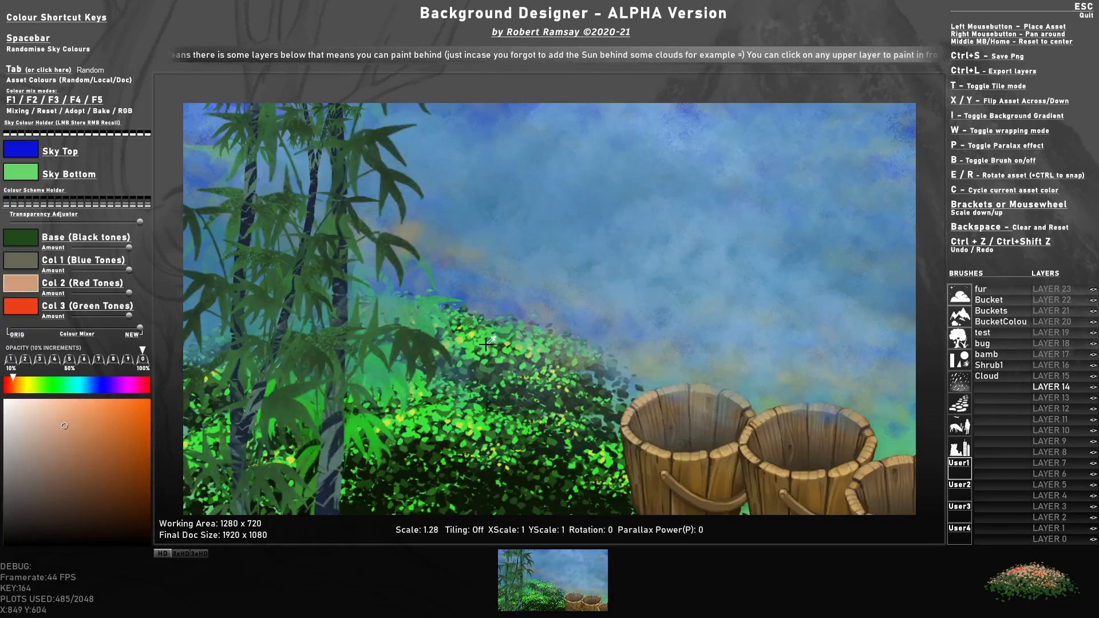
alt+click(486, 346)
click(22, 261)
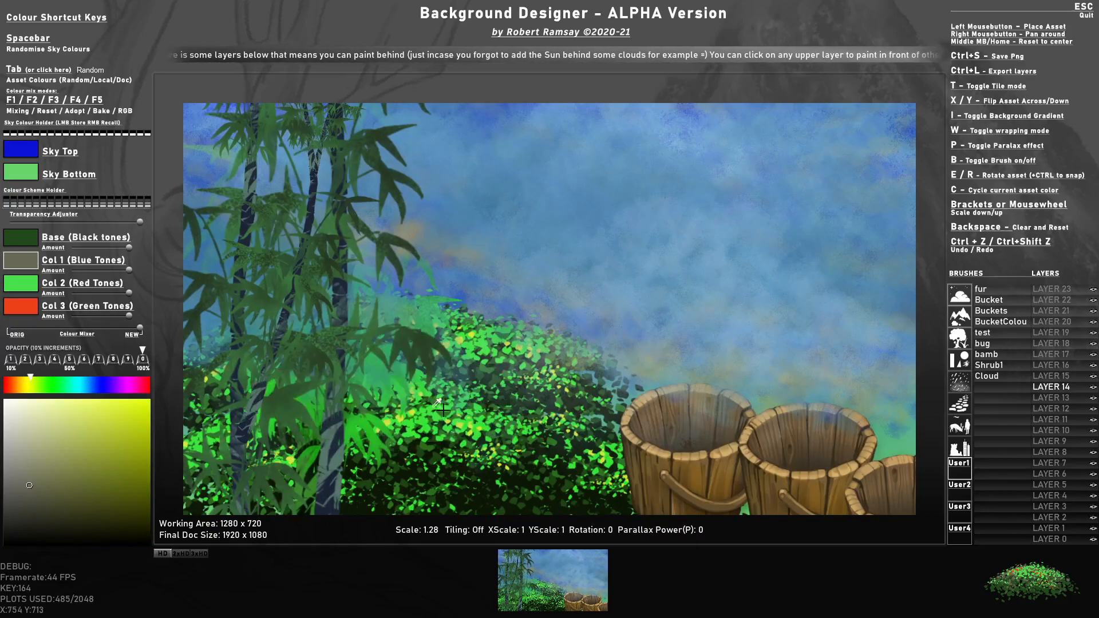
alt+click(453, 439)
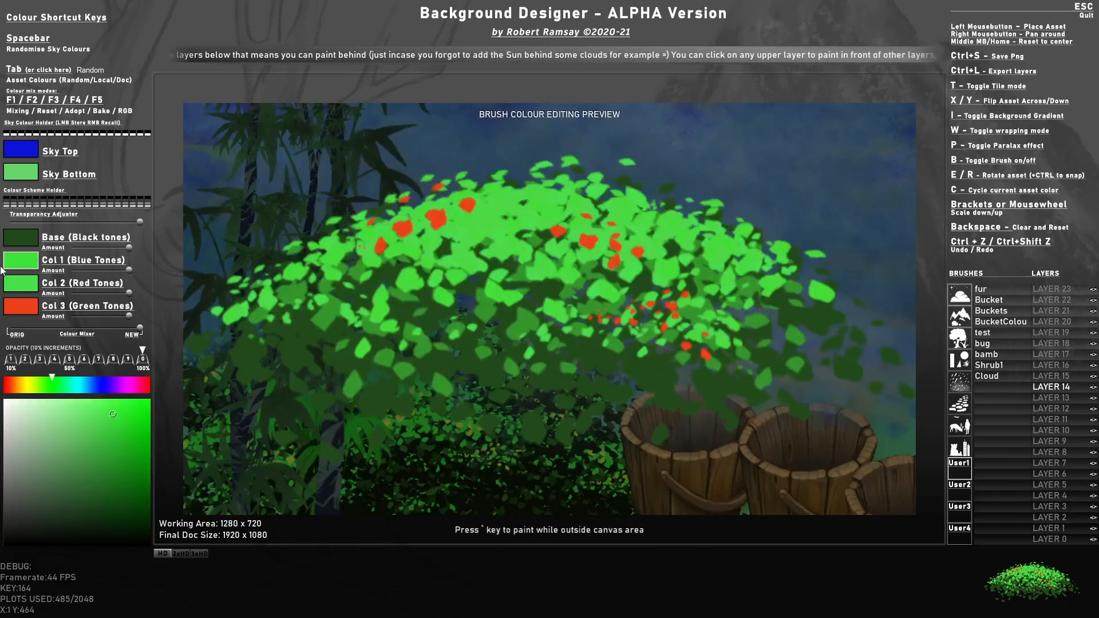
Set the shrub brush's Base colour to dark blue and Col 1 to a medium teal green
click(87, 383)
click(123, 490)
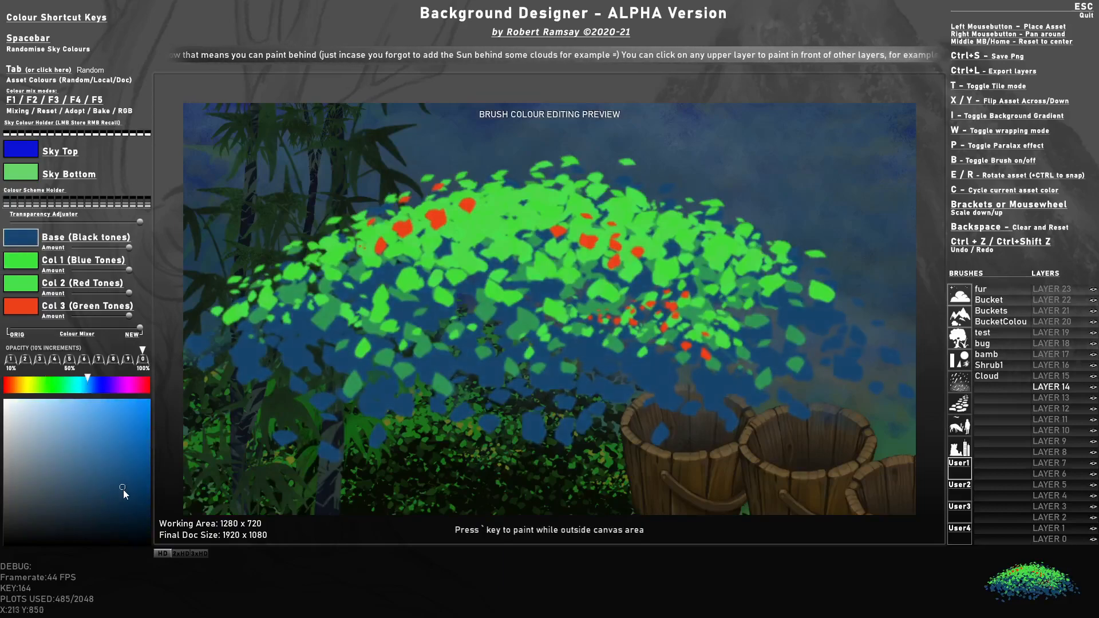
click(6, 252)
click(84, 382)
click(124, 457)
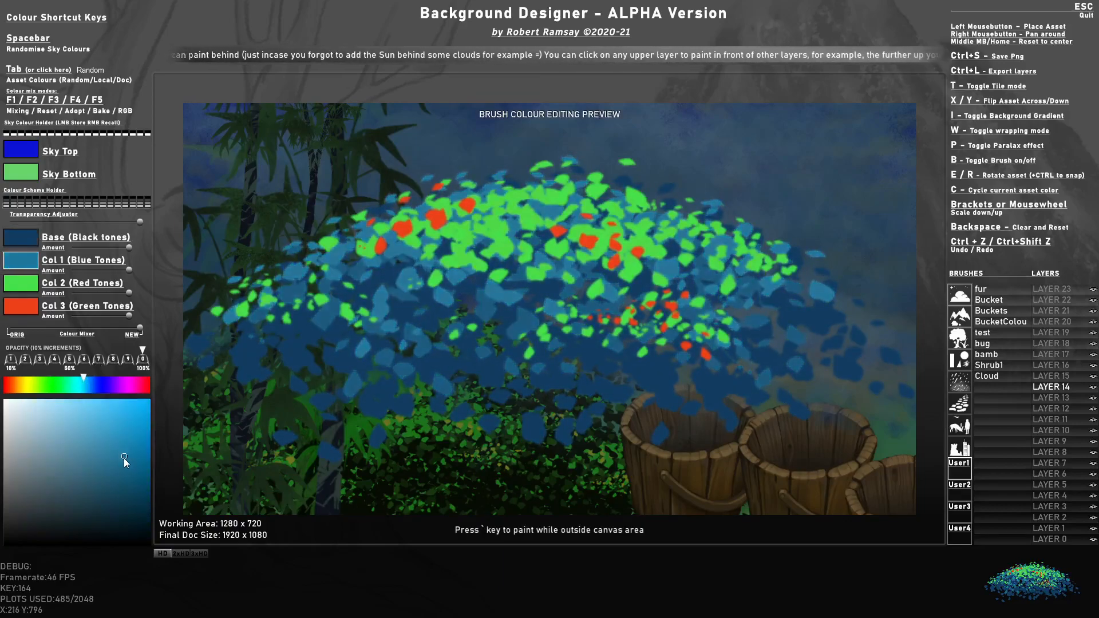
drag(83, 383, 64, 382)
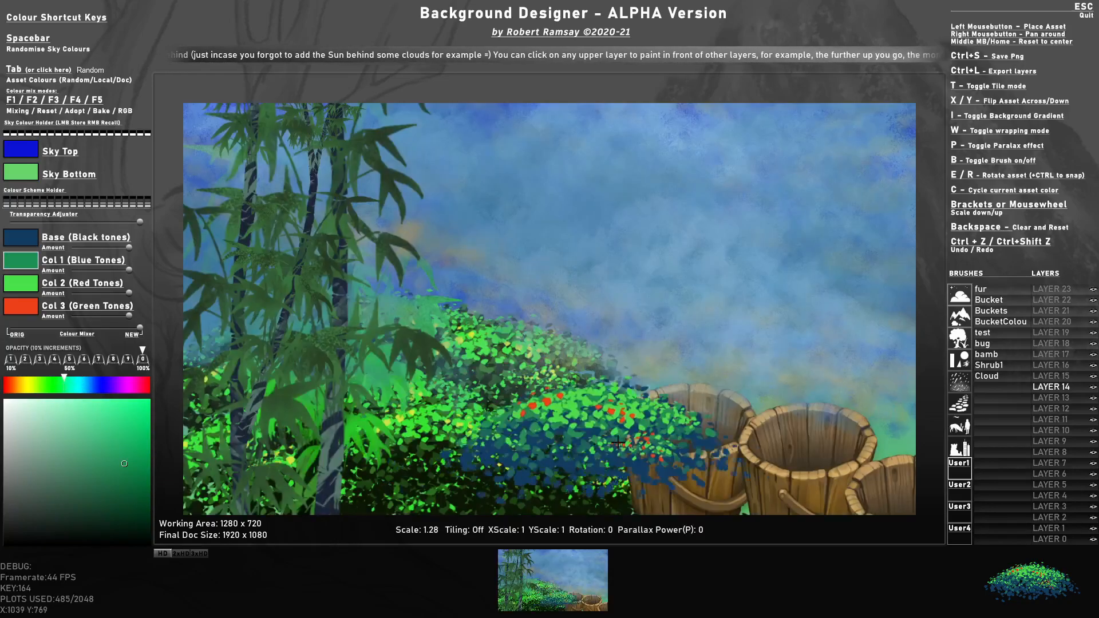
Stamp two recoloured shrubs at scale 1.28 along the canvas's lower edge, in front of the hillside and the buckets
click(590, 504)
scroll(589, 505, up, 3)
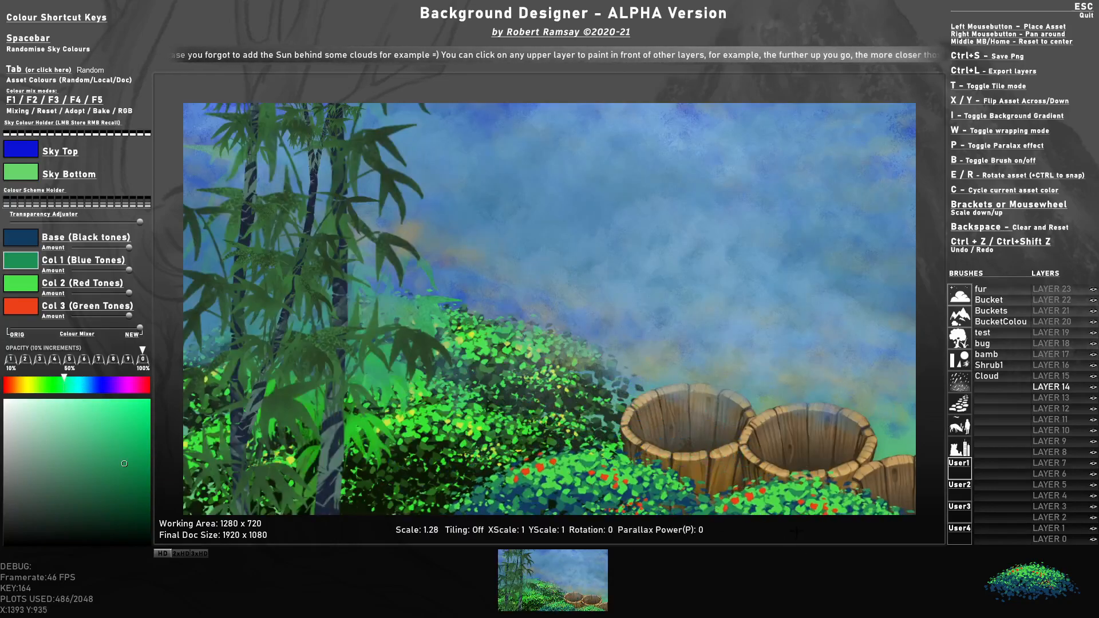
click(792, 531)
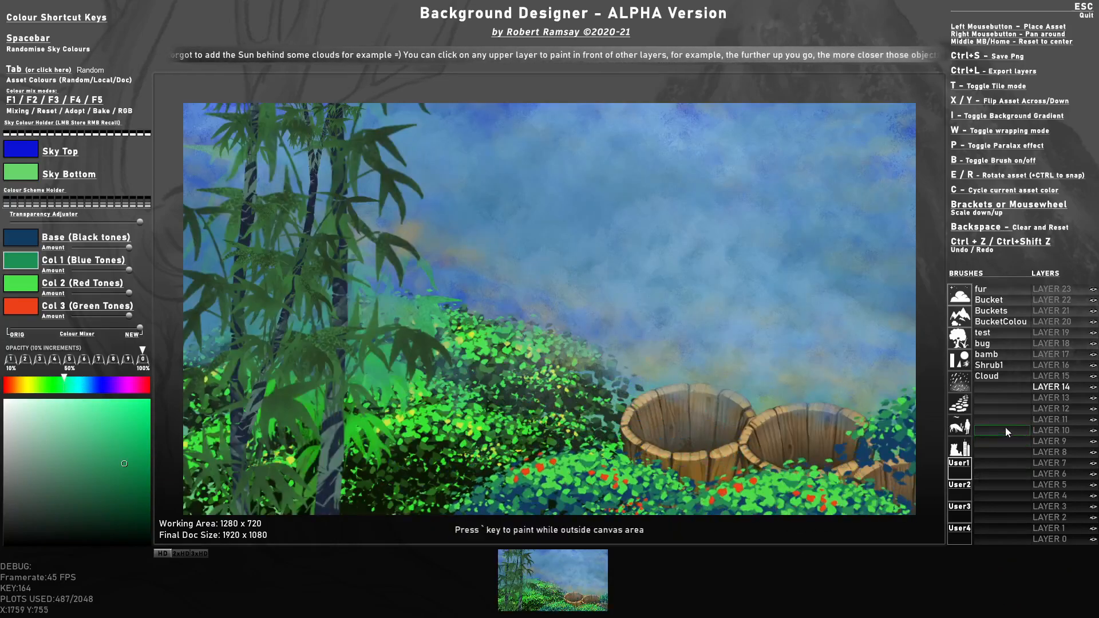
Stamp one foliage4 fern at scale 0.85 and rotation 11 in front of the hillside, between the bamboo and the buckets
click(959, 317)
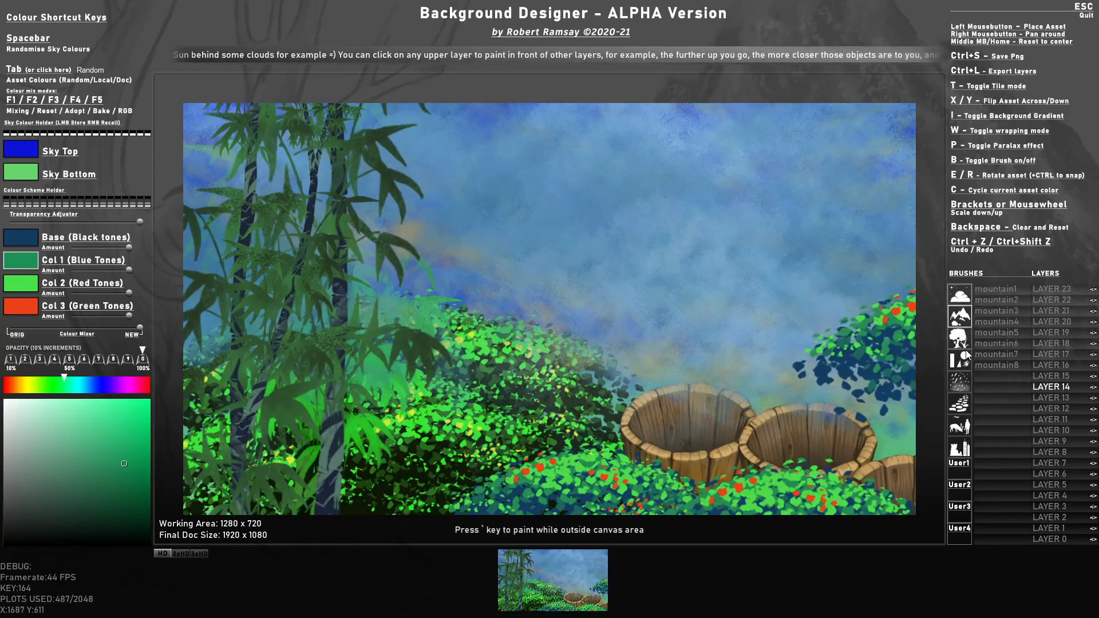
click(964, 340)
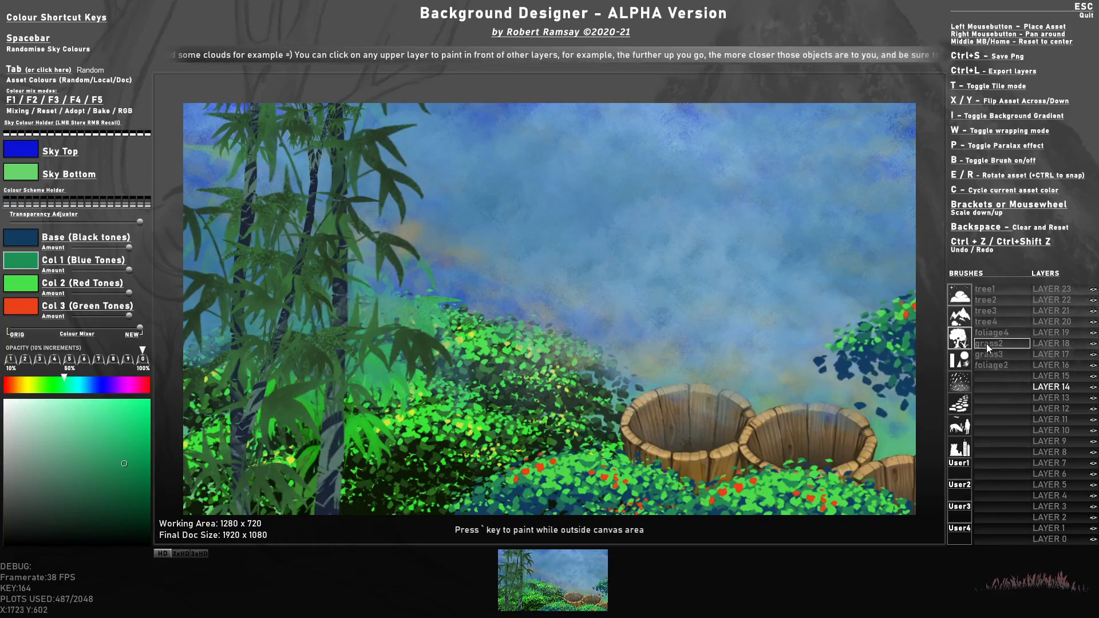
click(987, 336)
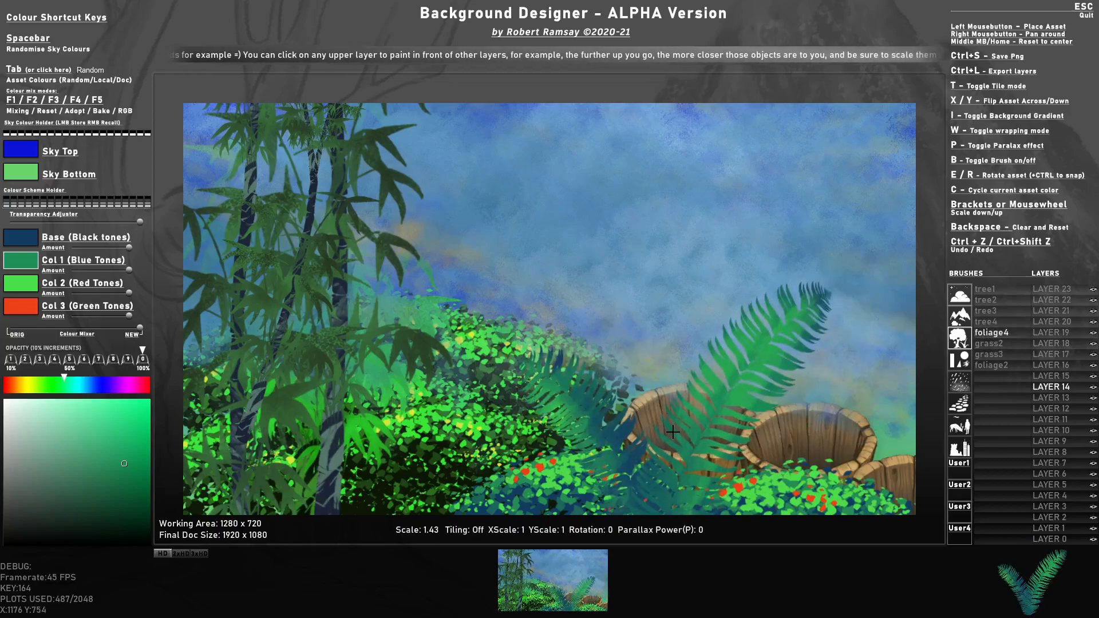
scroll(465, 472, down, 3)
key(e)
scroll(456, 475, down, 2)
click(455, 475)
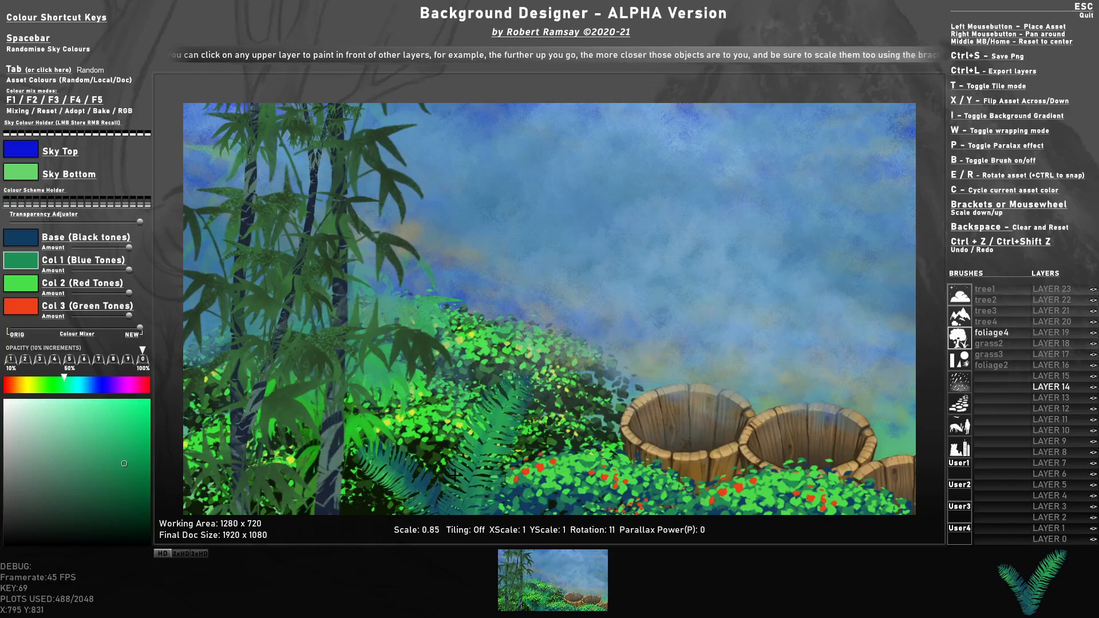
Clear the canvas for a new scene, with the SlabPatio brush loaded on Layer 8 and scaled to 1.40
click(997, 366)
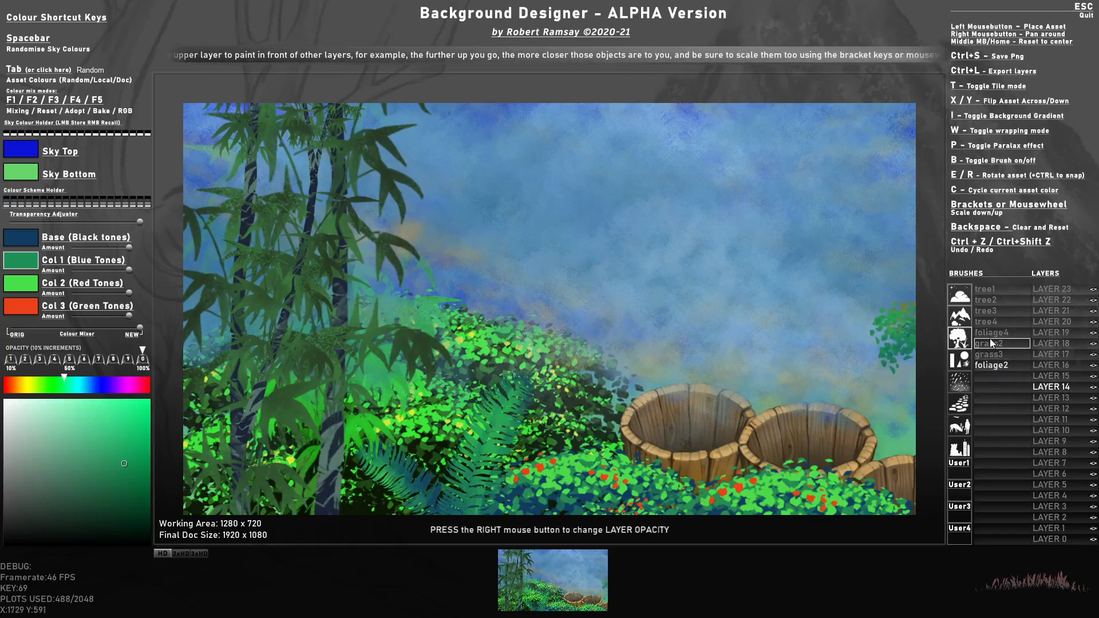
click(964, 430)
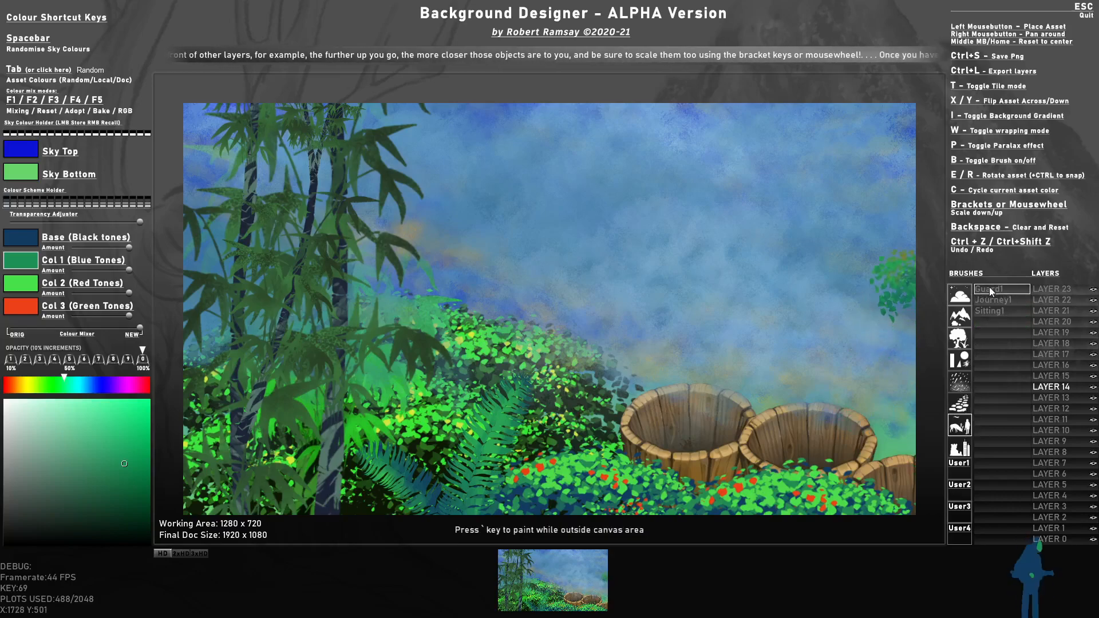
click(960, 448)
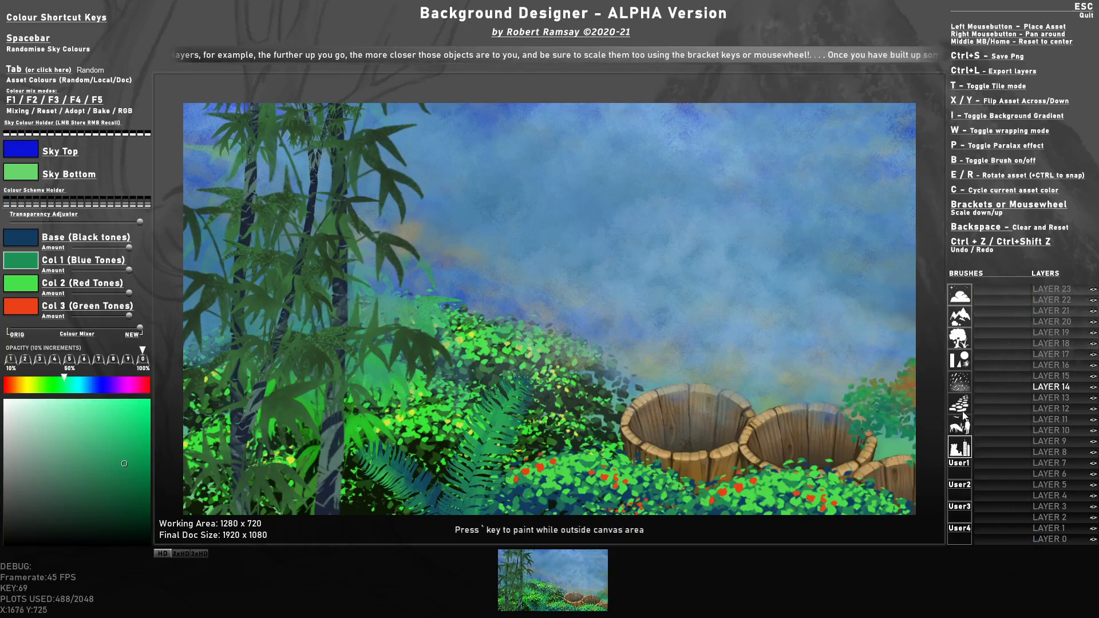
click(998, 361)
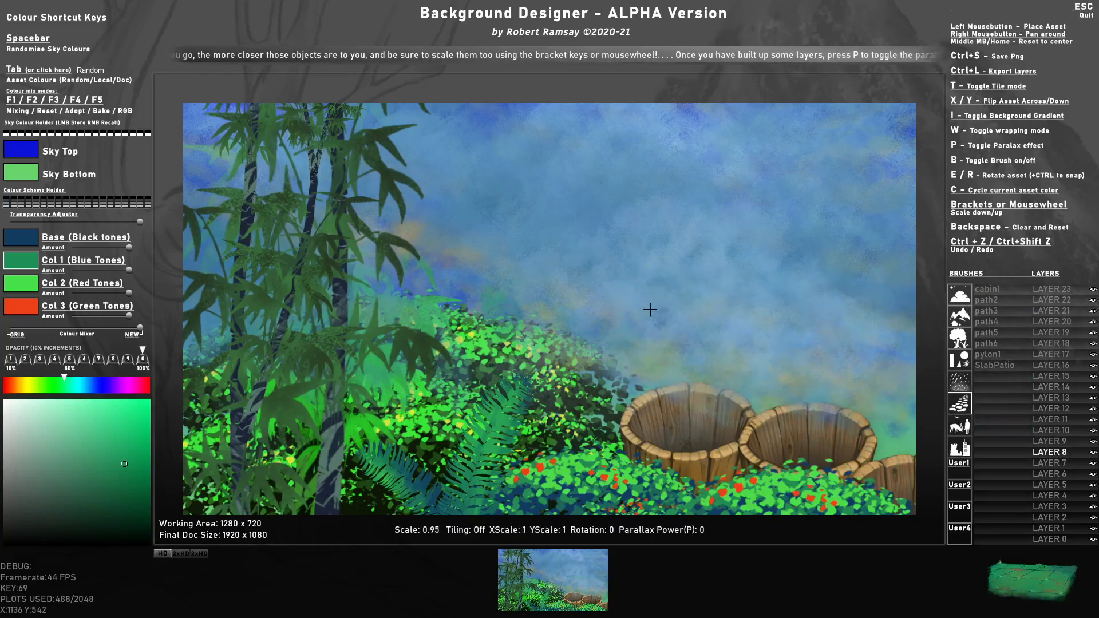
key(BackSpace)
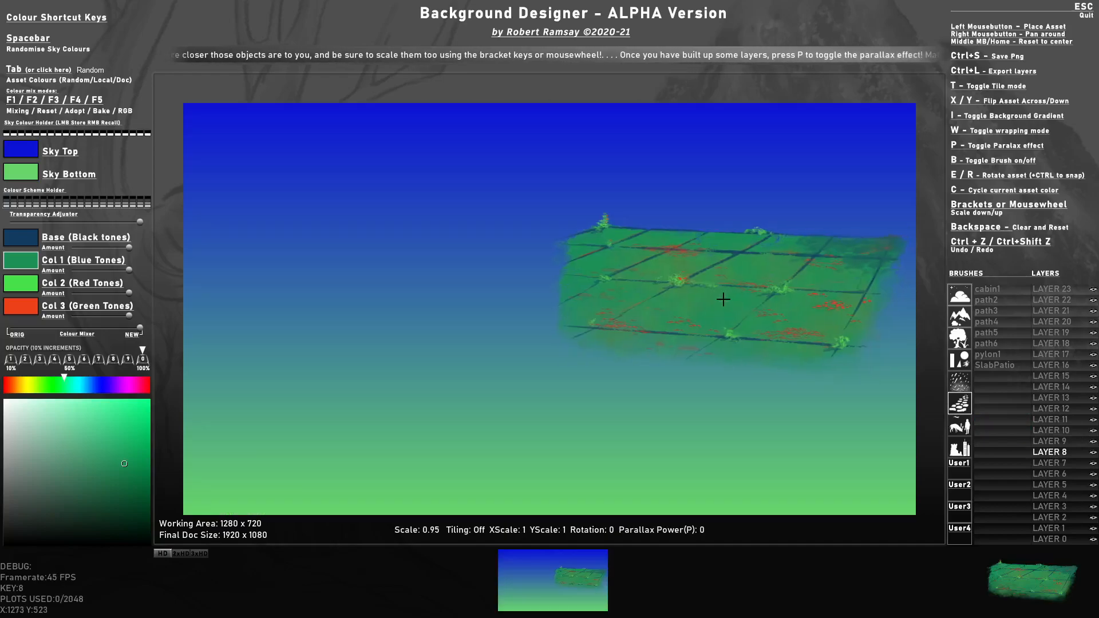
scroll(593, 339, up, 8)
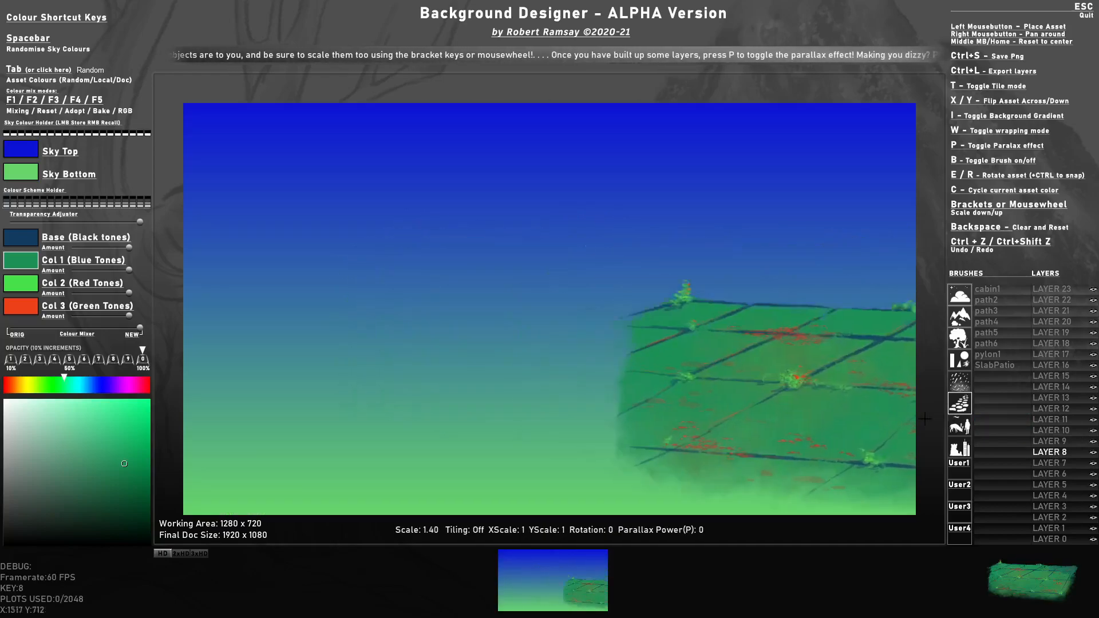
scroll(600, 316, up, 1)
Cycle the slab brush's asset colours through local, document and random schemes, ending on a random mauve, blue-grey and pale green scheme
key(Tab)
key(Tab)
key(Tab)
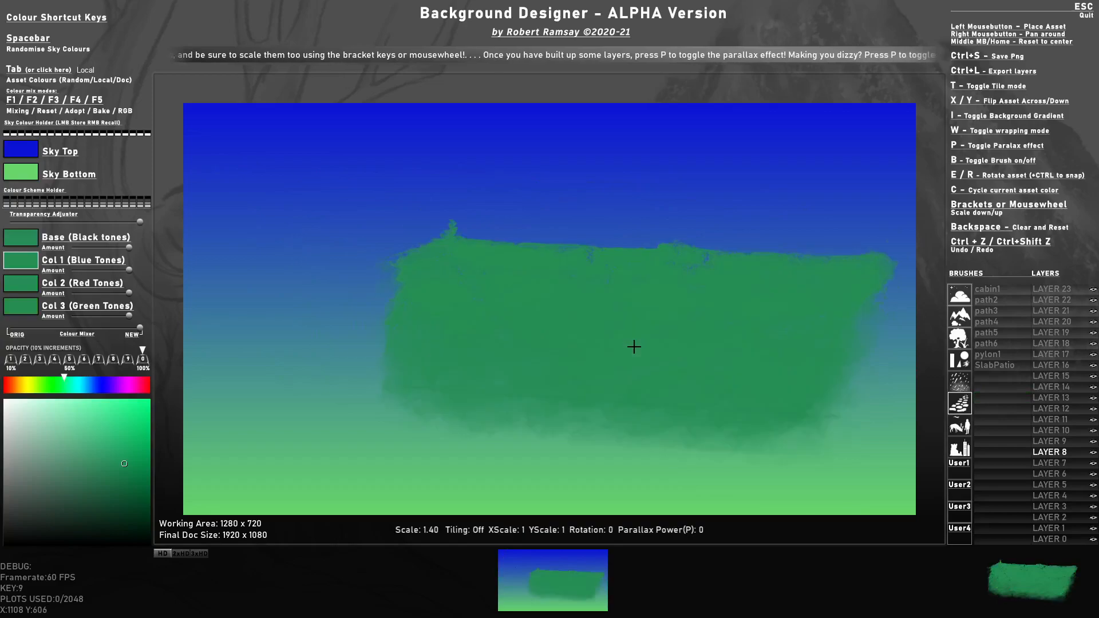
key(Tab)
key(Tab)
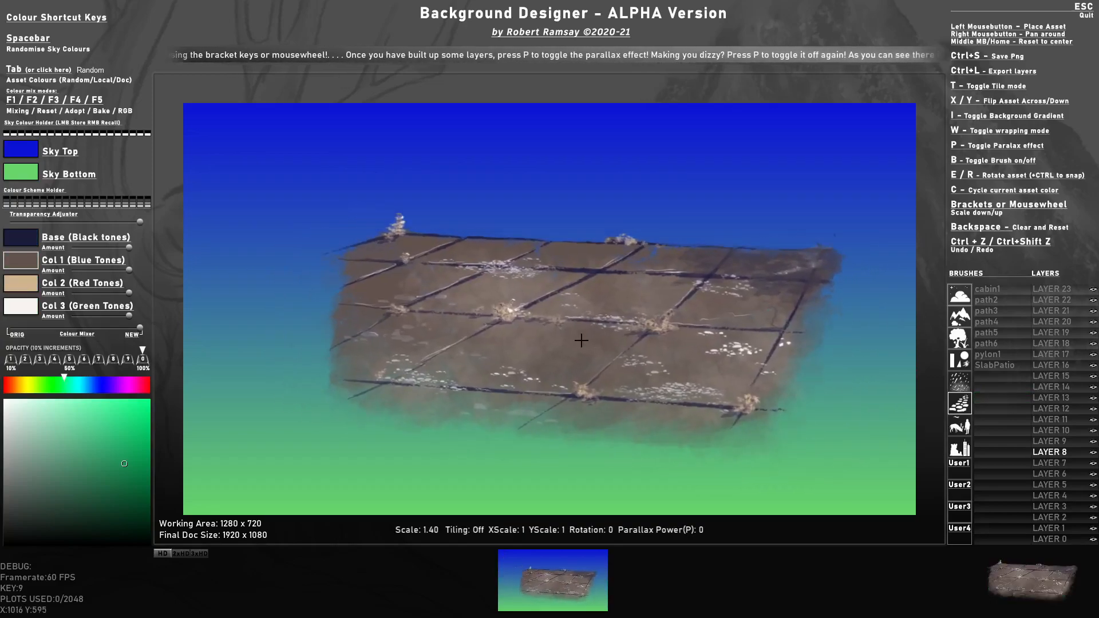
key(Tab)
key(Tab)
key(Tab)
key(Tab)
key(Tab)
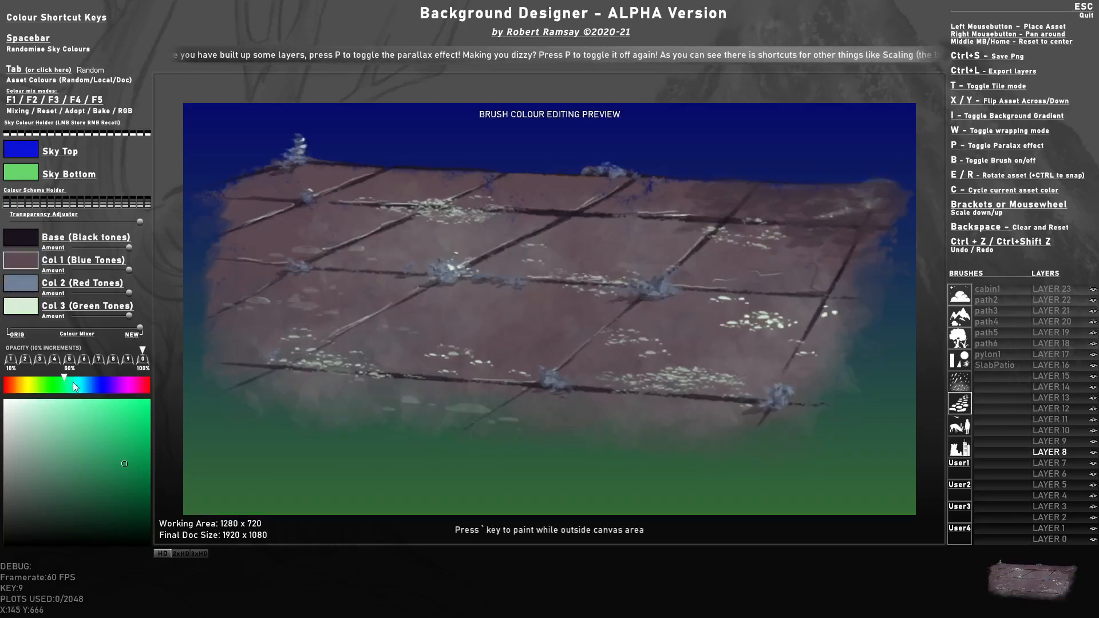
Recolour the slab brush with a bright green Col 2 and a dark grey Col 1, after trying muted green for Col 1
click(53, 384)
mouse_move(106, 419)
mouse_down()
mouse_move(139, 415)
mouse_move(146, 440)
mouse_move(114, 471)
mouse_move(60, 469)
mouse_up()
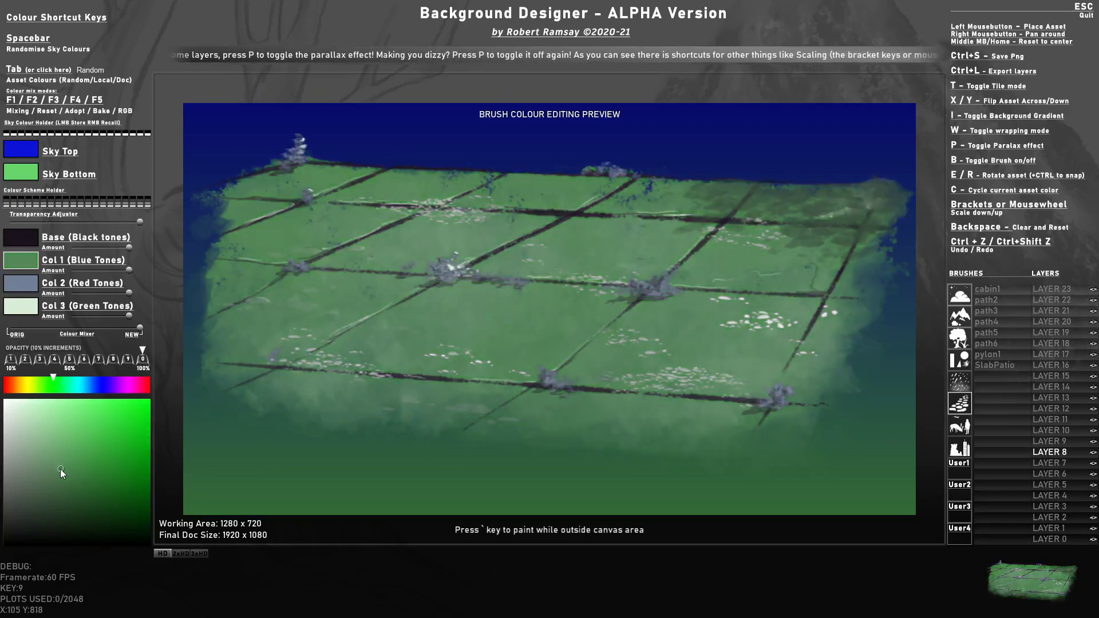
click(28, 286)
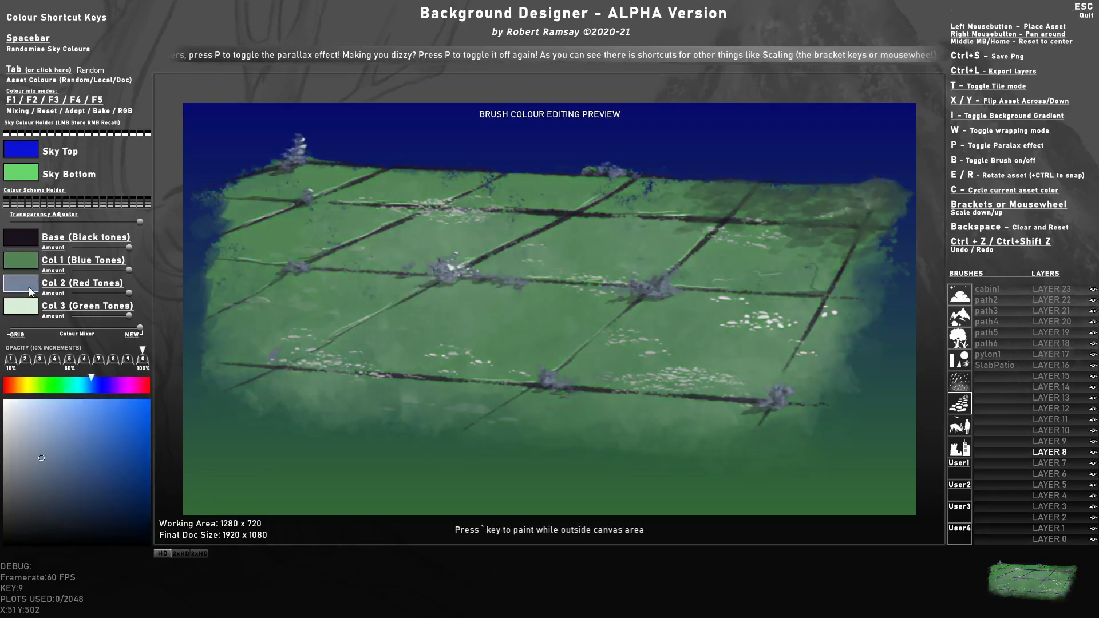
click(55, 385)
click(121, 432)
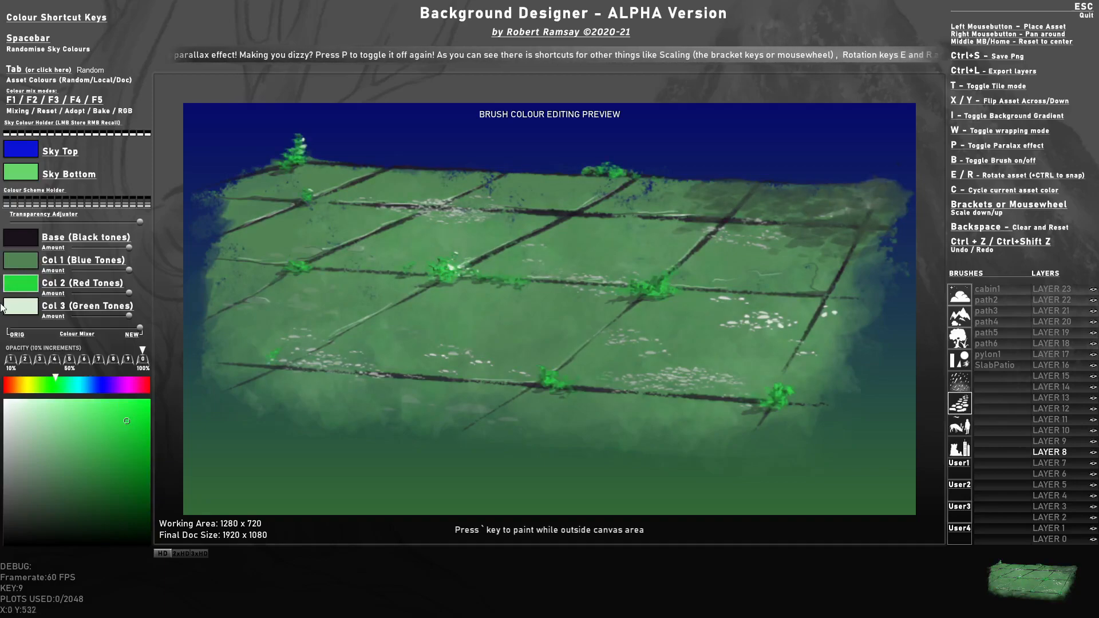
mouse_move(57, 474)
mouse_down()
mouse_move(26, 480)
mouse_move(11, 499)
mouse_up()
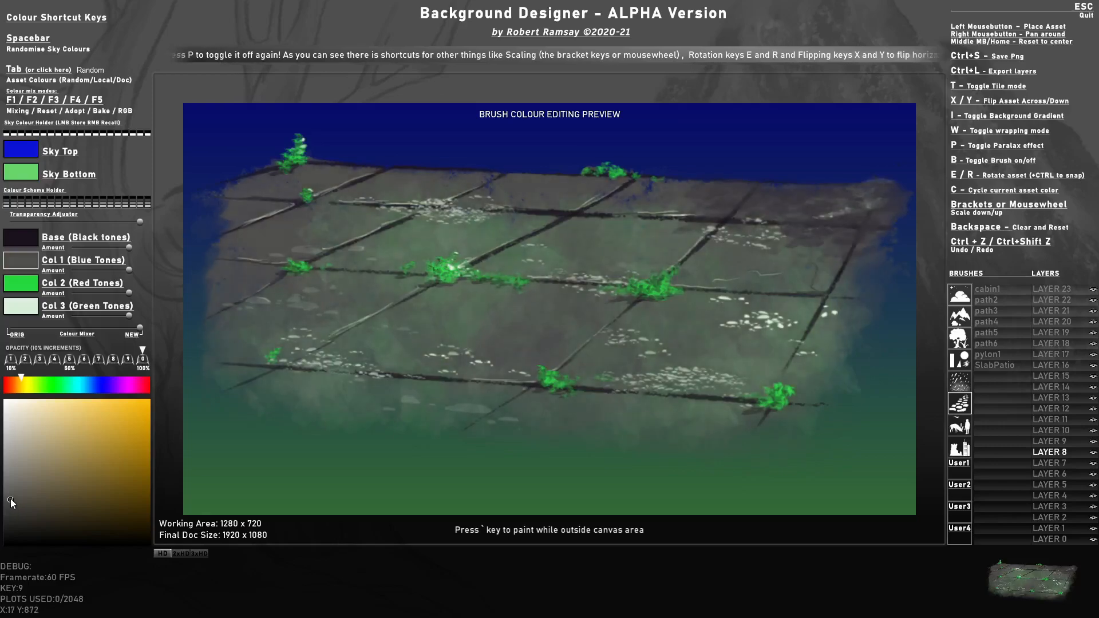
Set the slab brush's Base colour to near-black grey and its Col 3 to light grey
click(23, 243)
drag(60, 527, 36, 504)
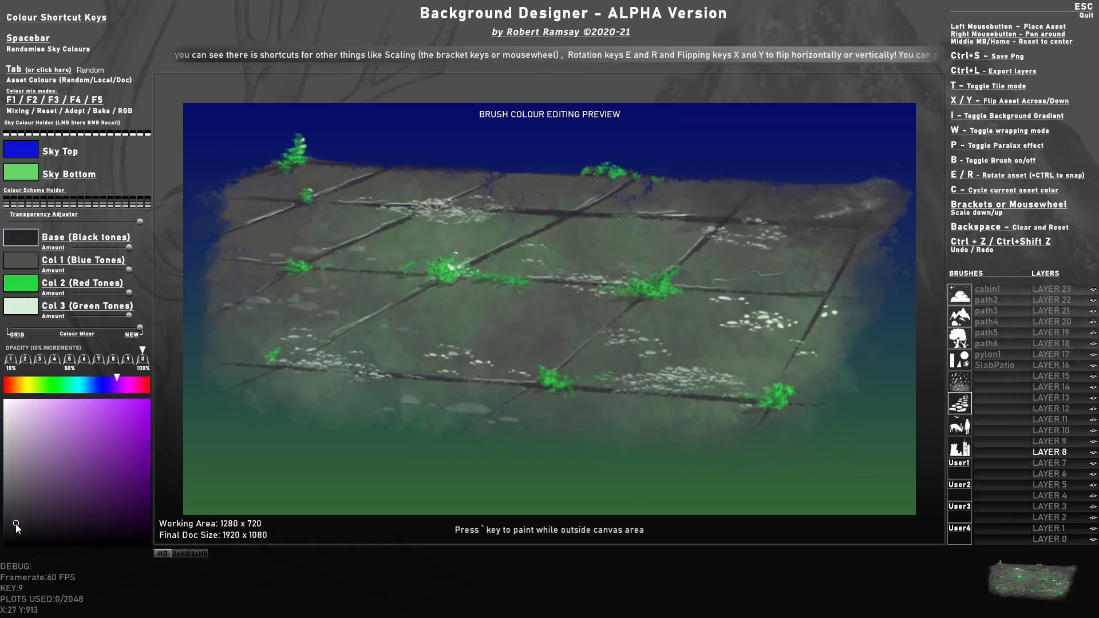
click(31, 311)
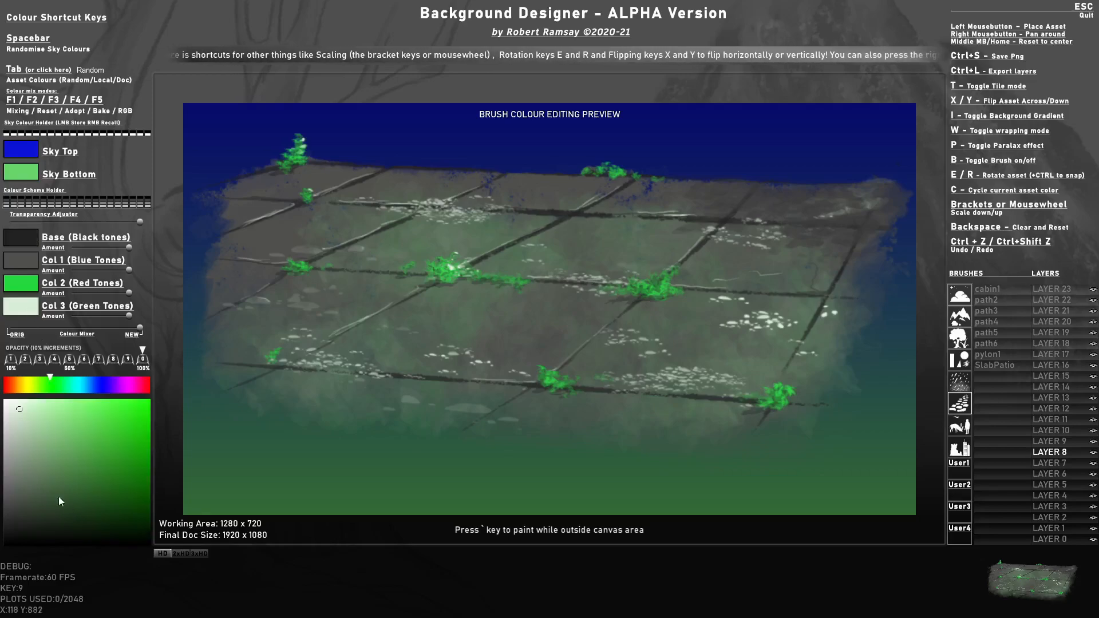
click(12, 432)
Randomise the sky to teal blue over purple and stamp the slab patio at scale 1.40 in the lower middle of the canvas
key(space)
key(space)
key(space)
key(space)
key(space)
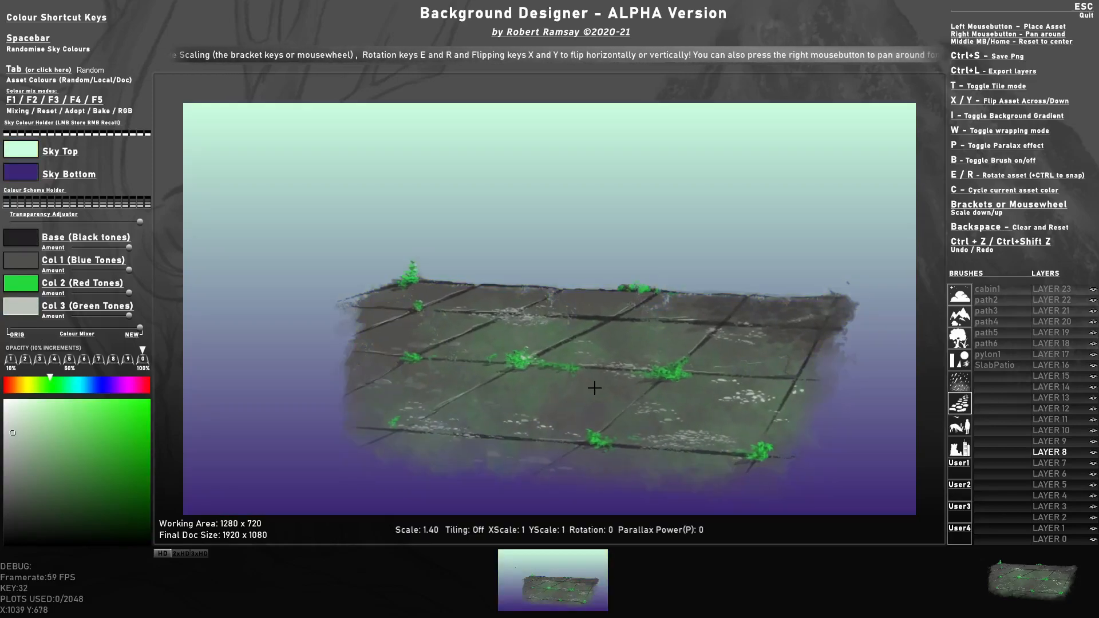
key(space)
key(space)
key(space)
key(space)
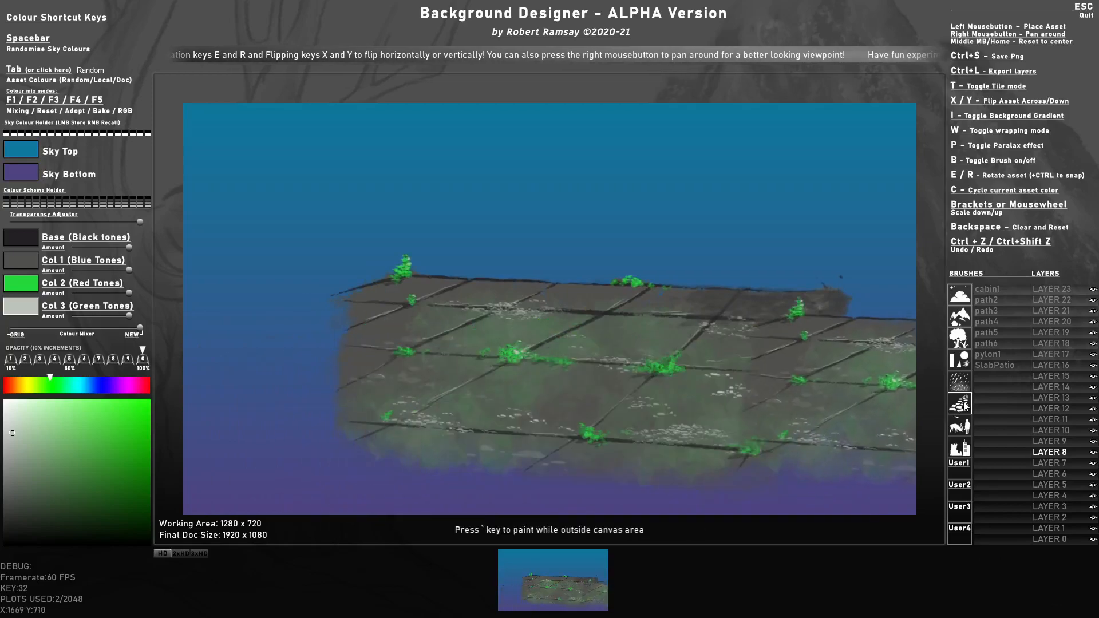
Load the Shrub1 brush from the User1 set and change its Base colour to dark navy blue
click(960, 381)
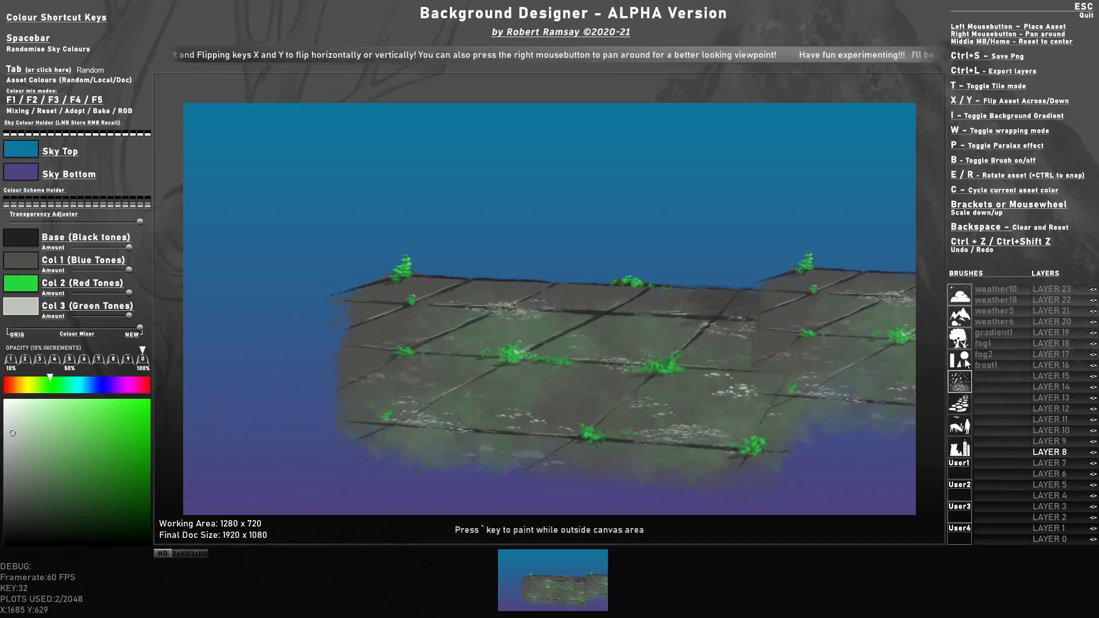
click(960, 338)
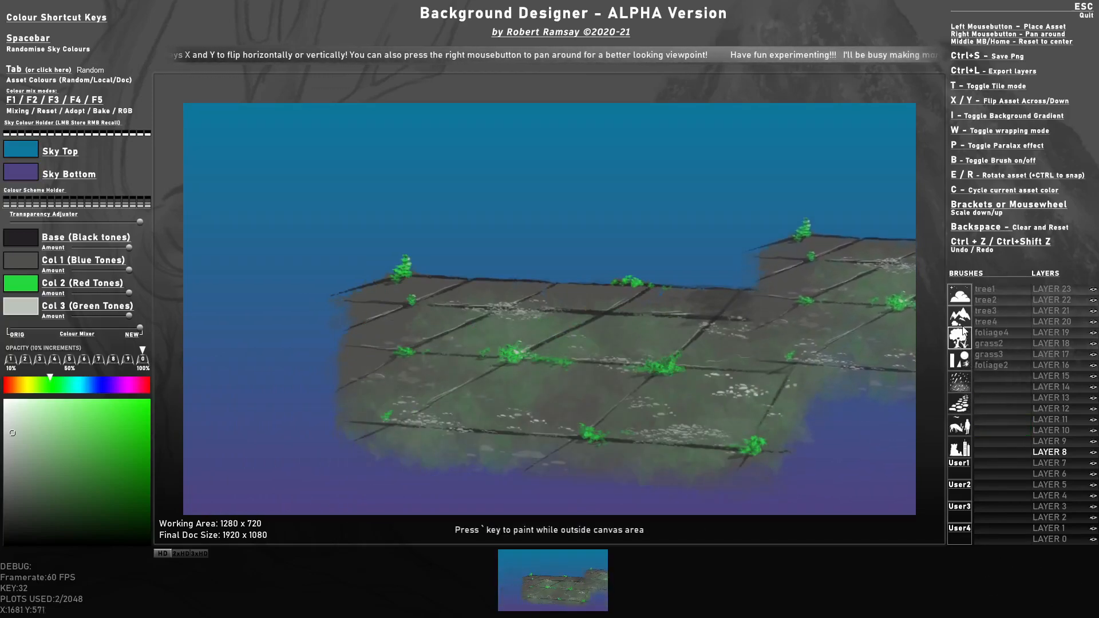
click(967, 467)
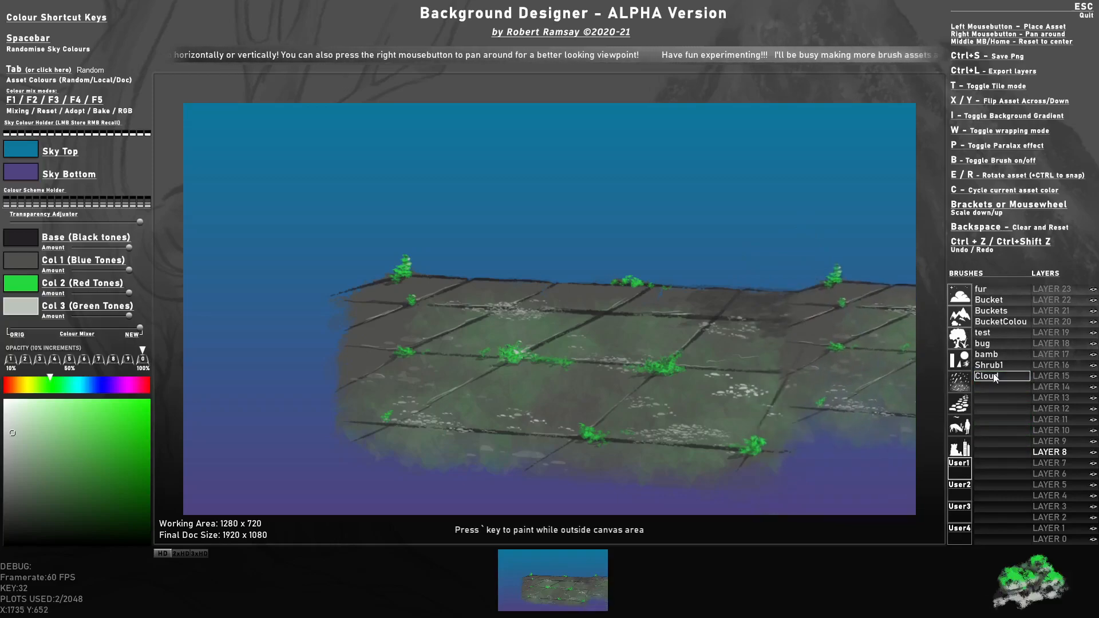
click(993, 376)
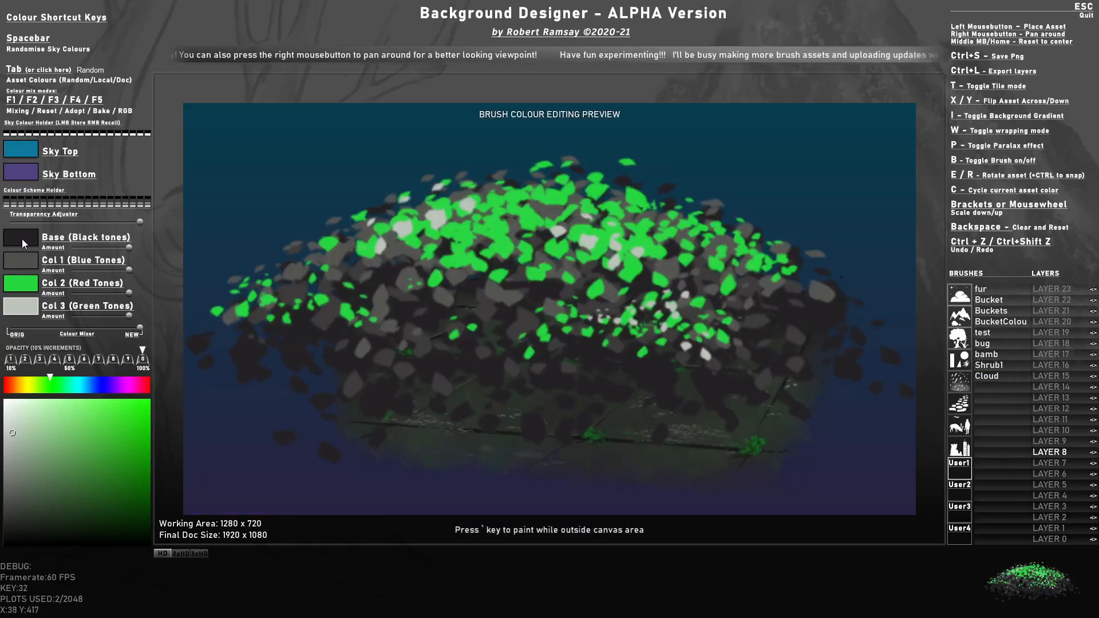
click(22, 238)
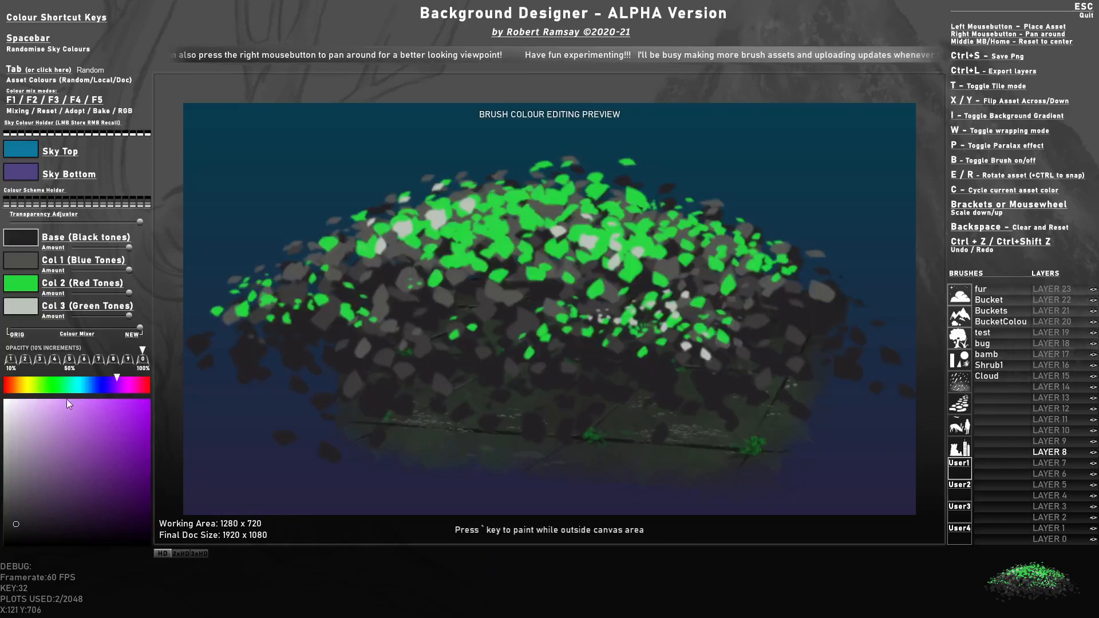
click(58, 389)
click(120, 507)
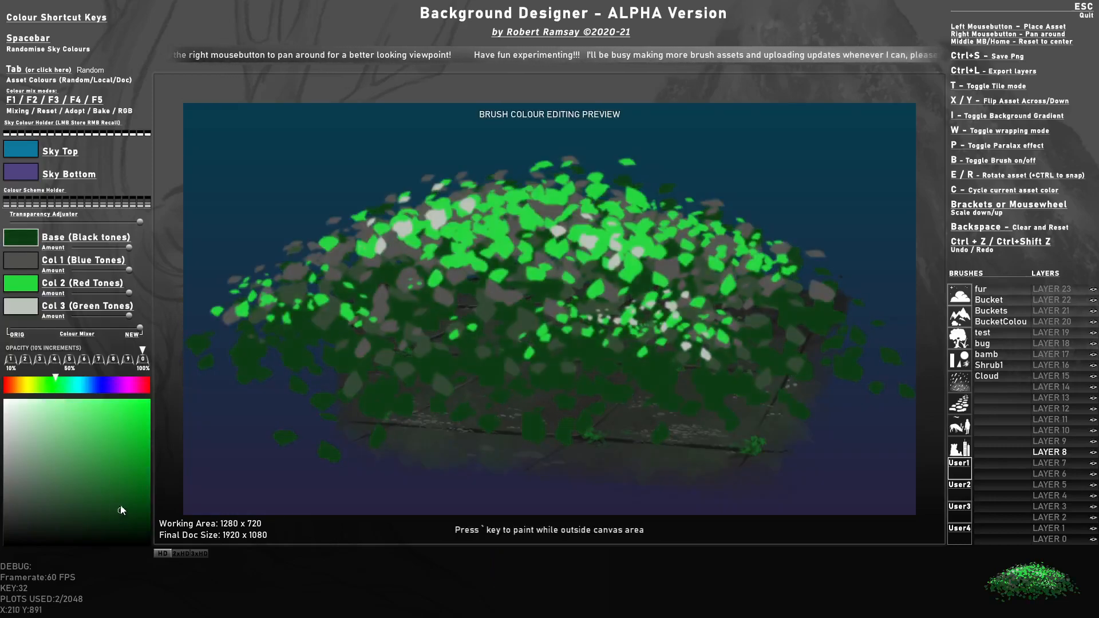
click(95, 385)
Set the shrub brush's Col 2 to medium green and its Col 1 to dark green, after trying dark teal for Col 1
click(21, 262)
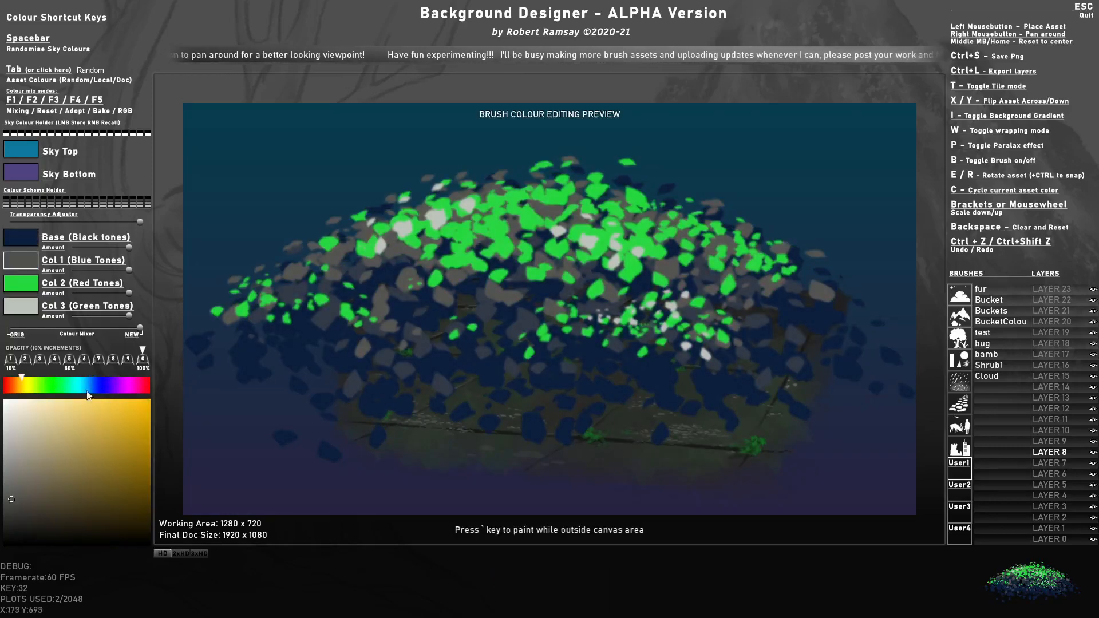
click(72, 382)
click(133, 494)
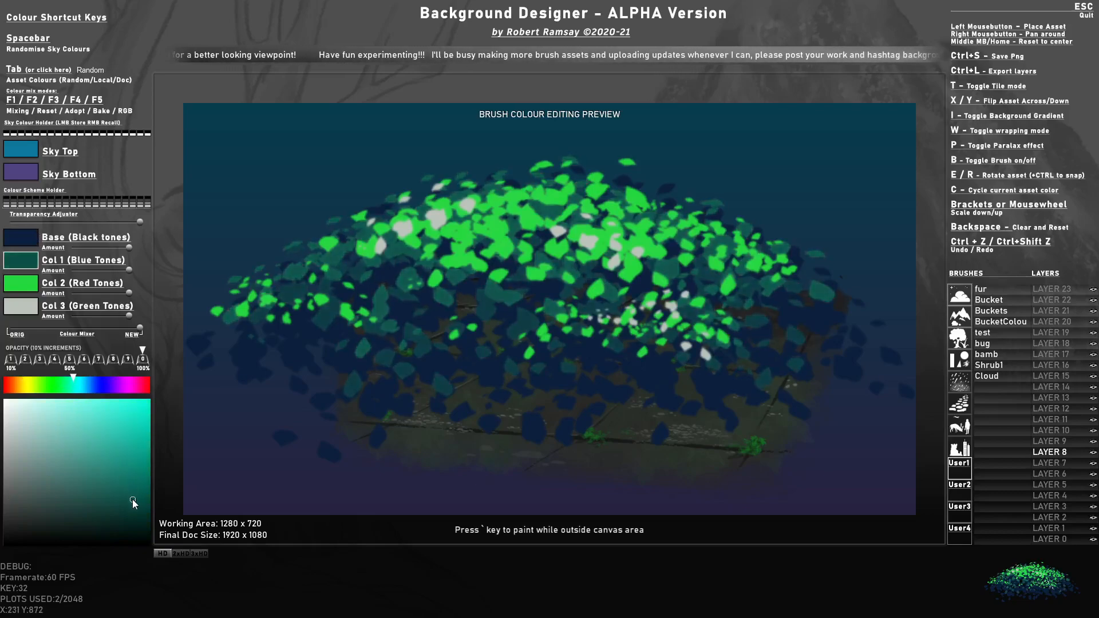
click(81, 386)
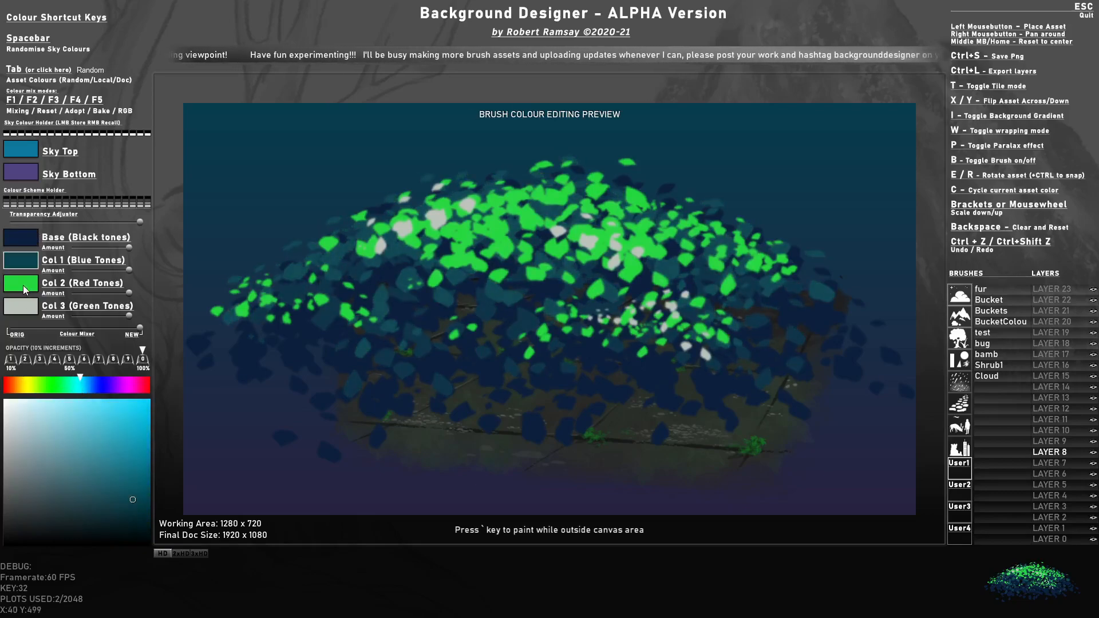
click(133, 455)
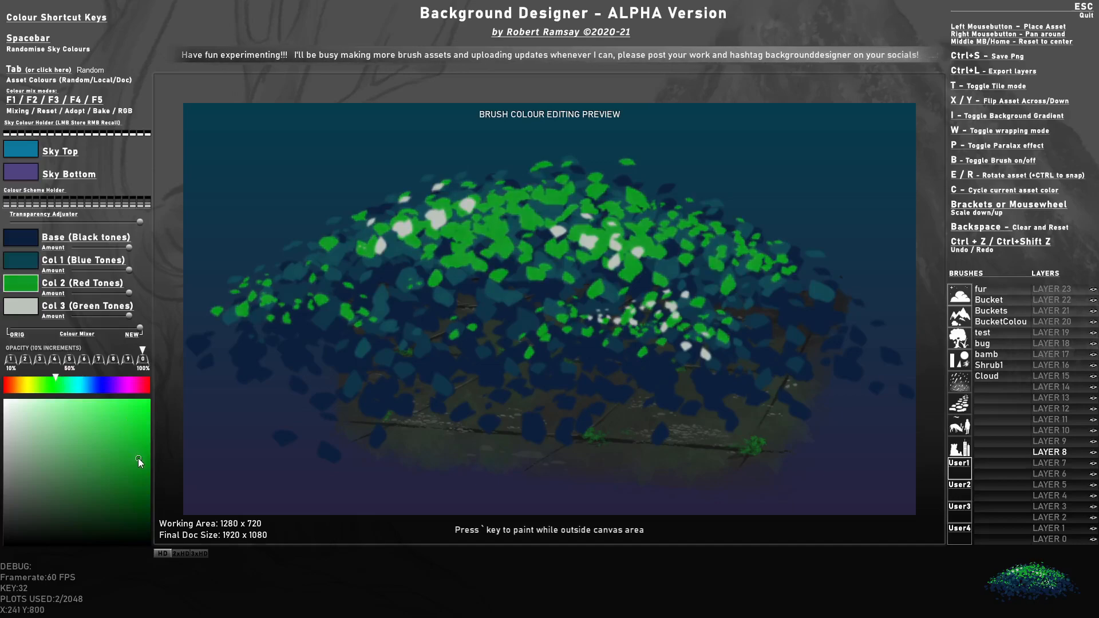
click(18, 264)
drag(77, 392, 66, 385)
click(135, 487)
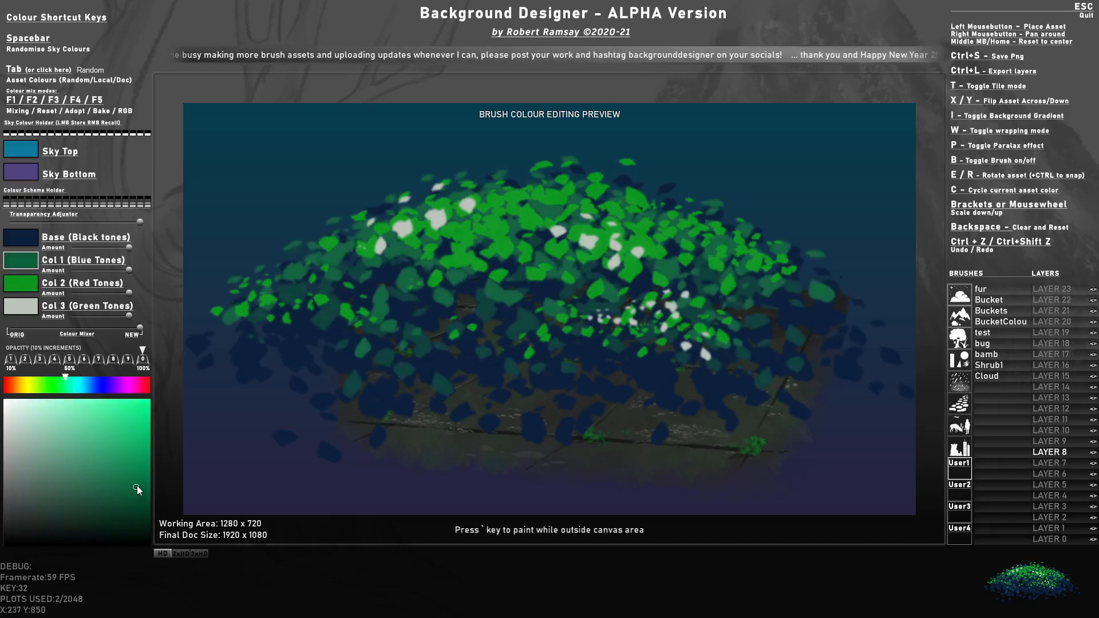
Set the shrub brush's Col 3 to bright magenta pink and enlarge the brush to scale 1.45
click(50, 386)
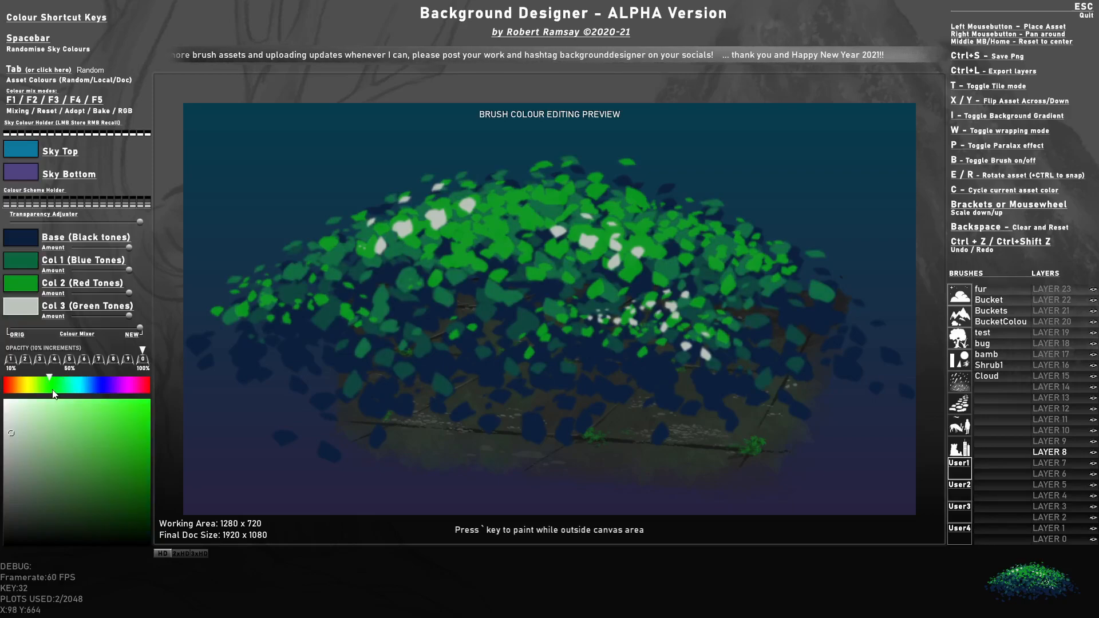
drag(54, 387, 25, 388)
click(16, 387)
drag(114, 409, 135, 417)
drag(31, 380, 128, 386)
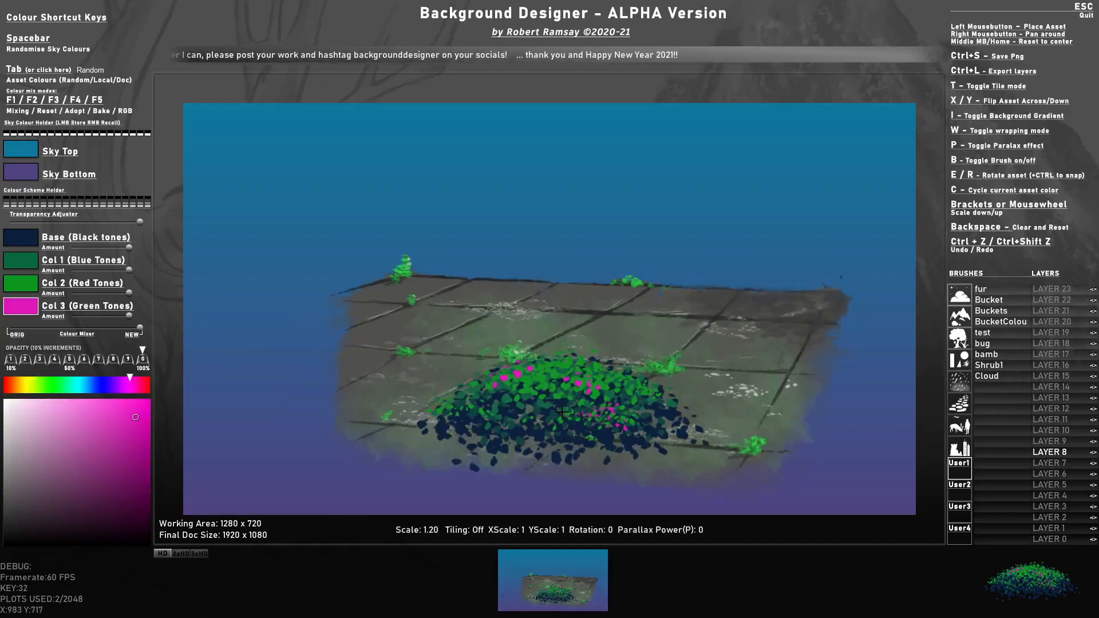
scroll(286, 461, up, 2)
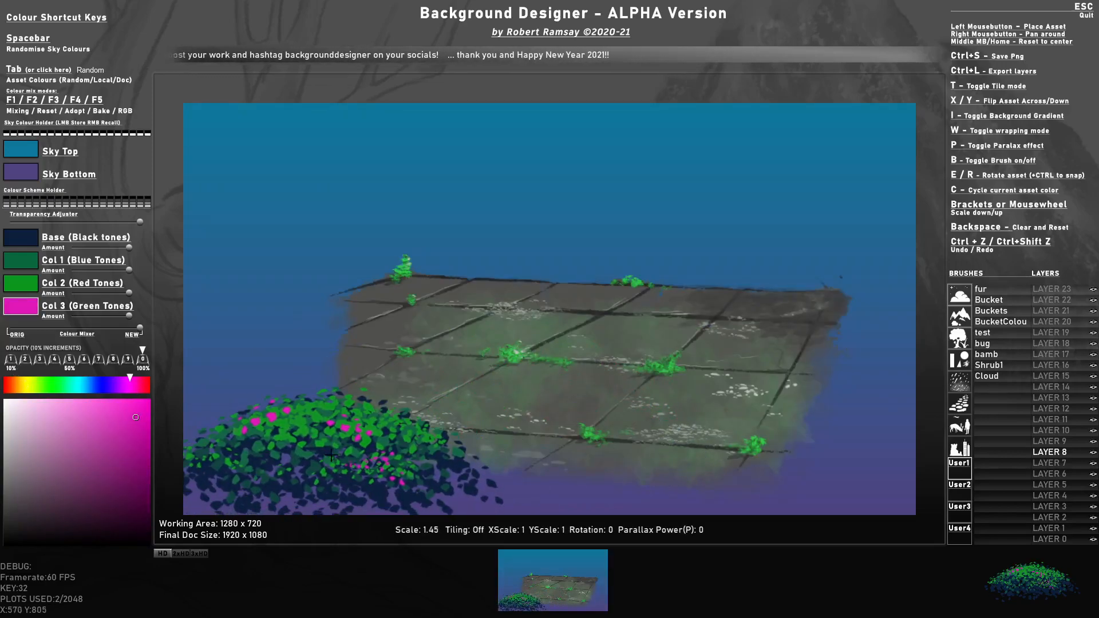
Try stamping large overlapping shrubs at scales from 1.45 to 1.65, some flipped across, along the patio's left side and front edge
click(337, 404)
scroll(272, 472, up, 4)
click(257, 482)
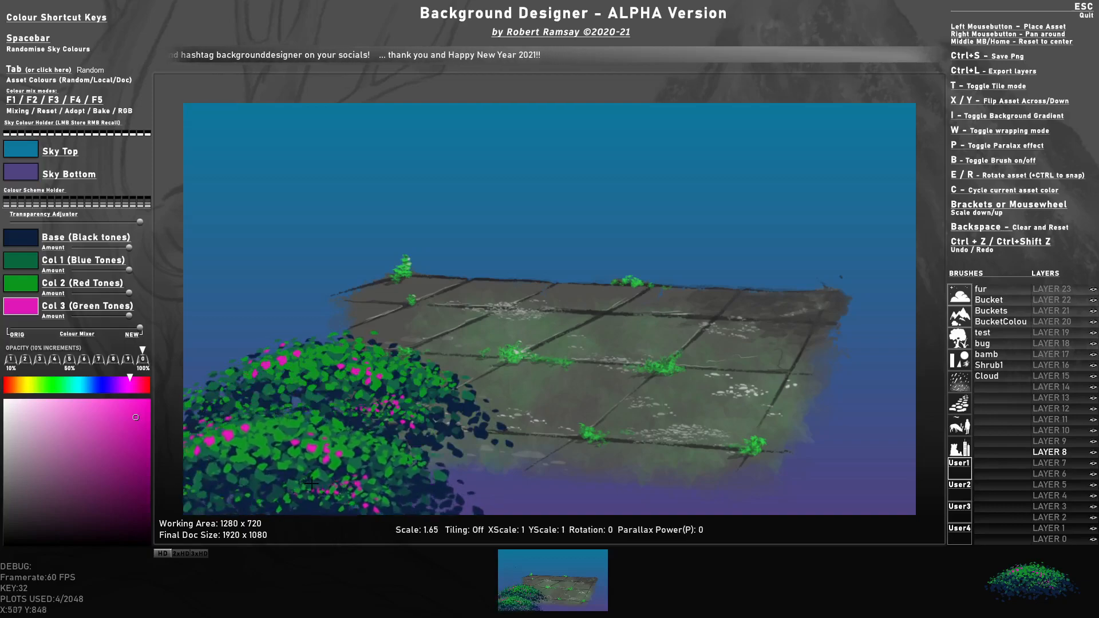
key(x)
click(460, 463)
click(438, 513)
key(x)
click(666, 514)
scroll(810, 477, down, 3)
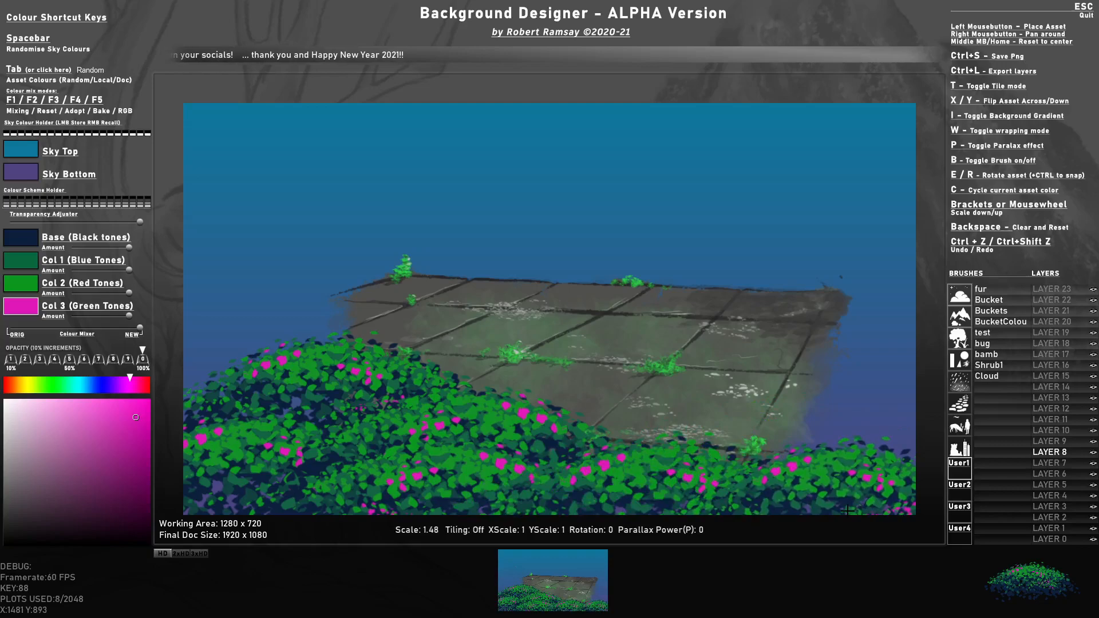
Try smaller shrubs down to scale 1.23 on layer 7 beside the patio, and undo the foreground shrub stamps
click(312, 310)
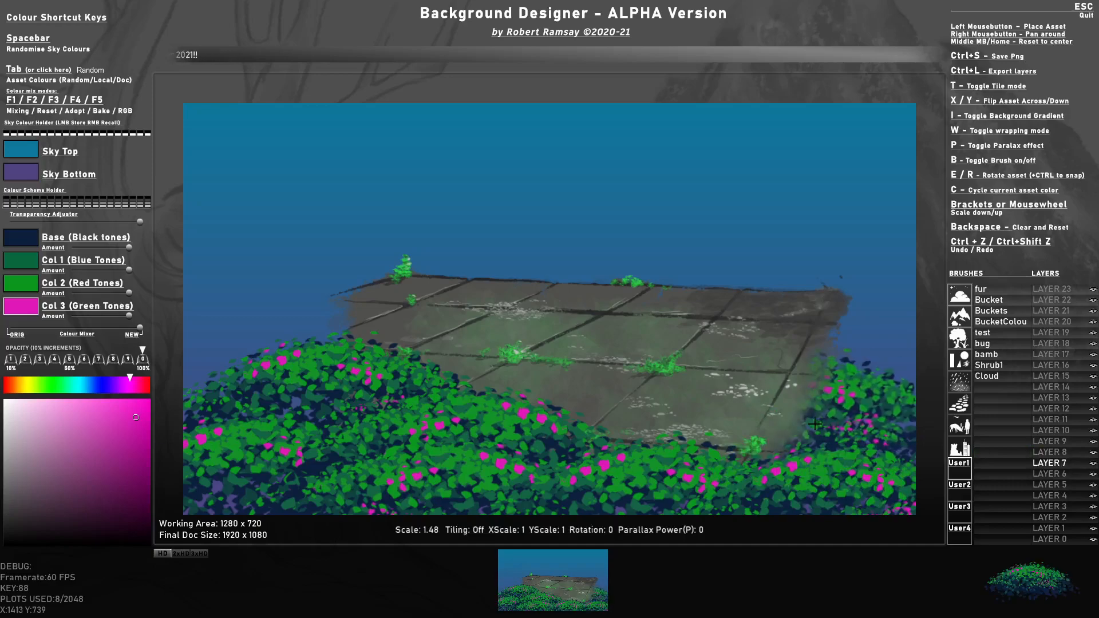
scroll(840, 432, down, 1)
scroll(840, 432, down, 1)
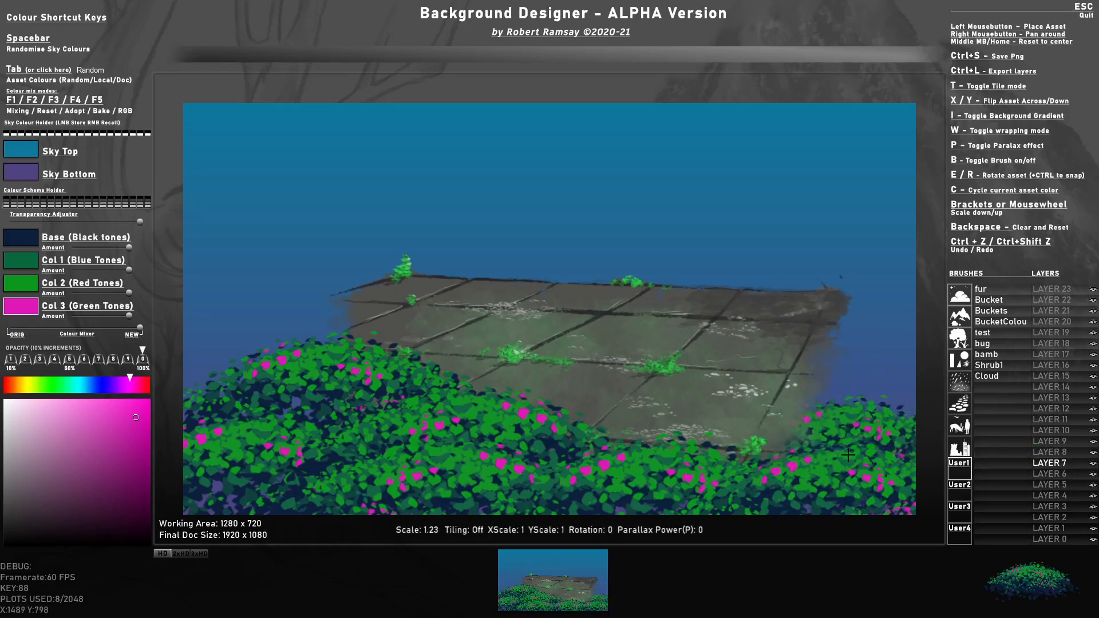
key(ctrl+z)
key(ctrl+z)
key(ctrl+z)
key(ctrl+z)
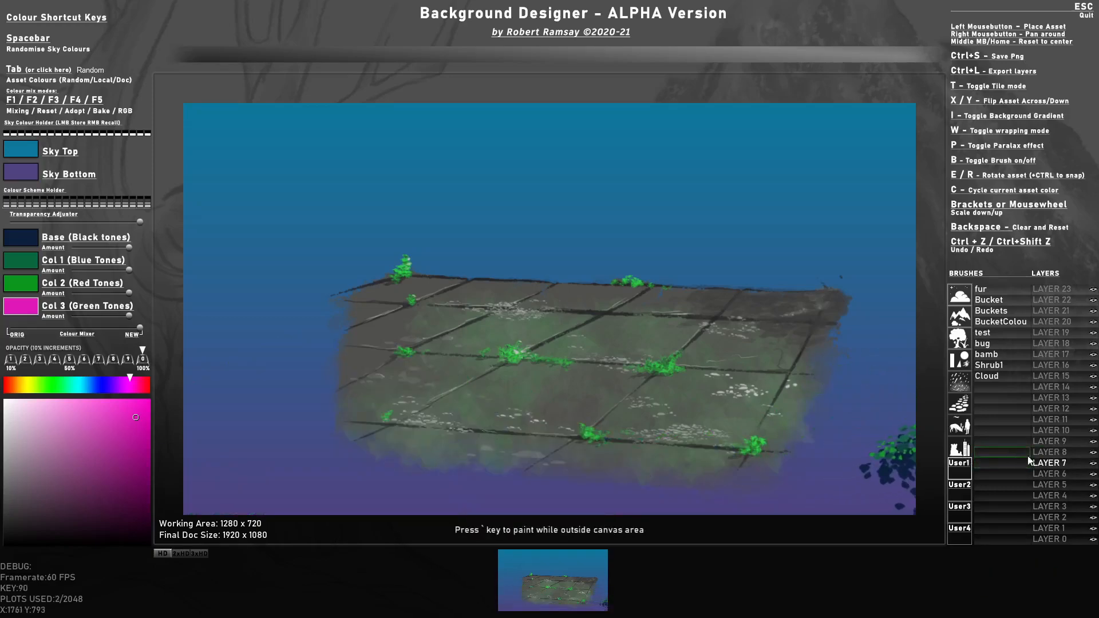
On layer 9, mute the shrub brush's Base, Col 1, Col 2 and Col 3 colours and store them in the second colour scheme slot
click(1051, 442)
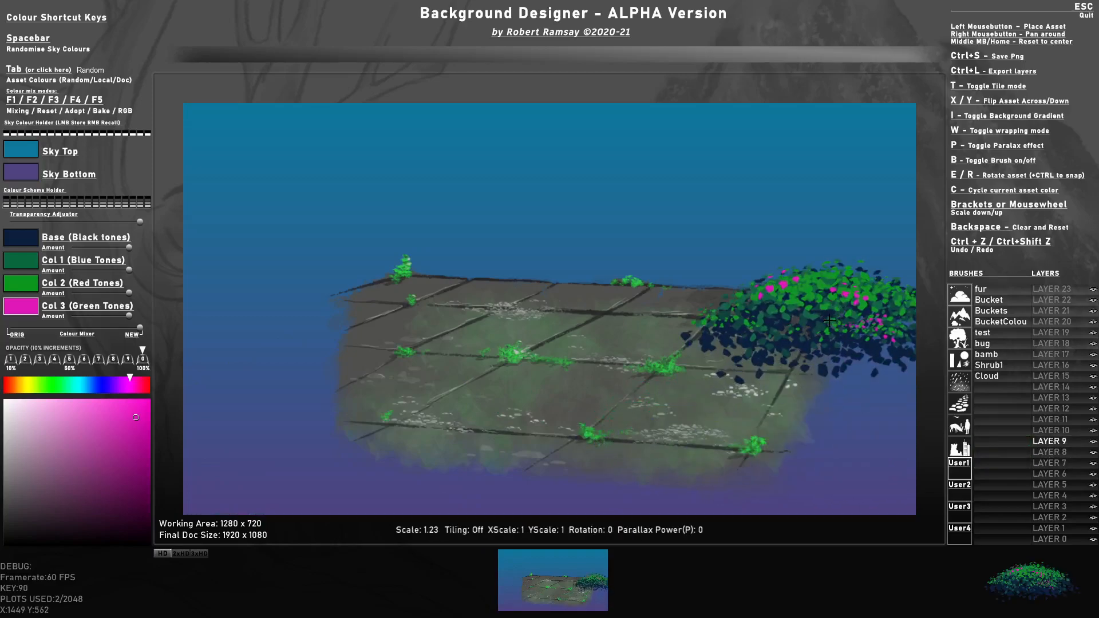
scroll(870, 306, down, 2)
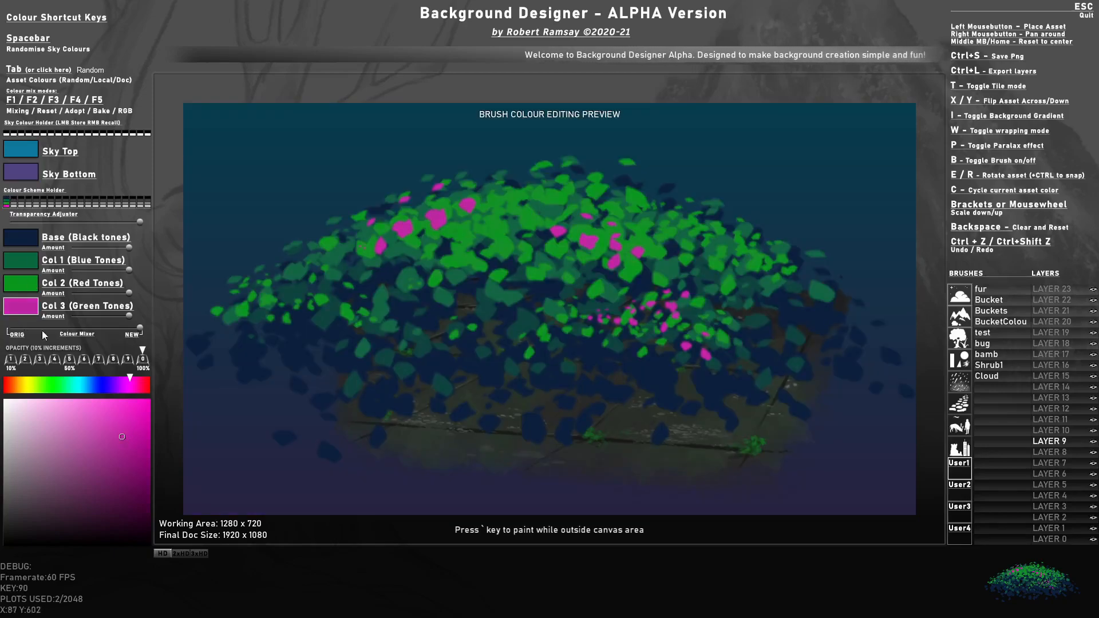
click(22, 287)
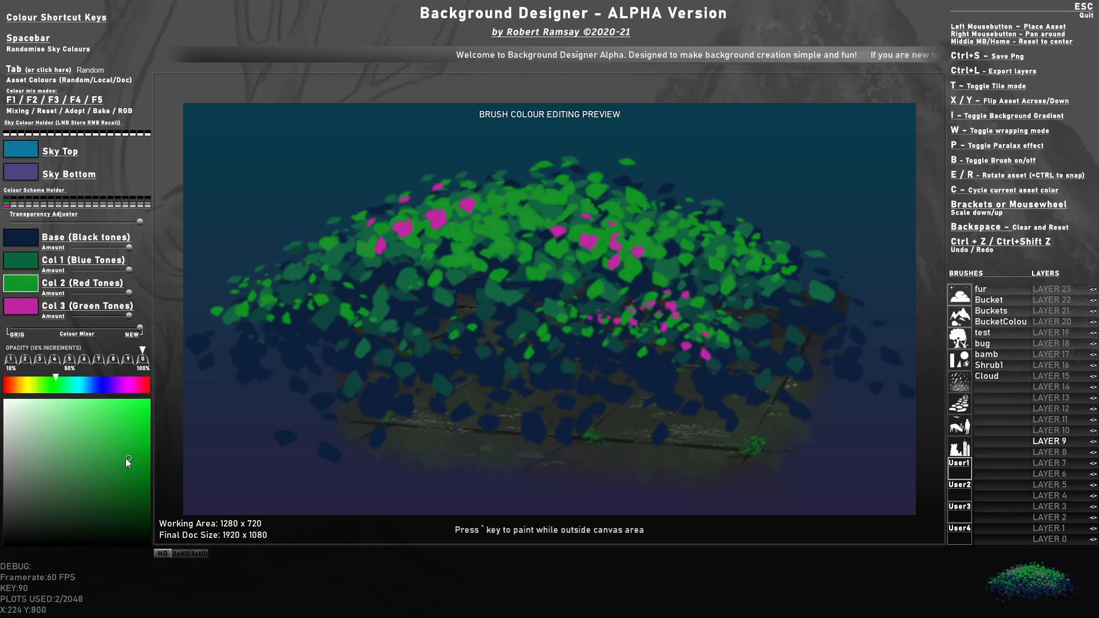
click(23, 262)
click(97, 480)
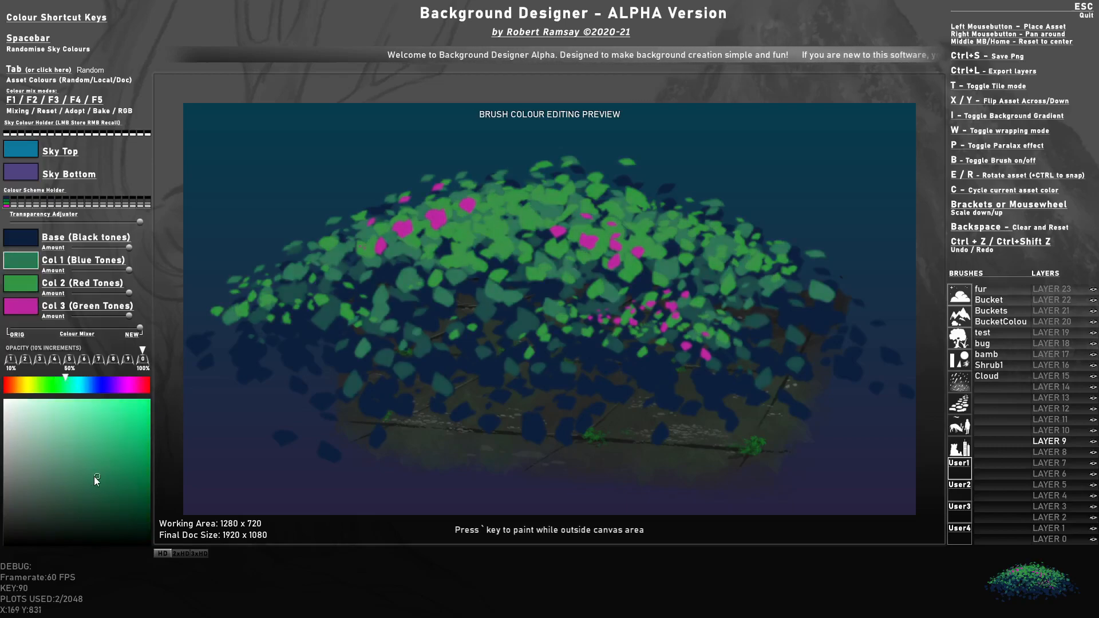
click(22, 236)
click(80, 505)
click(13, 203)
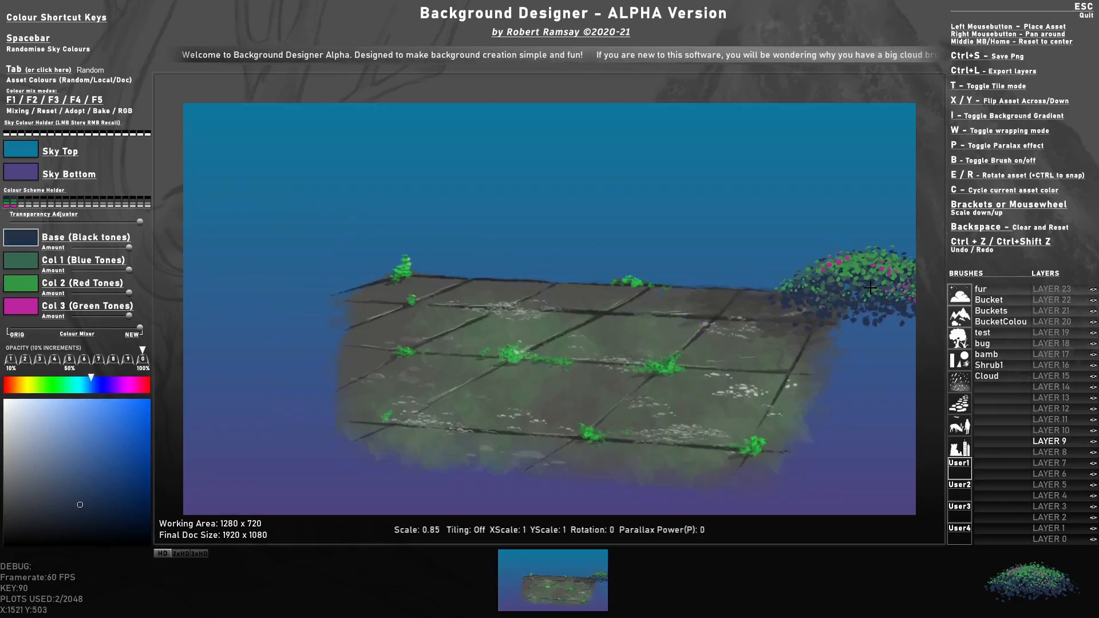
Stamp six overlapping muted shrubs at scale 0.85 down the right side of the patio
click(871, 287)
click(788, 318)
click(874, 334)
click(828, 367)
click(897, 376)
click(827, 410)
Stamp six muted shrubs at scale 0.85 along the patio's upper left side, flipping the brush across after the first
click(352, 270)
key(x)
click(267, 277)
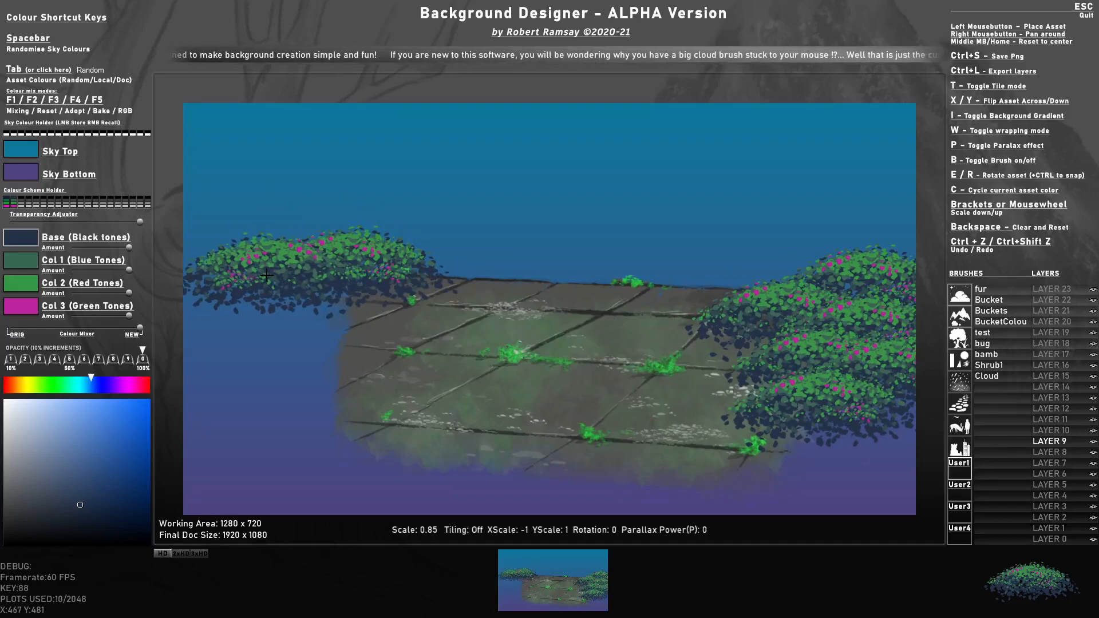
click(297, 299)
click(207, 309)
click(282, 338)
click(210, 343)
Enlarge the shrub brush and fill the patio's lower left and lower right sides with bigger muted shrubs, finishing at scale 1.13
scroll(281, 366, up, 9)
click(288, 367)
click(238, 404)
scroll(321, 433, down, 1)
scroll(322, 435, down, 2)
click(321, 435)
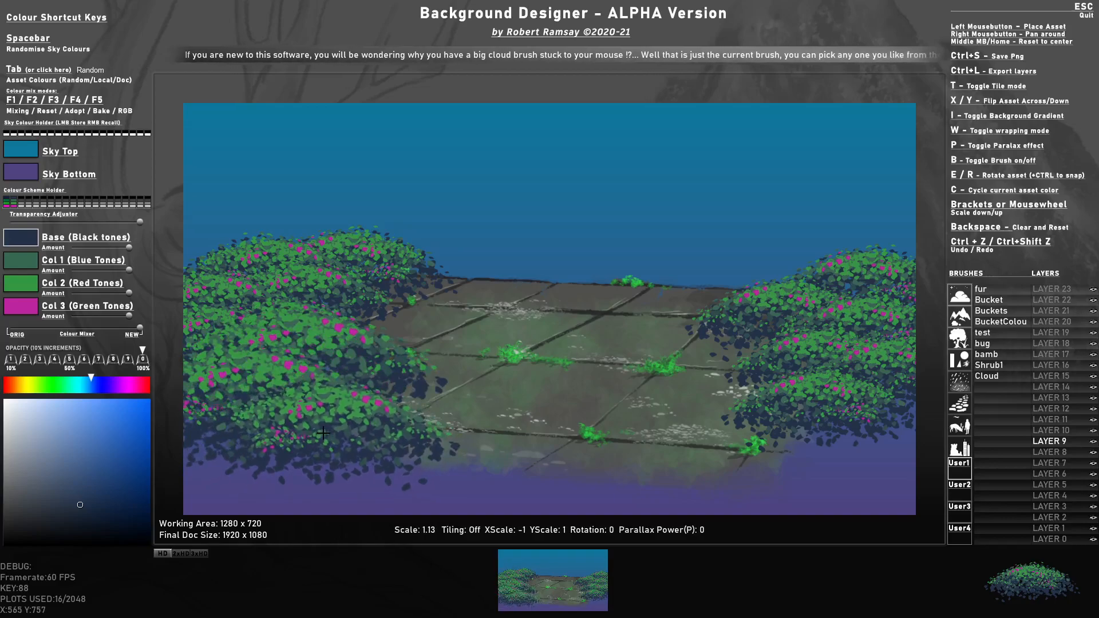
click(222, 435)
click(823, 450)
click(832, 451)
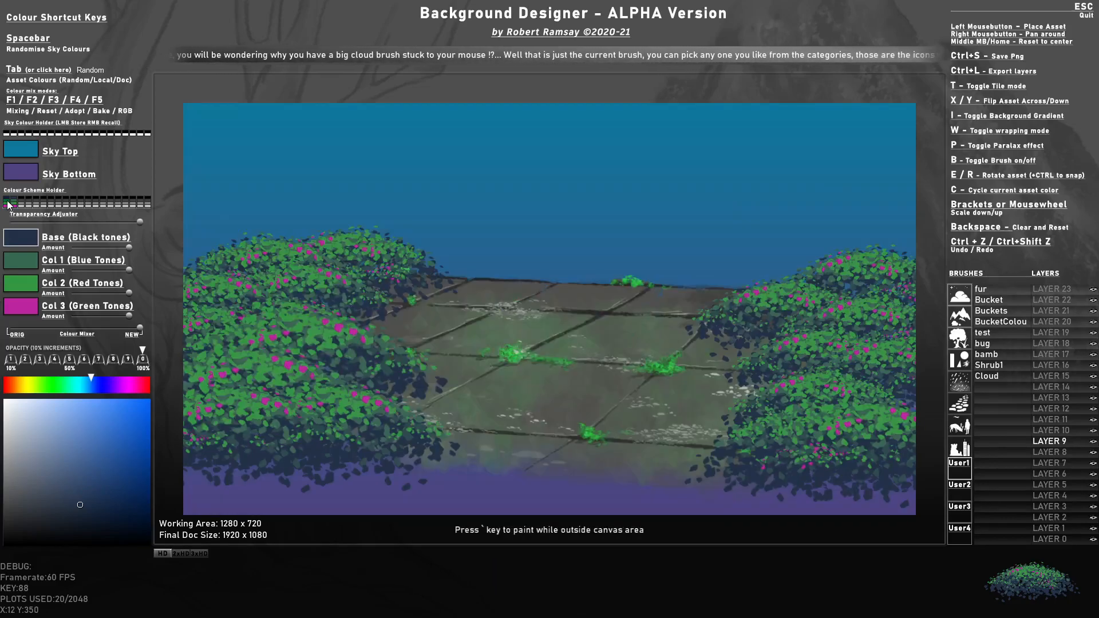
Recall the first stored bright colour scheme and stamp enlarged shrubs from scale 1.73 across the foreground, flipping the brush for variety
right_click(7, 203)
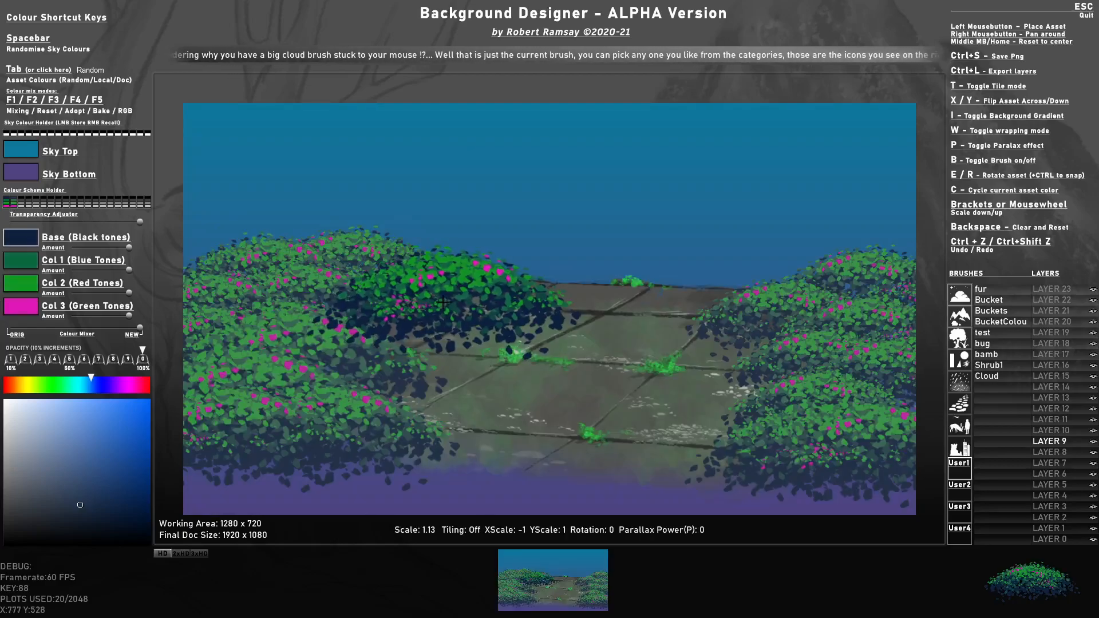
scroll(362, 429, up, 8)
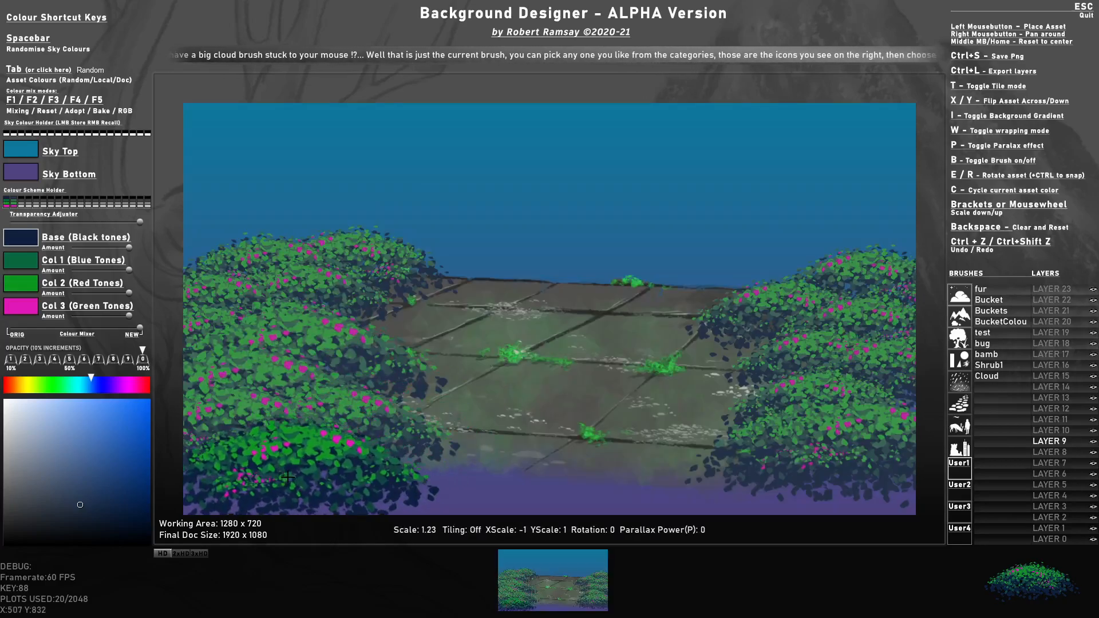
scroll(255, 455, up, 4)
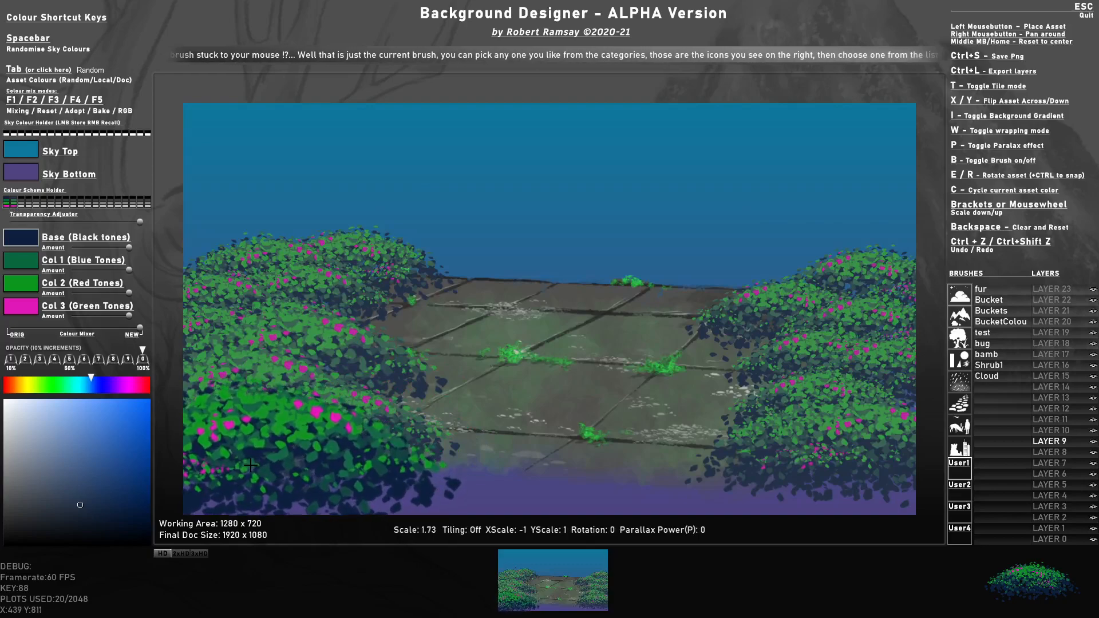
click(261, 458)
key(x)
click(346, 524)
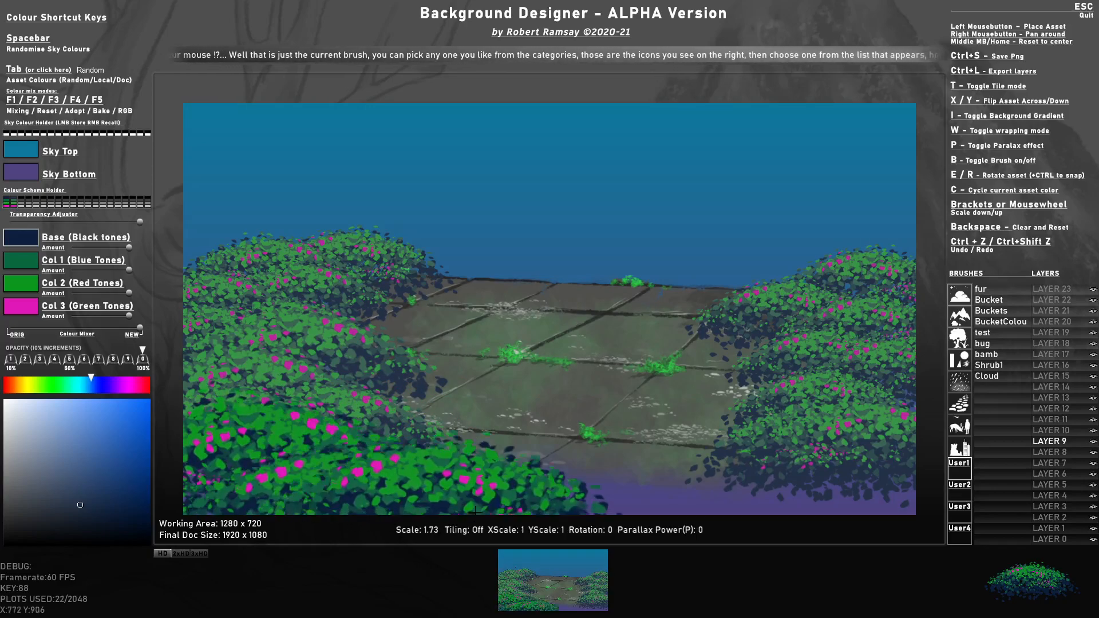
click(532, 501)
scroll(630, 506, up, 4)
key(x)
click(793, 509)
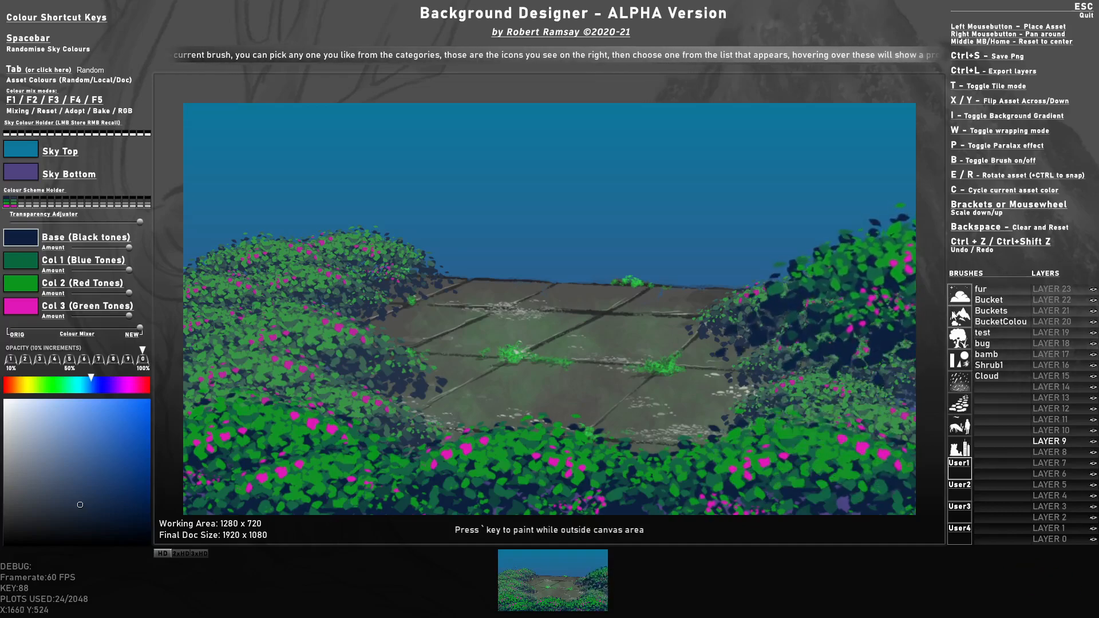
Load the grass2 brush with Col 3 set to dark green and stamp it at scale 1.65 over the right foreground shrubs
click(960, 339)
click(994, 343)
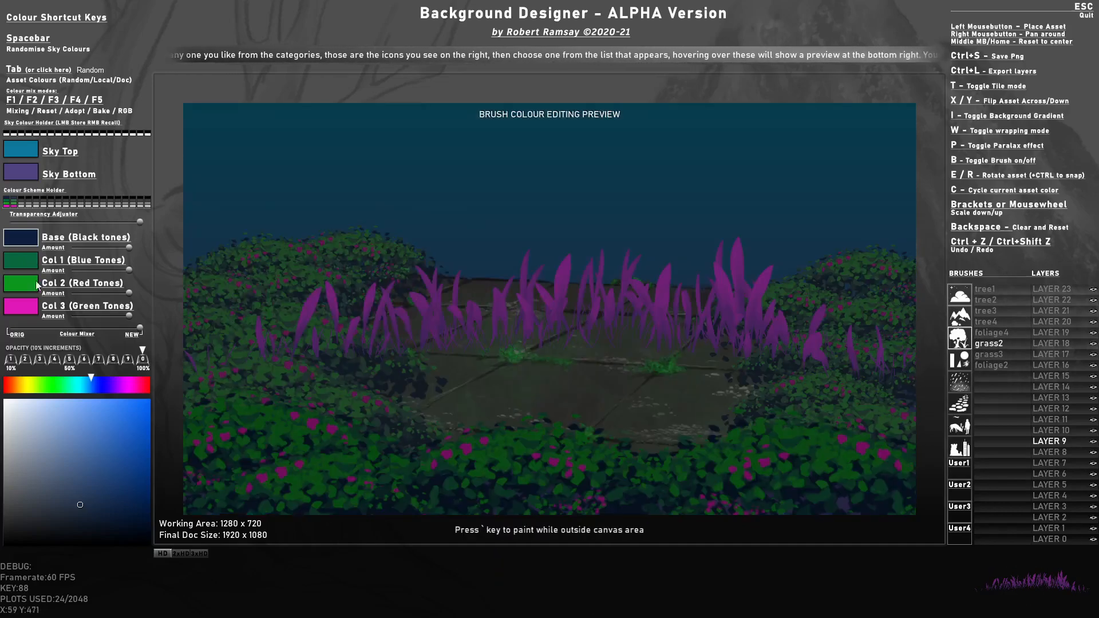
click(36, 309)
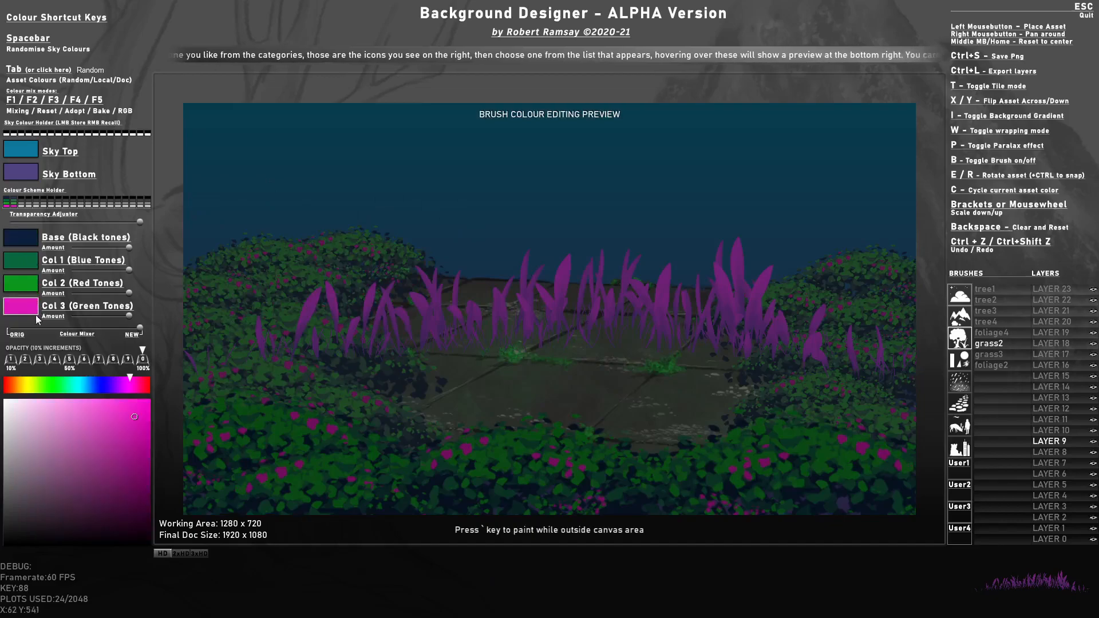
click(44, 389)
drag(129, 444, 140, 477)
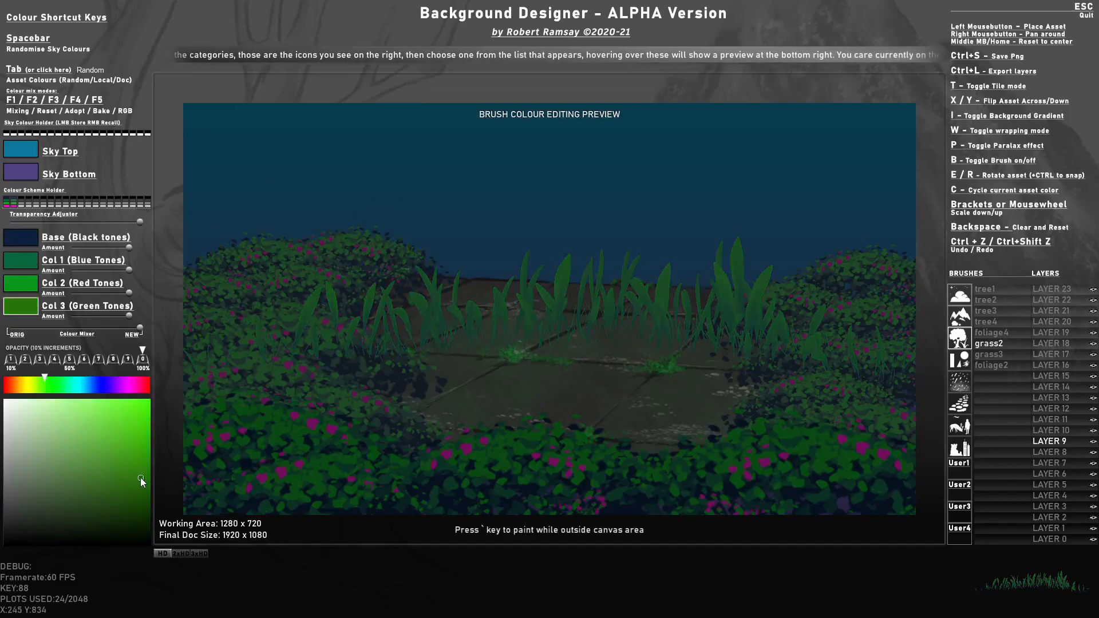
scroll(529, 376, down, 5)
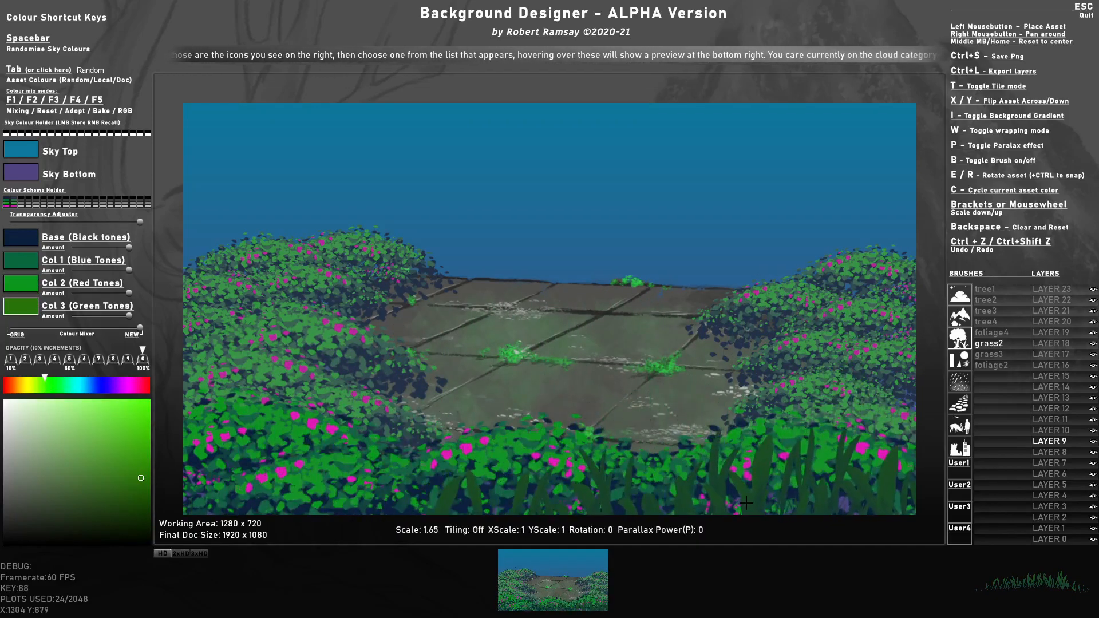
scroll(670, 333, down, 10)
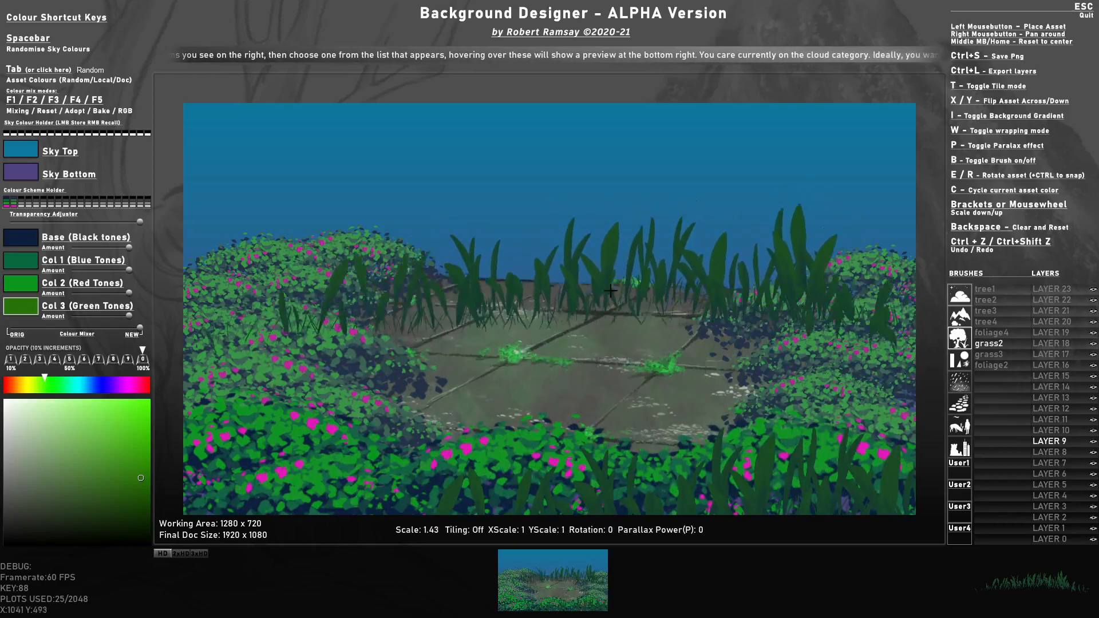
Try the mountain4 brush behind the patio on layers 8 and 4, at scales between 1.15 and 0.43
click(1052, 452)
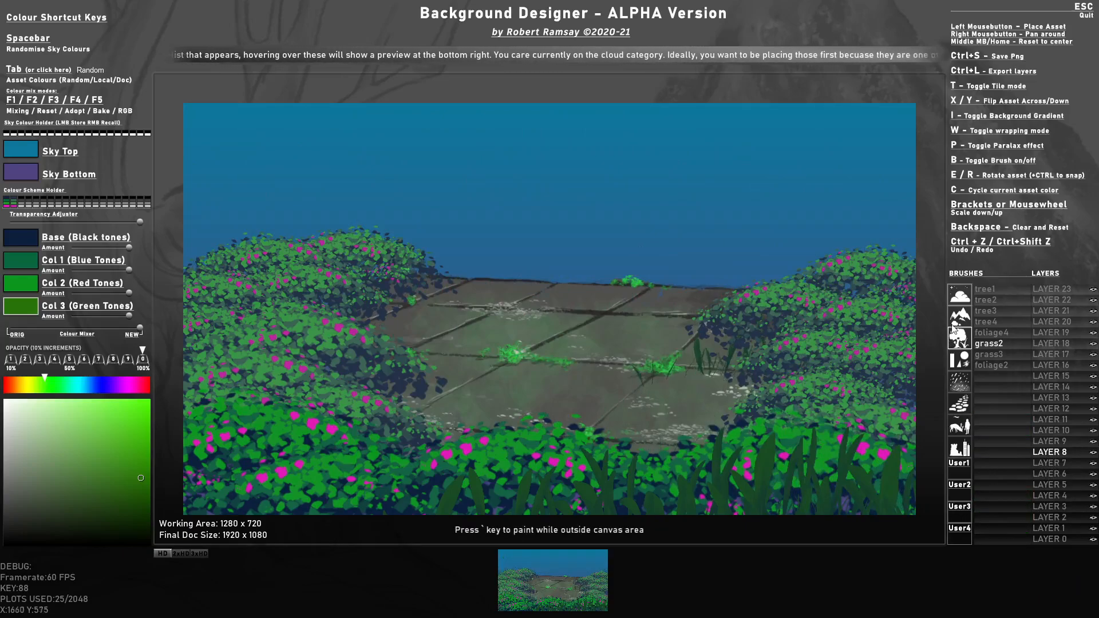
click(988, 321)
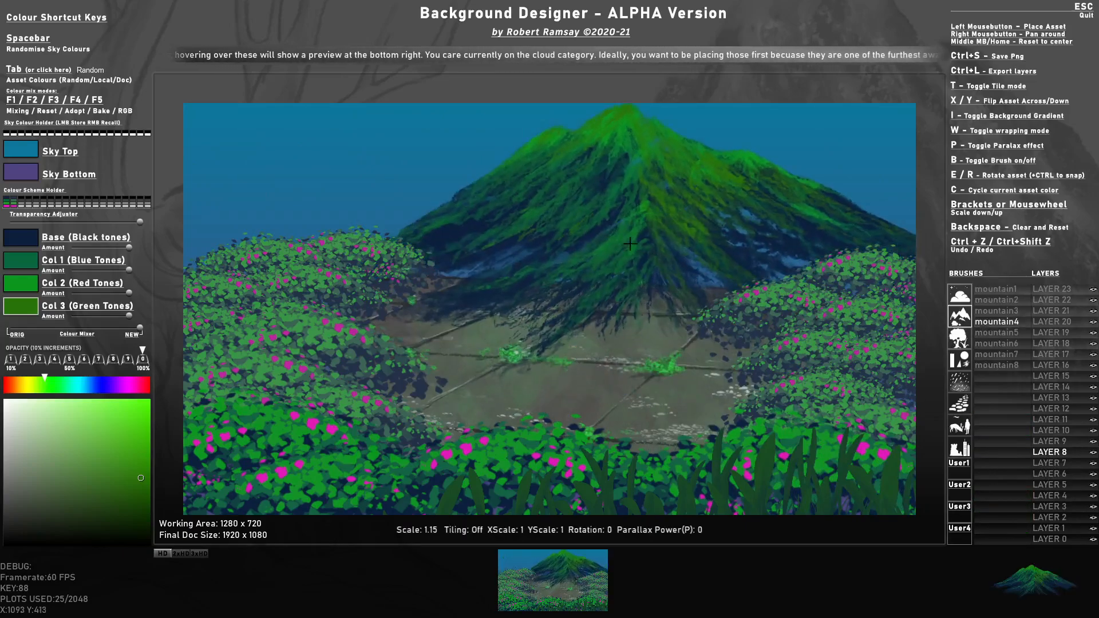
scroll(644, 215, down, 10)
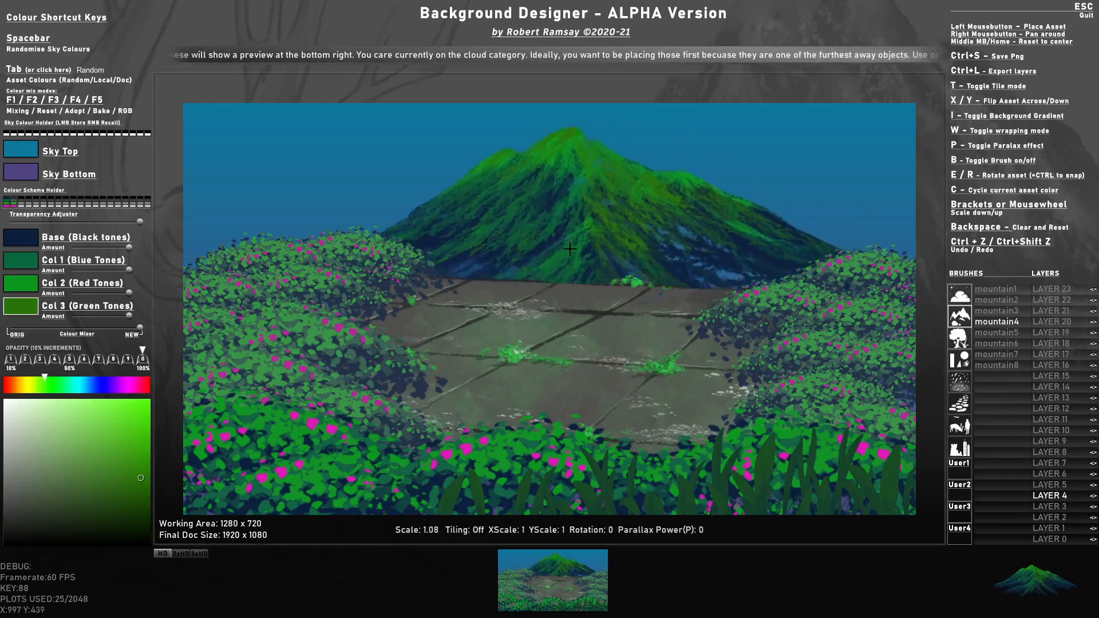
scroll(601, 223, down, 4)
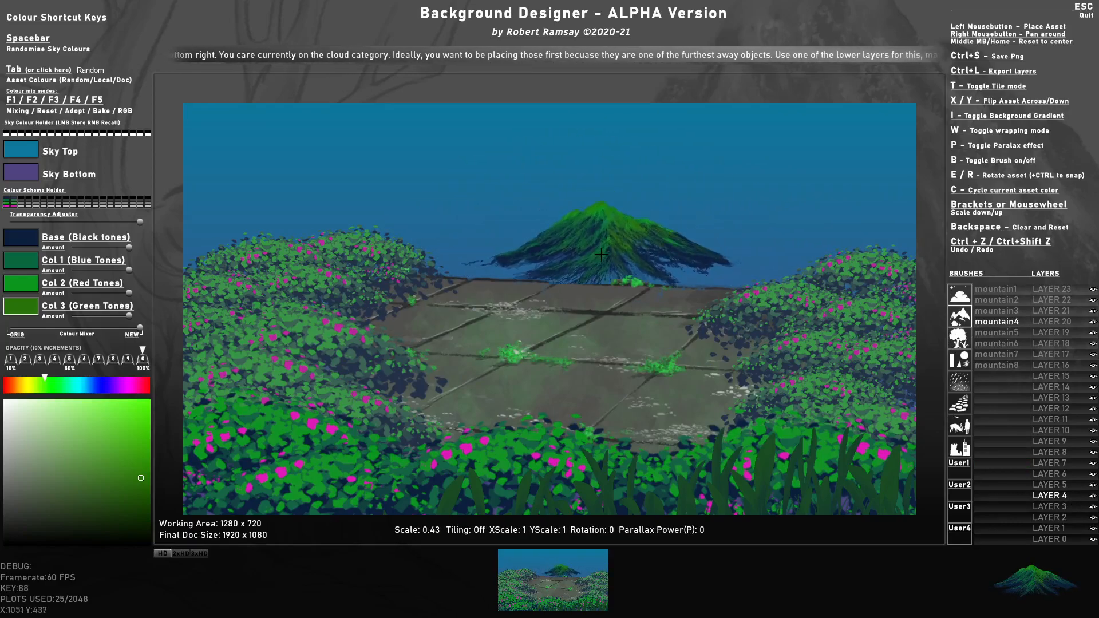
scroll(584, 235, up, 2)
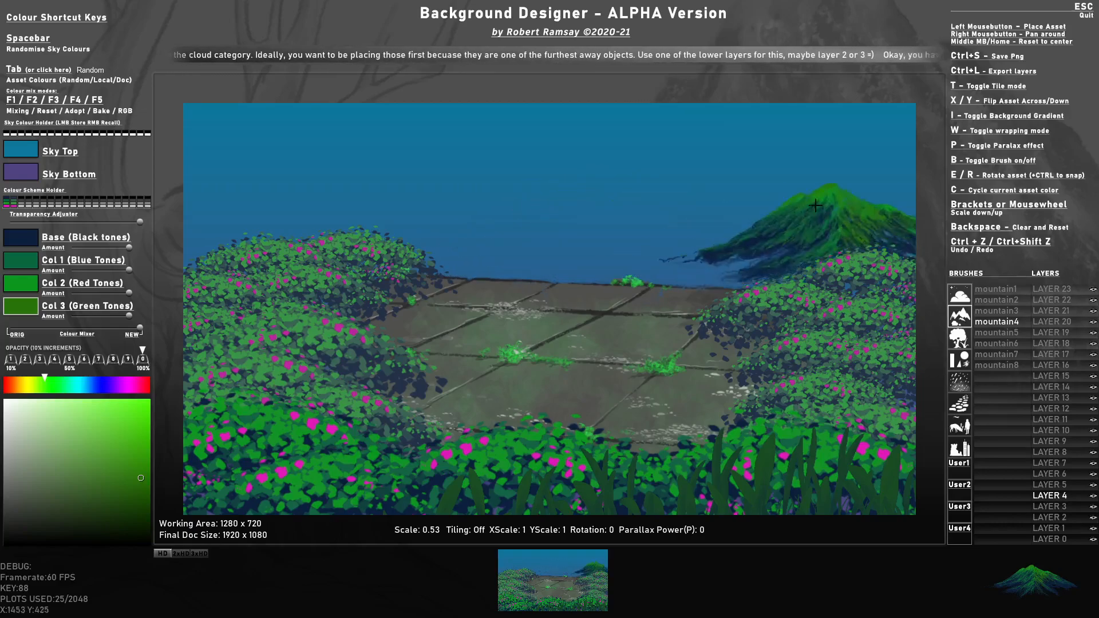
Set the Sky Bottom colour to pale lavender and the Sky Top colour to deep blue
click(20, 173)
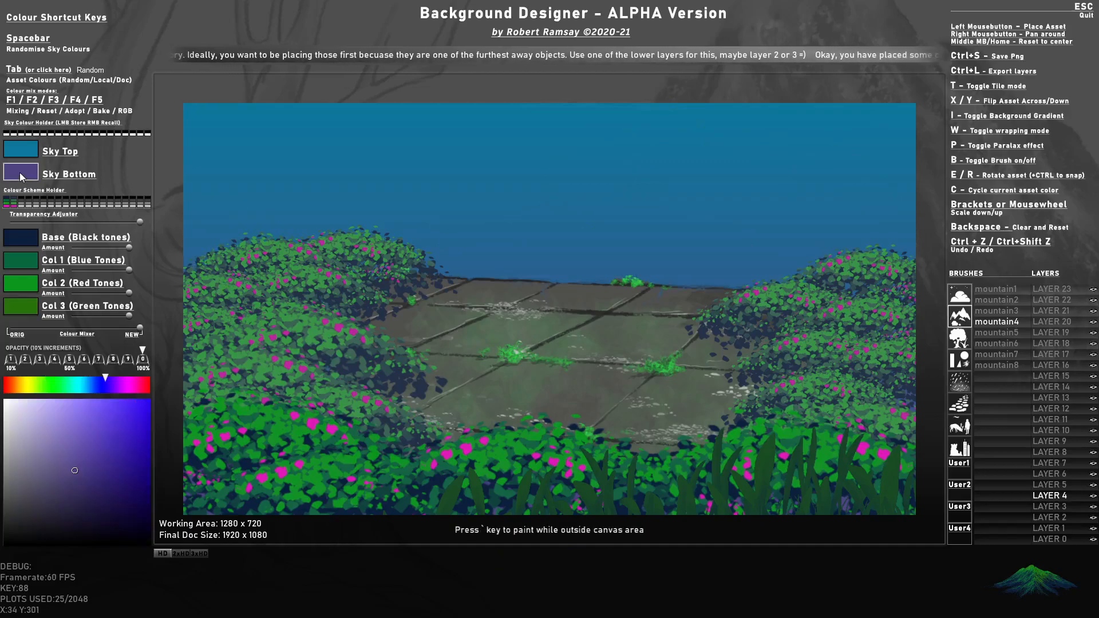
drag(83, 424, 31, 403)
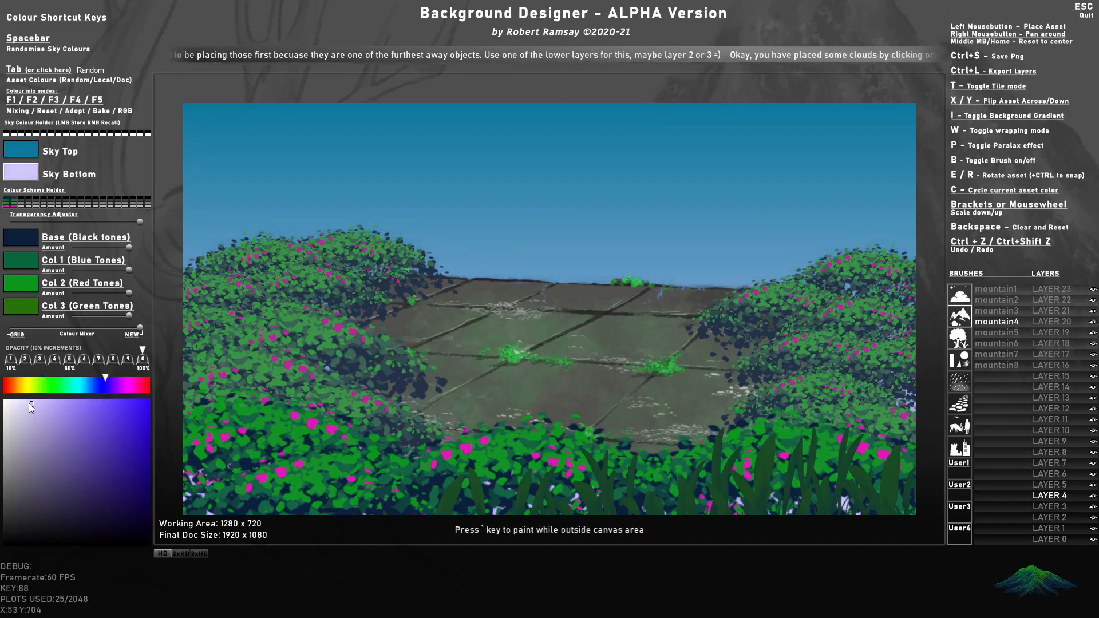
click(24, 151)
drag(98, 391, 87, 381)
drag(127, 433, 149, 451)
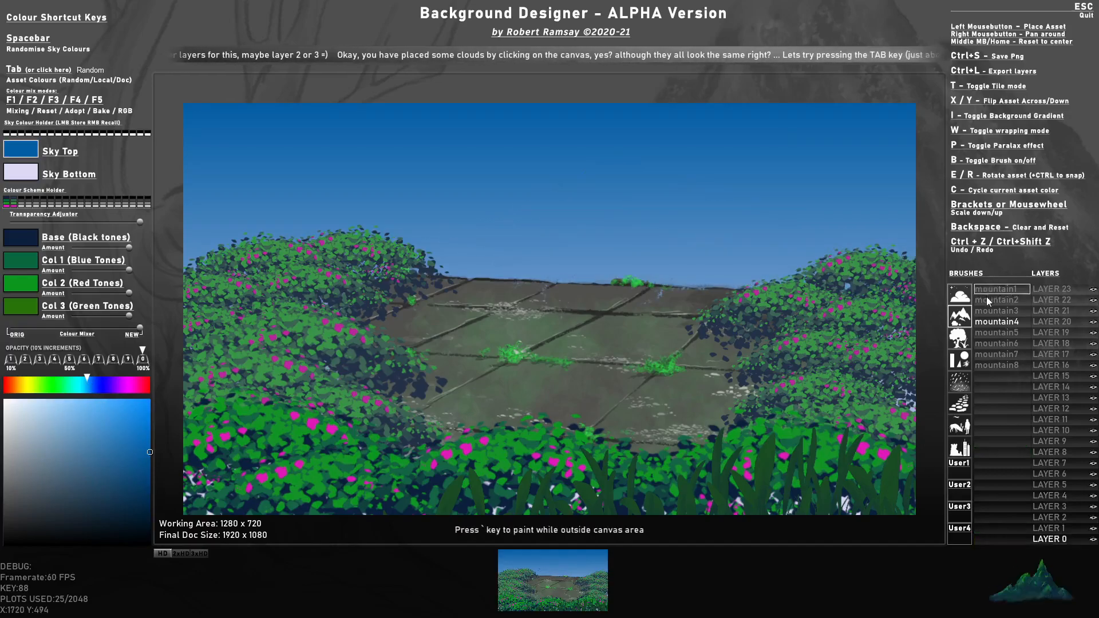
Load the cloud4 brush on layer 0 and match its Base and three tone colours to the pale lavender Sky Bottom
click(963, 301)
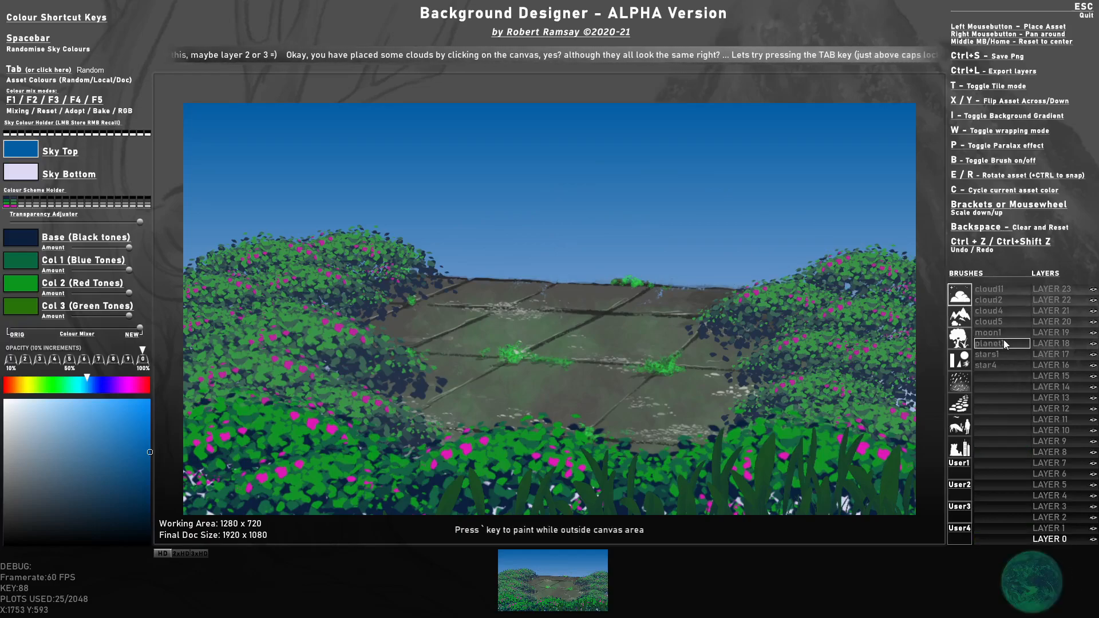
click(1002, 310)
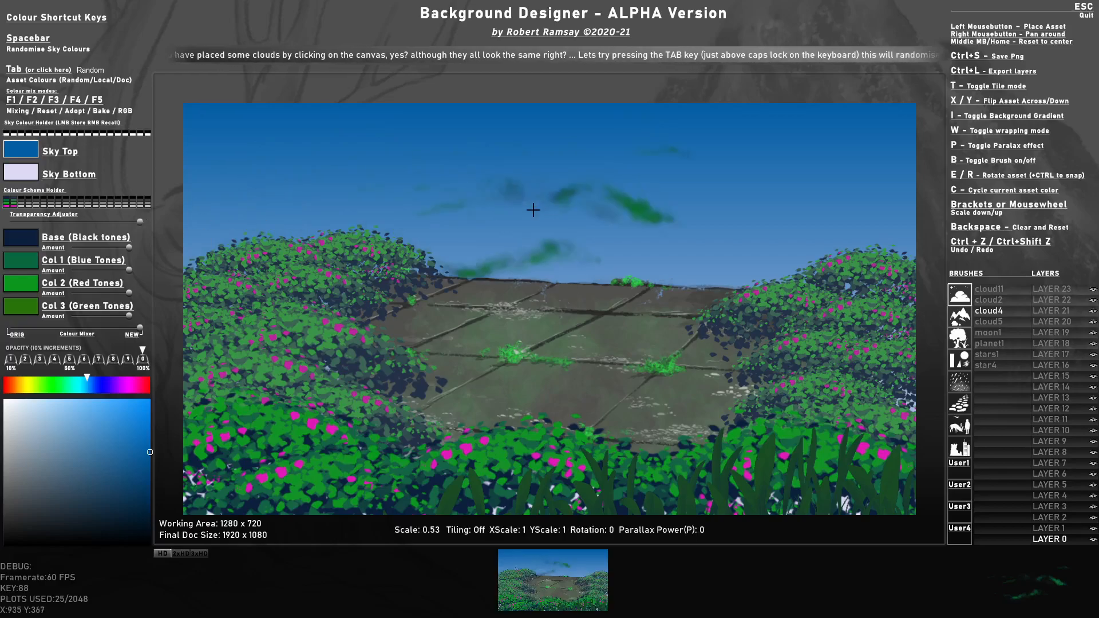
click(25, 236)
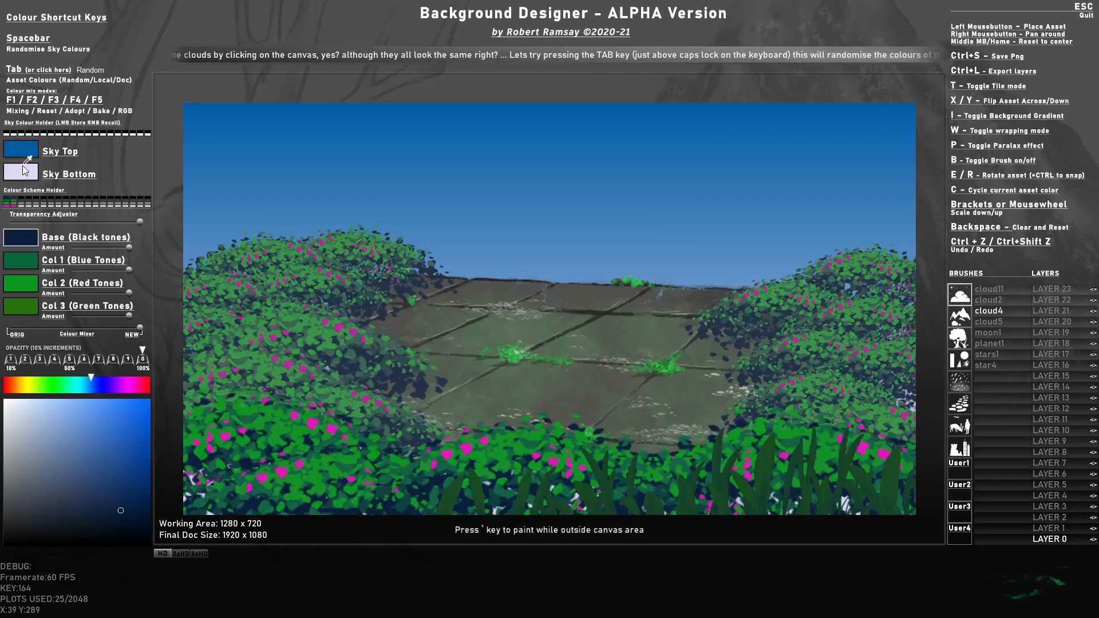
click(24, 174)
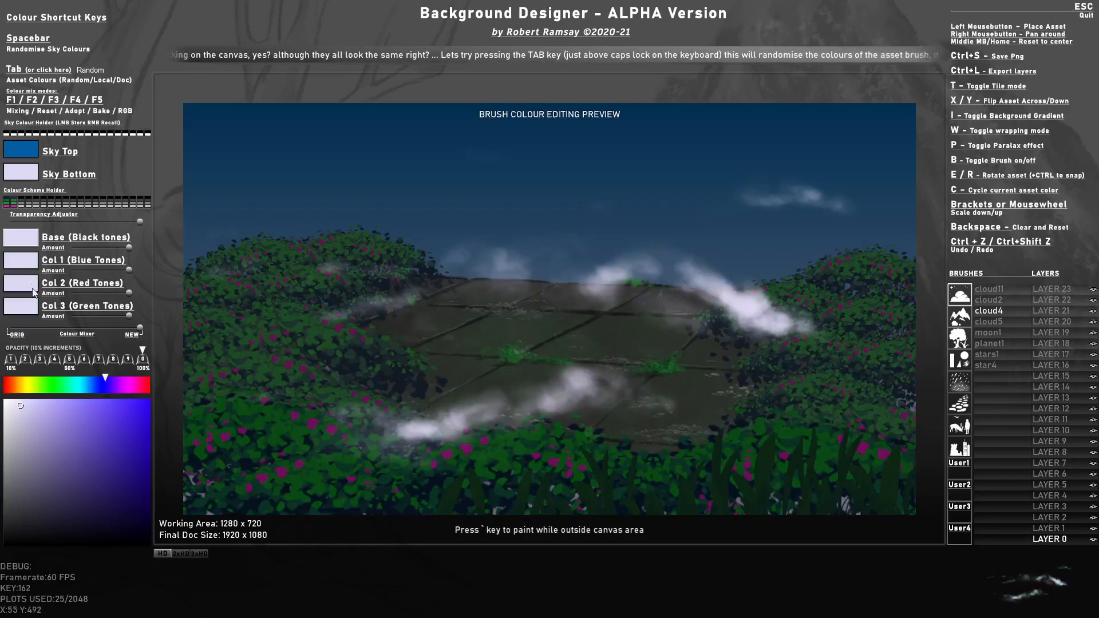
Set the cloud4 brush's Col 1 to light blue, Col 2 to medium blue and Col 3 to deep blue
click(88, 385)
click(75, 417)
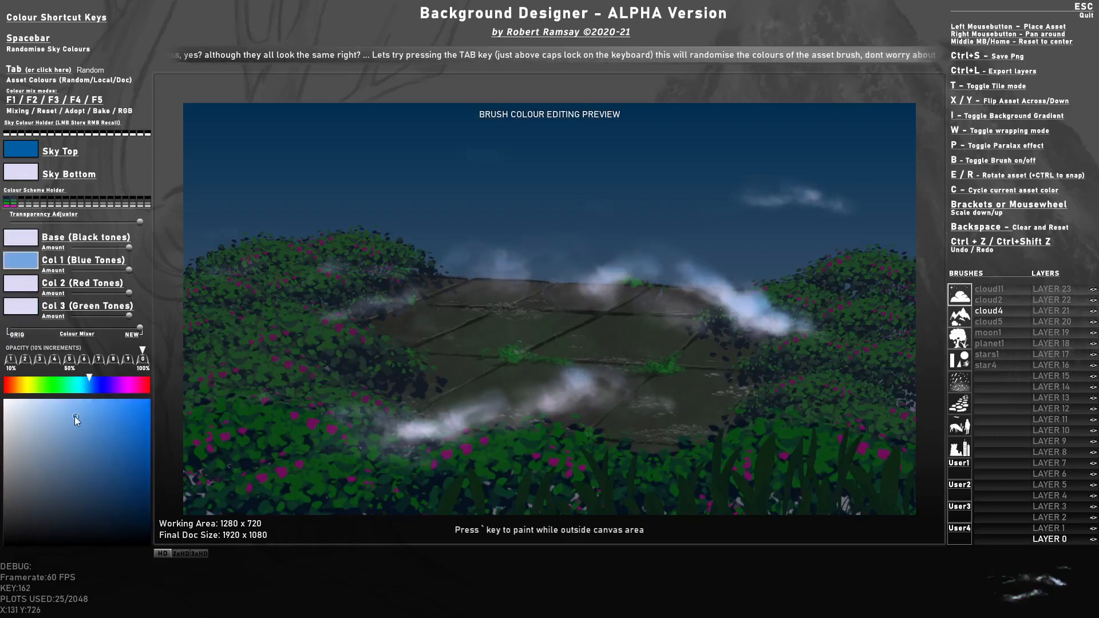
click(26, 287)
drag(98, 388, 91, 388)
drag(93, 415, 103, 419)
click(26, 310)
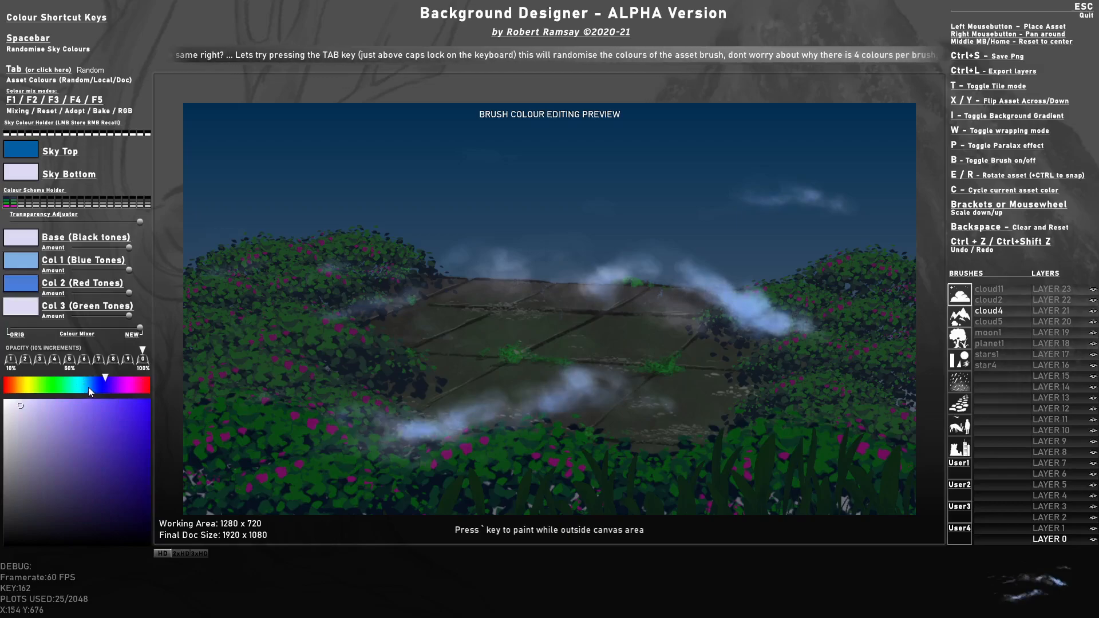
click(88, 387)
click(108, 427)
drag(124, 447, 128, 447)
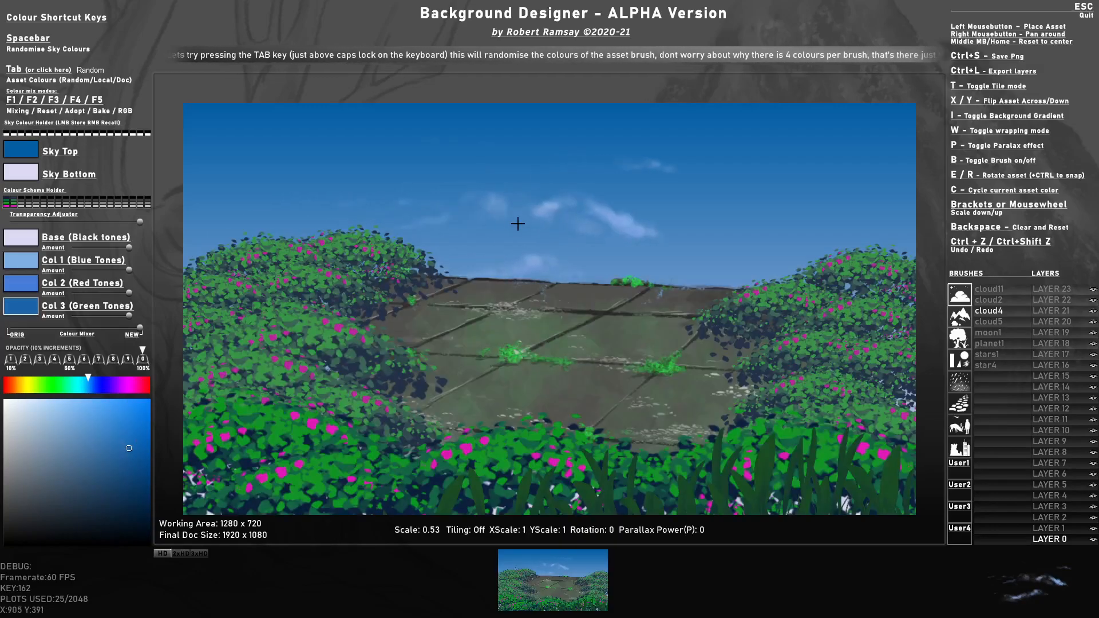
Flip the cloud4 brush across and stamp soft clouds above the patio's horizon at scales between about 0.35 and 0.85
key(x)
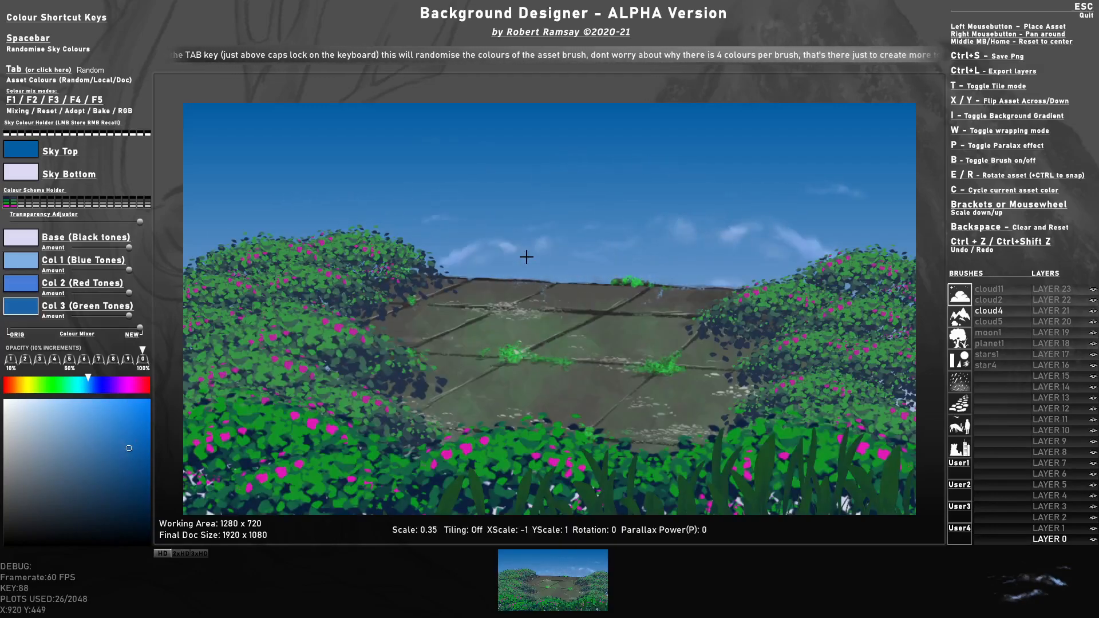
scroll(551, 277, up, 7)
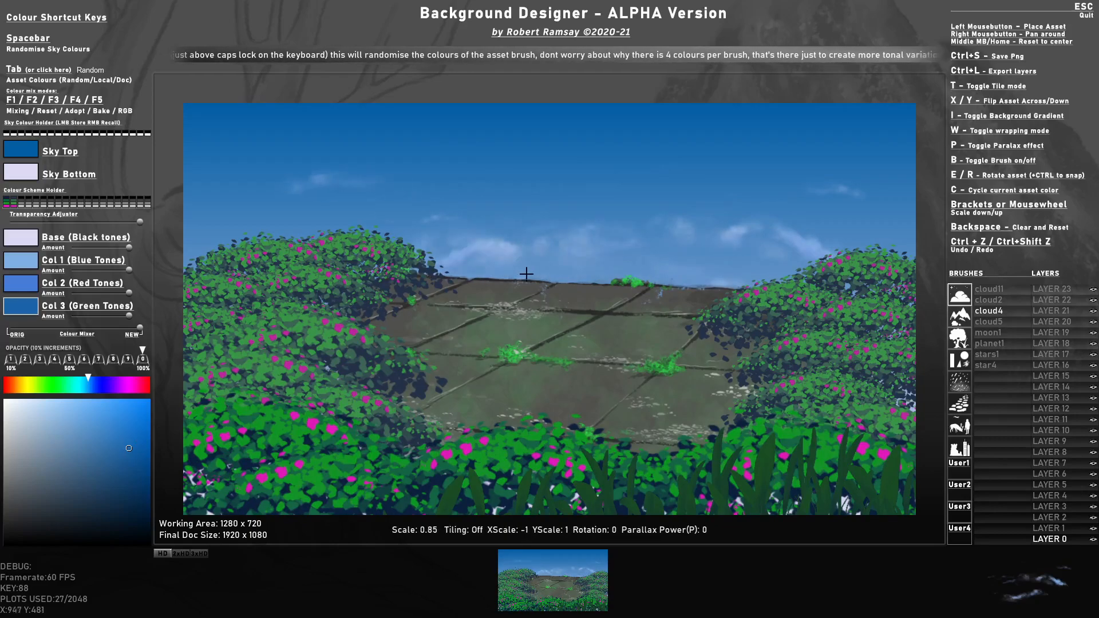
click(492, 274)
click(795, 241)
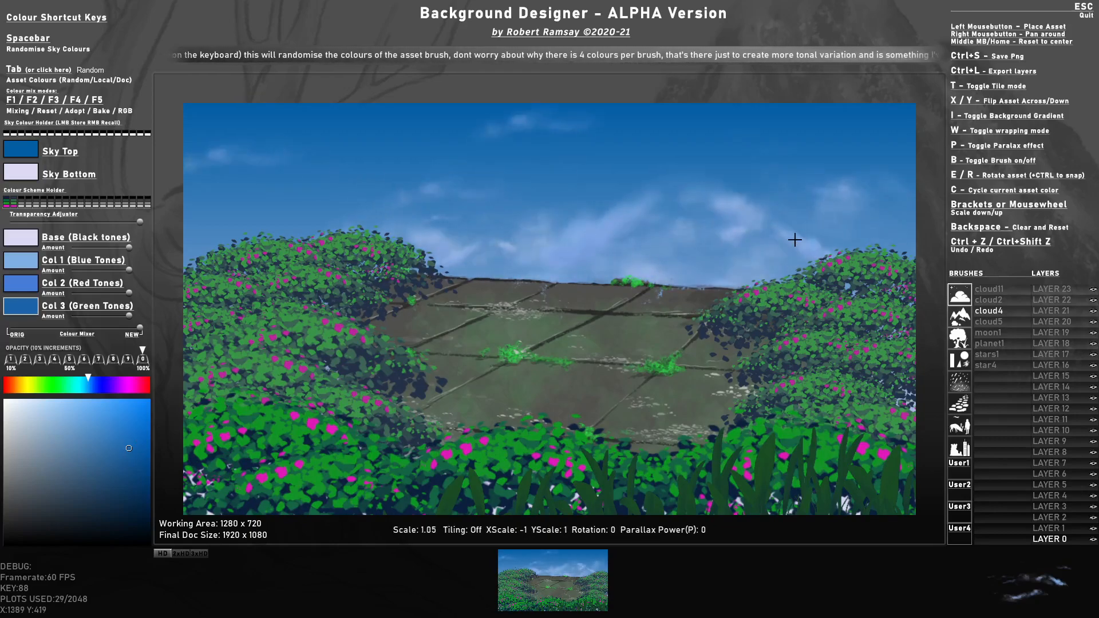
Load the cloud5 brush with Col 3 set to a lighter blue and the opacity set to 50%
click(989, 321)
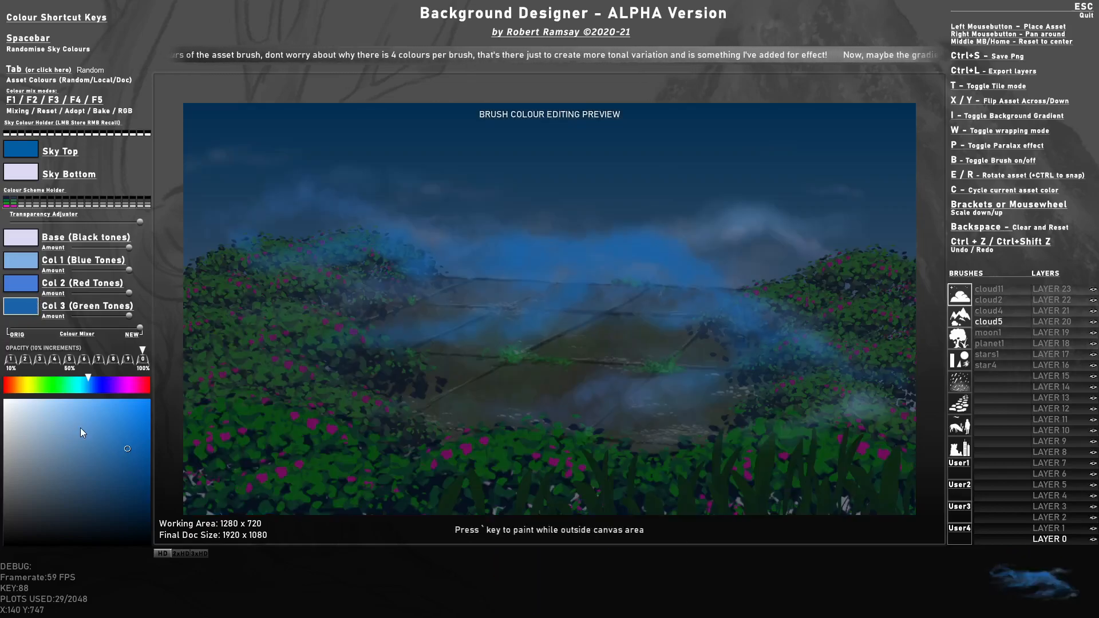
click(87, 413)
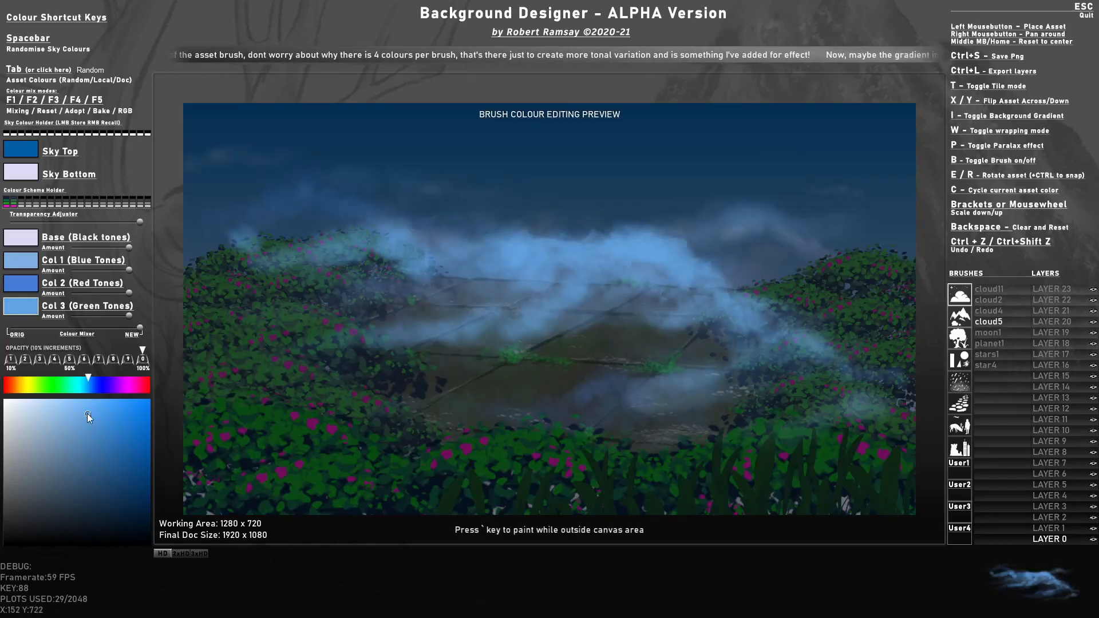
scroll(615, 252, down, 4)
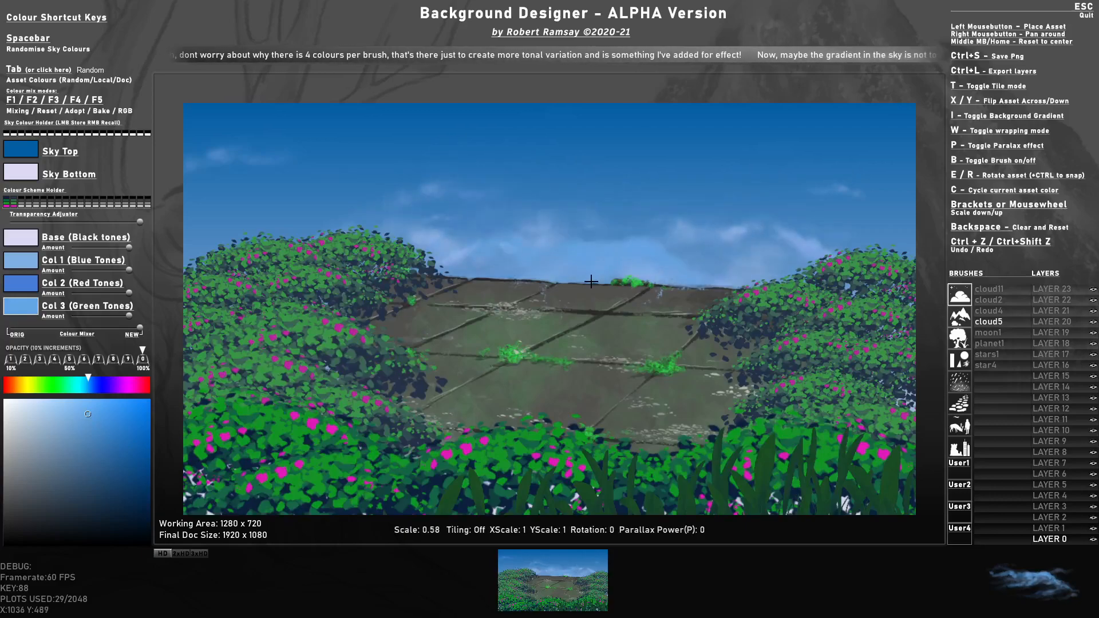
key(5)
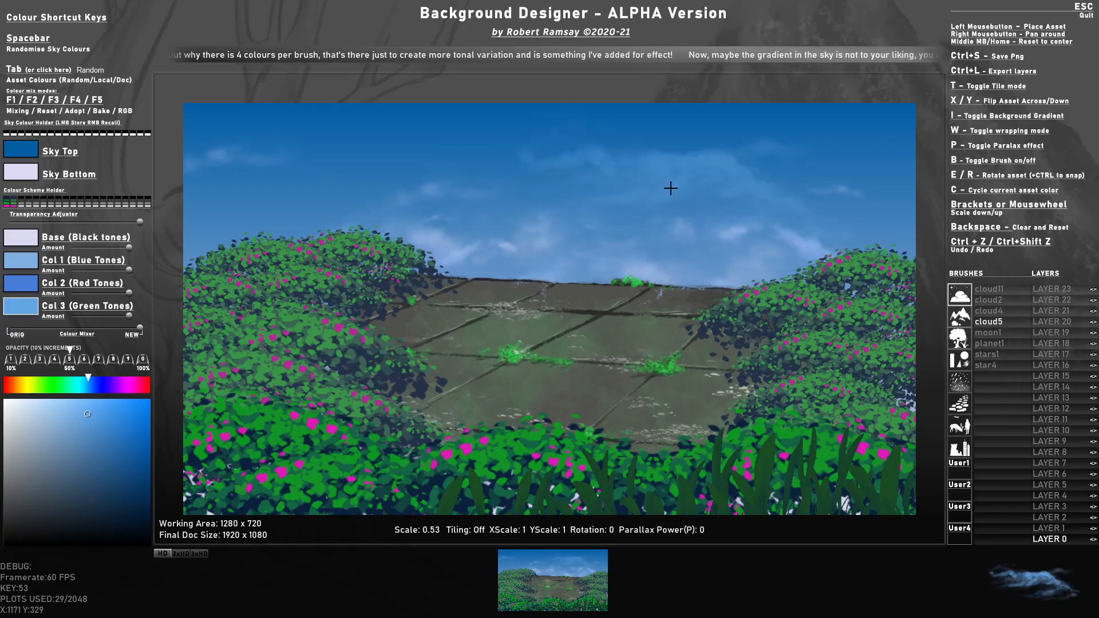
Stamp small, flipped and rotated cloud5 wisps in the upper-right sky, and add cloud2 wisps there at scale 0.33, rotation 350
click(710, 112)
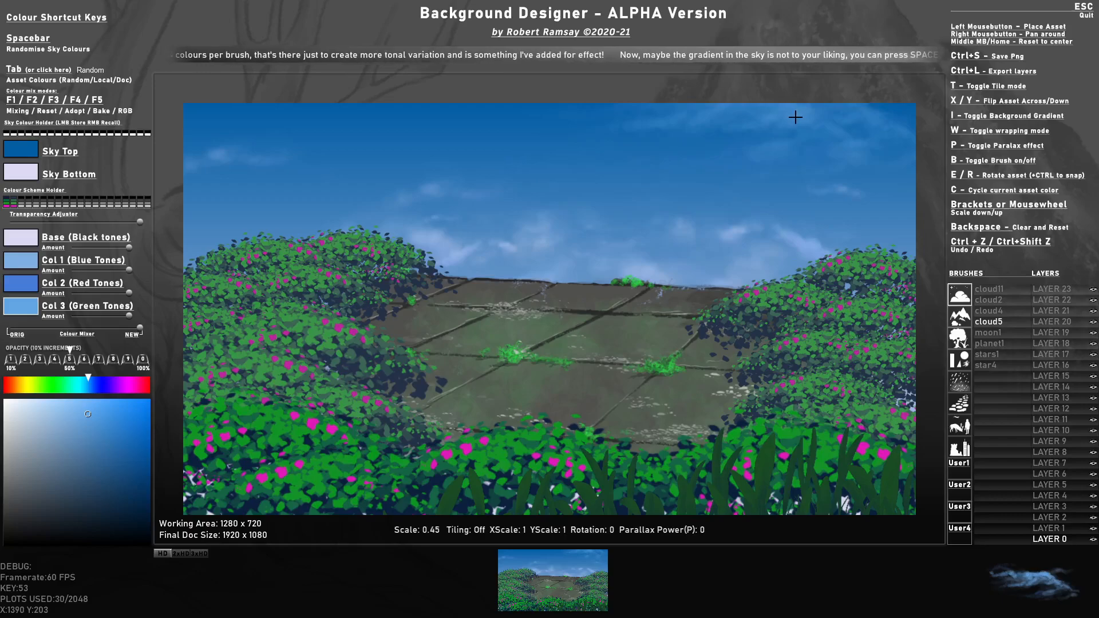
scroll(710, 144, down, 3)
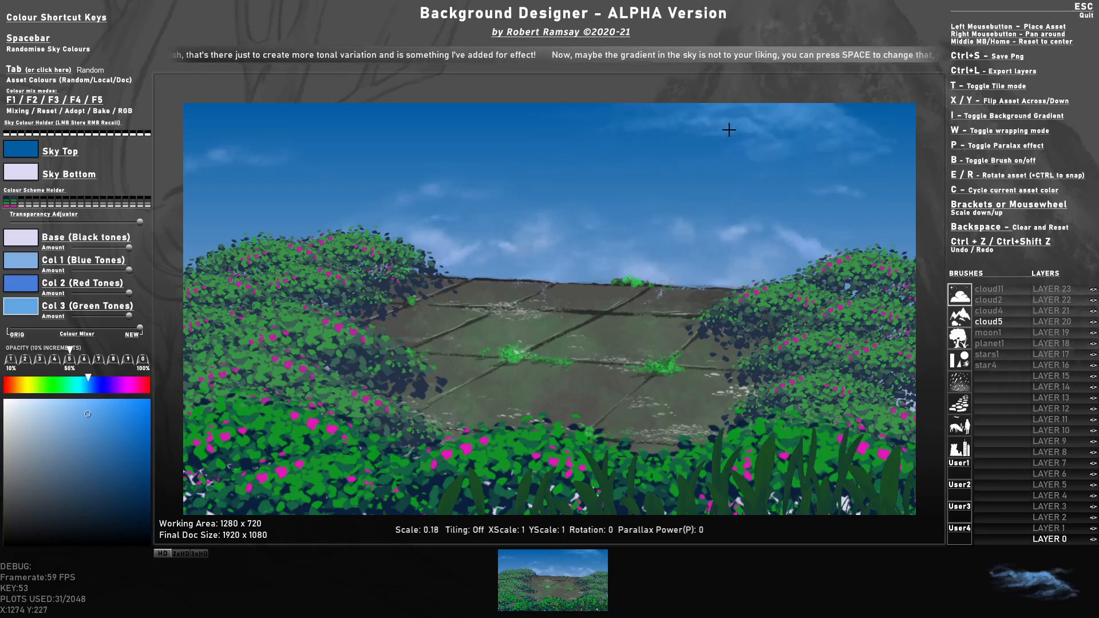
key(x)
scroll(836, 140, up, 2)
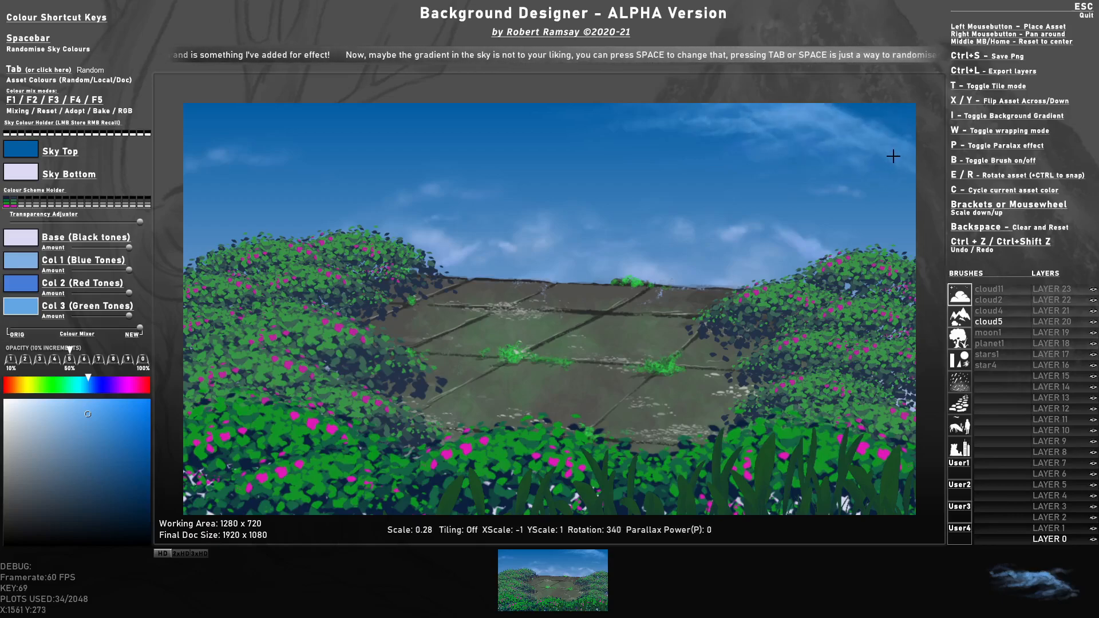
click(1017, 309)
key(r)
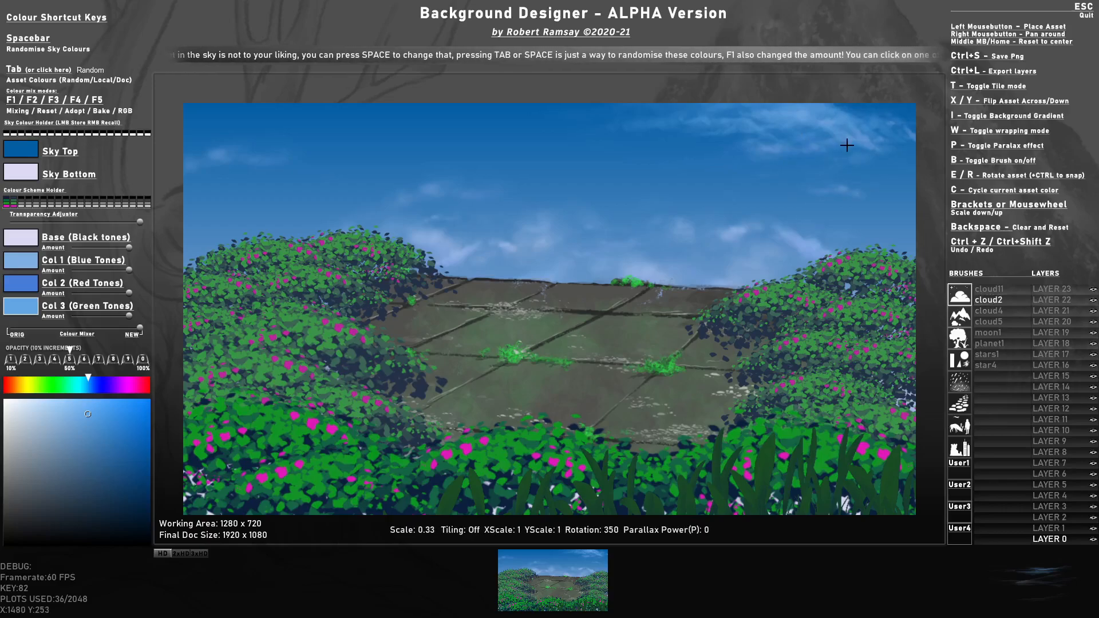
Load the cloud11 brush at 100% opacity and match its Base colour to the light blue of Col 1
click(980, 288)
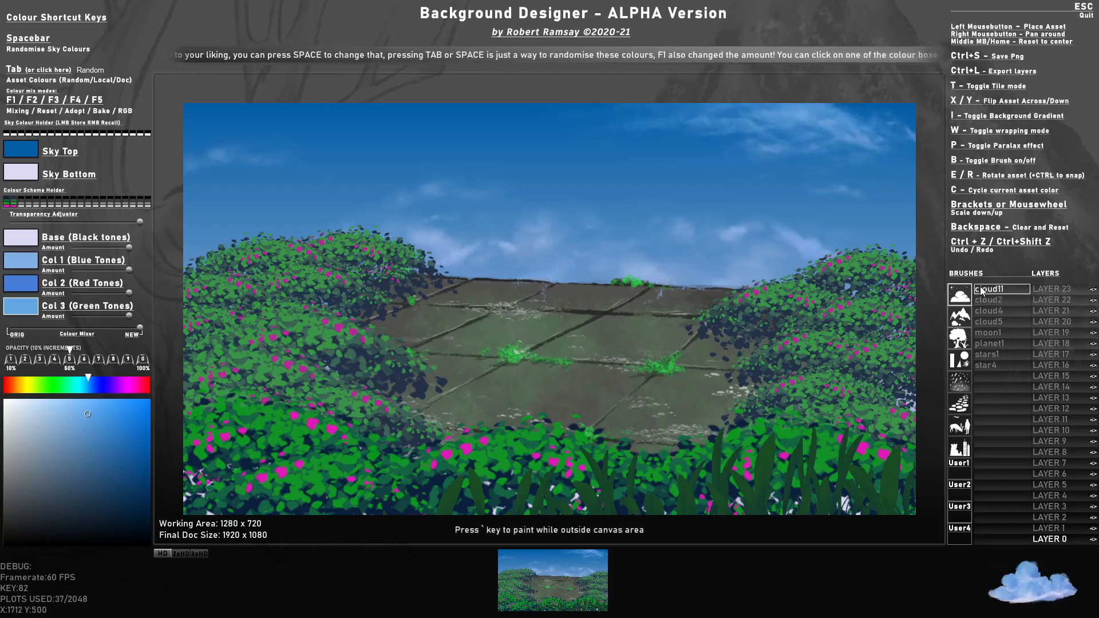
scroll(558, 185, up, 3)
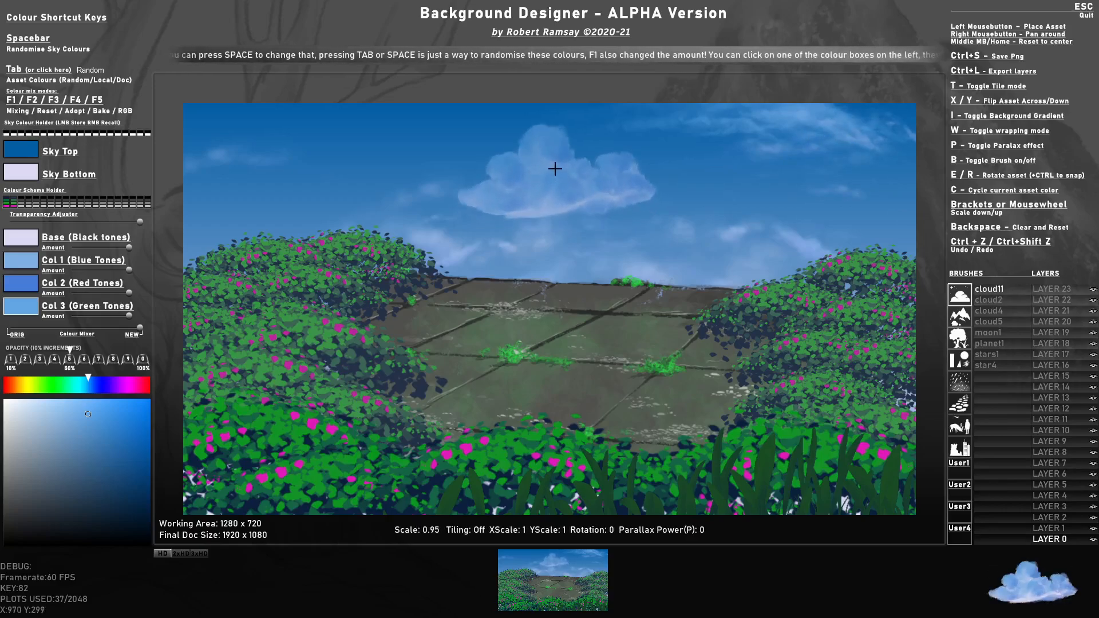
scroll(514, 139, down, 1)
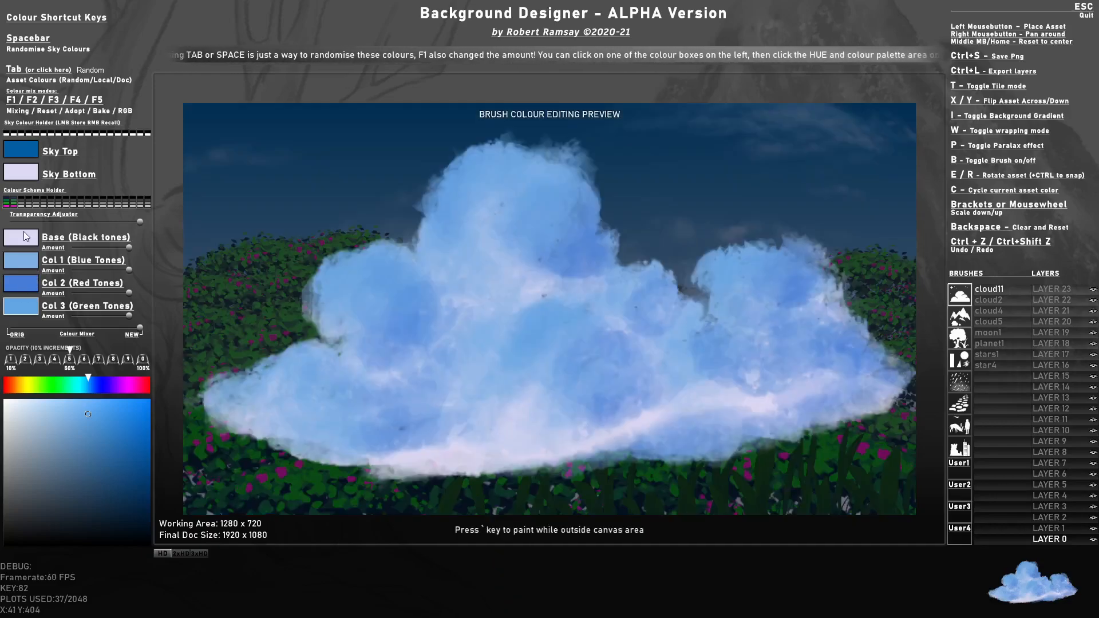
click(23, 231)
mouse_move(74, 441)
mouse_down()
mouse_move(96, 465)
mouse_move(95, 441)
mouse_move(101, 447)
mouse_up()
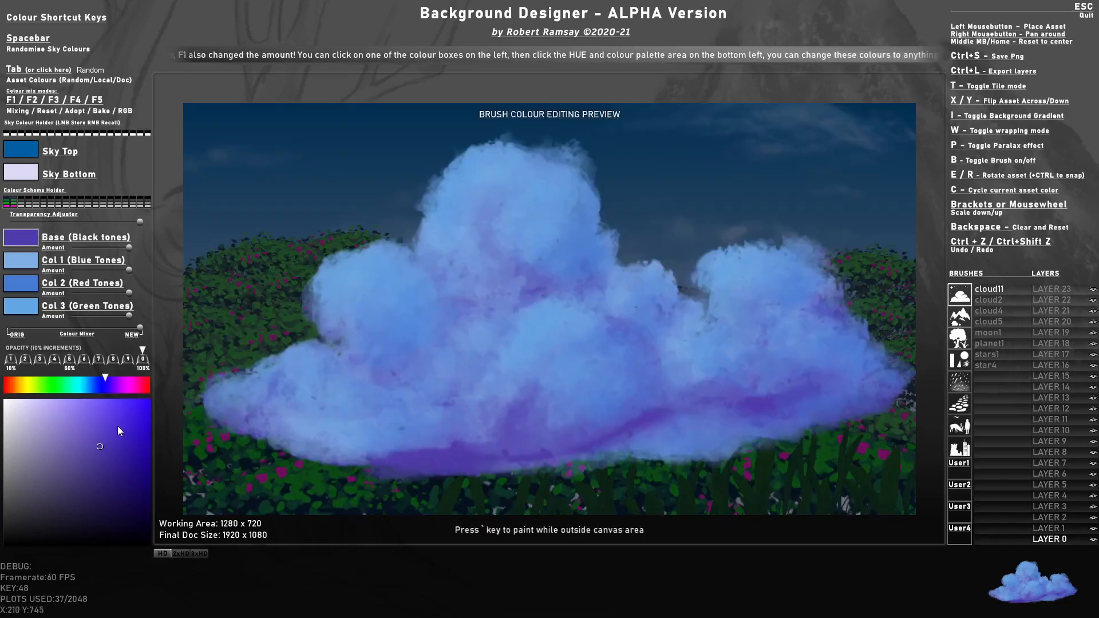
drag(118, 426, 29, 444)
alt+click(25, 256)
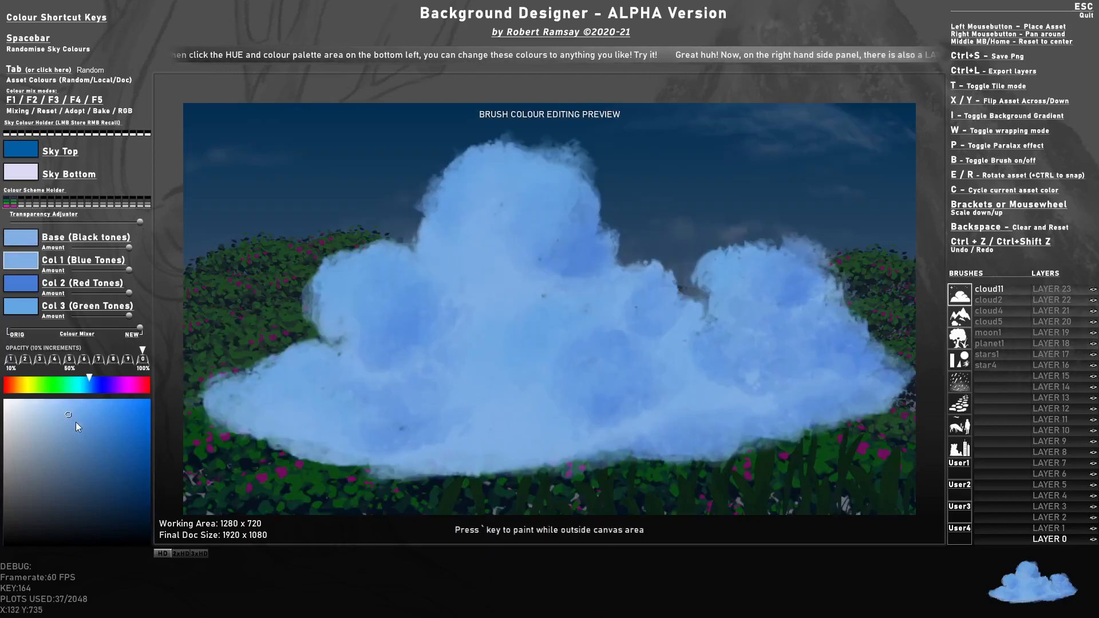
Set the cloud11 brush's Col 1 to very pale blue and its Col 2 to pale yellow
click(43, 407)
click(18, 283)
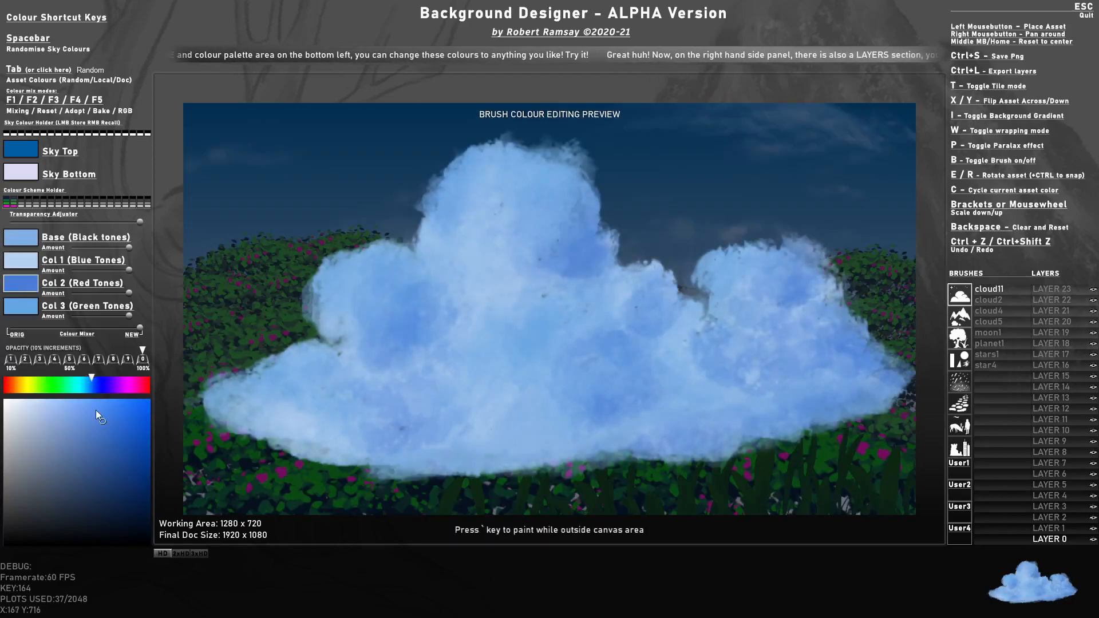
drag(104, 419, 8, 392)
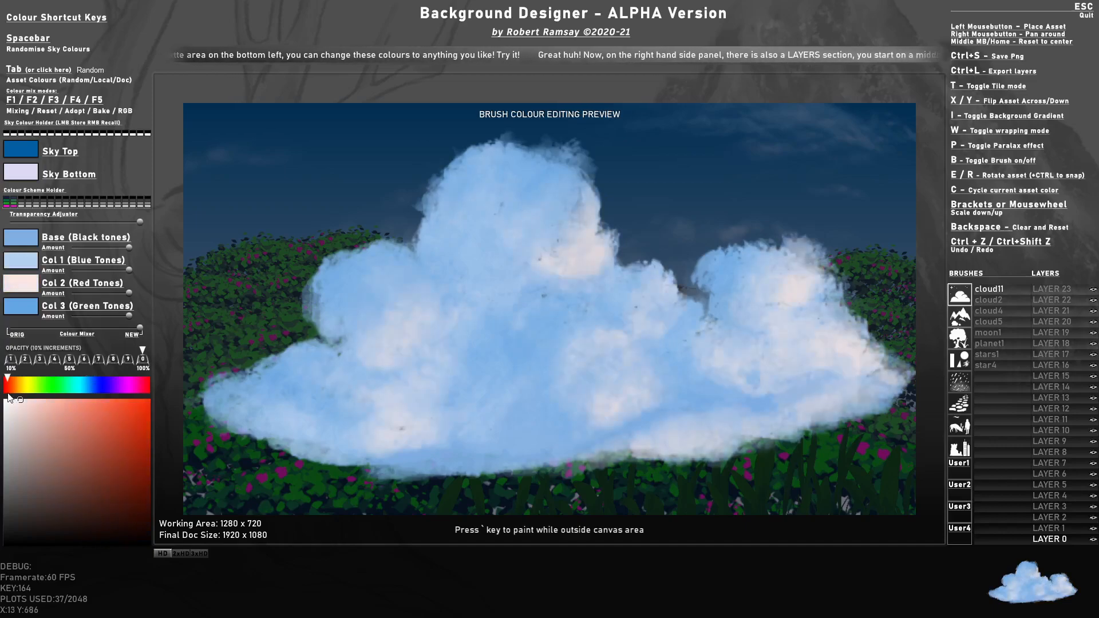
scroll(319, 139, down, 4)
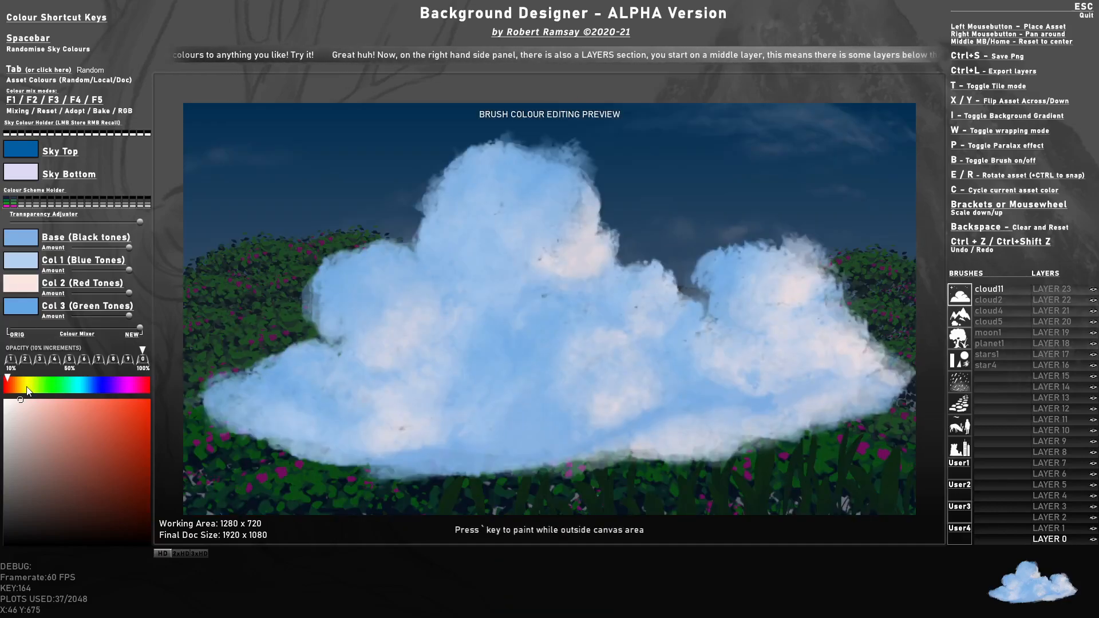
click(25, 386)
click(57, 418)
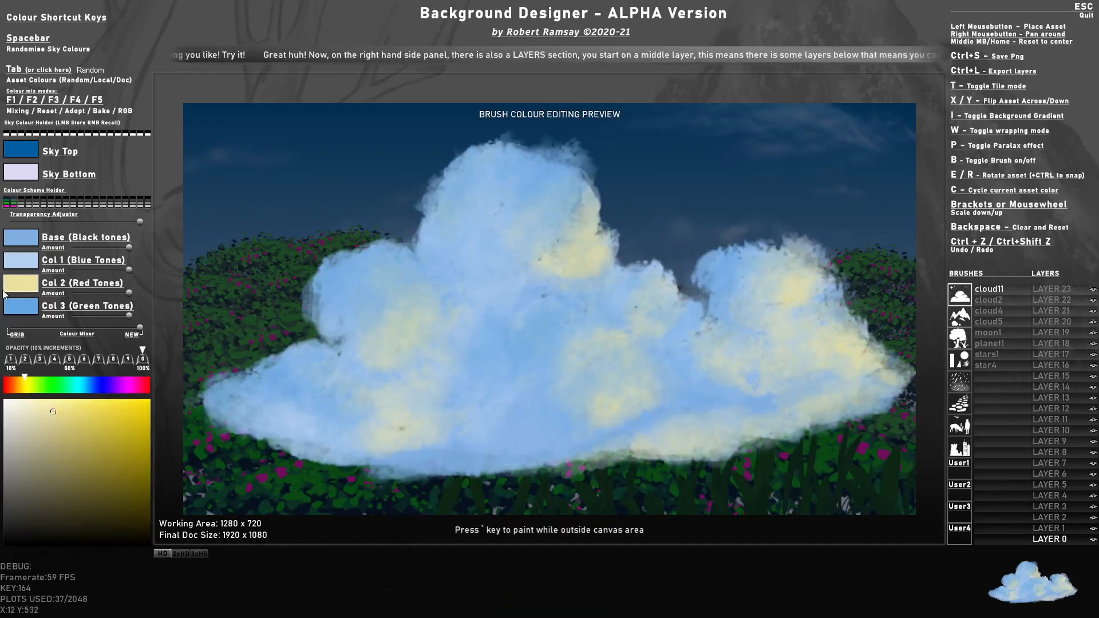
Set the cloud11 brush's Col 3 to a soft golden tan
click(18, 309)
click(32, 390)
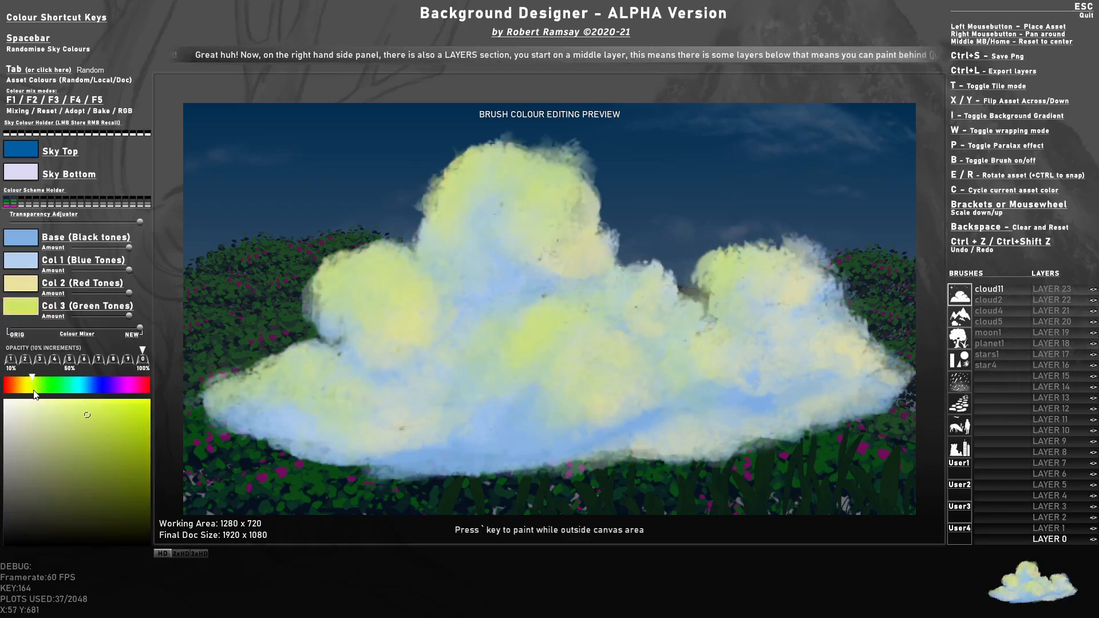
click(20, 392)
mouse_move(89, 420)
mouse_down()
mouse_move(88, 435)
mouse_move(74, 420)
mouse_up()
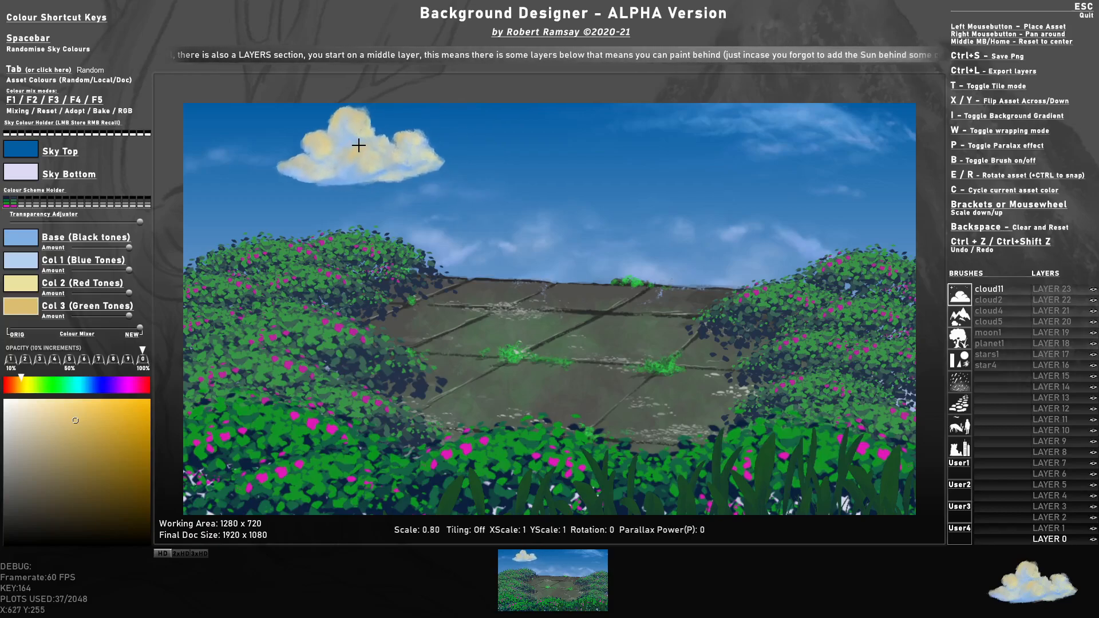
Enlarge the cloud11 brush to about 1.35 and stamp overlapping cumulus clouds behind the patio and the left shrubs
scroll(338, 131, up, 3)
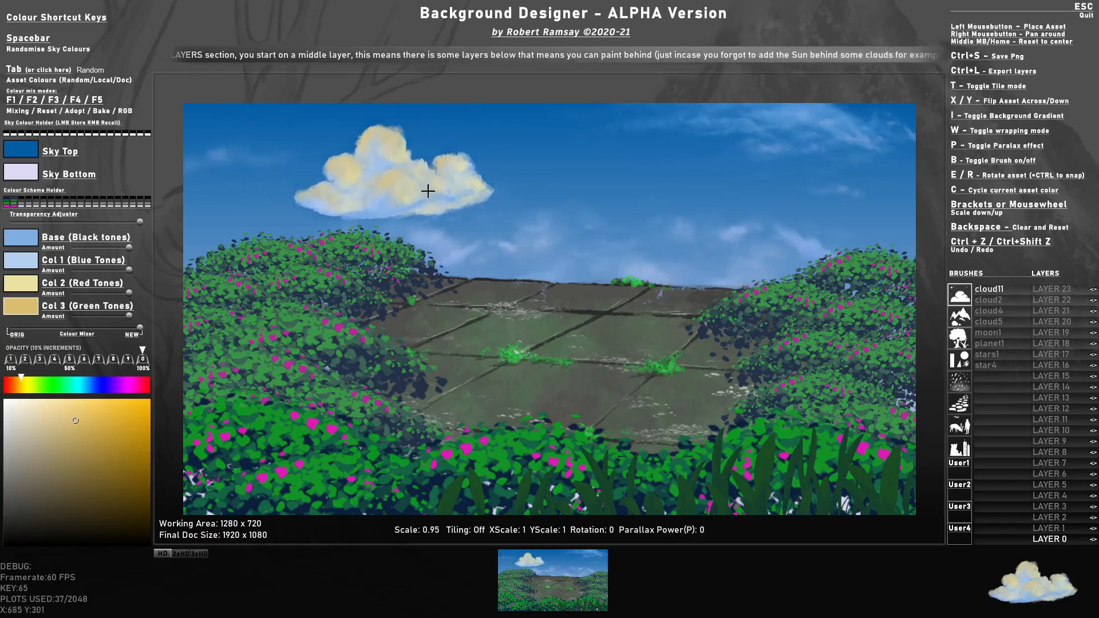
scroll(454, 235, up, 8)
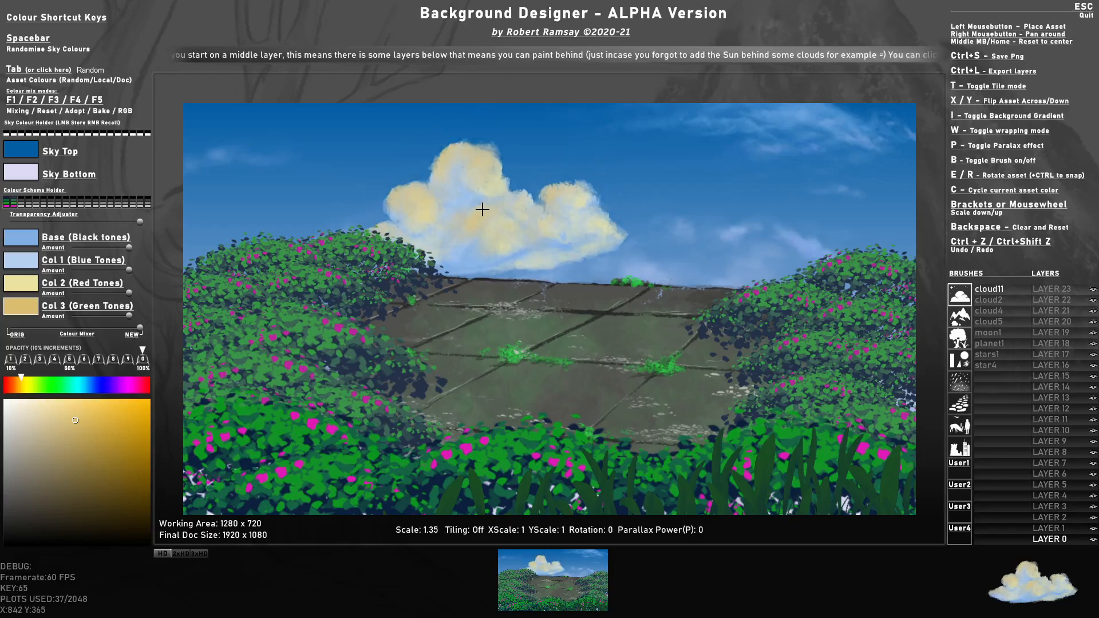
click(555, 231)
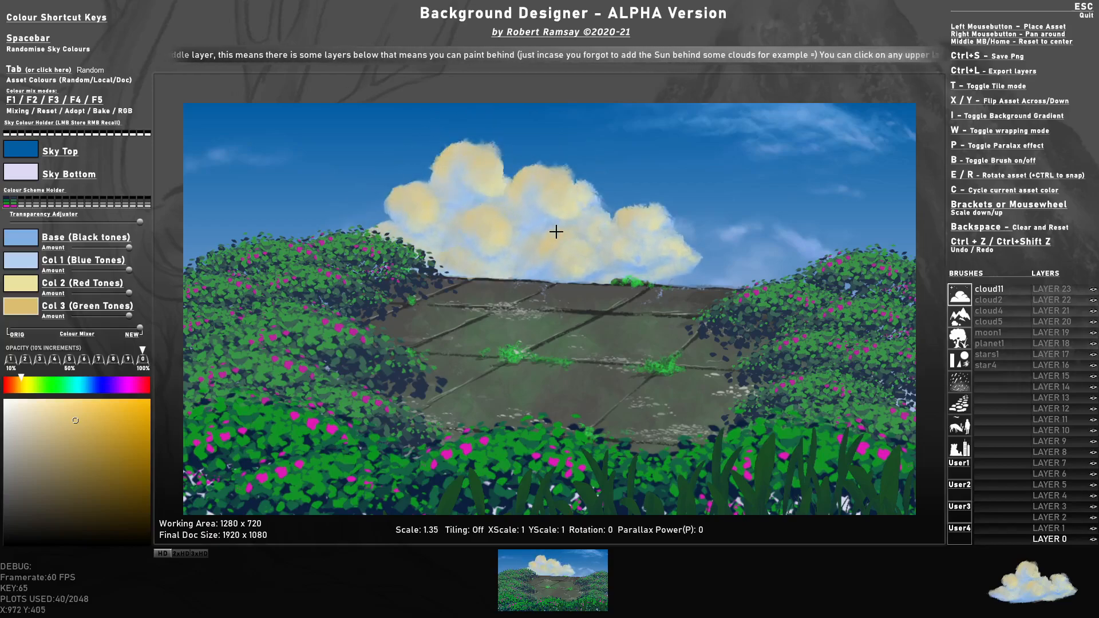
click(554, 276)
scroll(459, 263, up, 11)
click(408, 266)
Stamp a smaller cloud11 cloud behind the patio near the right shrubs at scale about 1.08, and shrink the brush to 0.20
scroll(638, 317, down, 10)
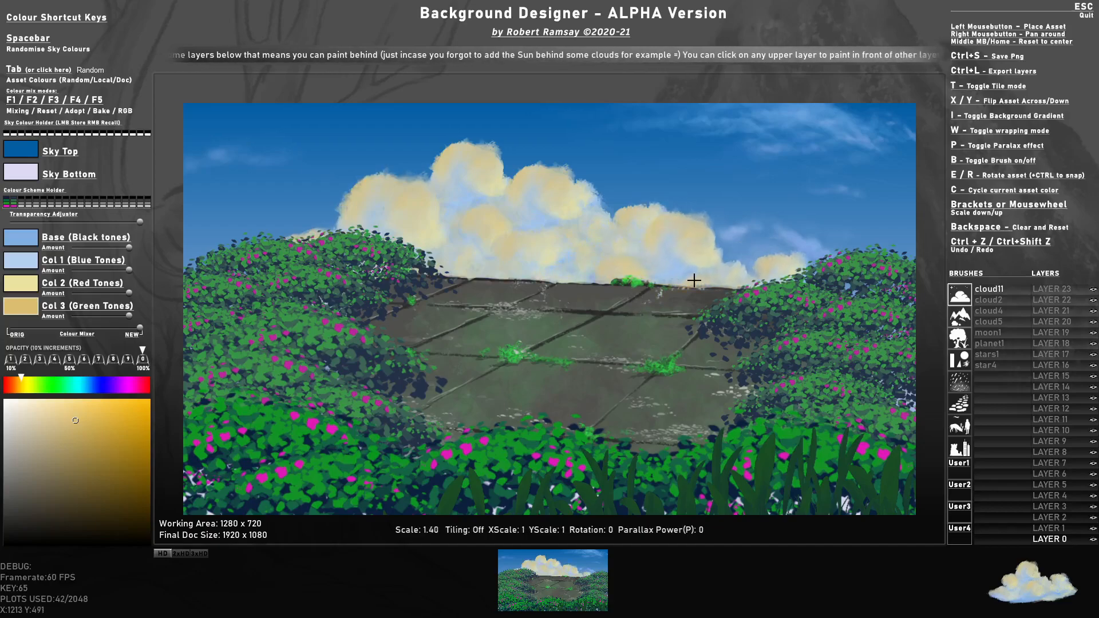
scroll(722, 271, down, 5)
click(732, 273)
scroll(744, 189, down, 1)
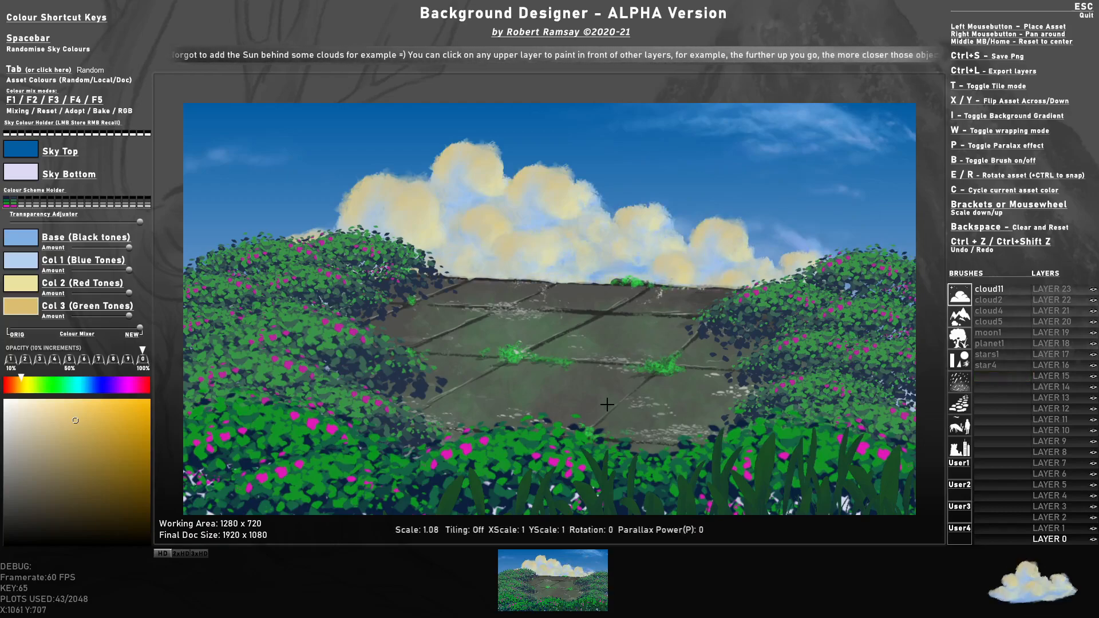
scroll(388, 135, down, 8)
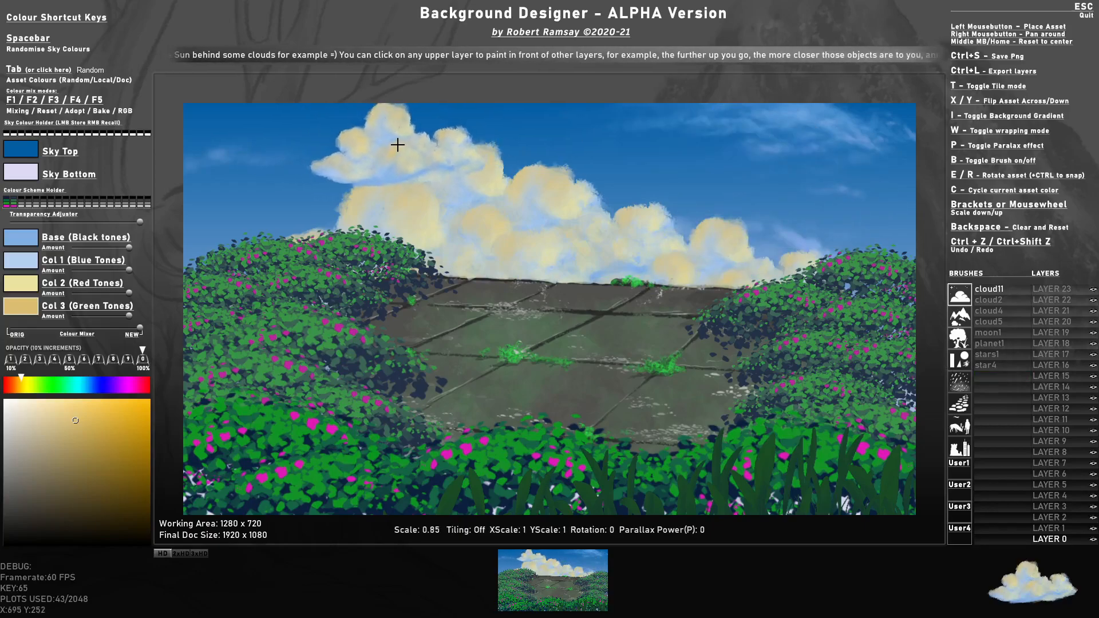
scroll(427, 147, down, 7)
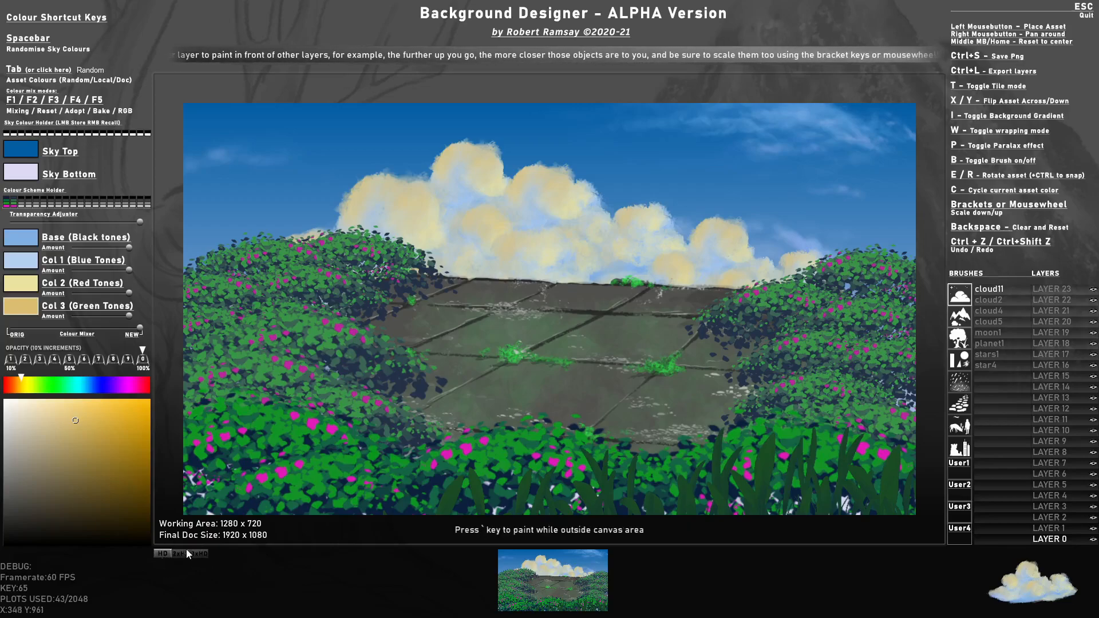
Switch the final document size between the HD, 2xHD and 3xHD presets and leave it at 3840 x 2160
key(F9)
key(F10)
key(F11)
key(F10)
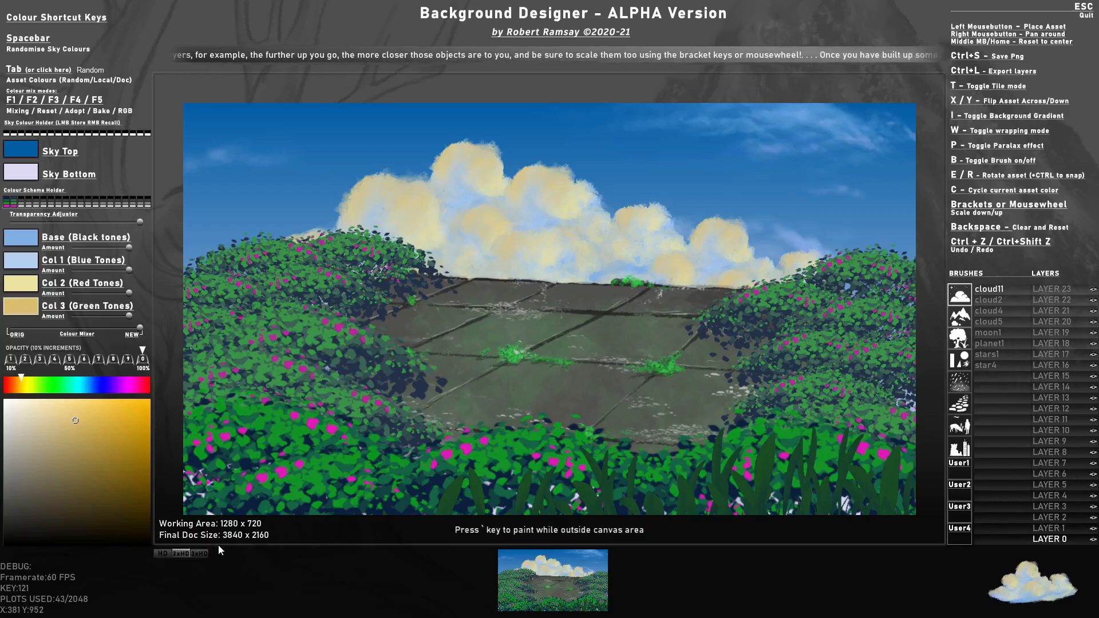
key(F9)
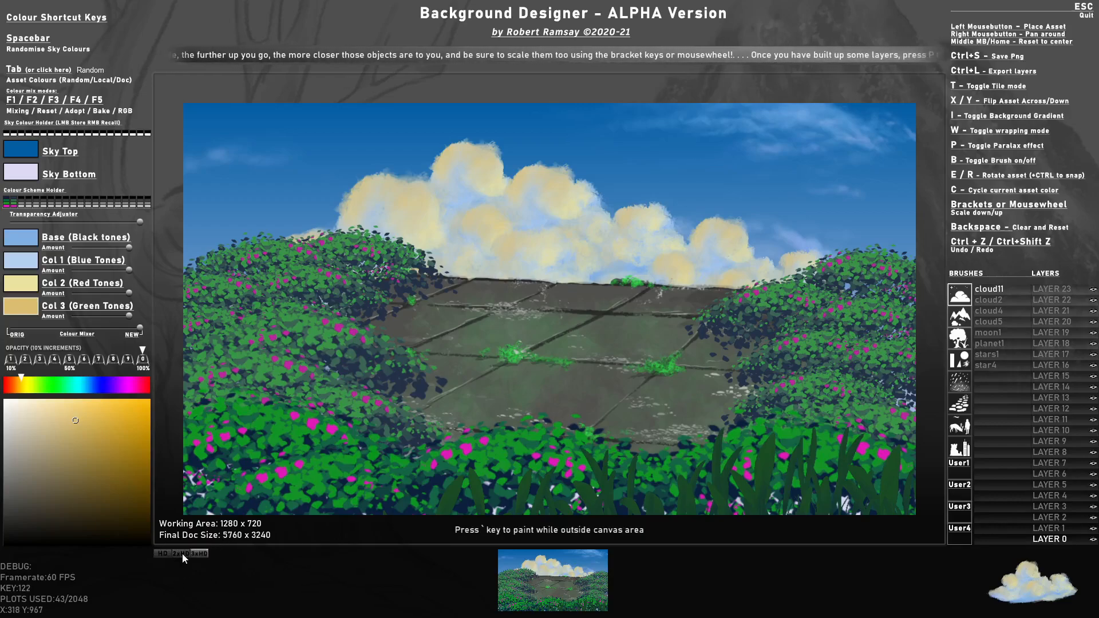
key(F10)
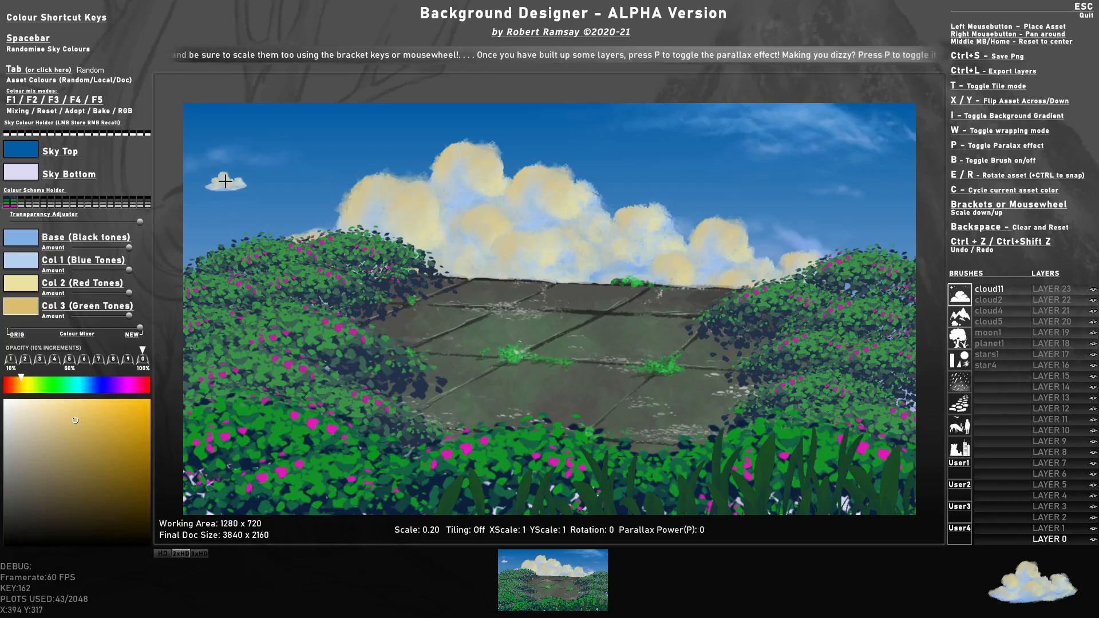
Save the finished scene as a PNG named GibliStyle1 in the BKG_DEMO_IMAGES folder
key(Return)
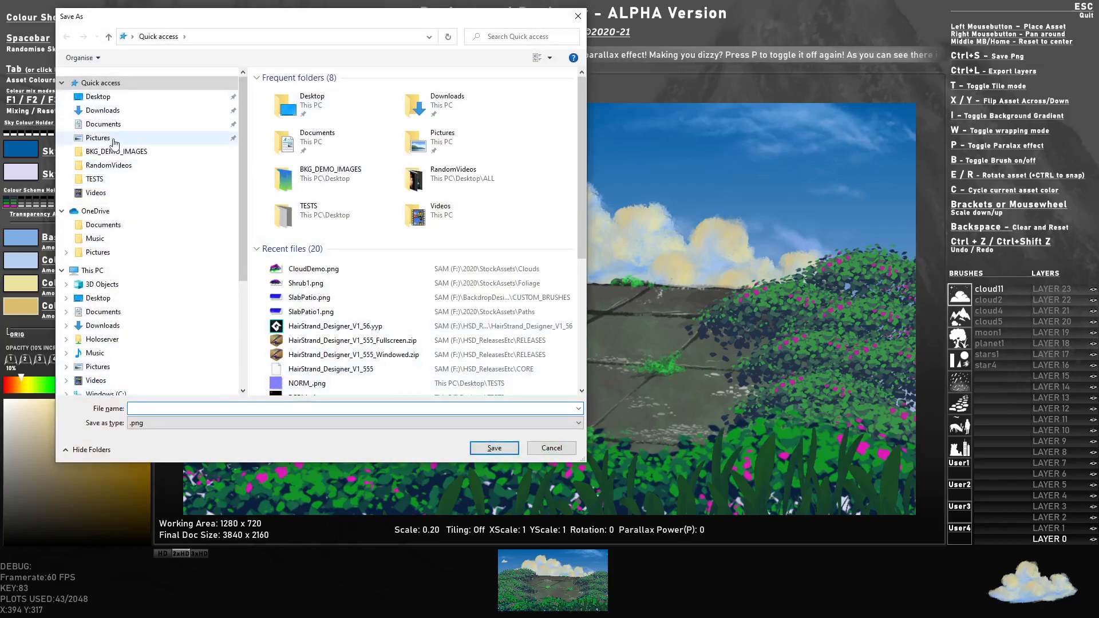
click(115, 151)
click(180, 409)
click(179, 409)
text(GibliStyle1)
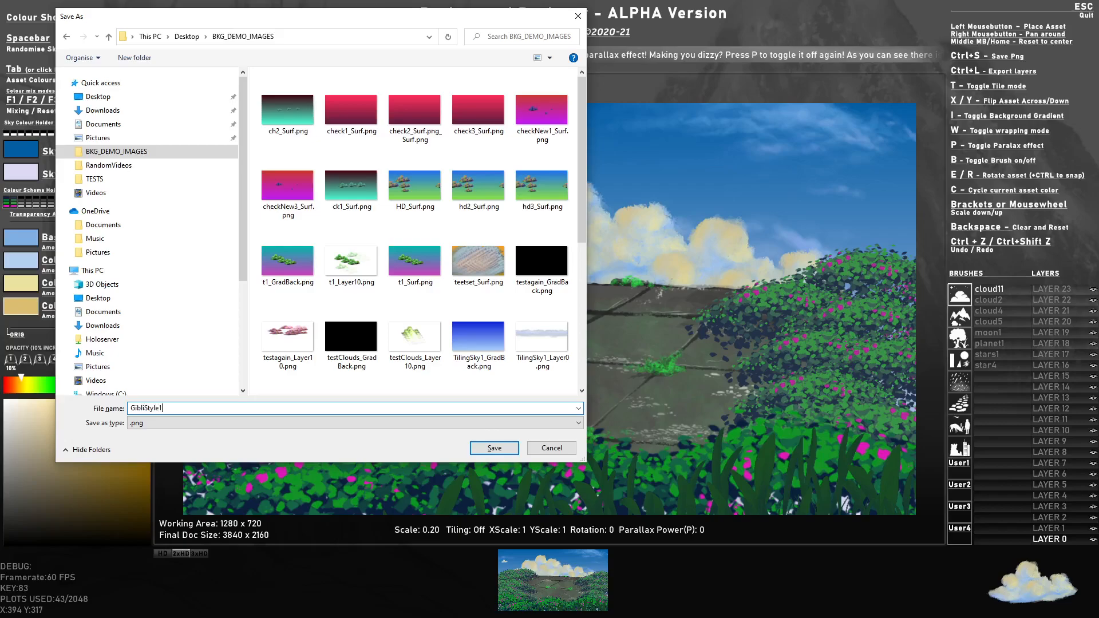
key(Return)
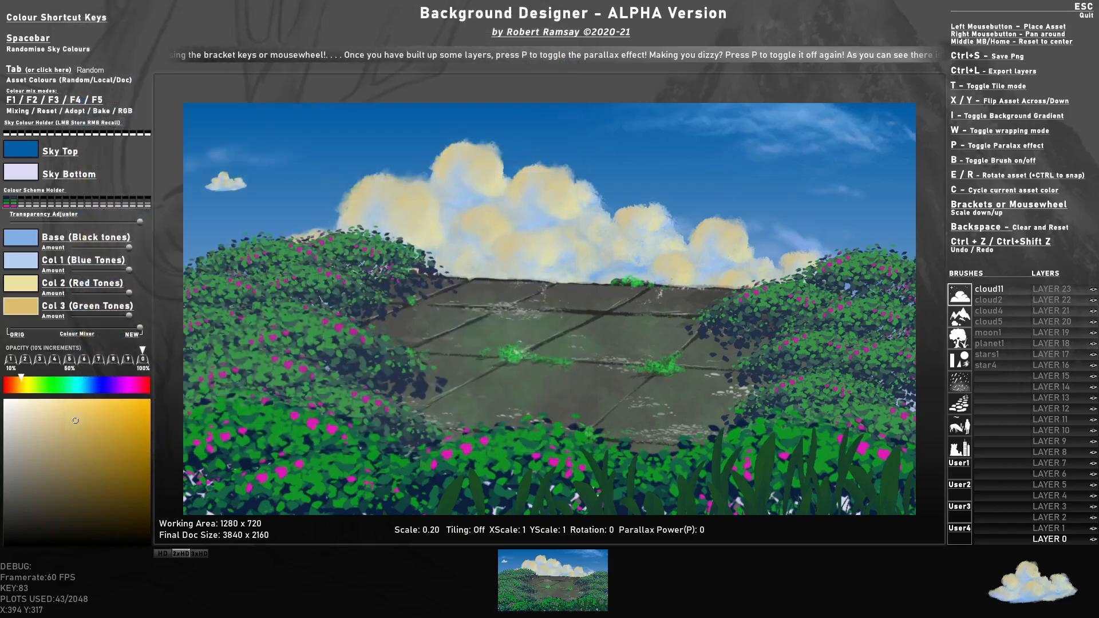
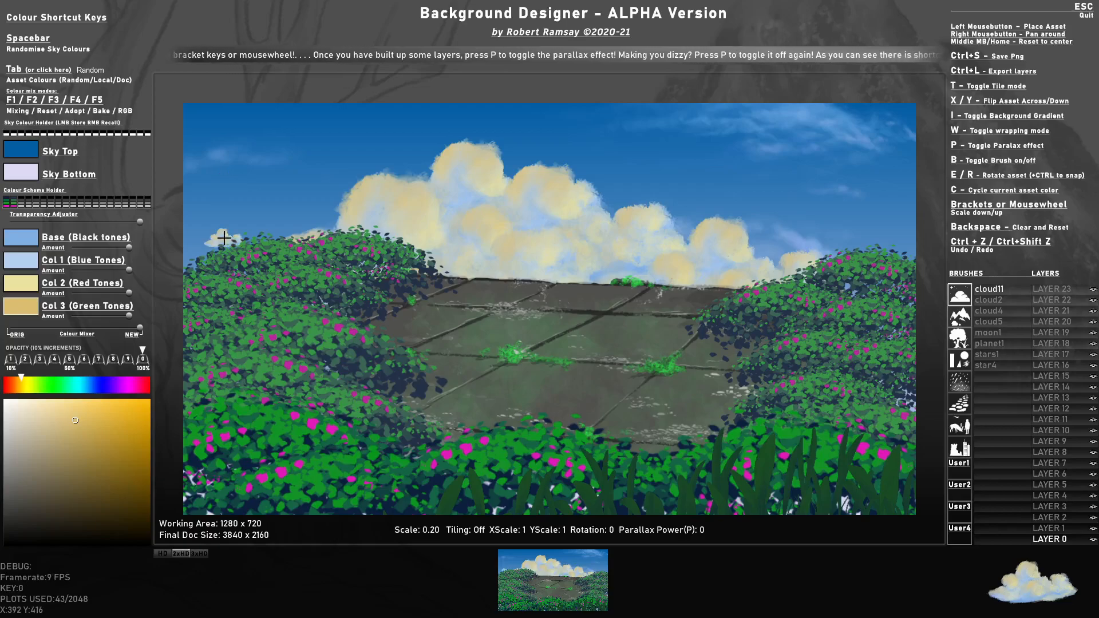
Switch to Photoshop and open GibliStyle1_Surf.png from the BKG_DEMO_IMAGES folder
key(alt+Tab)
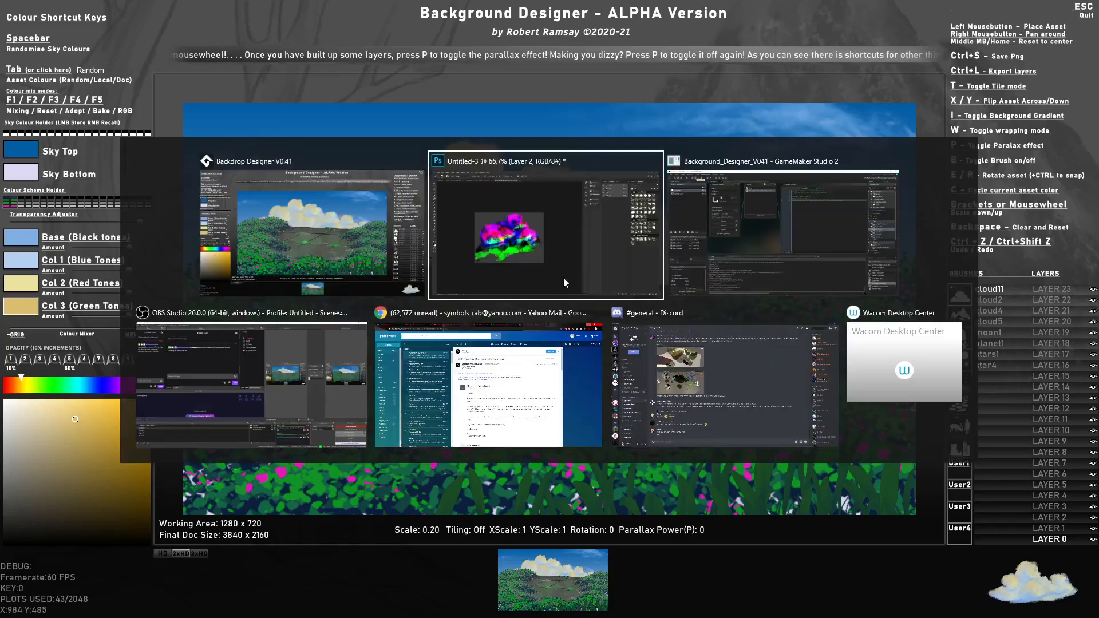
click(33, 8)
click(50, 32)
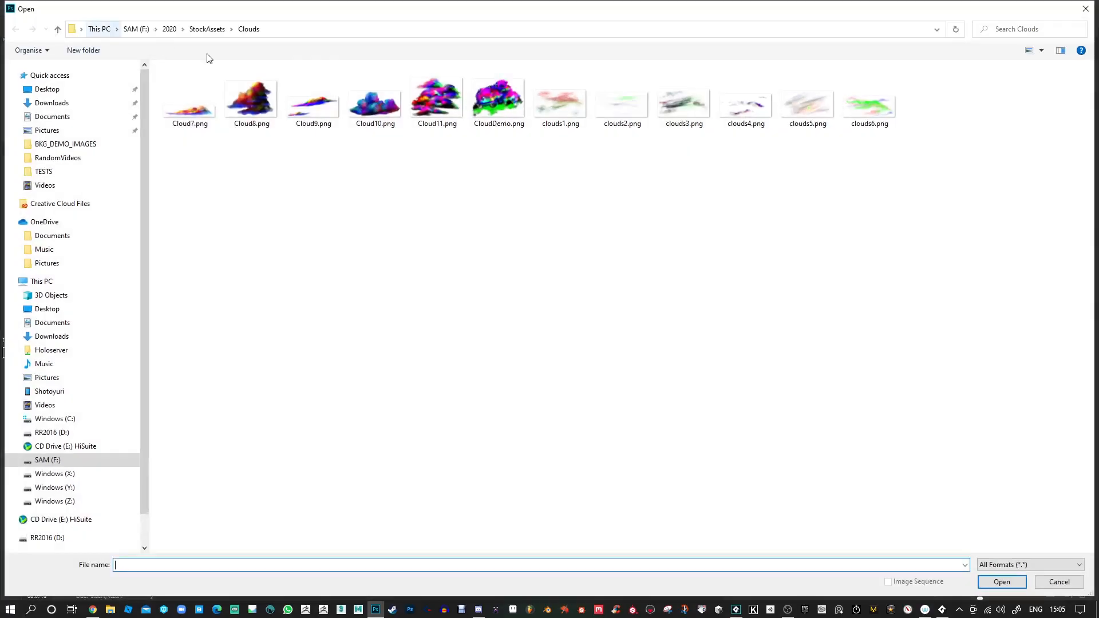
click(65, 78)
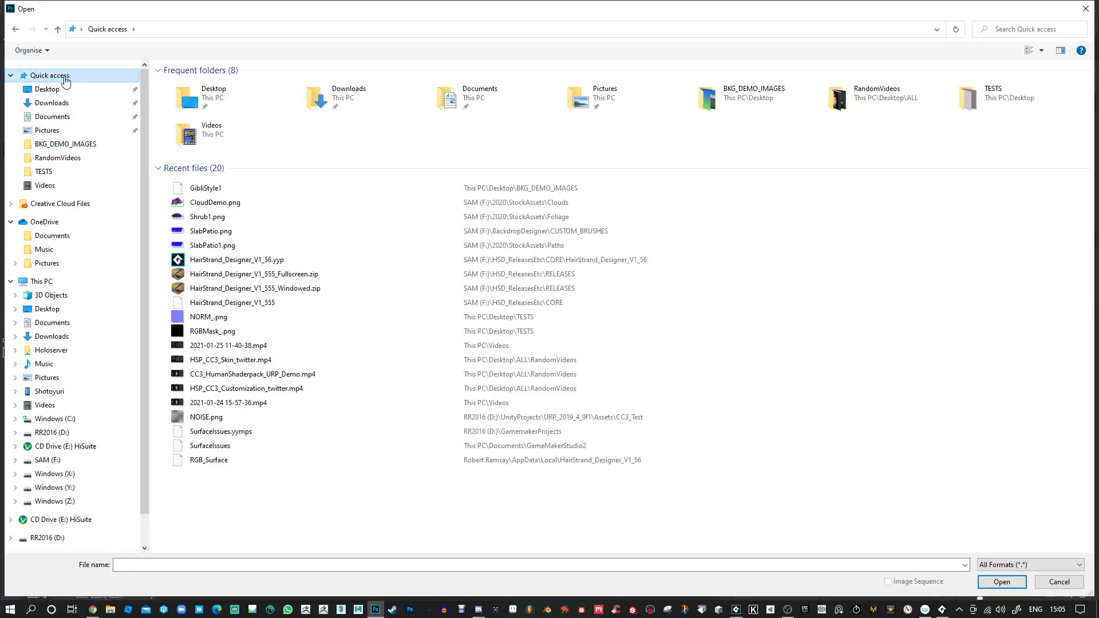
click(208, 191)
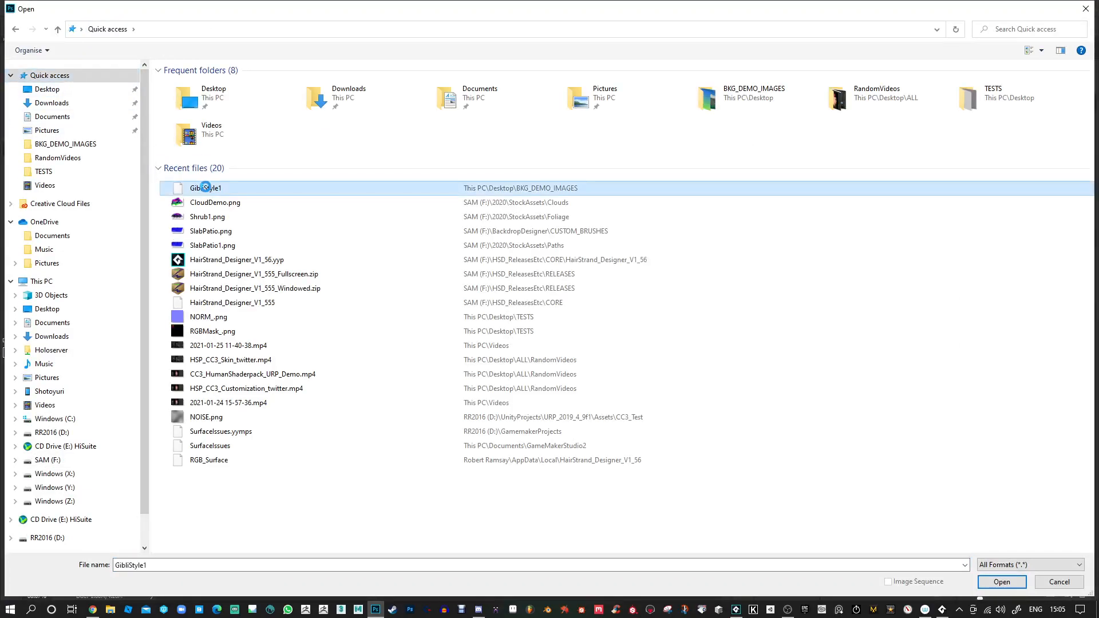
right_click(207, 191)
click(96, 371)
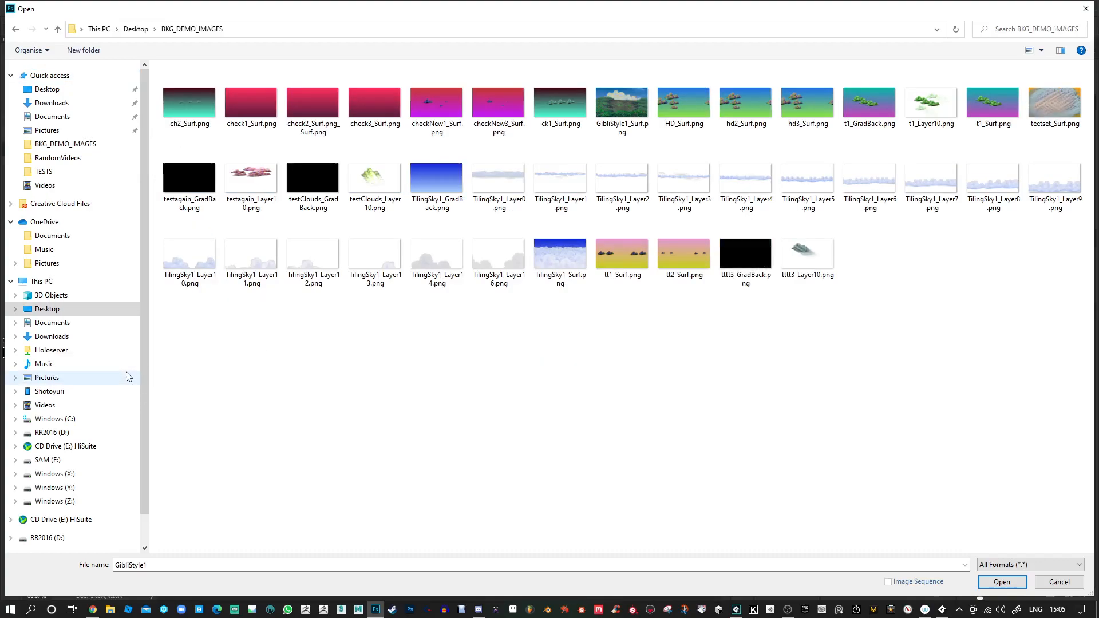
double_click(621, 106)
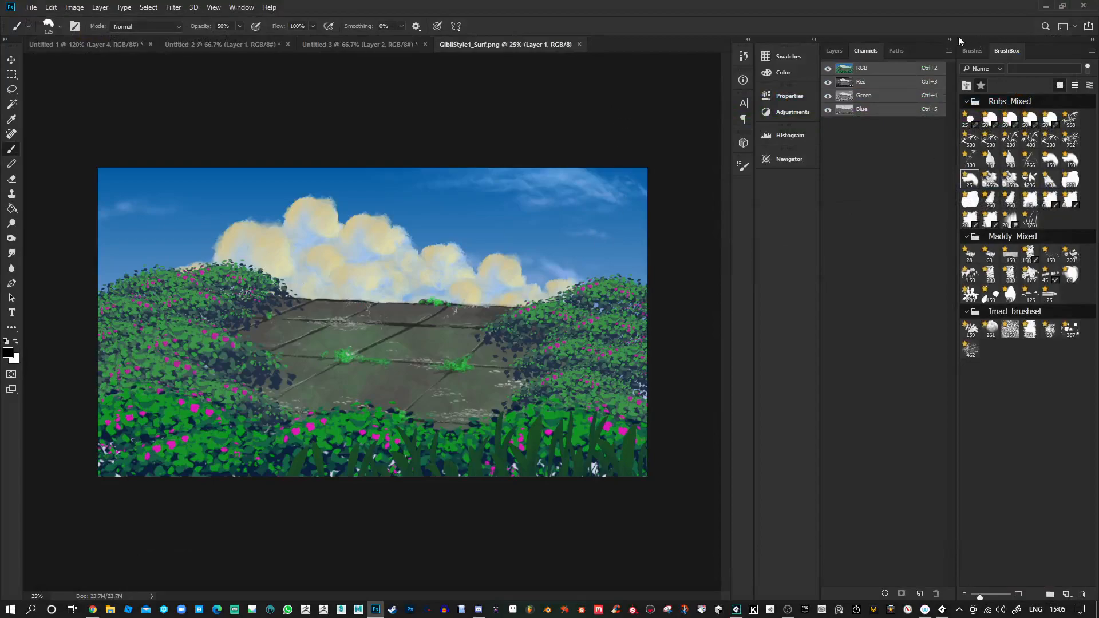
Duplicate the image layer and brighten the copy with Levels, lowering the input white point to about 223
click(834, 51)
key(ctrl+j)
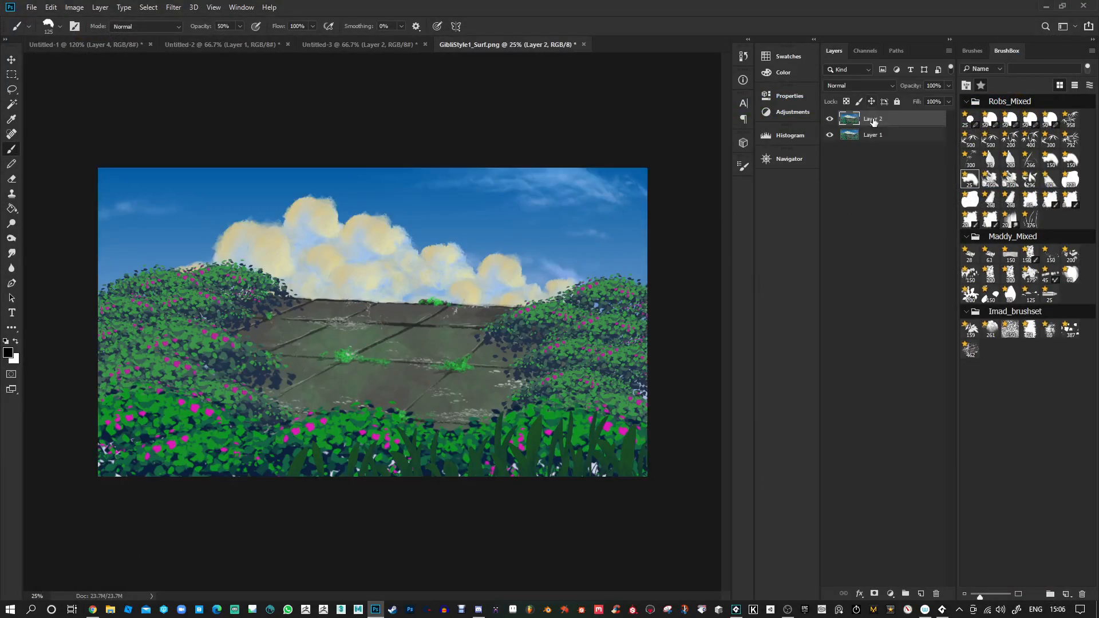
key(ctrl+l)
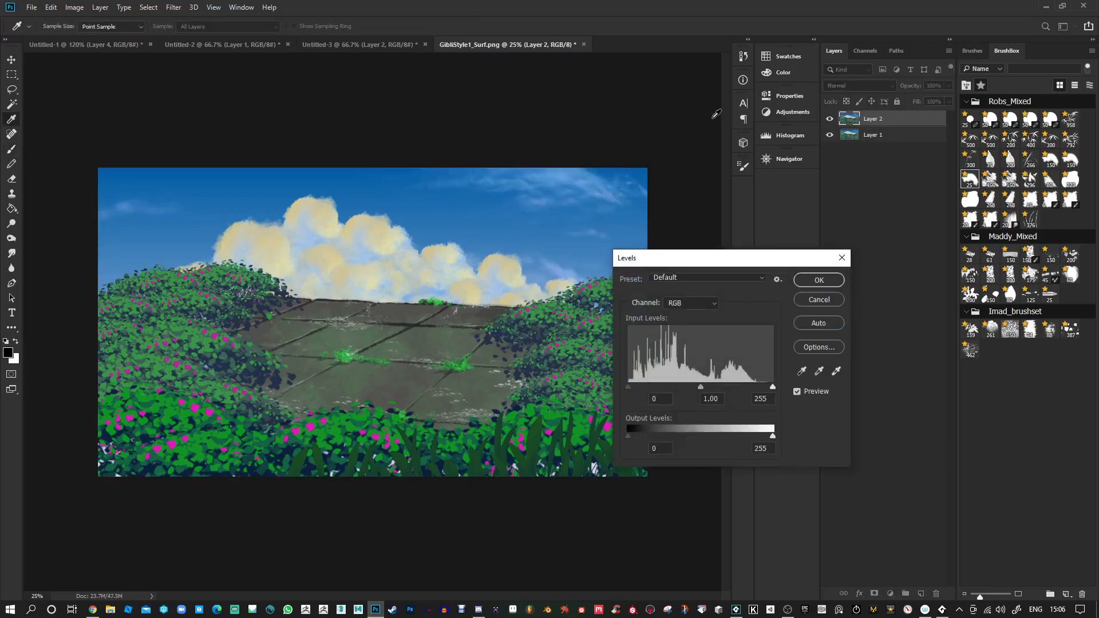
mouse_move(773, 387)
mouse_down()
mouse_move(728, 385)
mouse_move(770, 387)
mouse_move(752, 387)
mouse_up()
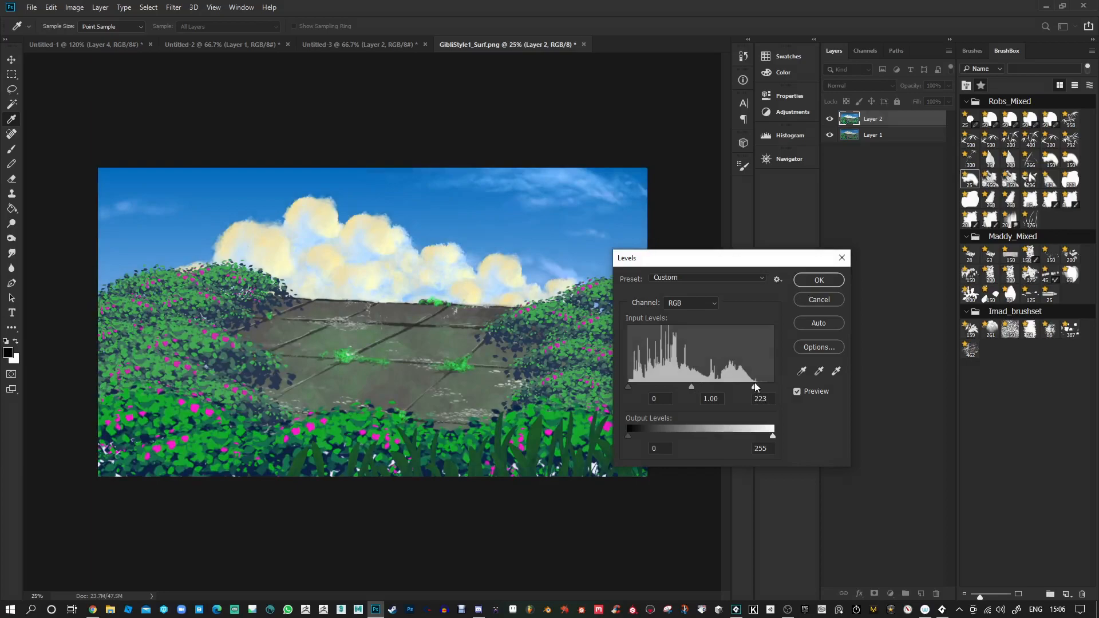
click(820, 280)
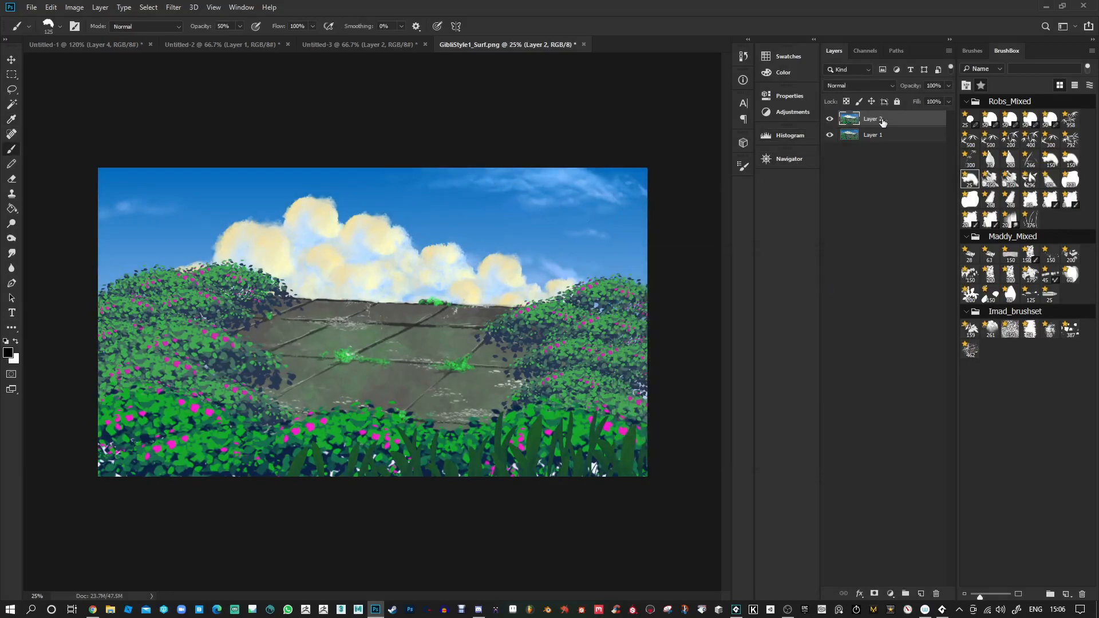
Duplicate Layer 2 and darken the copy with Levels by adjusting the midtones and lowering the output white level
drag(883, 122, 920, 594)
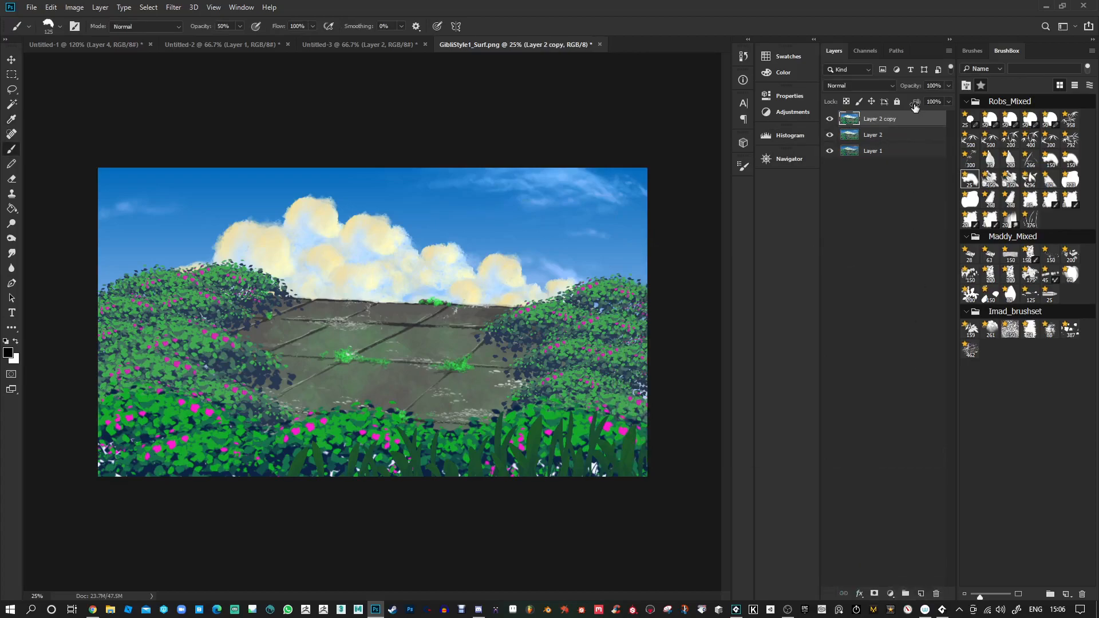
key(ctrl+l)
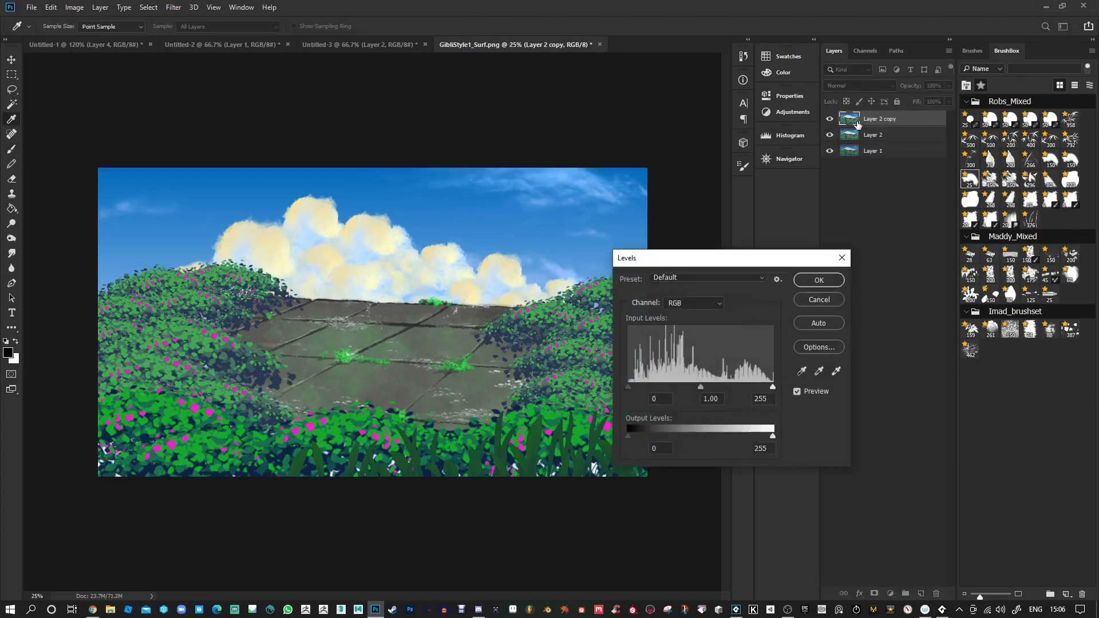
drag(707, 387, 715, 387)
drag(773, 436, 717, 436)
click(819, 280)
key(b)
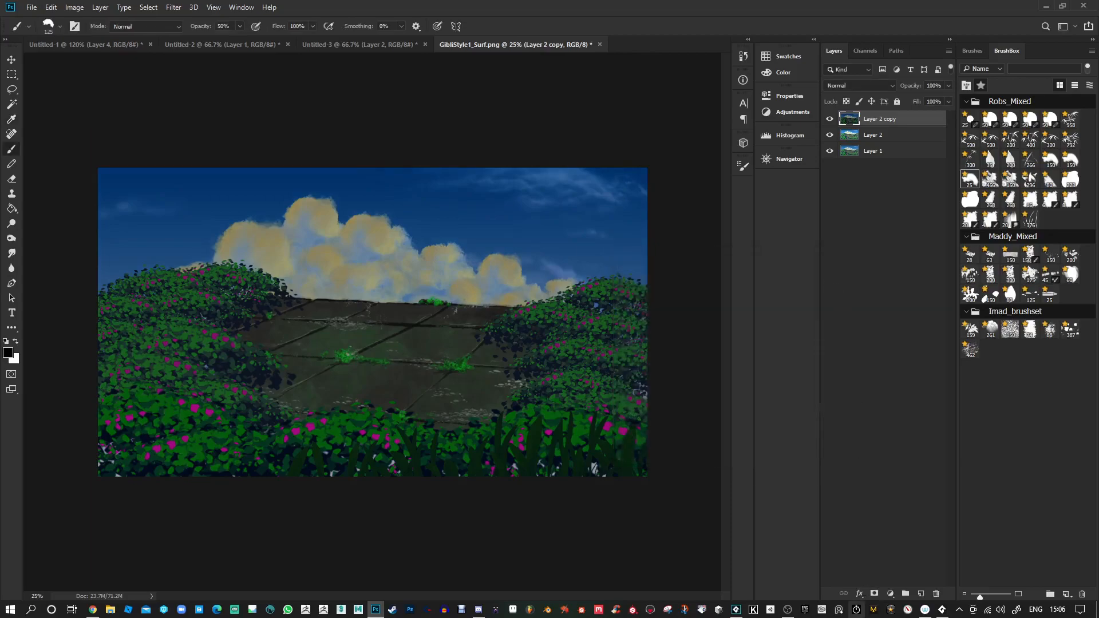
Give the darkened layer an inverted black mask and paint white on it to reveal shadows along the patio's right side
click(874, 594)
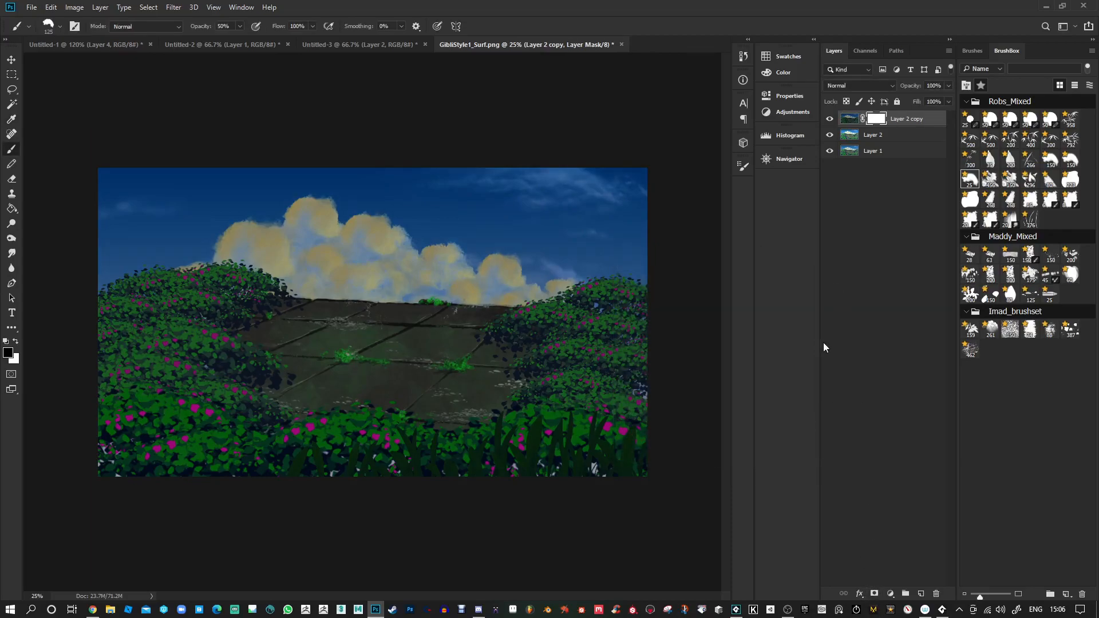
key(ctrl+i)
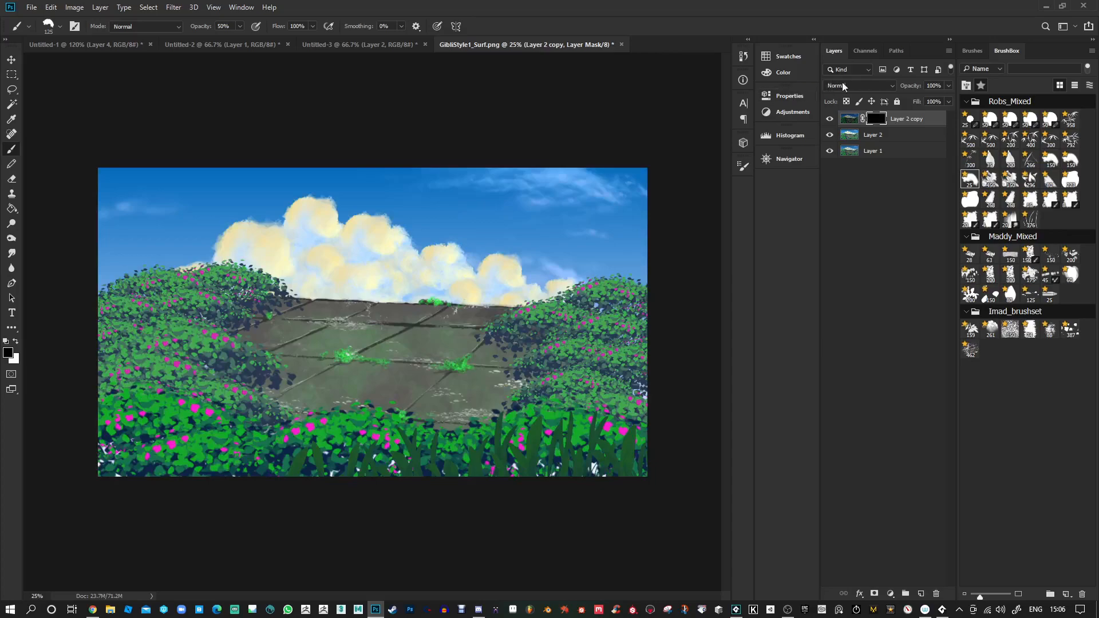
click(16, 342)
mouse_move(495, 317)
mouse_down()
mouse_move(473, 330)
mouse_move(497, 342)
mouse_move(457, 336)
mouse_move(509, 347)
mouse_move(497, 351)
mouse_move(513, 358)
mouse_move(471, 354)
mouse_move(504, 377)
mouse_up()
mouse_move(426, 375)
mouse_down()
mouse_move(498, 370)
mouse_move(479, 377)
mouse_move(504, 379)
mouse_move(491, 388)
mouse_move(512, 397)
mouse_move(472, 421)
mouse_move(503, 401)
mouse_move(447, 406)
mouse_move(490, 387)
mouse_move(440, 392)
mouse_move(446, 385)
mouse_move(510, 354)
mouse_move(489, 340)
mouse_move(438, 338)
mouse_up()
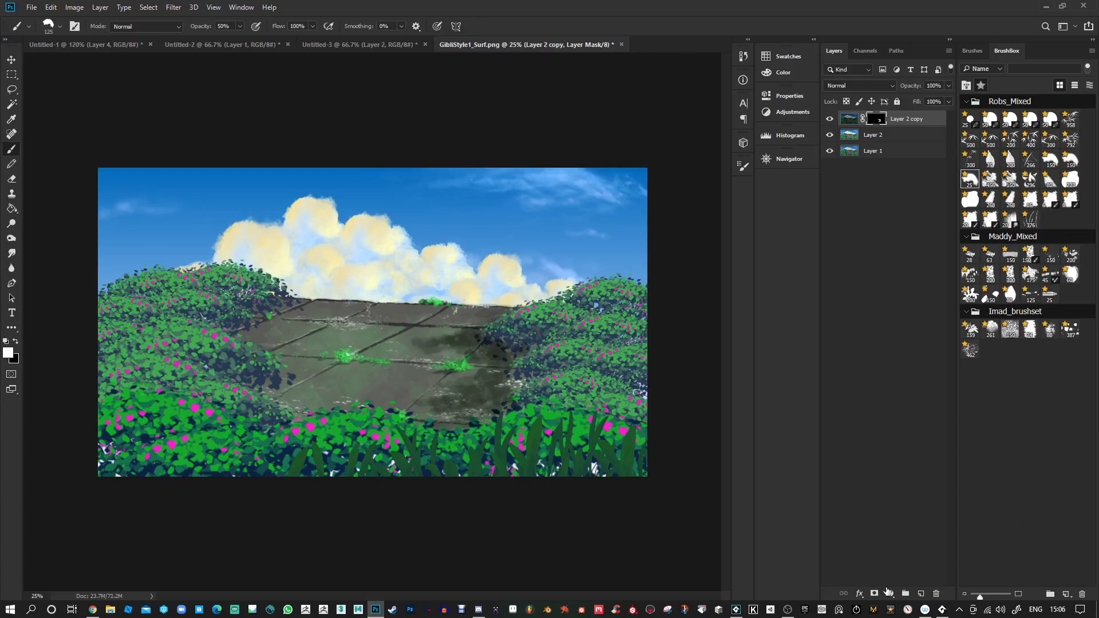
Switch back to Background Designer, make Layer 8 active and choose the Shrub1 brush from the User1 category, trying a vertical flip
click(942, 610)
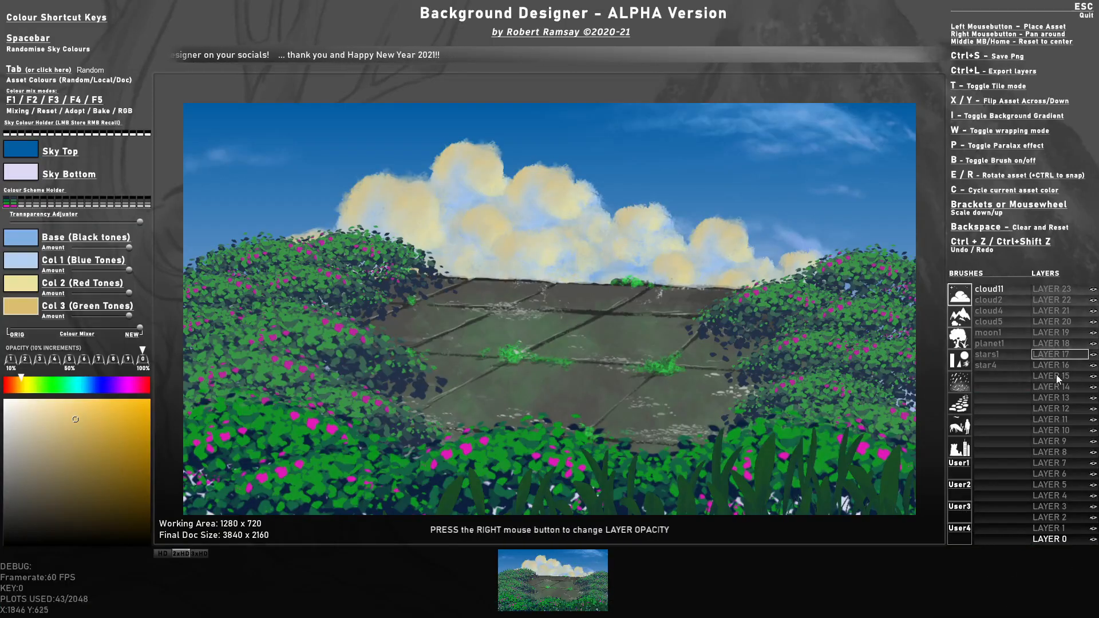
click(1052, 442)
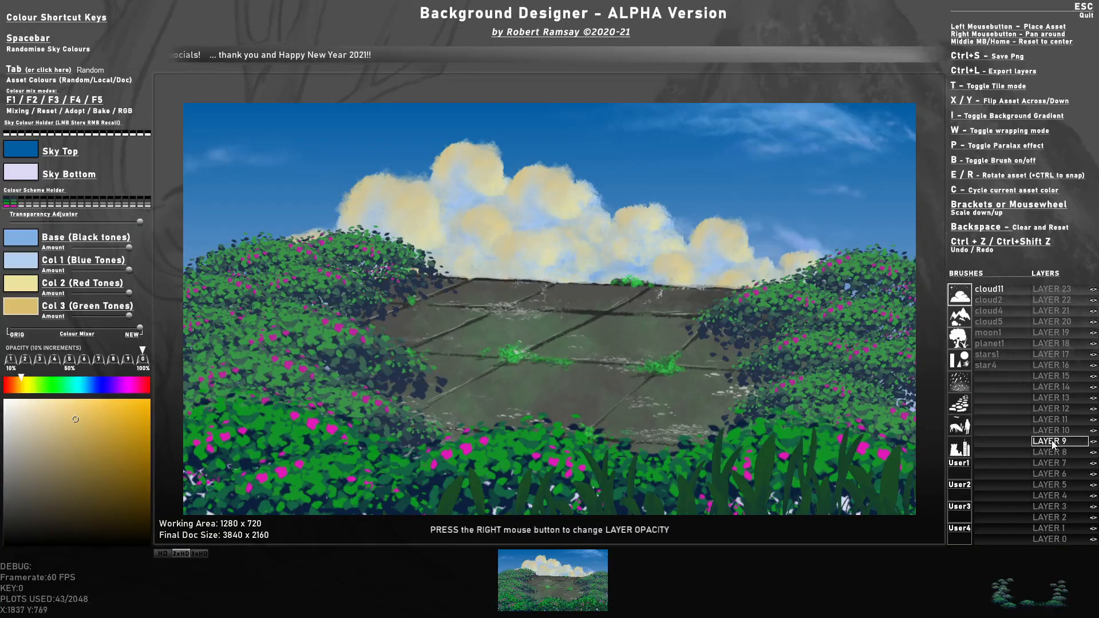
click(1051, 452)
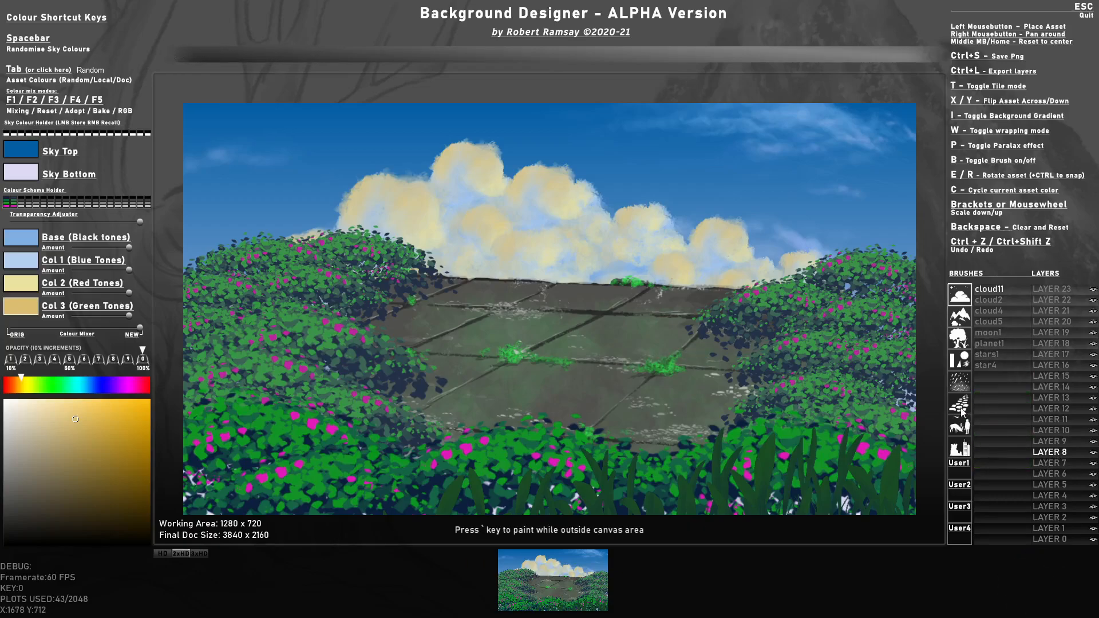
click(960, 467)
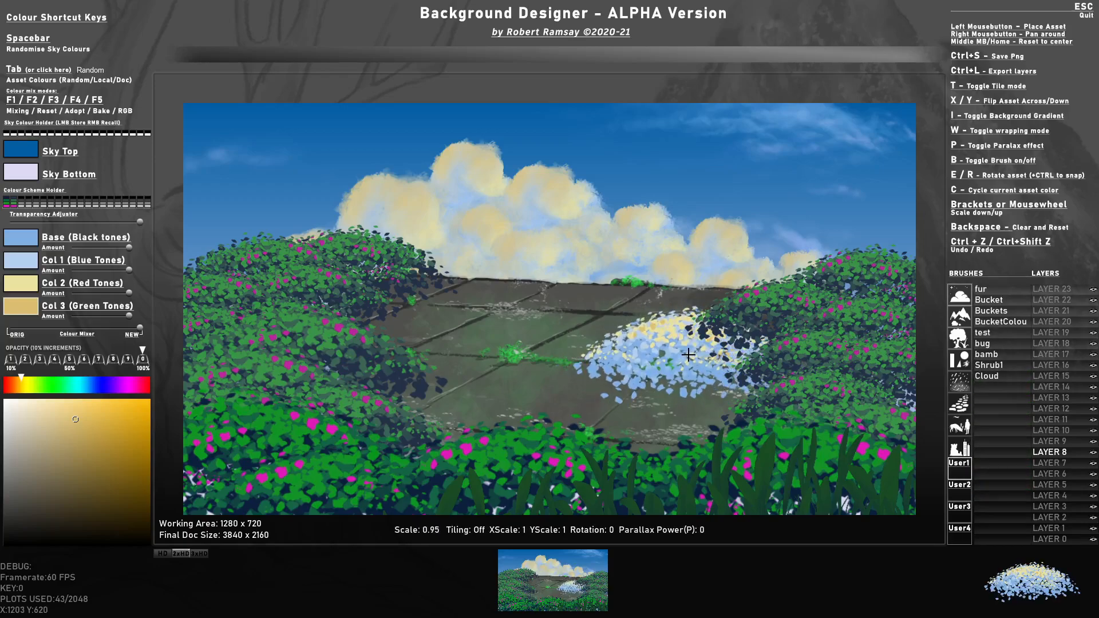
key(y)
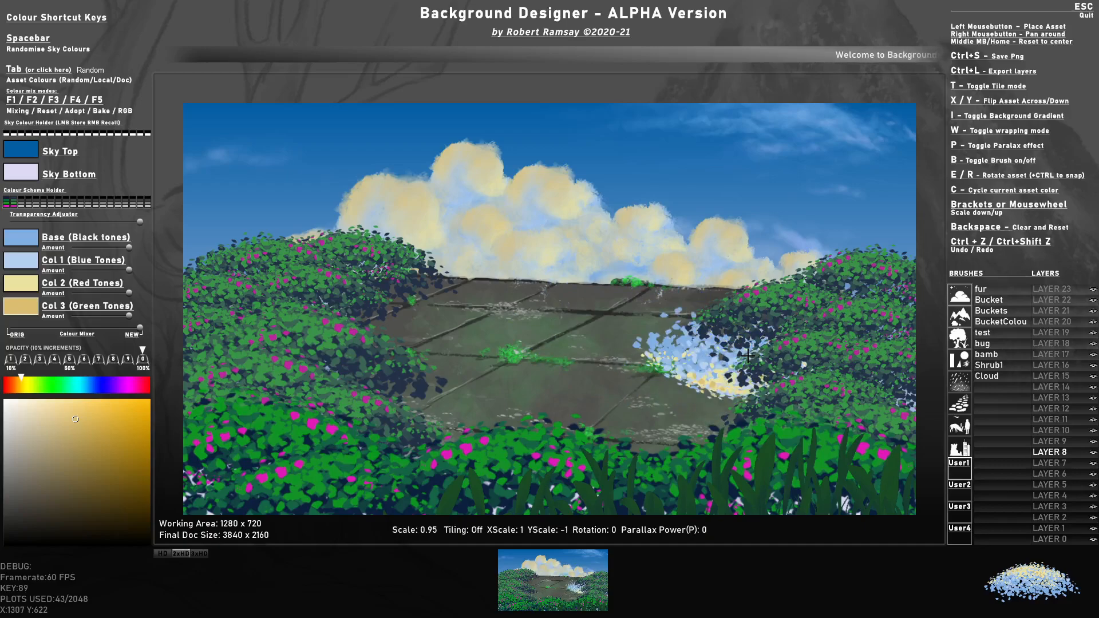
key(y)
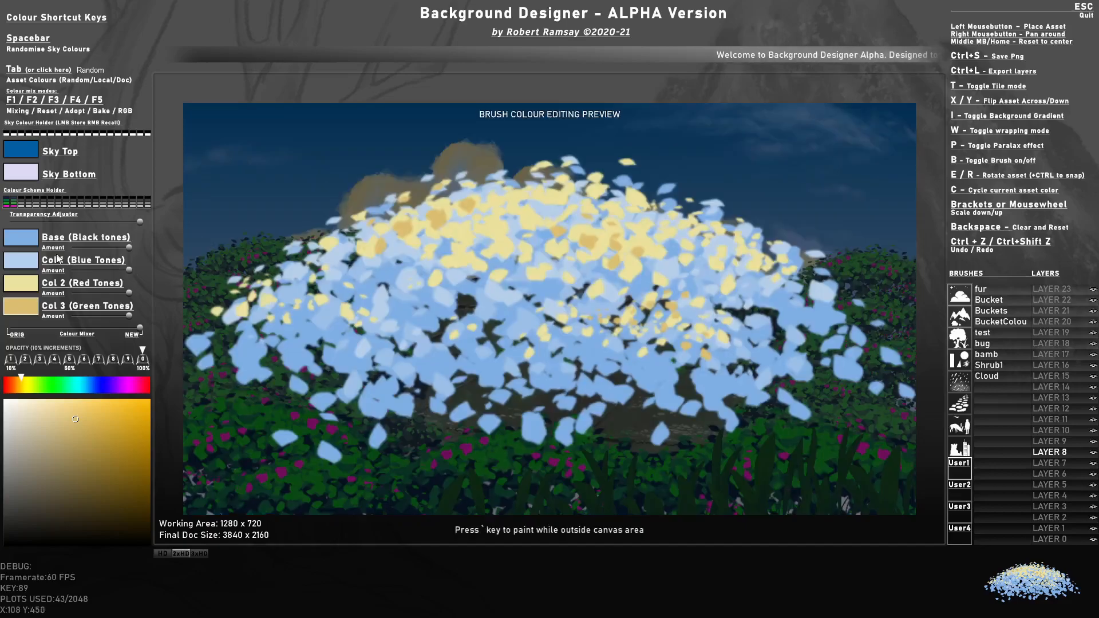
Set the Shrub1 brush's base colour to black and apply it to Col 1, Col 2 and Col 3
click(13, 240)
drag(34, 478, 10, 549)
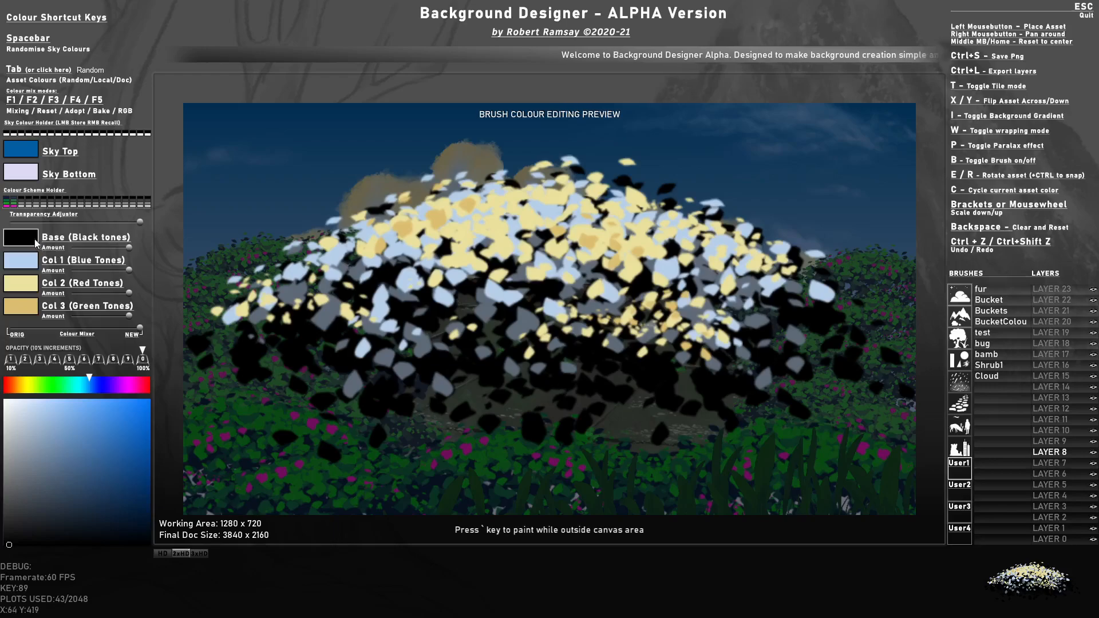
ctrl+click(22, 240)
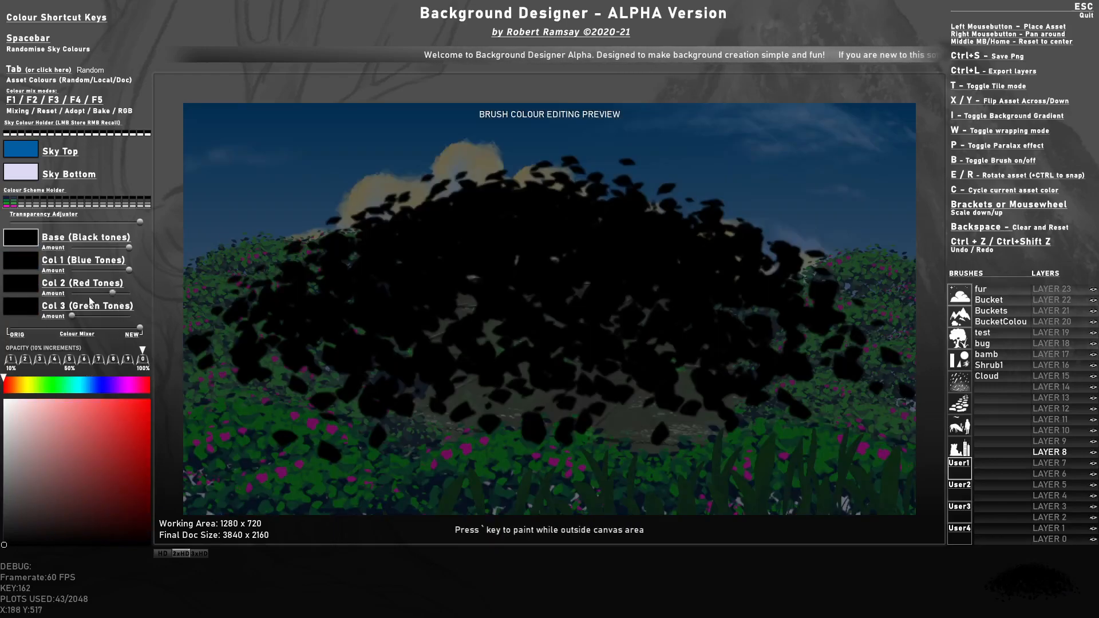
Lower the brush's overall transparency and its Base and Col 3 amounts to minimum, with a moderate Col 1 and low Col 2 amount
drag(108, 245, 74, 262)
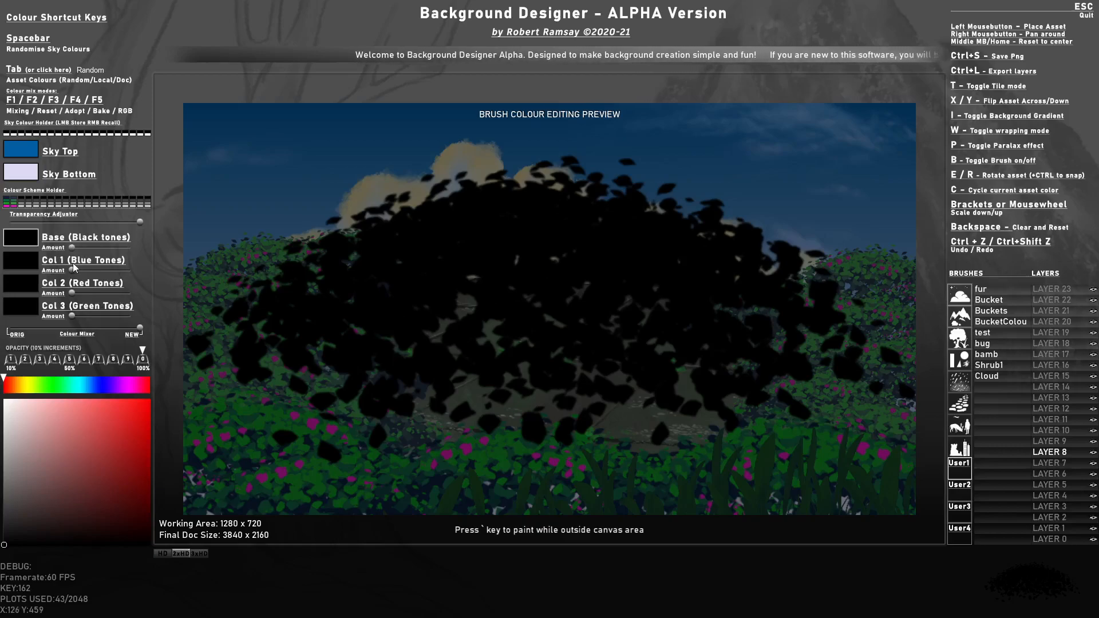
drag(119, 223, 2, 228)
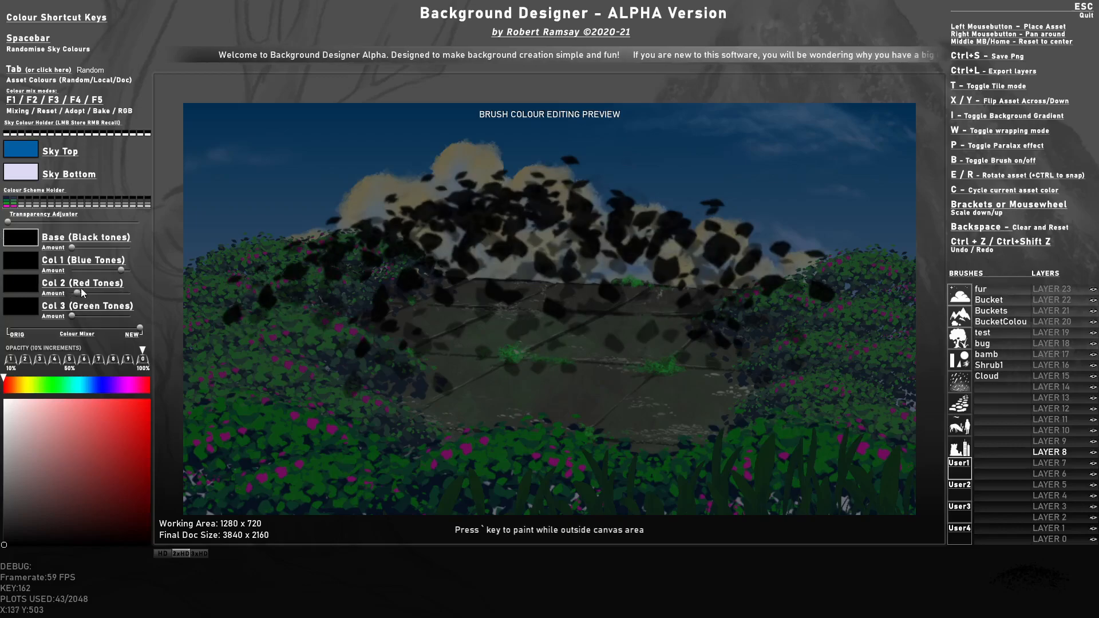
drag(119, 269, 108, 271)
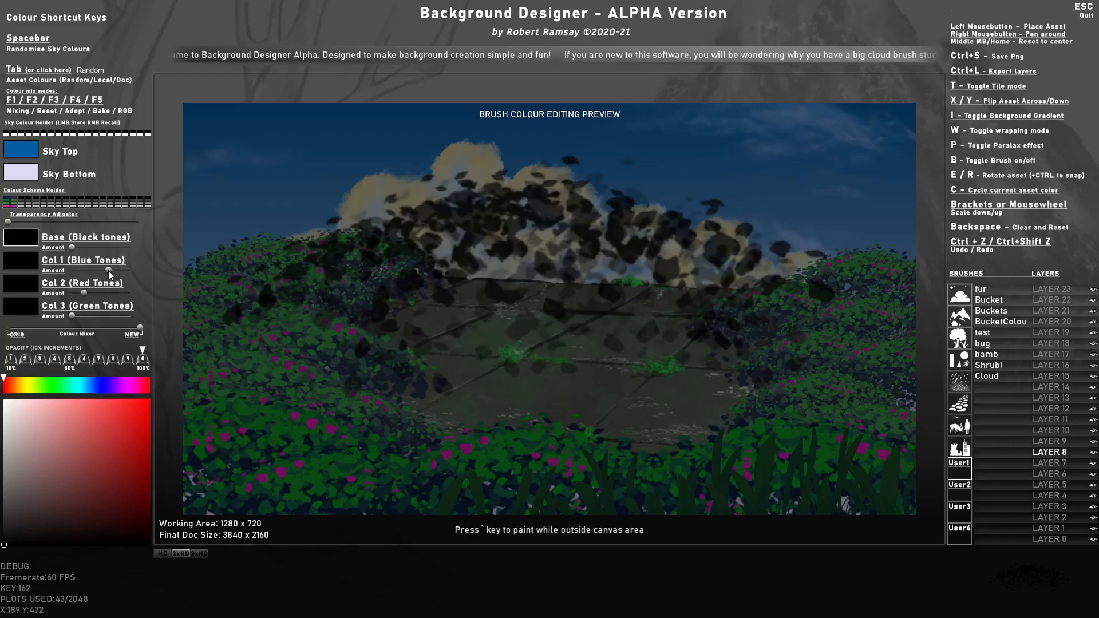
Set the brush opacity to 50% and stamp overlapping black Shrub1 shadows across the patio beside the right shrubs
key(5)
click(722, 346)
click(691, 350)
click(737, 356)
click(677, 363)
click(734, 389)
click(744, 394)
click(726, 409)
click(667, 425)
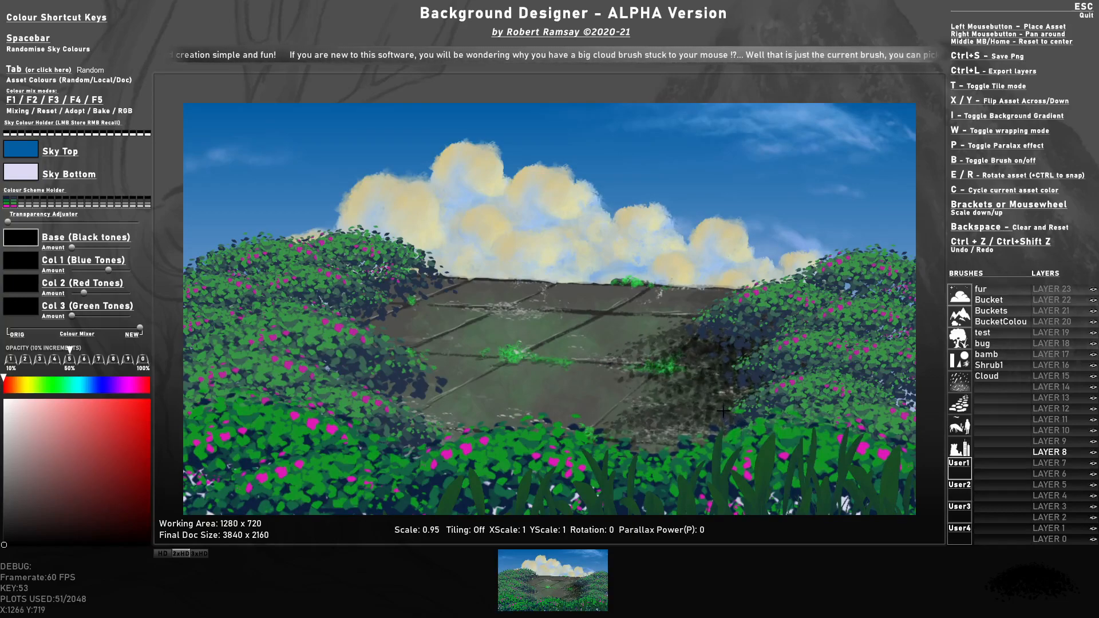
Flip the Shrub1 brush vertically, rotate it to 12 and stamp more shadows to deepen the patio's right edge
key(y)
click(681, 432)
click(713, 416)
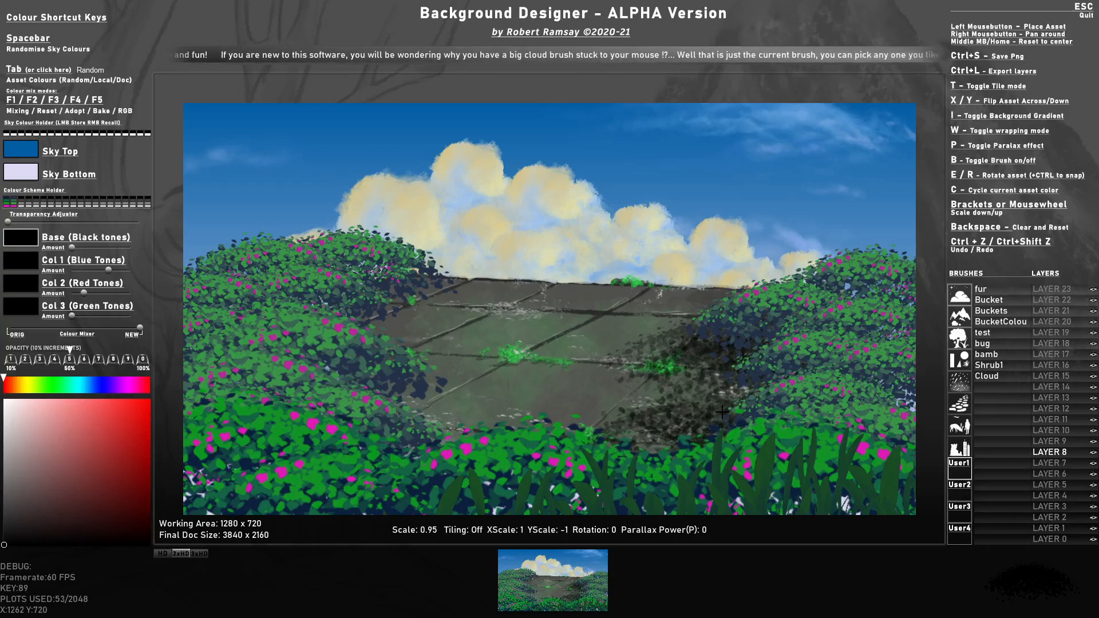
key(e)
click(722, 396)
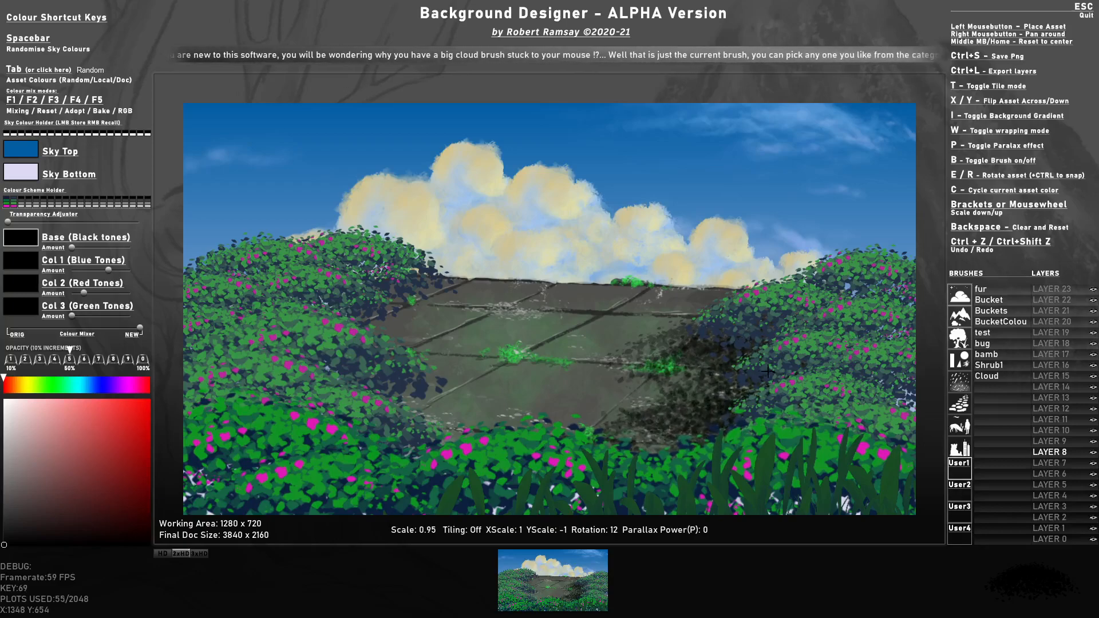
click(709, 386)
click(679, 373)
click(757, 374)
click(773, 392)
click(787, 412)
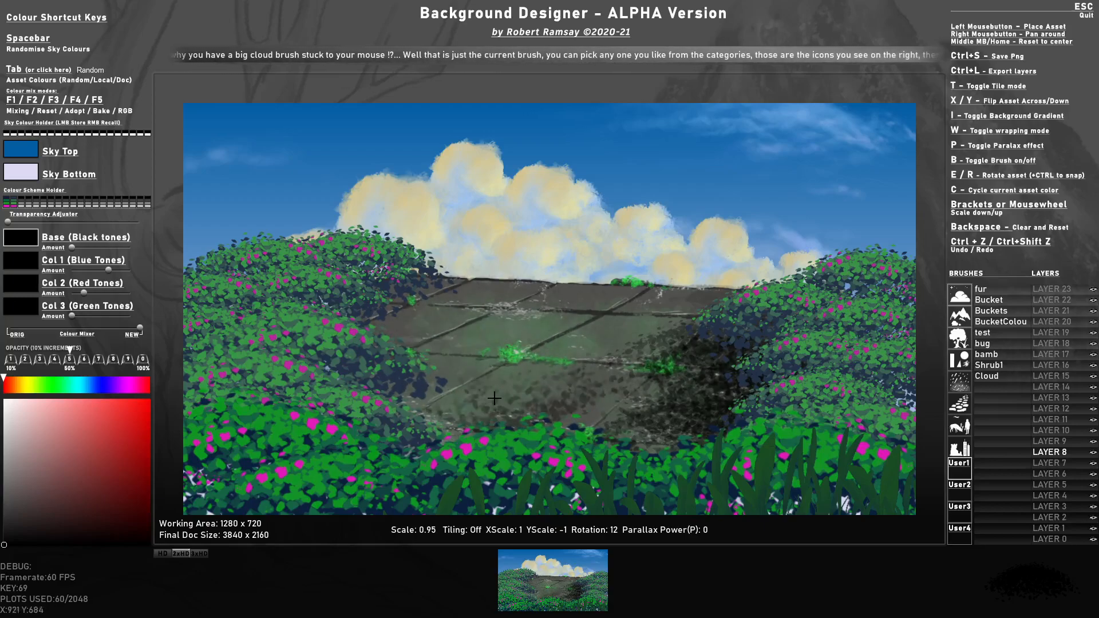
Make Layer 10 active, sample cream from the clouds as the Shrub1 base colour and apply it to Col 1, Col 2 and Col 3
scroll(475, 390, up, 8)
key(e)
scroll(463, 366, down, 5)
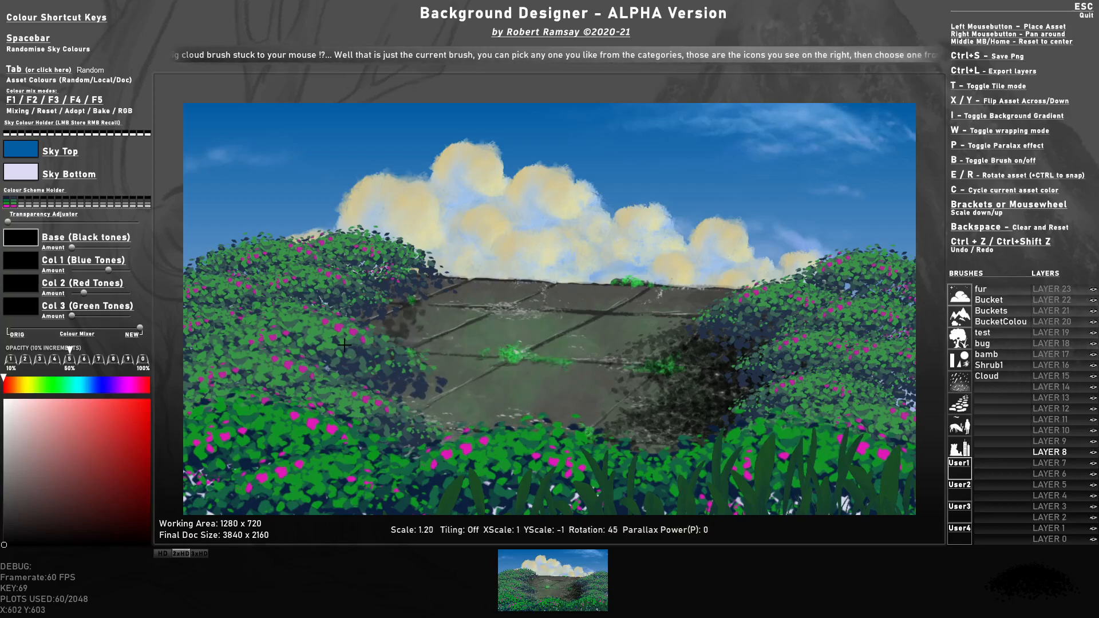
click(1055, 430)
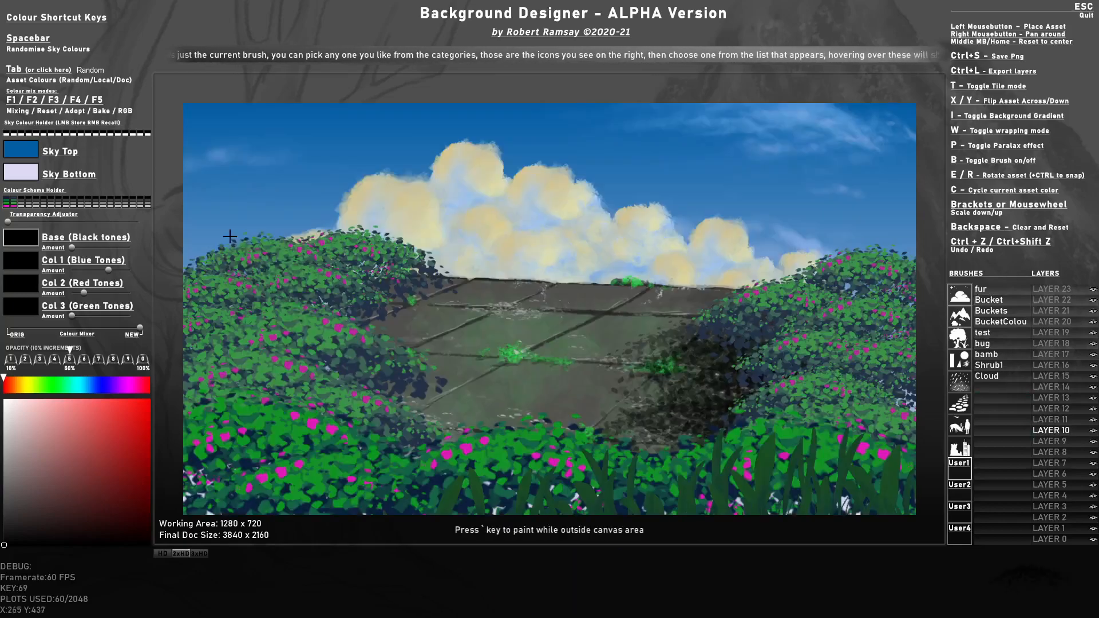
alt+click(431, 213)
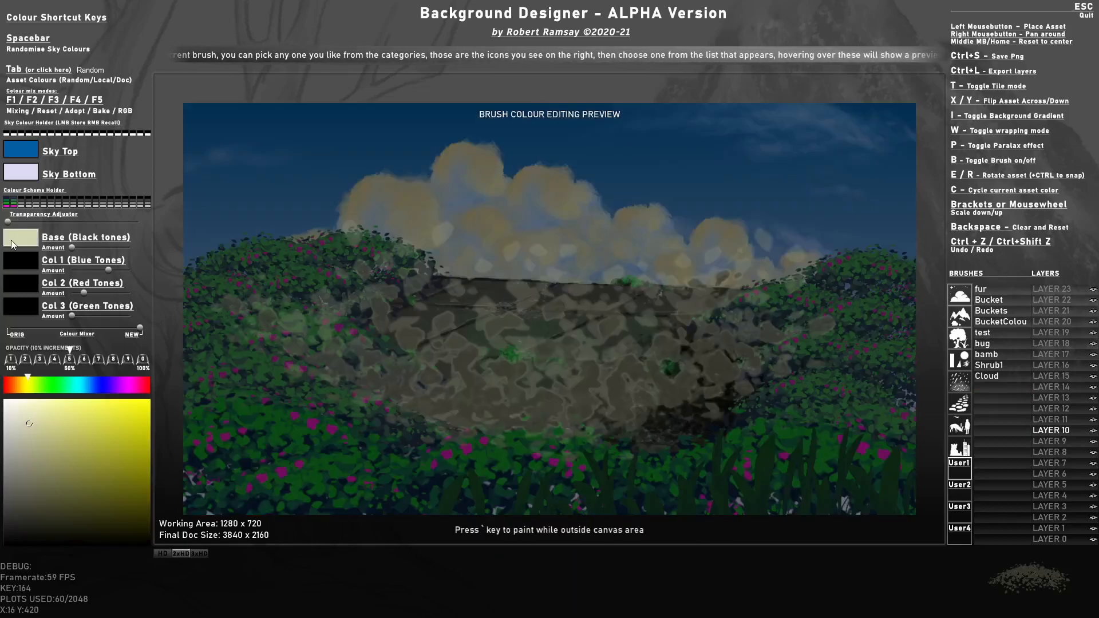
alt+click(16, 240)
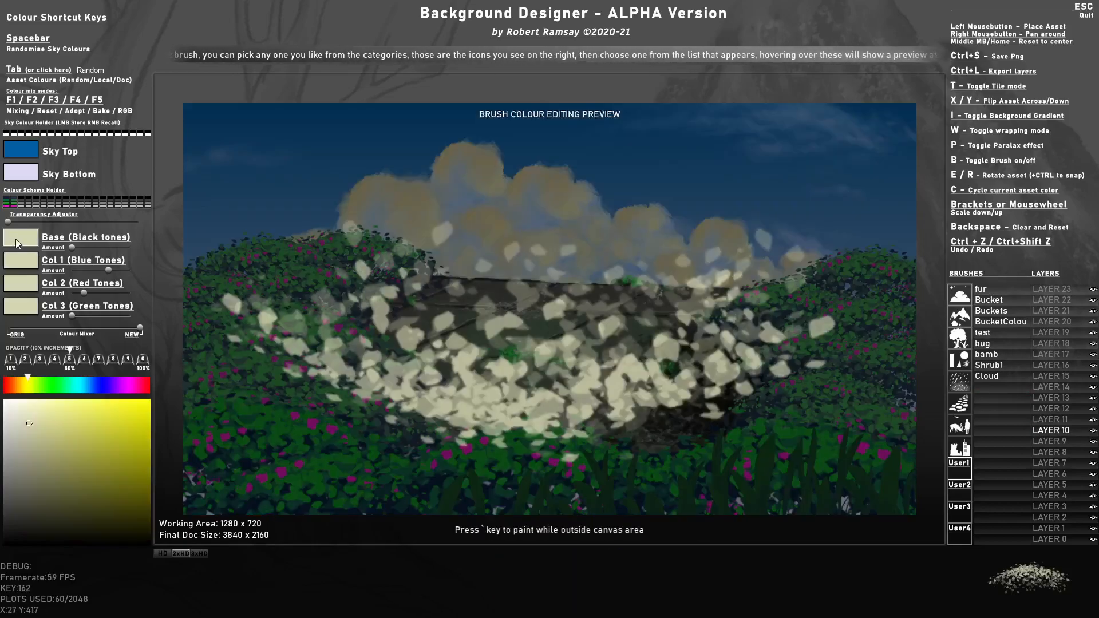
Set the brush opacity to 100%, shrink Shrub1 to about 0.55, rotate it to 153 and stamp cream highlights on the upper-left shrubs
scroll(315, 338, down, 3)
key(e)
scroll(343, 348, down, 1)
key(e)
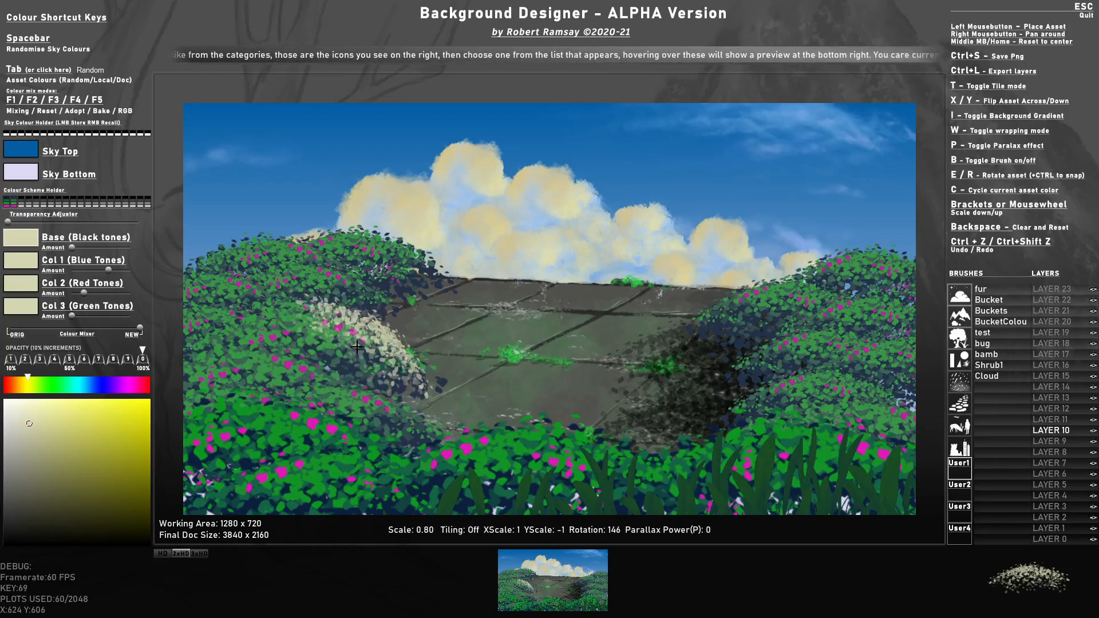
scroll(381, 306, down, 3)
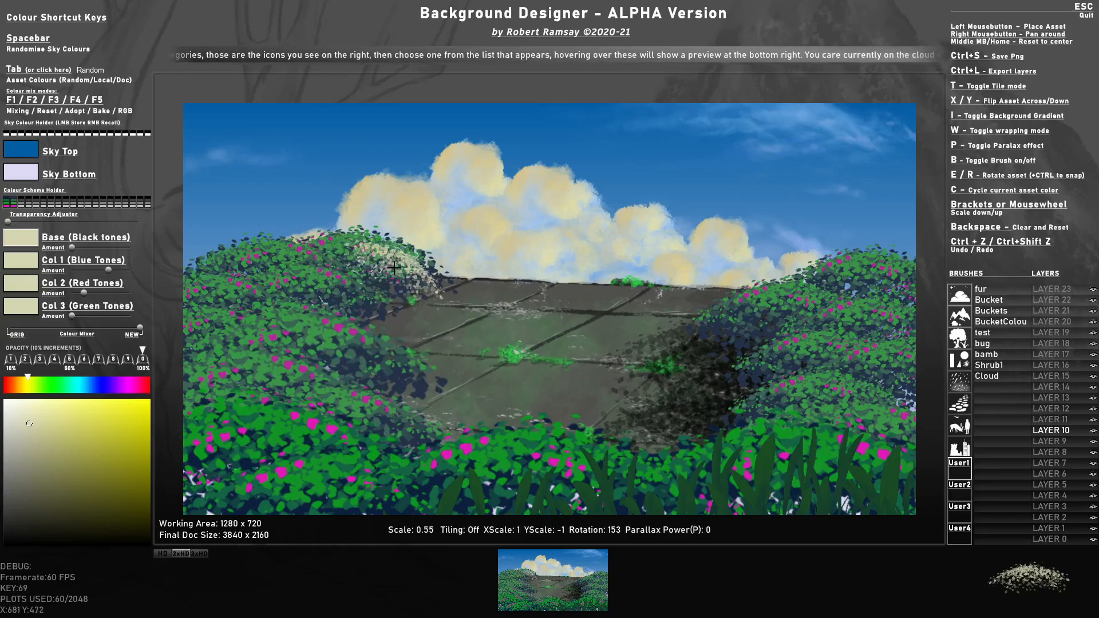
click(400, 263)
scroll(337, 278, up, 1)
click(329, 280)
Stamp more cream highlights down the middle and lower-left shrubs, varying the brush size up to 0.90 and rotating it to 167
scroll(359, 352, up, 2)
click(352, 355)
scroll(320, 363, down, 3)
click(300, 368)
scroll(344, 398, up, 6)
key(e)
click(348, 415)
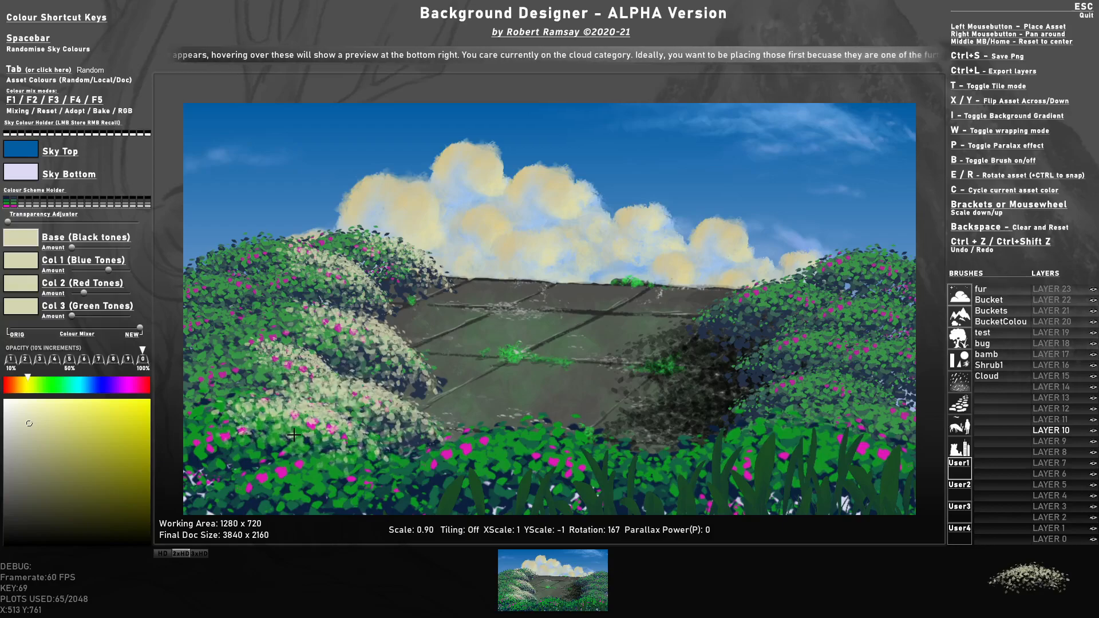
Recolour all four Shrub1 colours yellow, reduce the Col 1 amount and stamp a yellow highlight on the lower-left foreground shrub
mouse_move(50, 279)
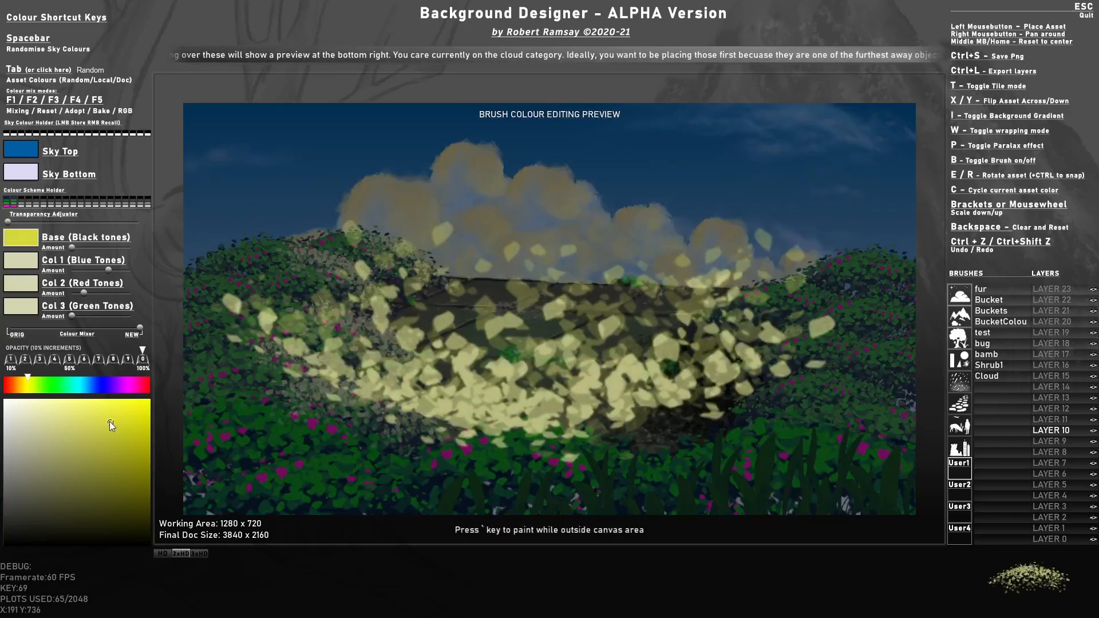
ctrl+click(13, 240)
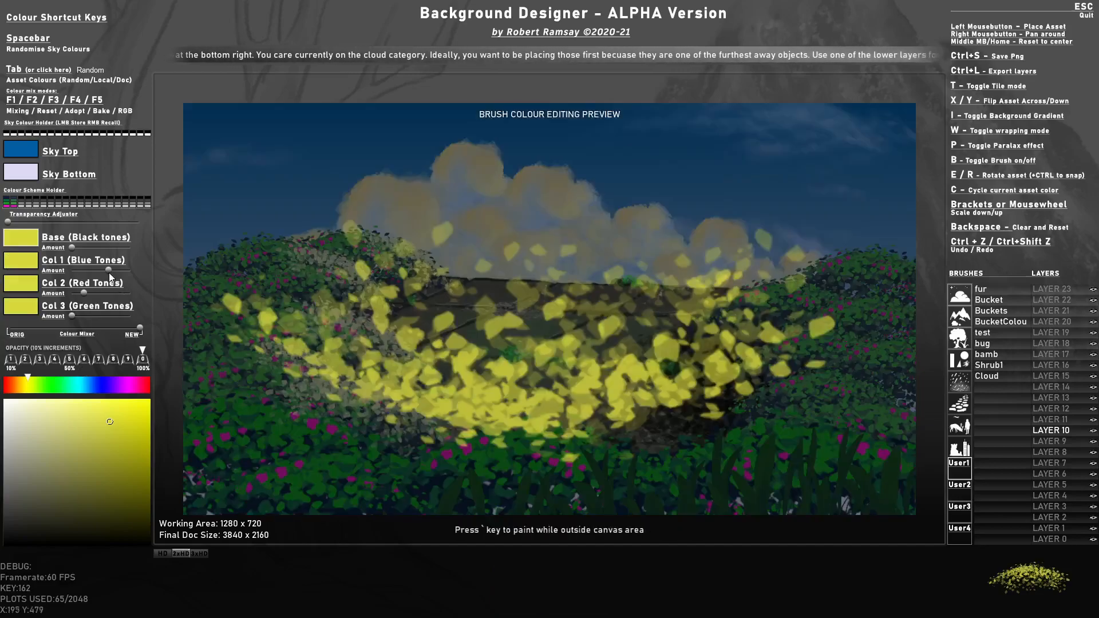
mouse_move(111, 275)
mouse_down()
mouse_move(89, 272)
mouse_move(108, 295)
mouse_move(83, 294)
mouse_up()
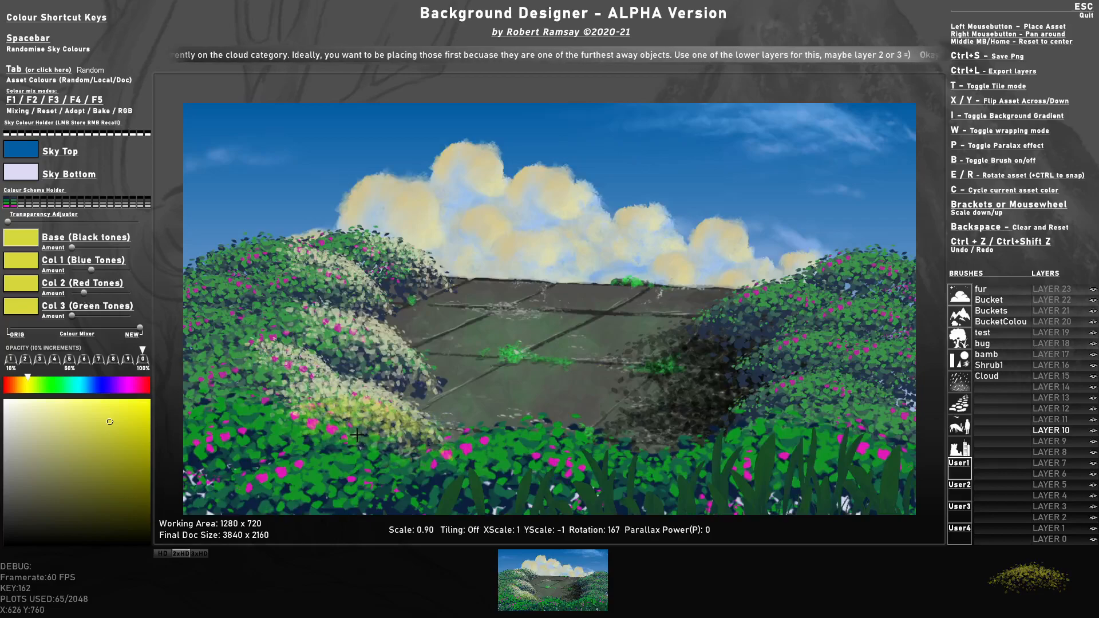
click(295, 441)
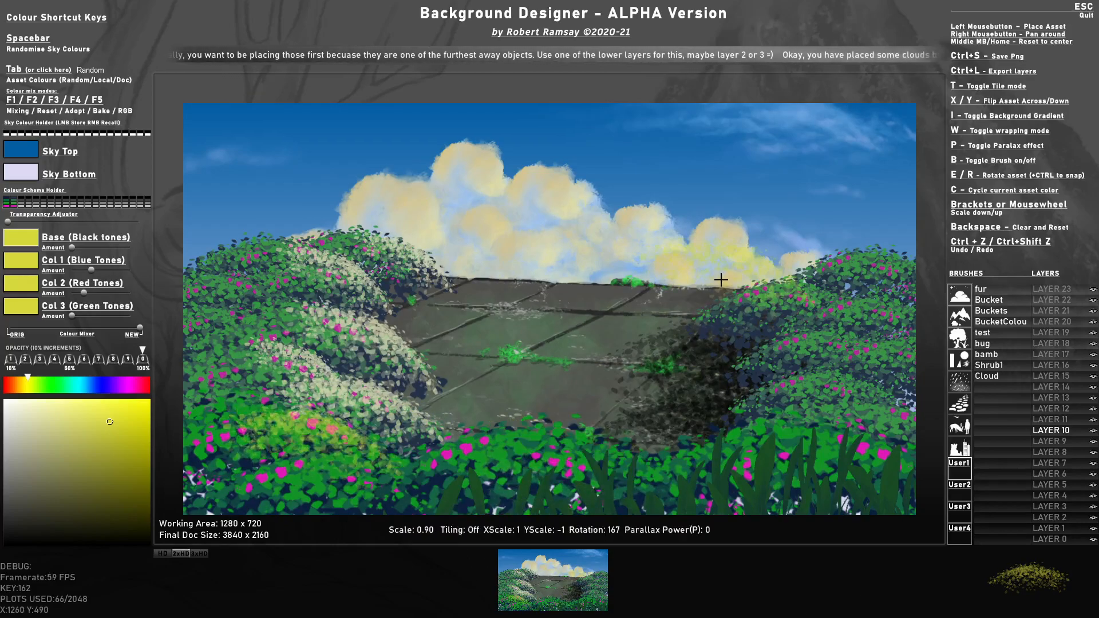
key(e)
scroll(389, 263, down, 6)
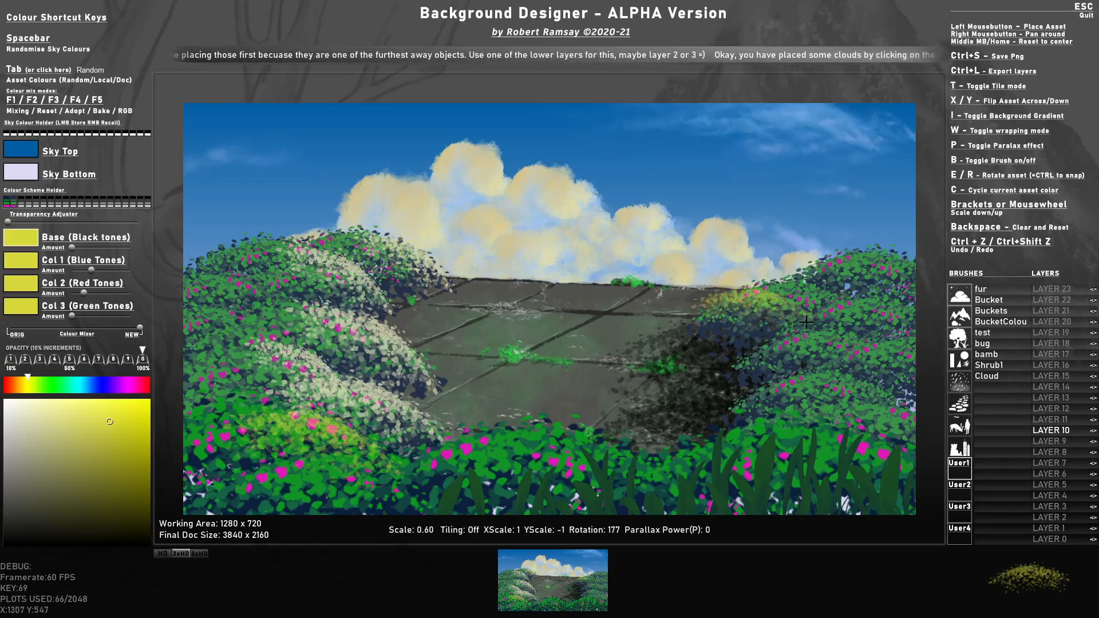
key(r)
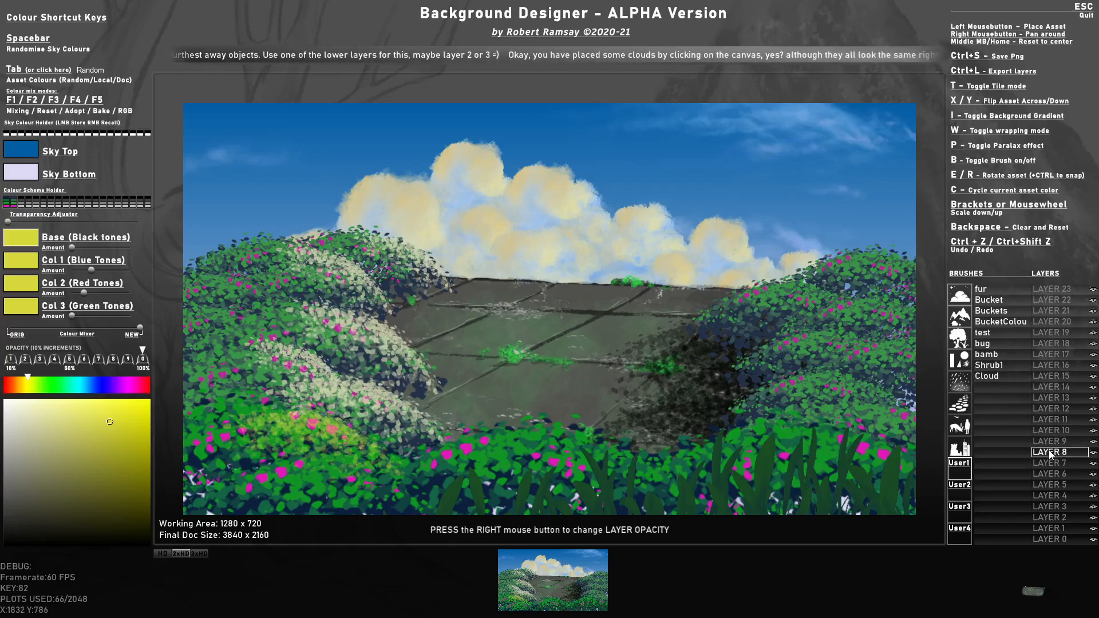
Choose the land3 brush on Layer 8, sample a pale cream from the scene and apply it to all four brush colours
click(965, 318)
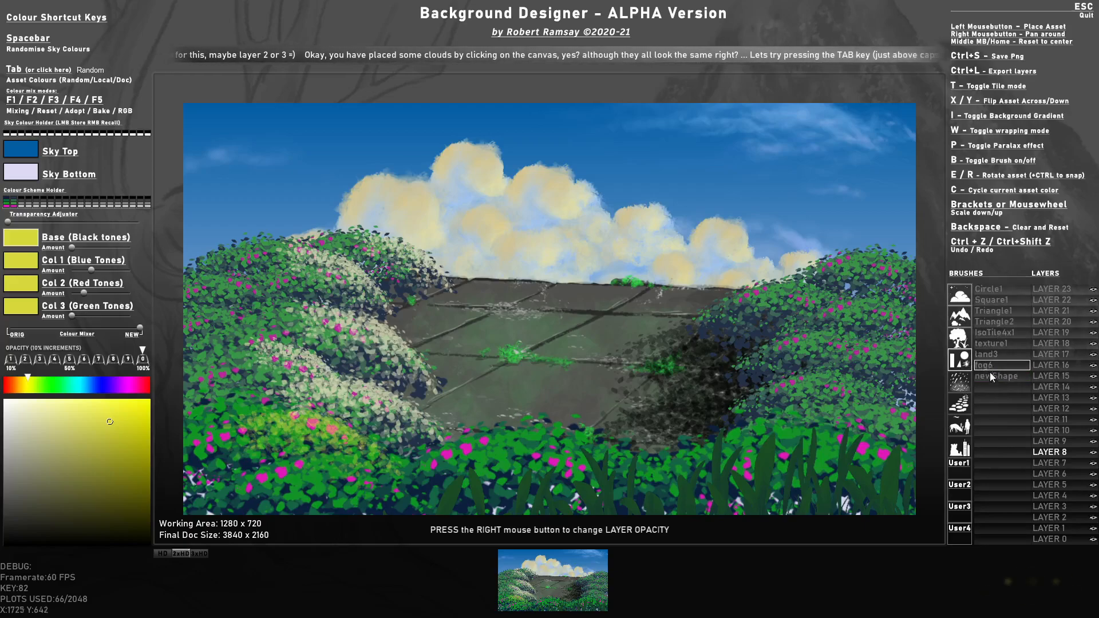
click(987, 354)
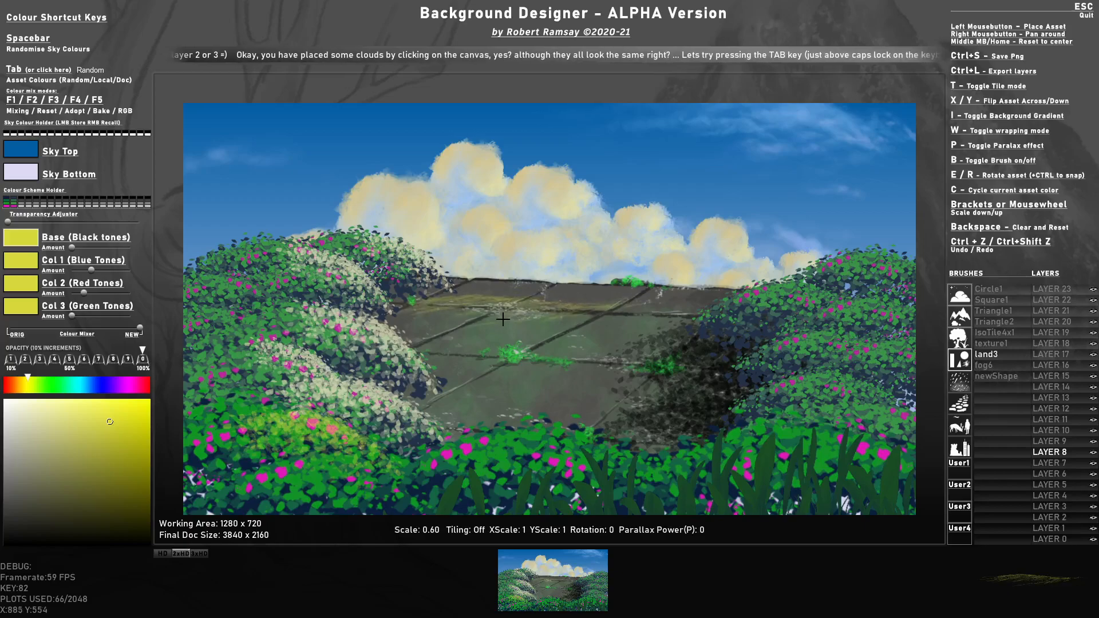
mouse_move(29, 282)
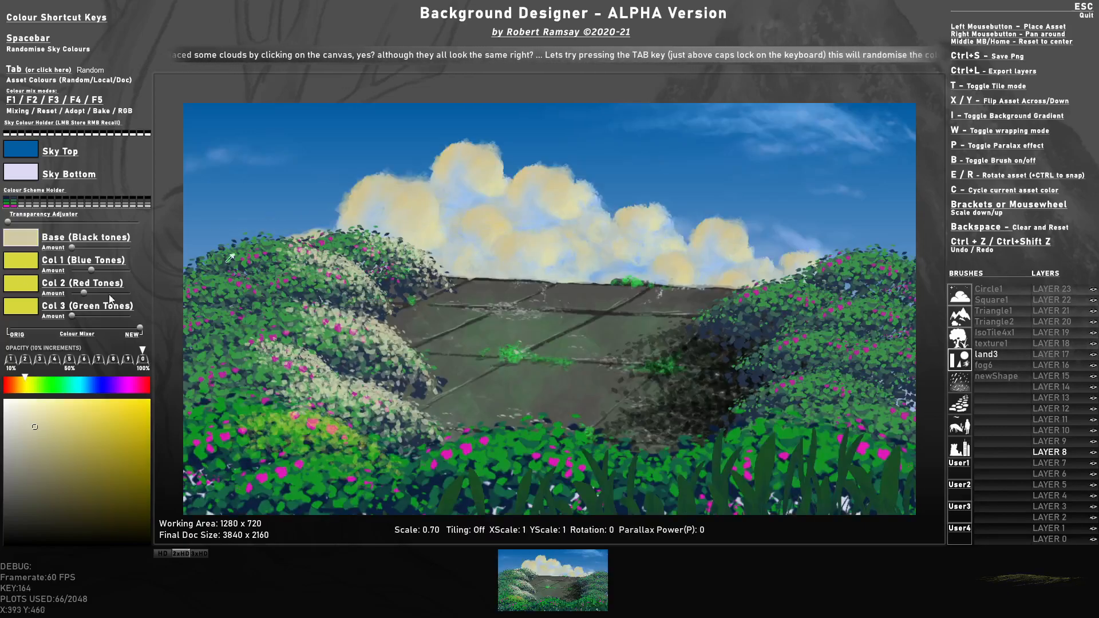
mouse_move(18, 247)
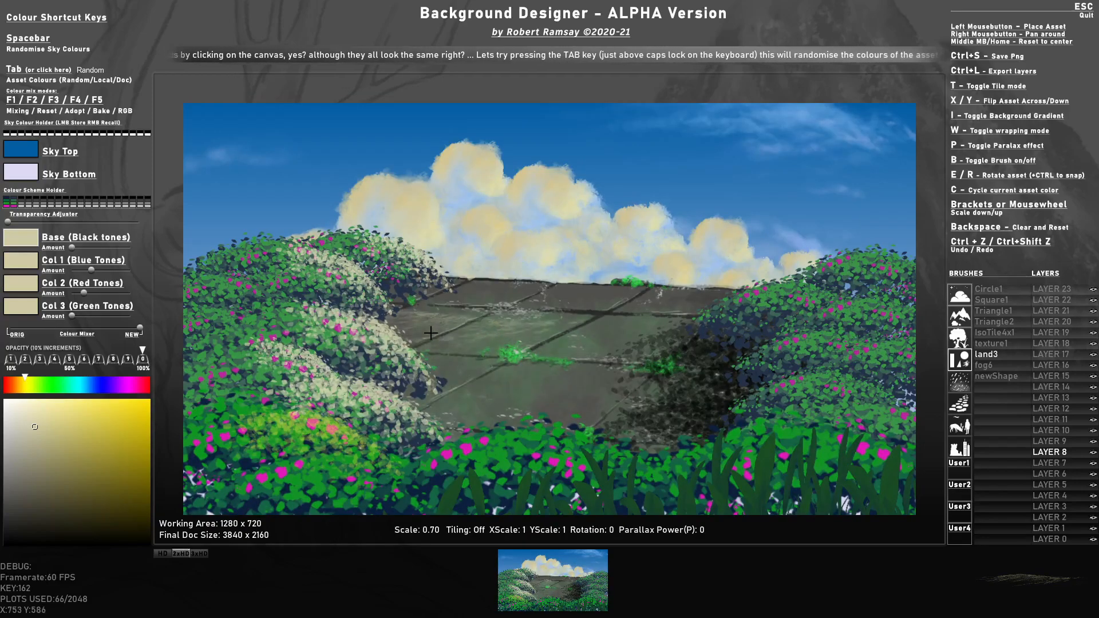
Stamp land3 highlights across the far part of the patio at scales 0.70 and 1.10
click(485, 301)
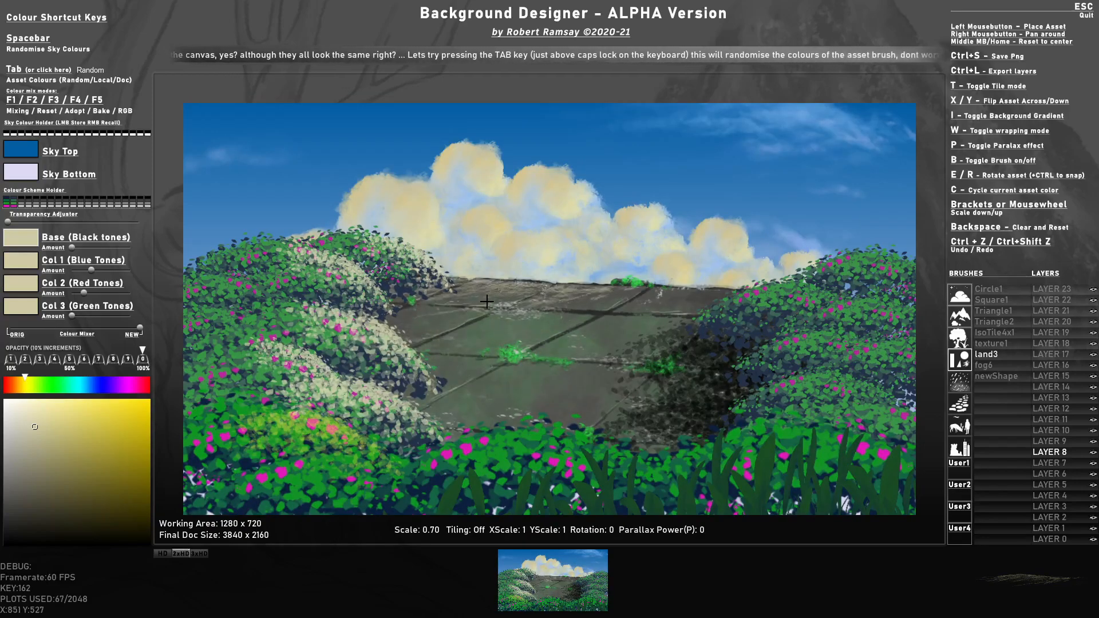
scroll(464, 315, up, 4)
click(458, 339)
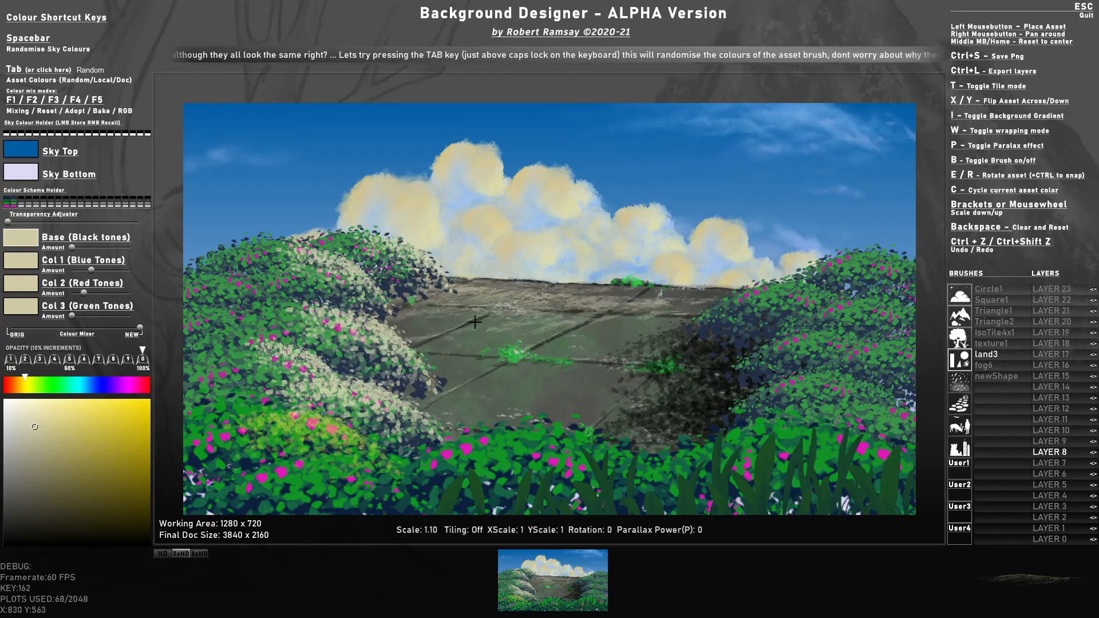
click(457, 339)
scroll(461, 343, down, 3)
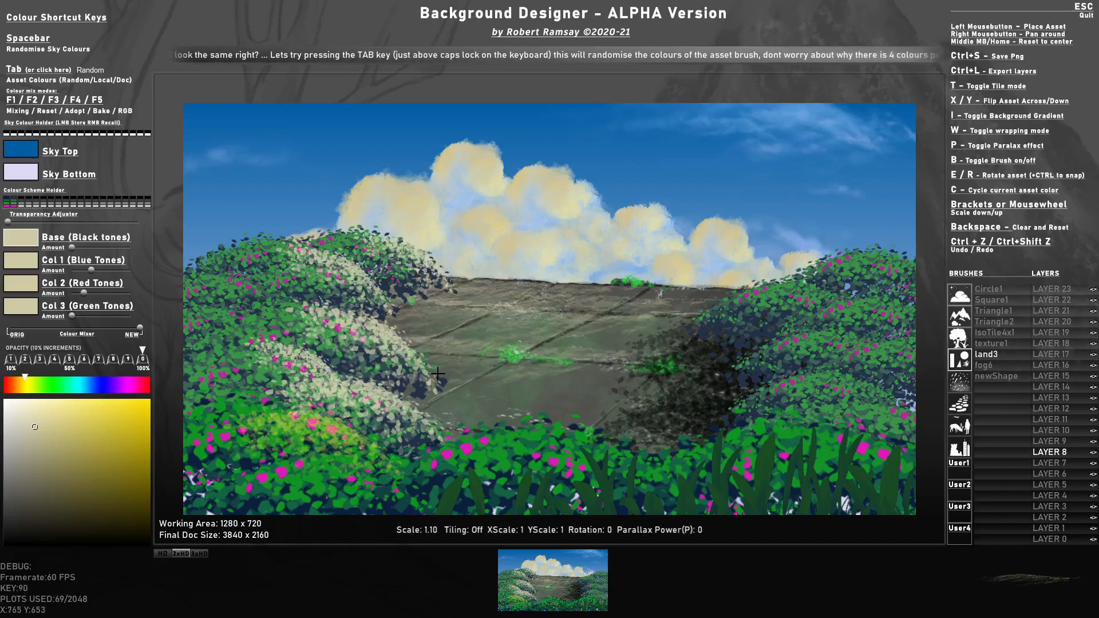
Flip the land3 brush horizontally, scale it to 0.90, rotate it to 350 and stamp more highlights on the patio's left and near areas
key(x)
scroll(446, 344, down, 1)
key(r)
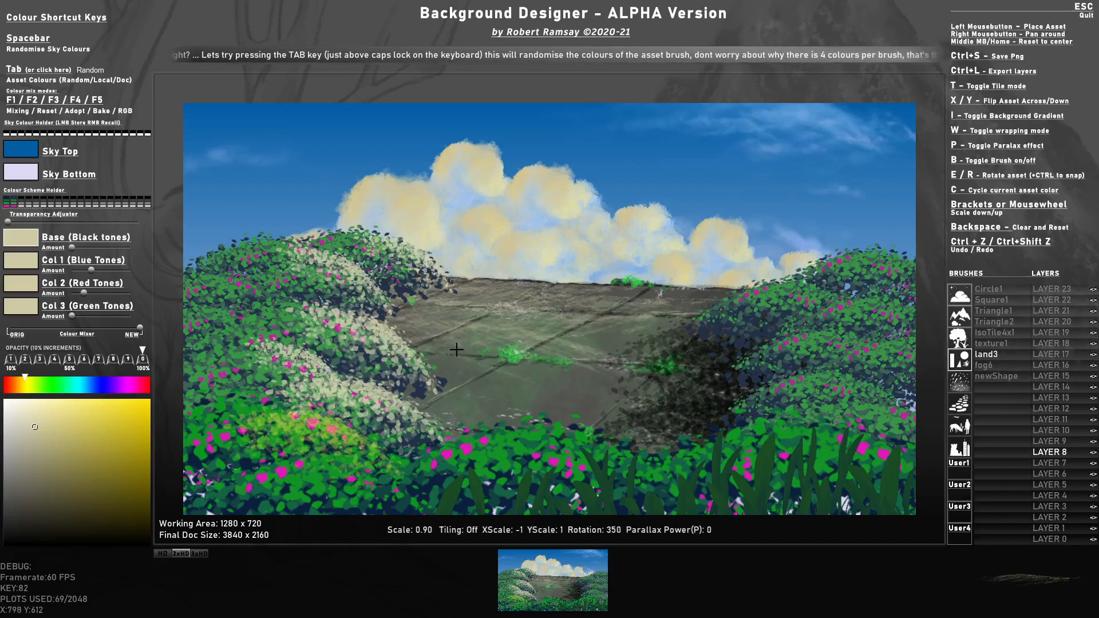
click(411, 338)
click(408, 375)
key(e)
click(524, 403)
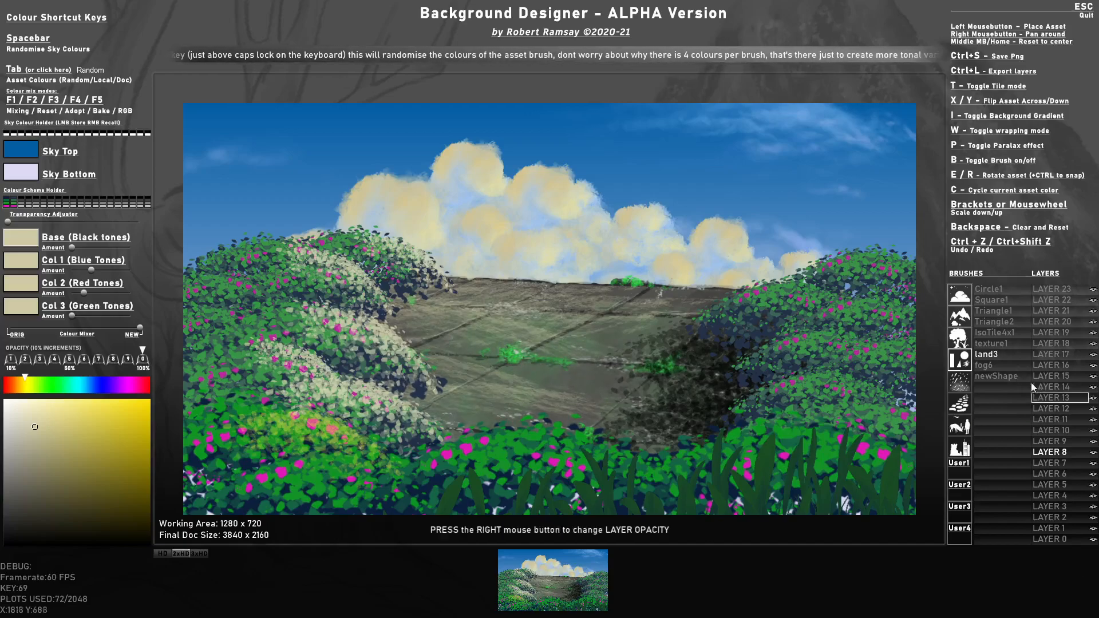
Select the texture1 brush and stamp cream texture over the patio's lower-left and centre, reducing its scale to 0.30 and rotating it to 14
click(992, 345)
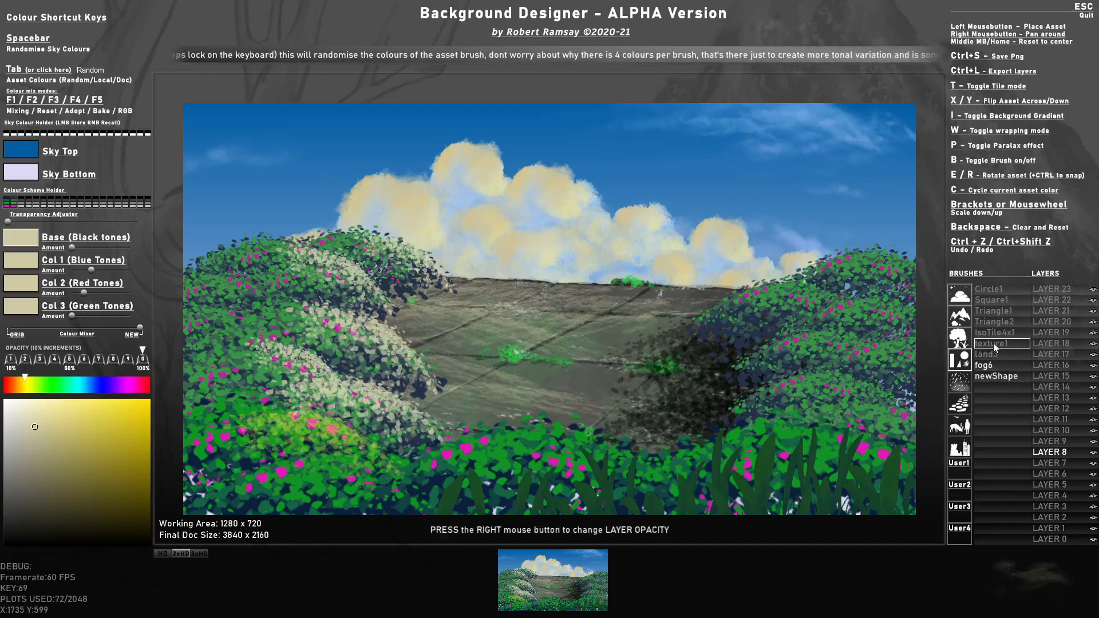
scroll(402, 405, down, 1)
click(416, 401)
click(413, 412)
scroll(407, 364, down, 4)
key(e)
click(465, 342)
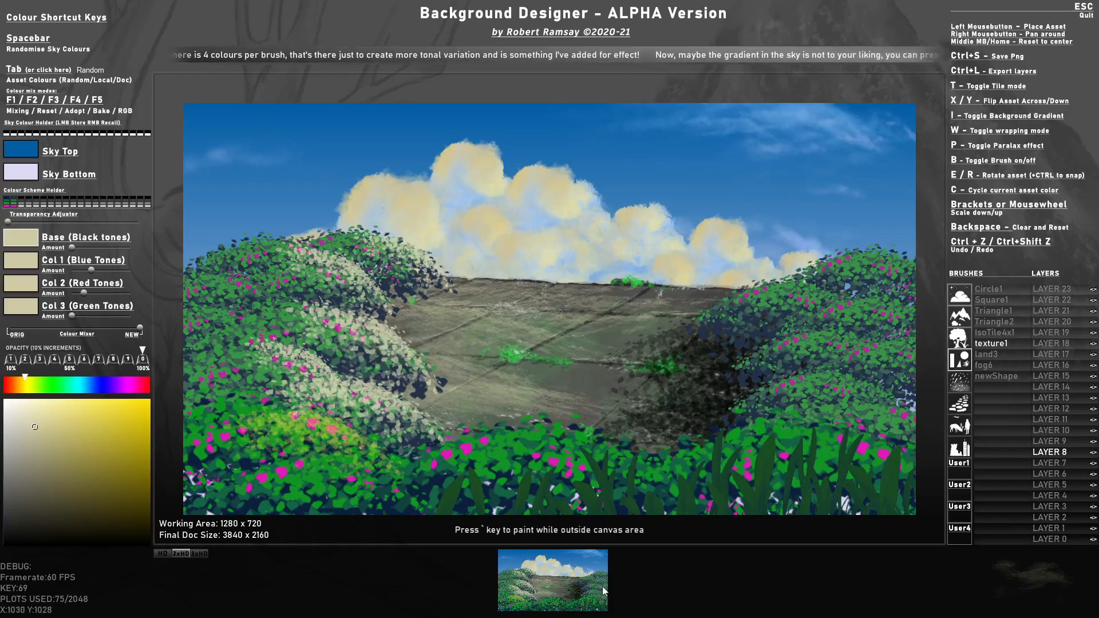
Turn on wrapping mode and shift the scene sideways to check how it tiles
key(w)
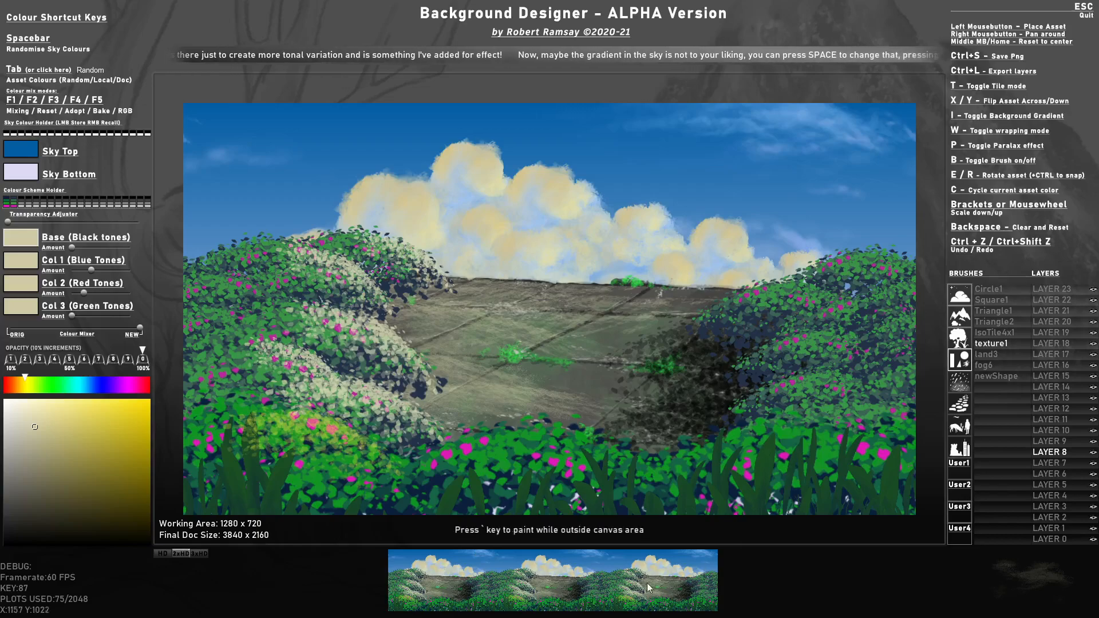
drag(623, 240, 515, 316)
key(Return)
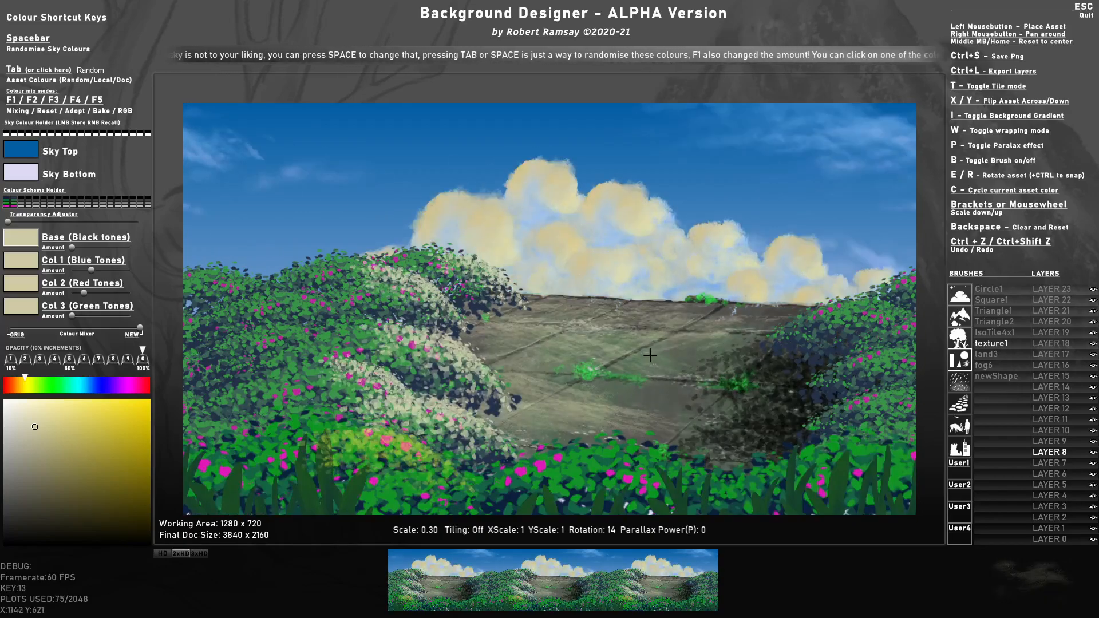
Switch to Photoshop to compare the retouched GibliStyle1_Surf.png with the painted scene, and return to Background Designer
key(alt+Tab)
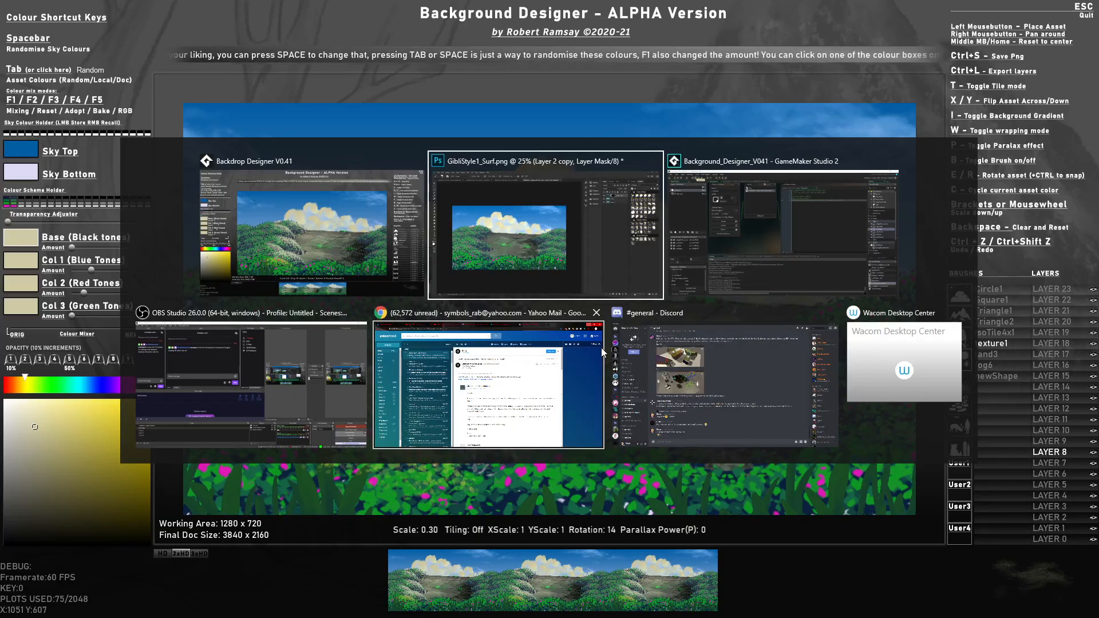
click(566, 229)
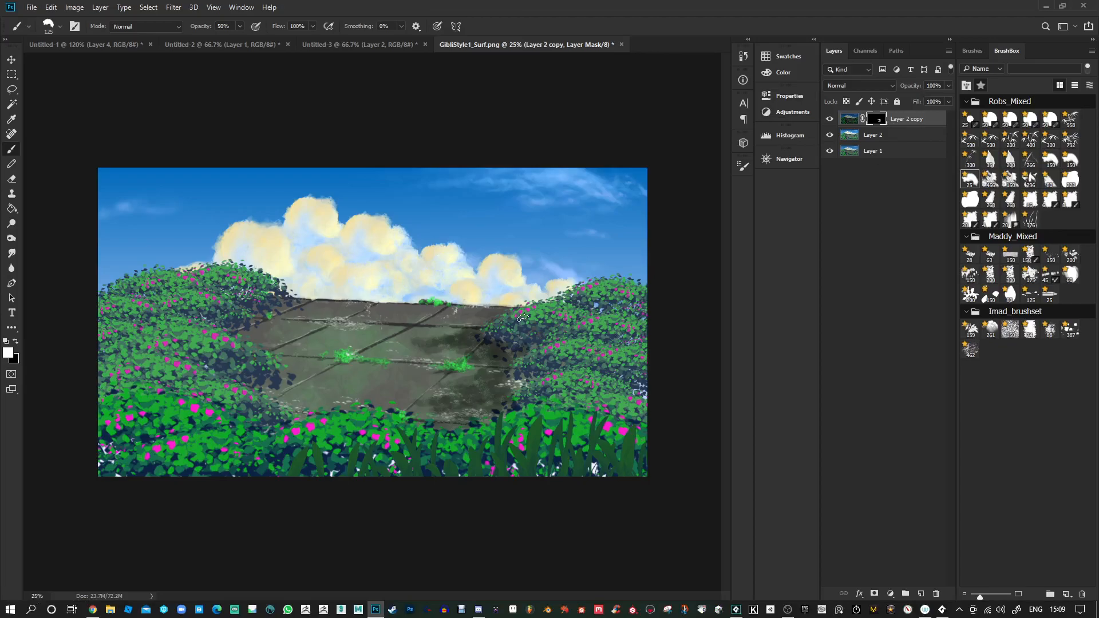
key(alt+Tab)
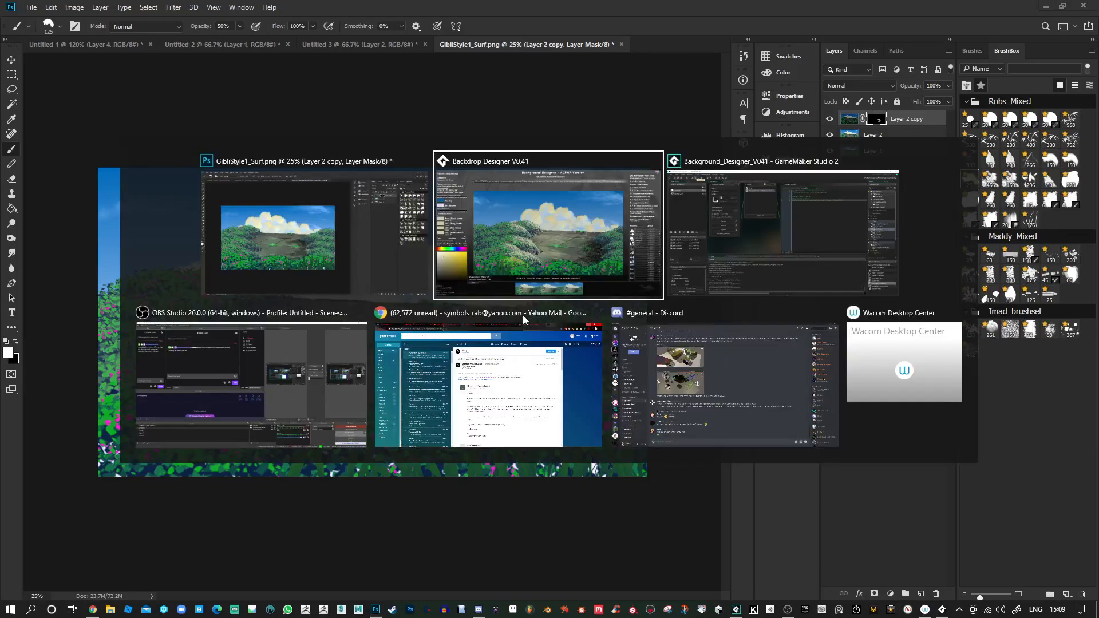